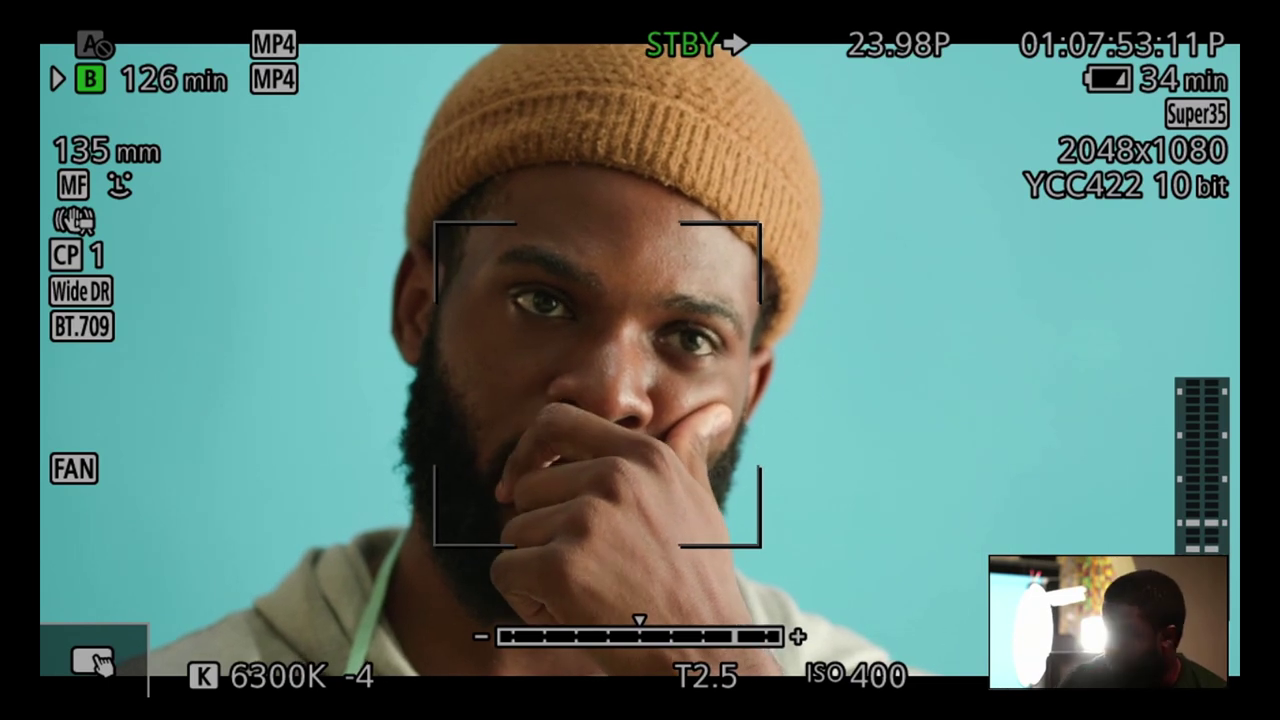
- Open the on-screen shooting controls and examine the peaking, waveform, zebra, false color and marker options
click(93, 660)
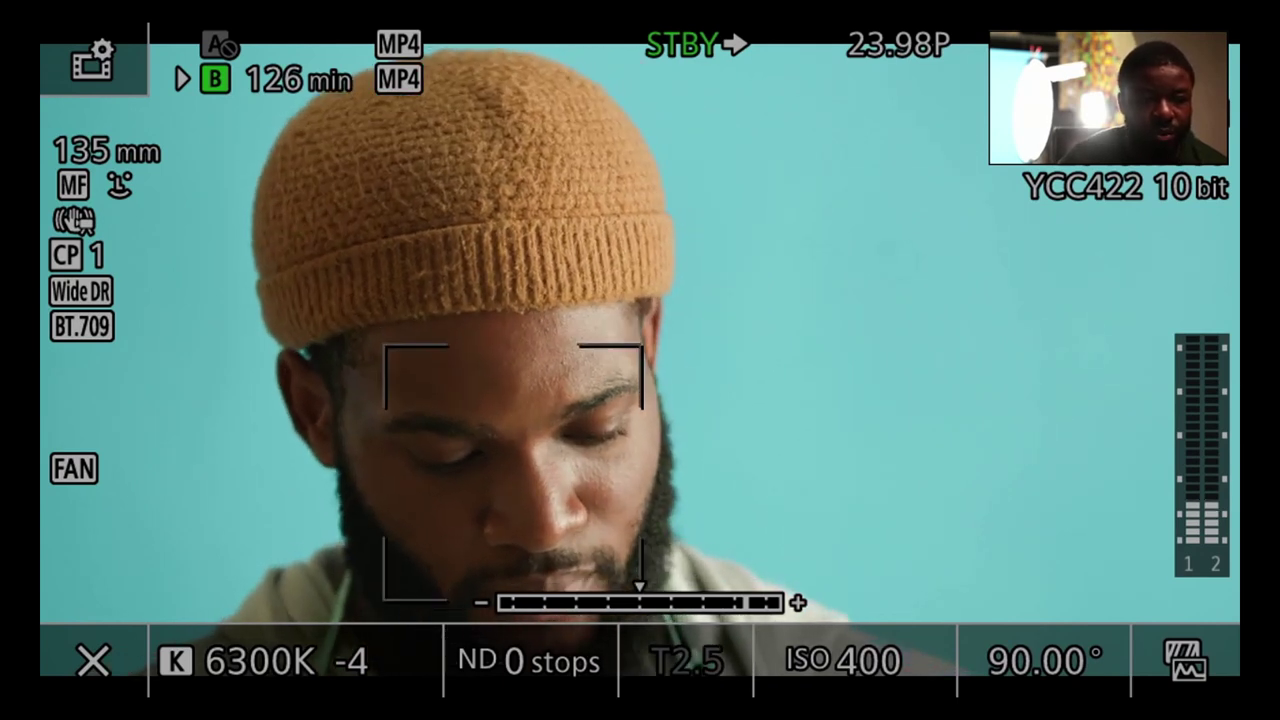
click(1185, 660)
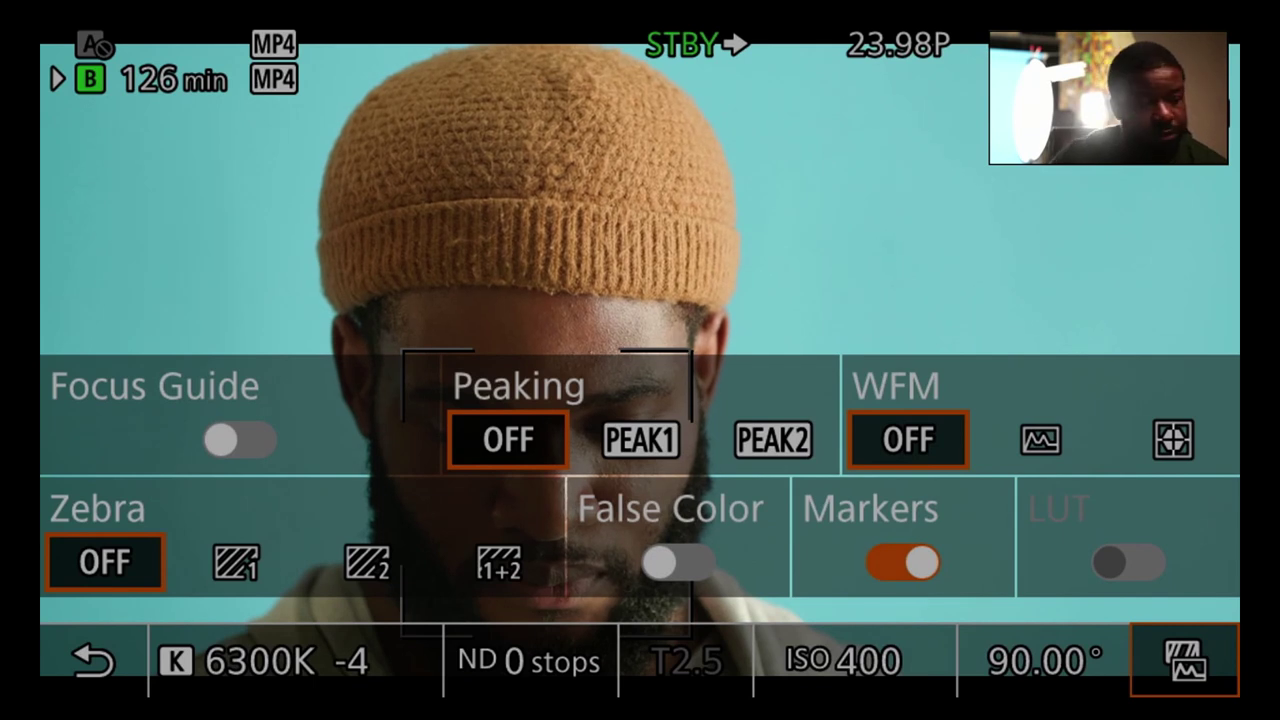
click(93, 660)
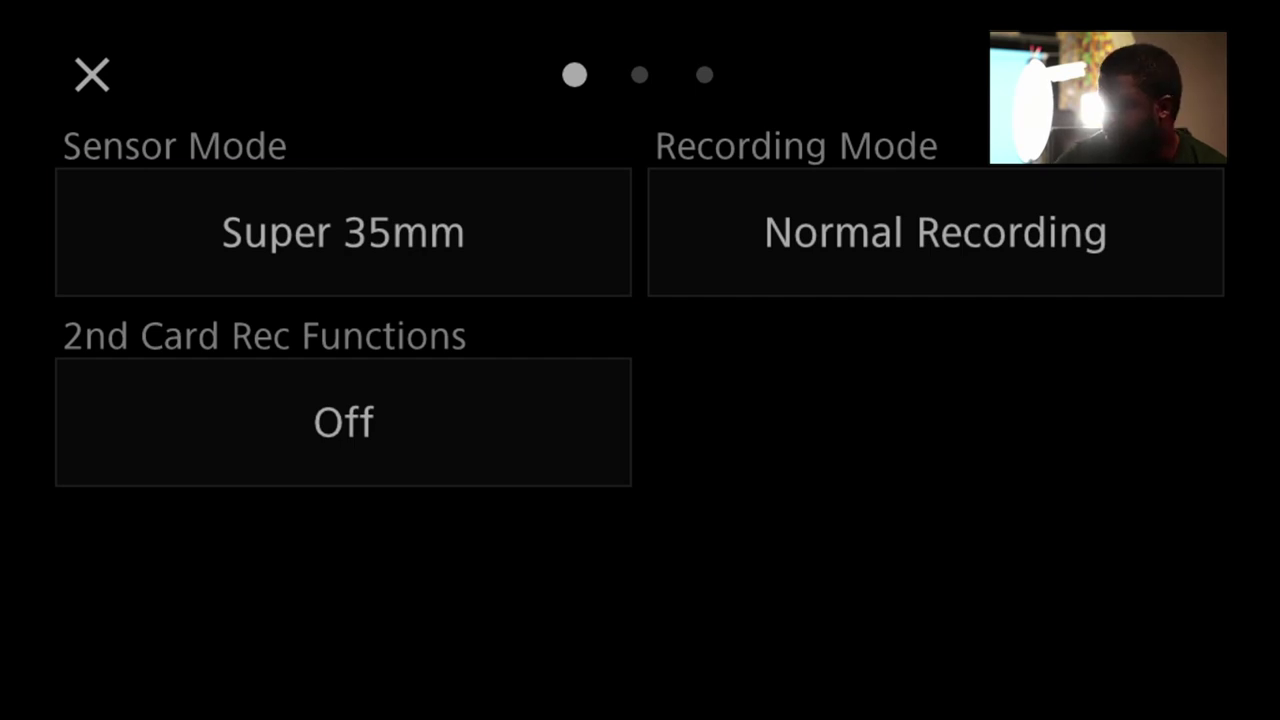
- Switch the sensor mode to Super 16mm (Cropped) and back to Super 35mm
click(343, 232)
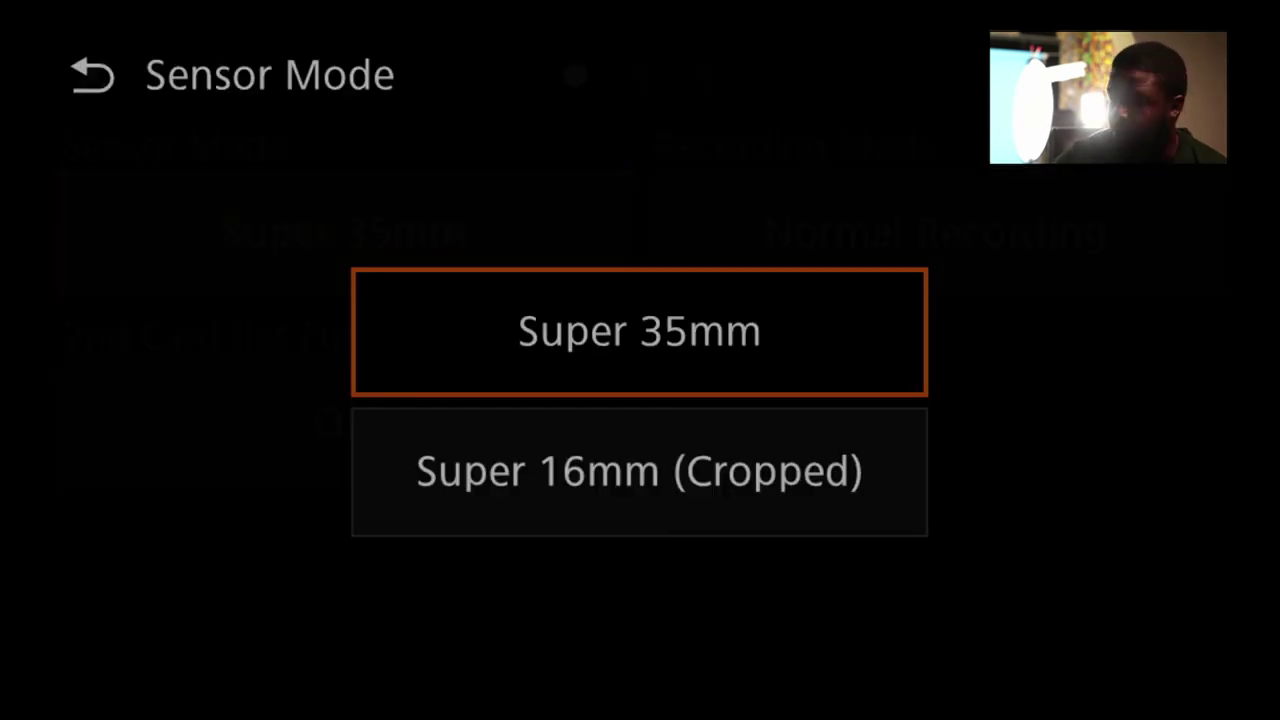
click(639, 471)
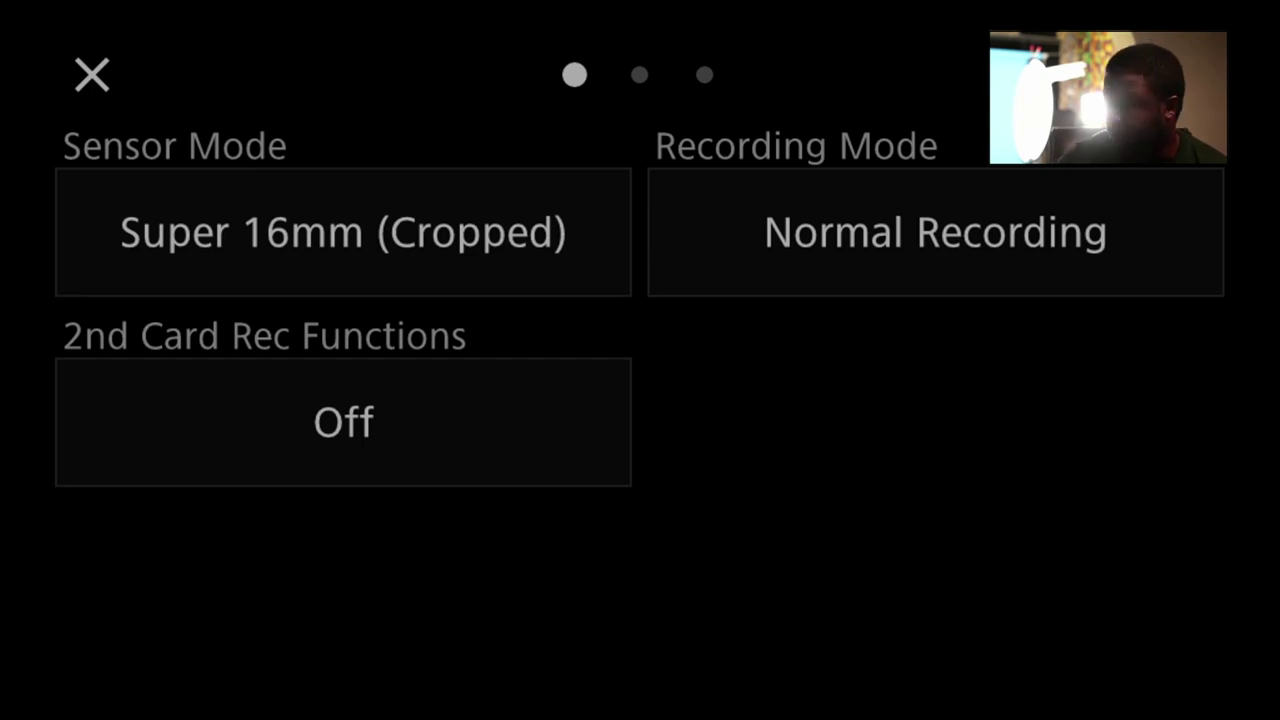
key(Return)
key(Up)
key(Return)
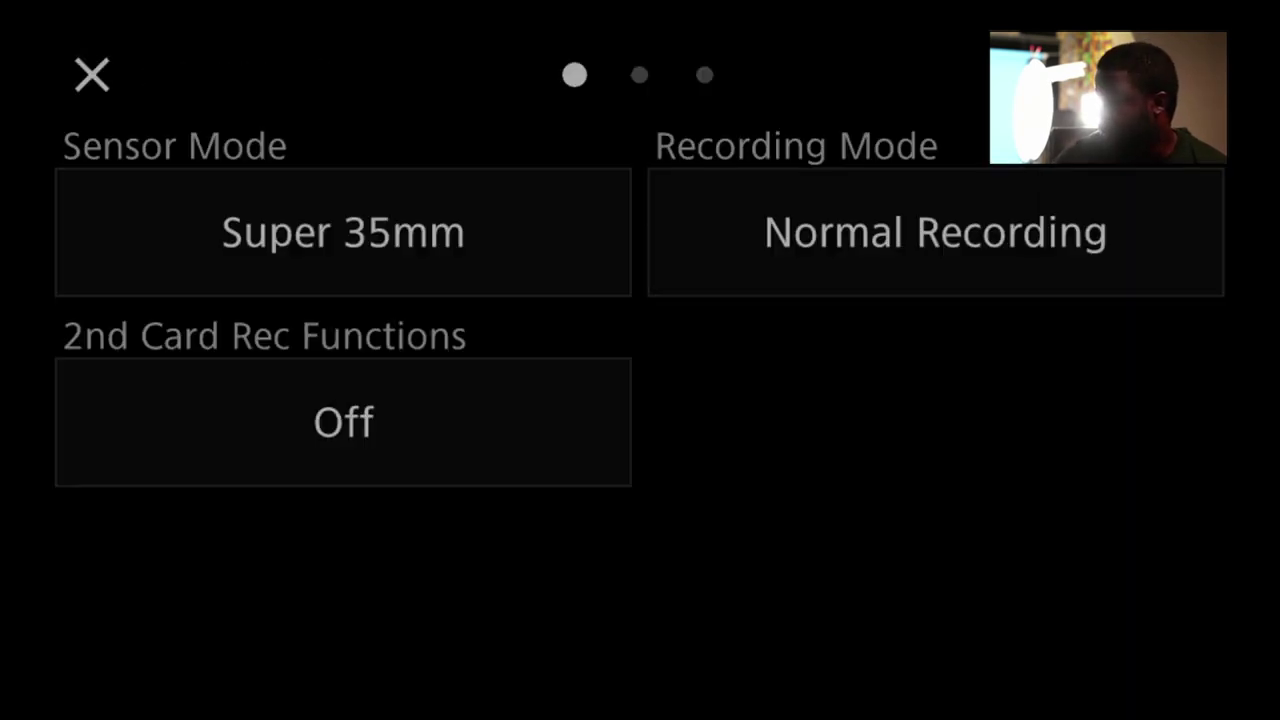
- Examine the 2nd Card Rec Functions and Recording Mode options, keeping Off and Normal Recording
key(Down)
key(Return)
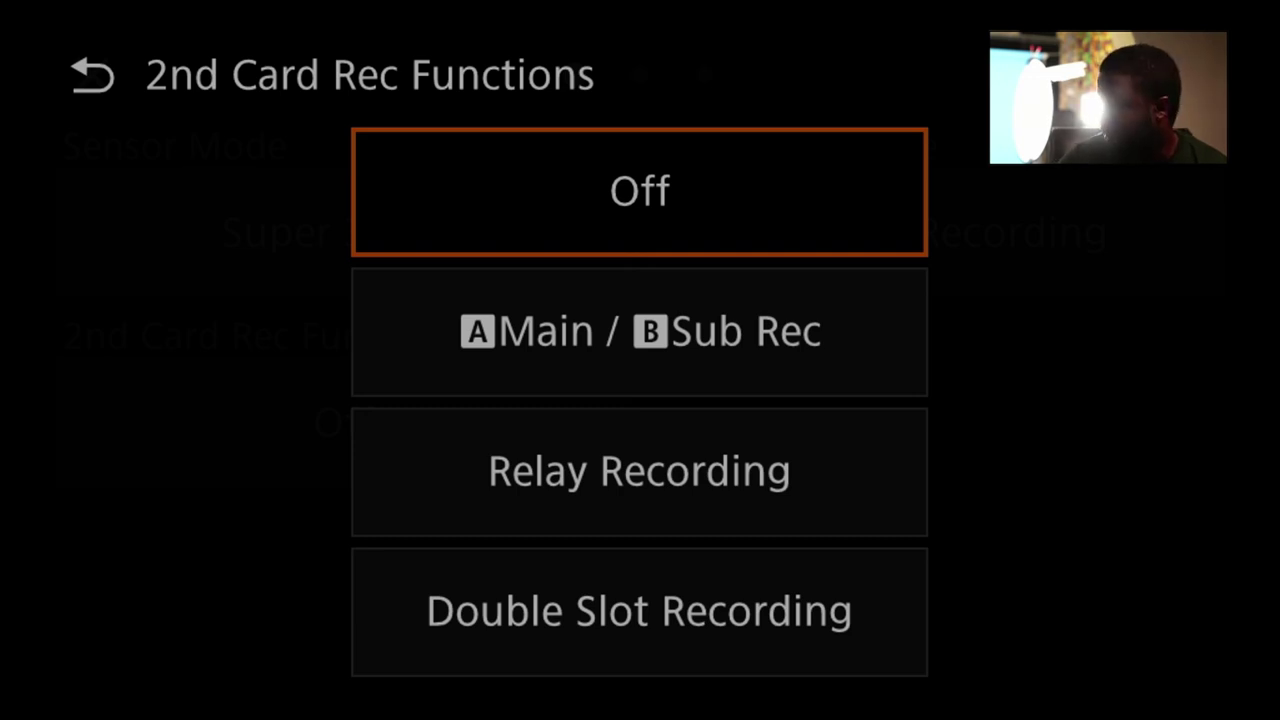
key(Return)
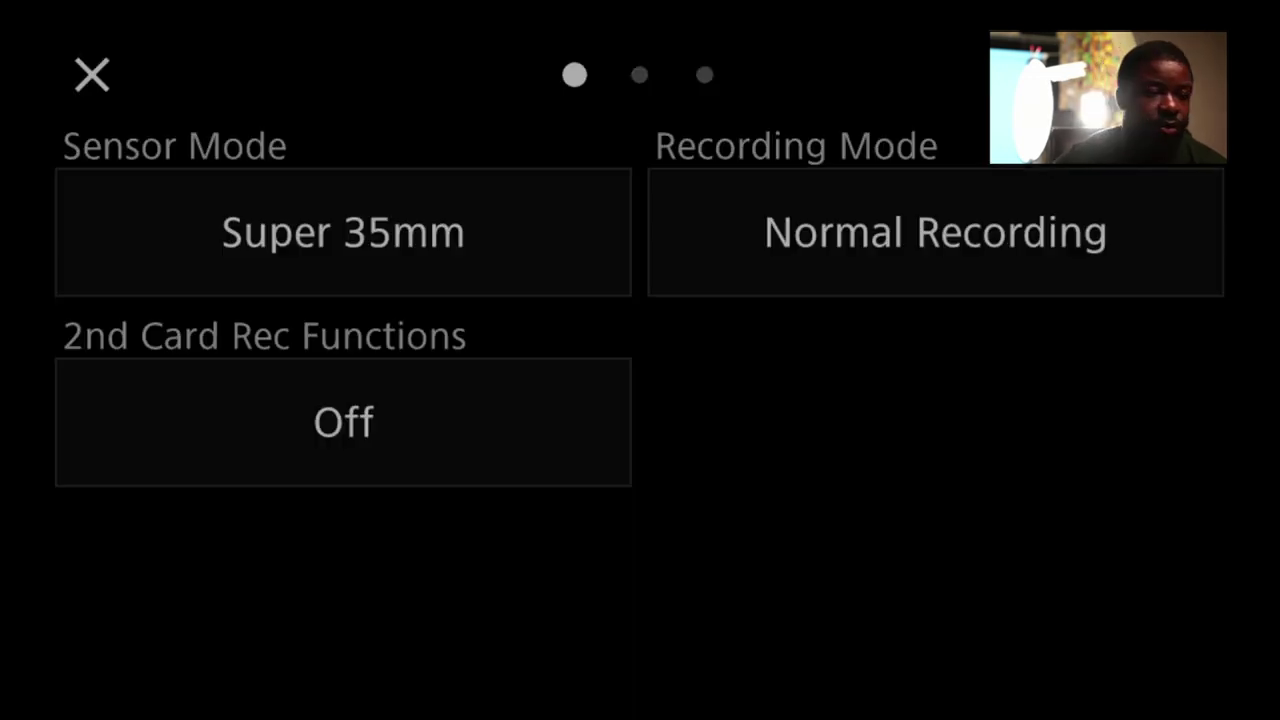
key(Return)
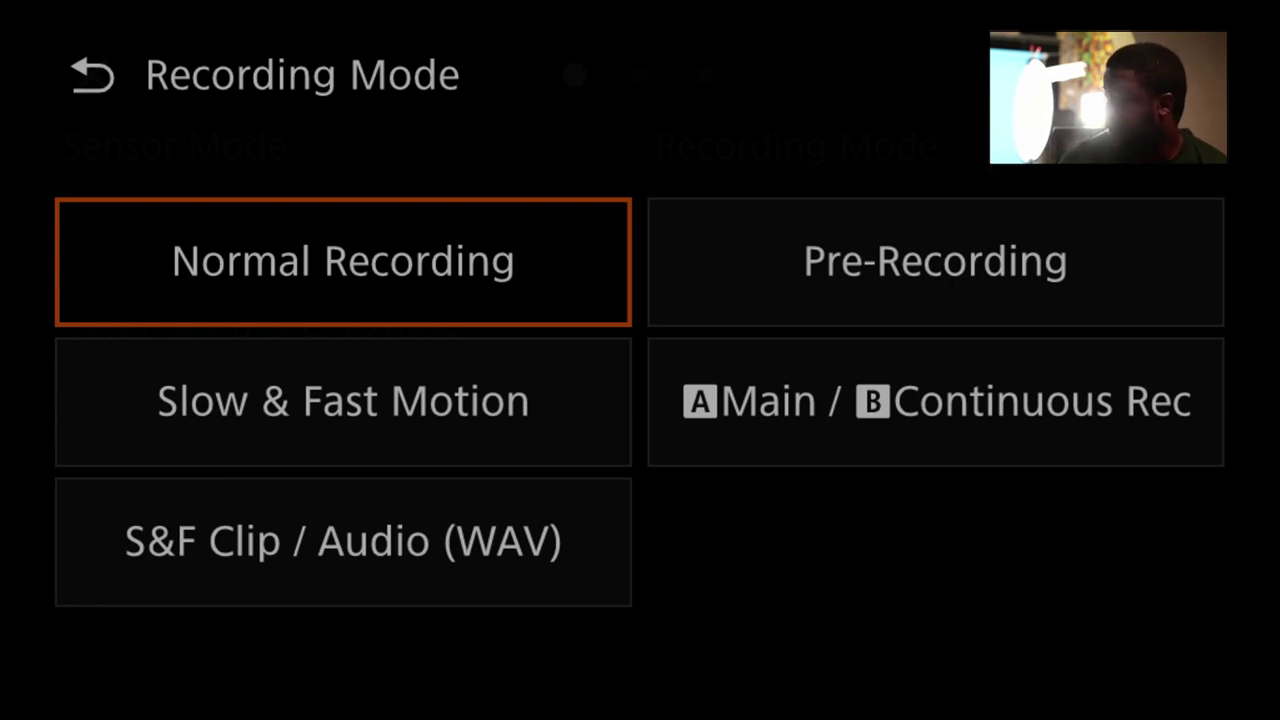
key(Return)
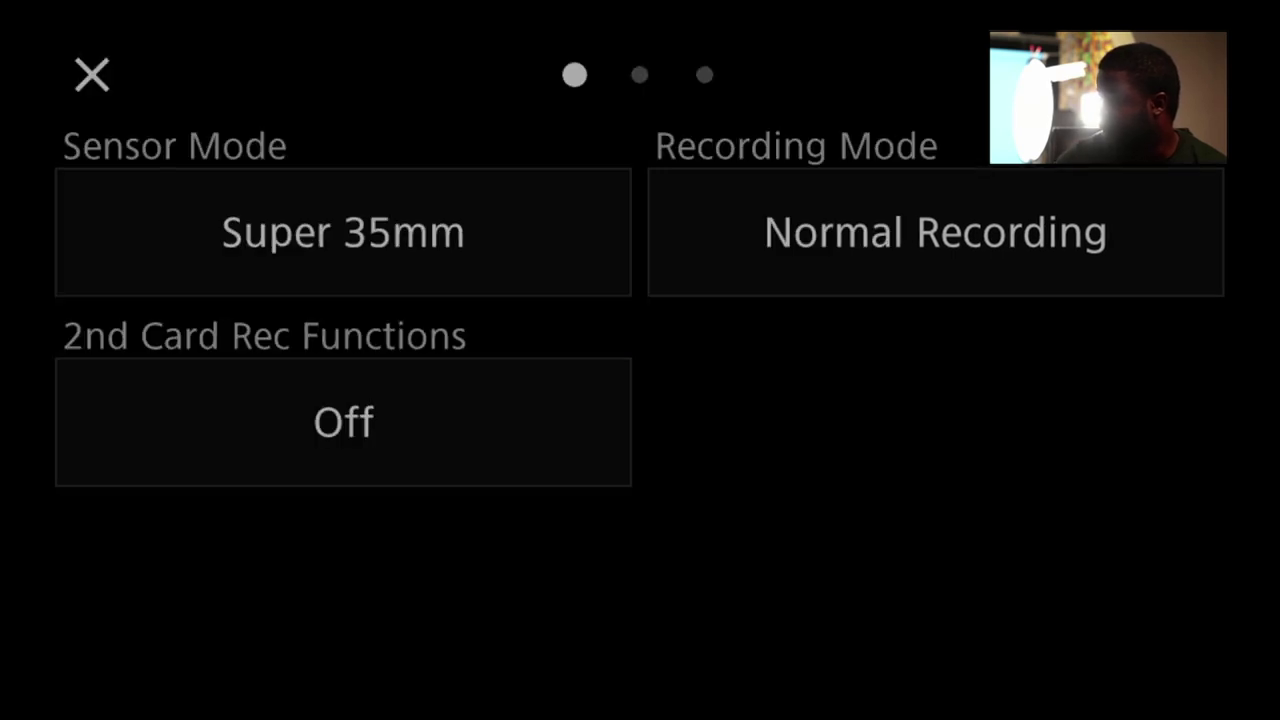
- Review the main recording formats, keeping MP4(HEVC) YCC422 10 bit, and set the main resolution and bit rate to 4096x2160 135Mbps
key(Right)
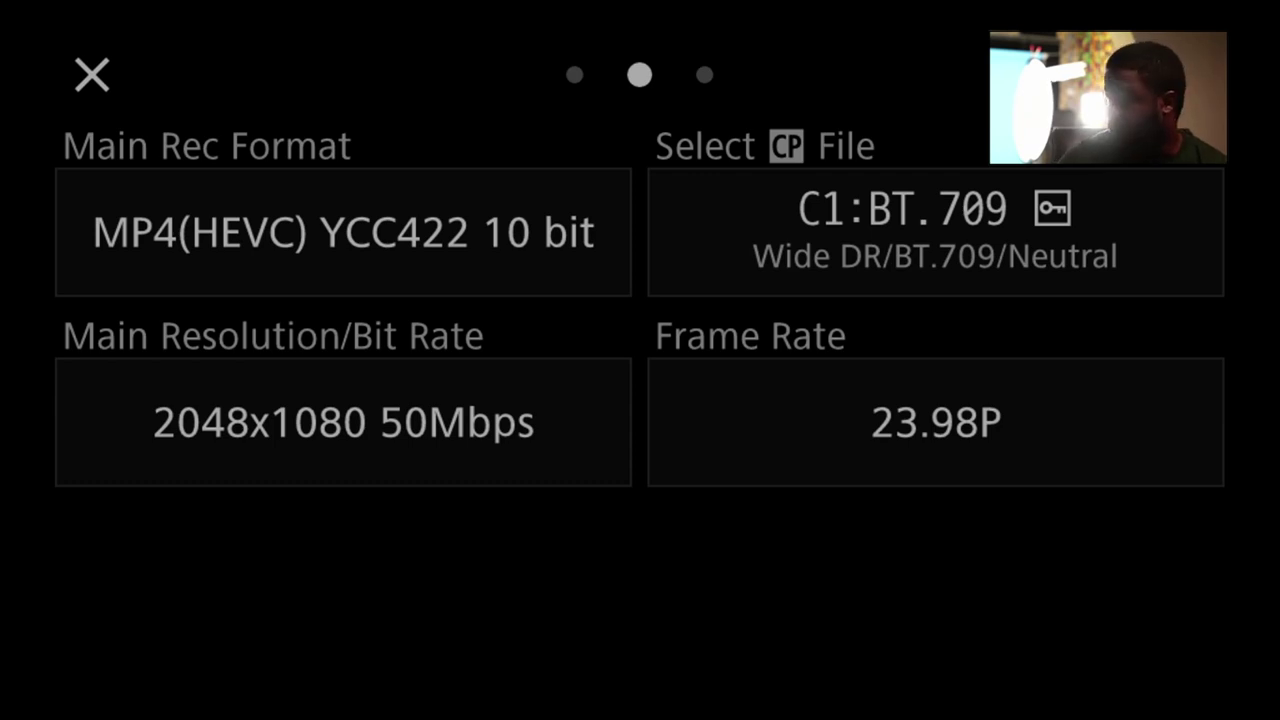
key(Return)
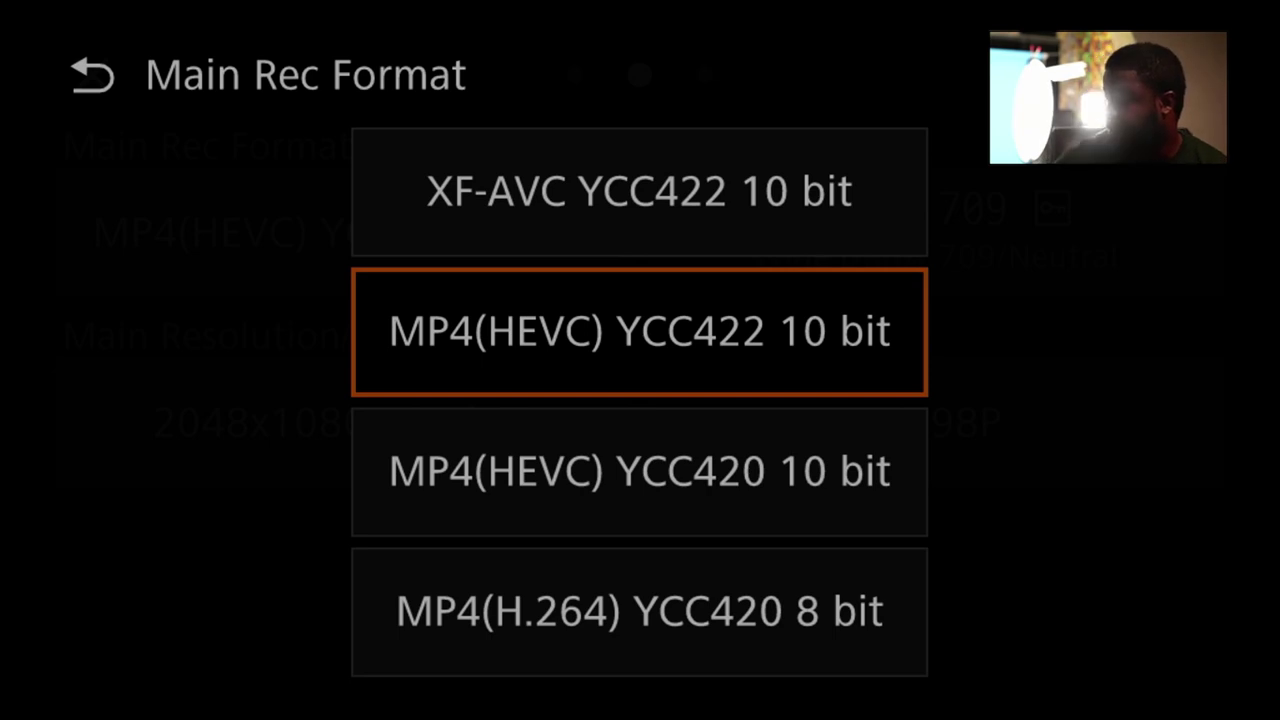
key(Return)
key(Escape)
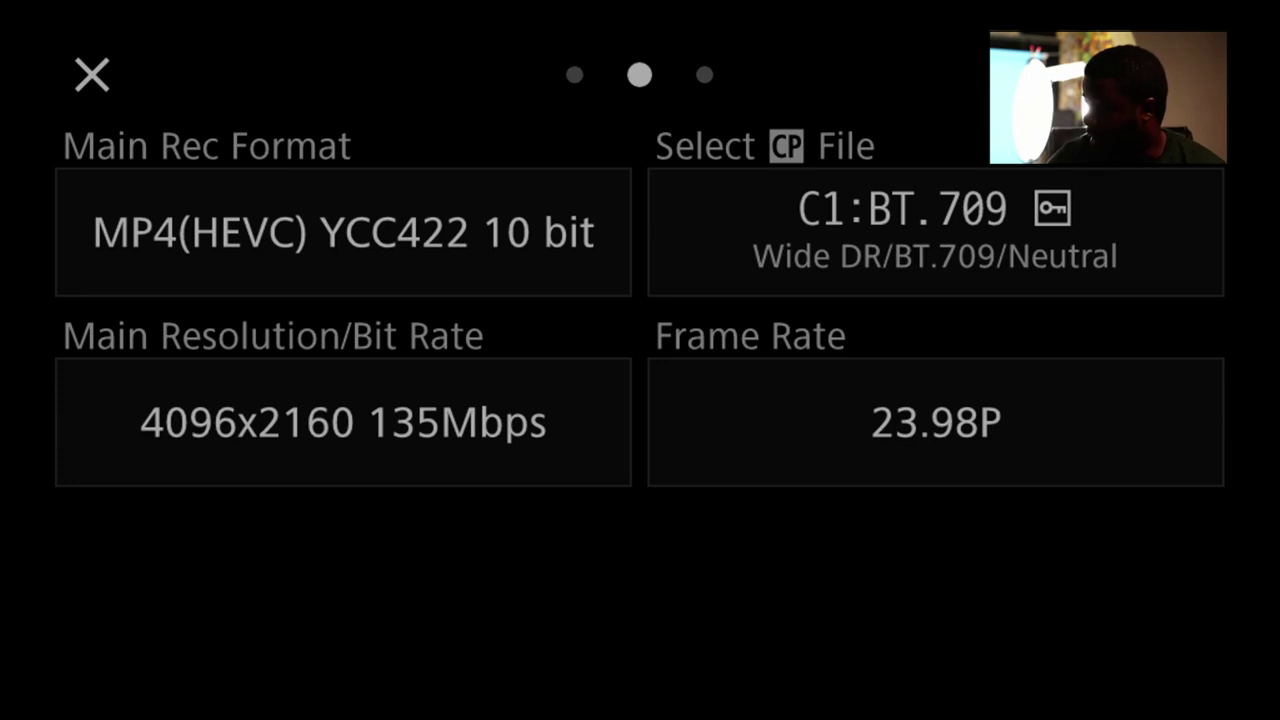
- Set the main recording format to XF-AVC YCC422 10 bit and review its resolution options, keeping 4096x2160 Intra-frame
click(343, 232)
click(640, 192)
click(343, 422)
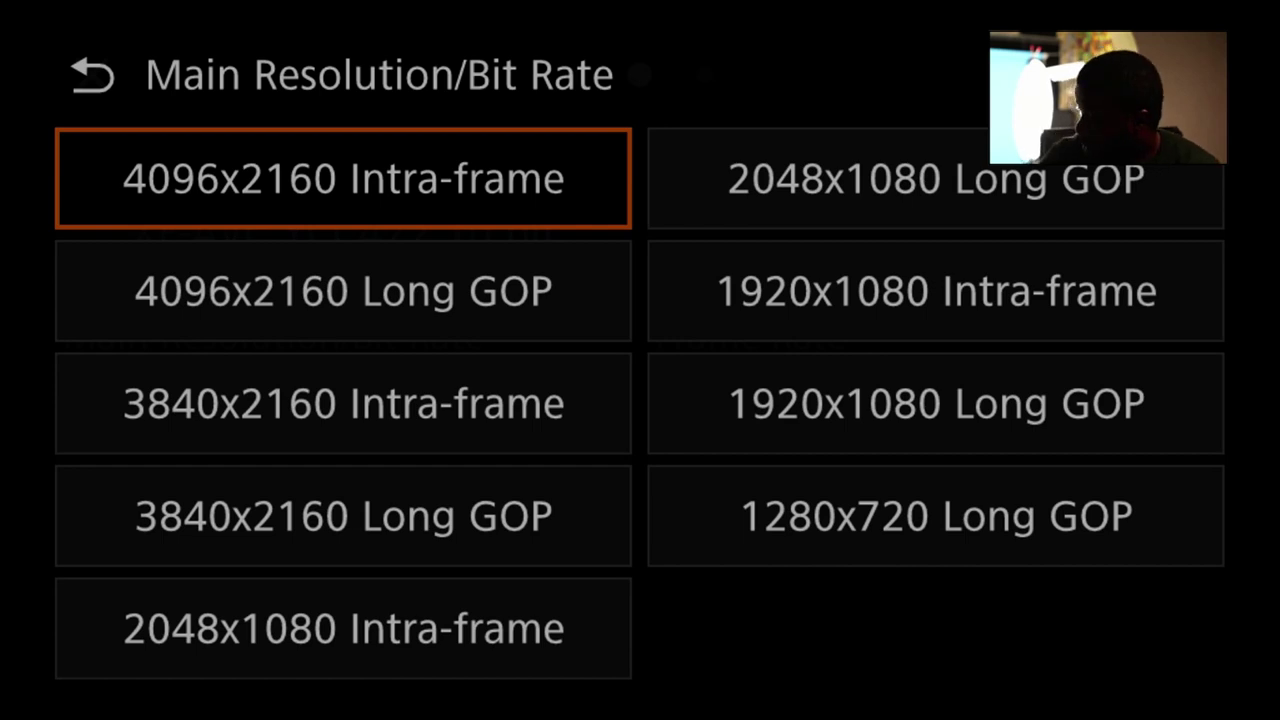
key(Escape)
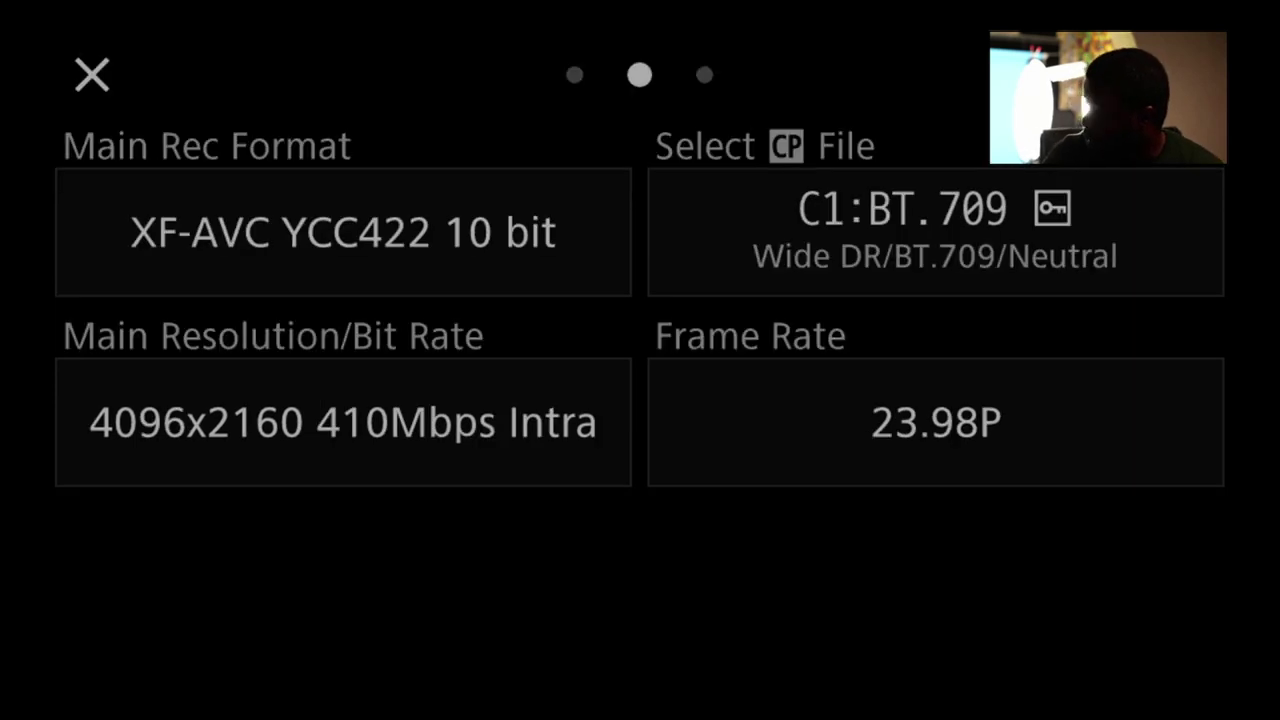
key(Return)
key(Escape)
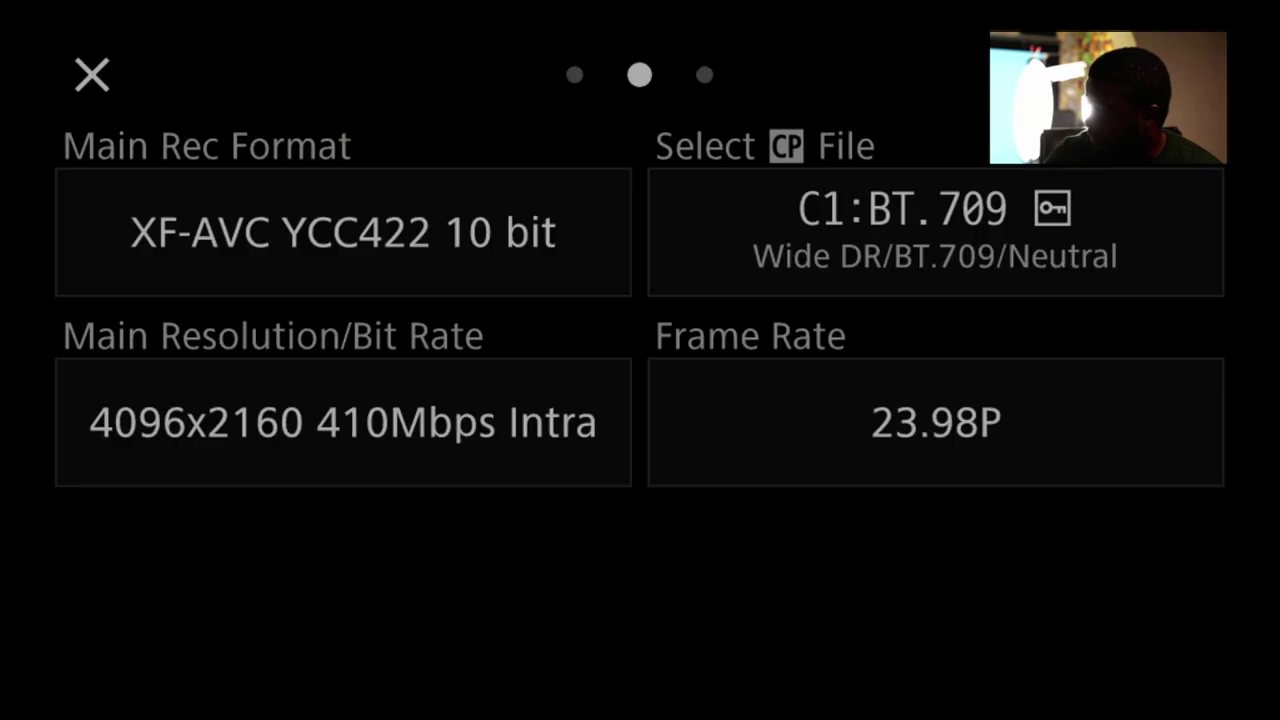
- Check the available frame rates for the XF-AVC format, keeping 23.98P, and leave the recording settings
click(936, 422)
key(Return)
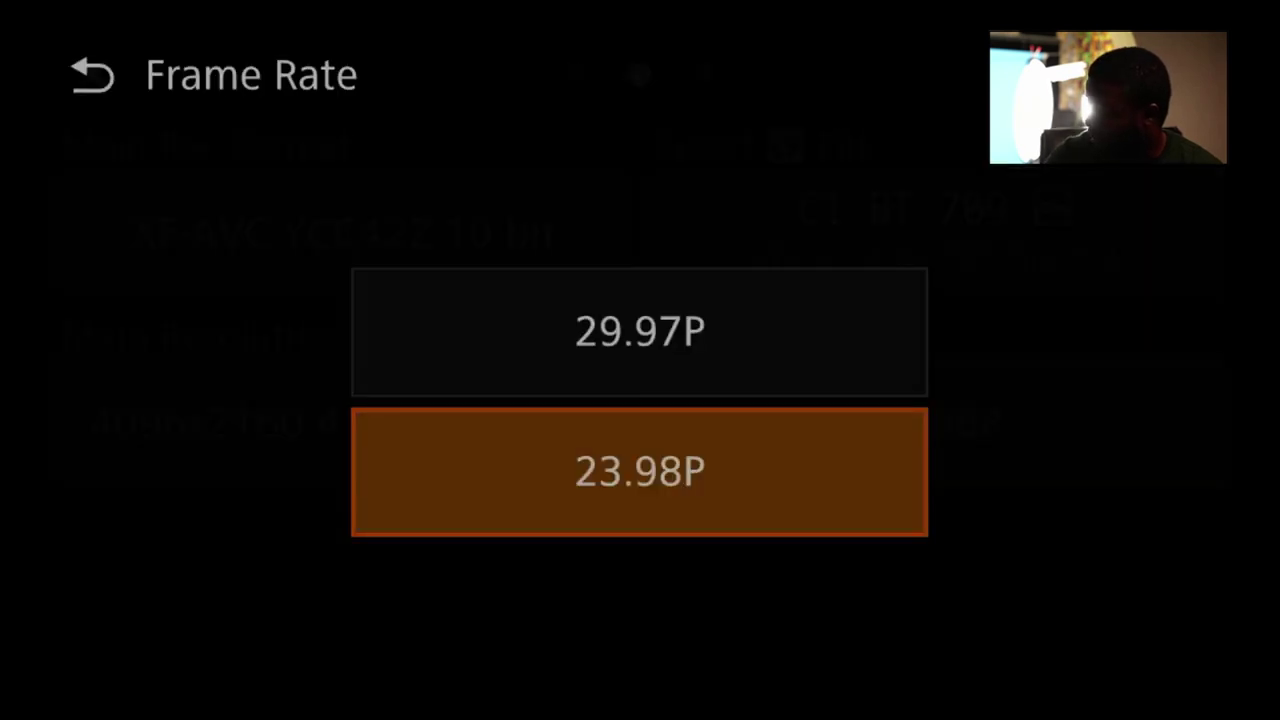
key(Escape)
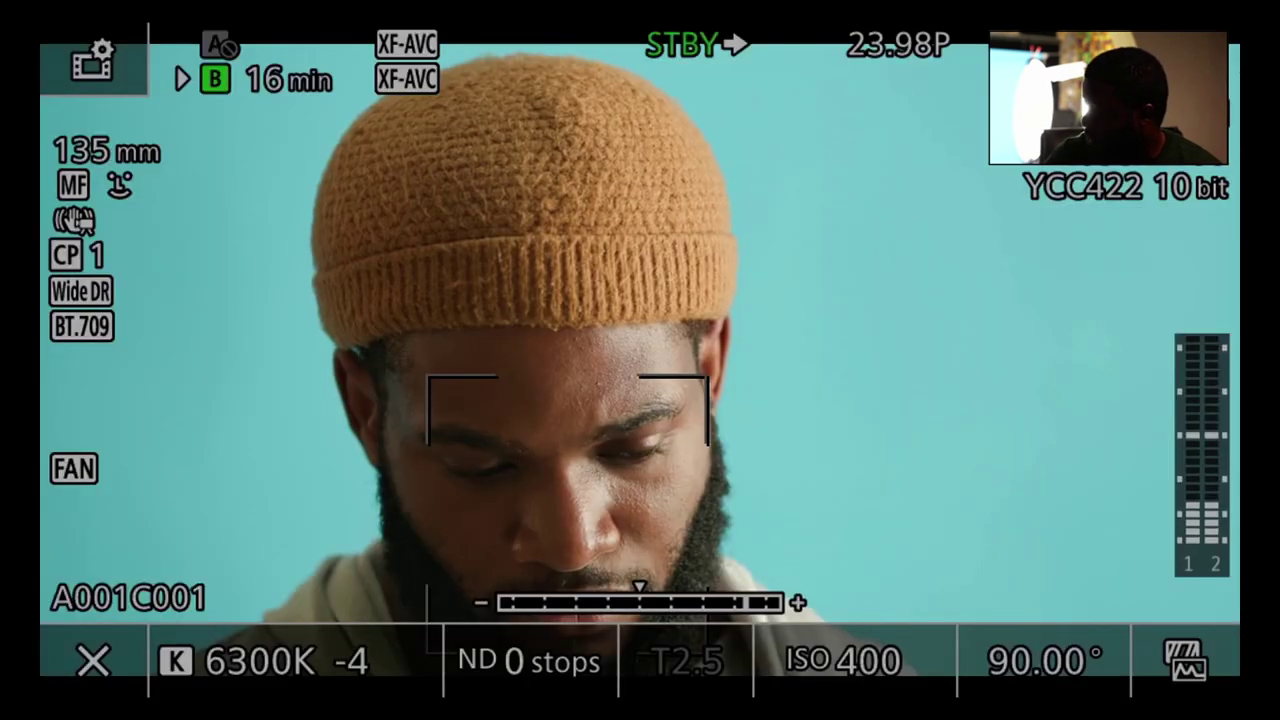
- Reopen the recording settings and set the recording mode to Slow & Fast Motion
click(92, 62)
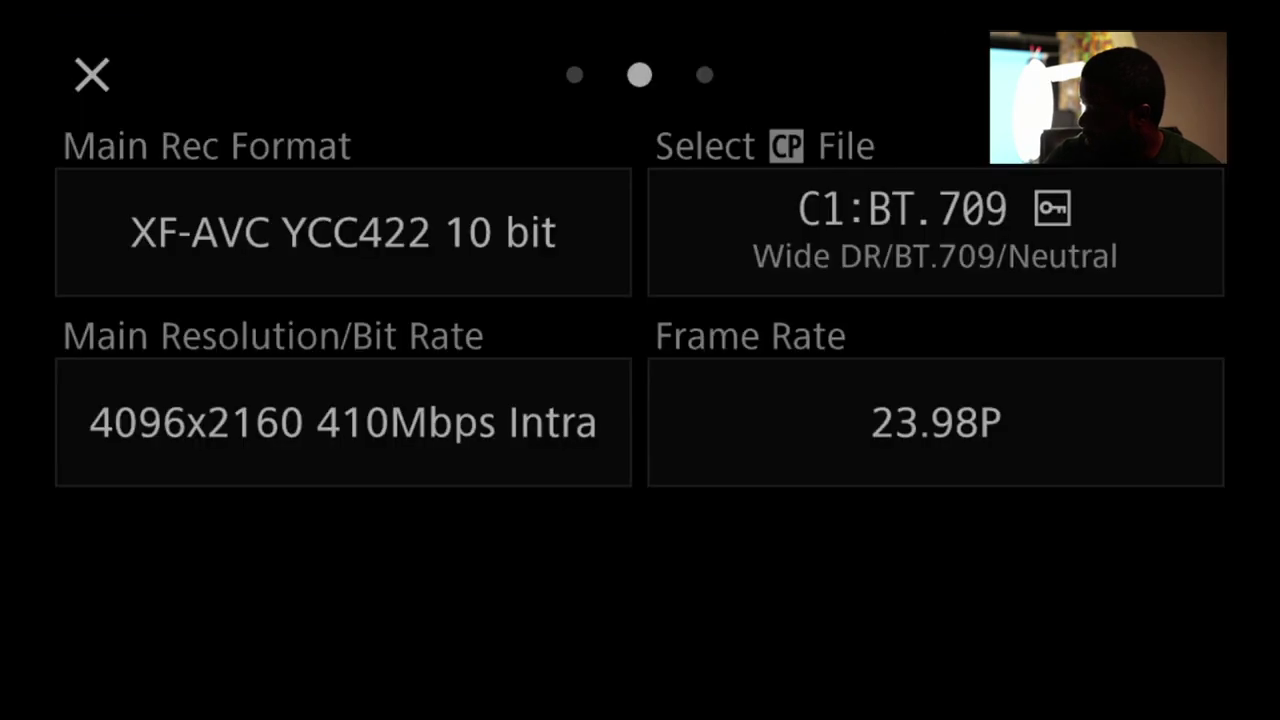
key(Left)
click(935, 232)
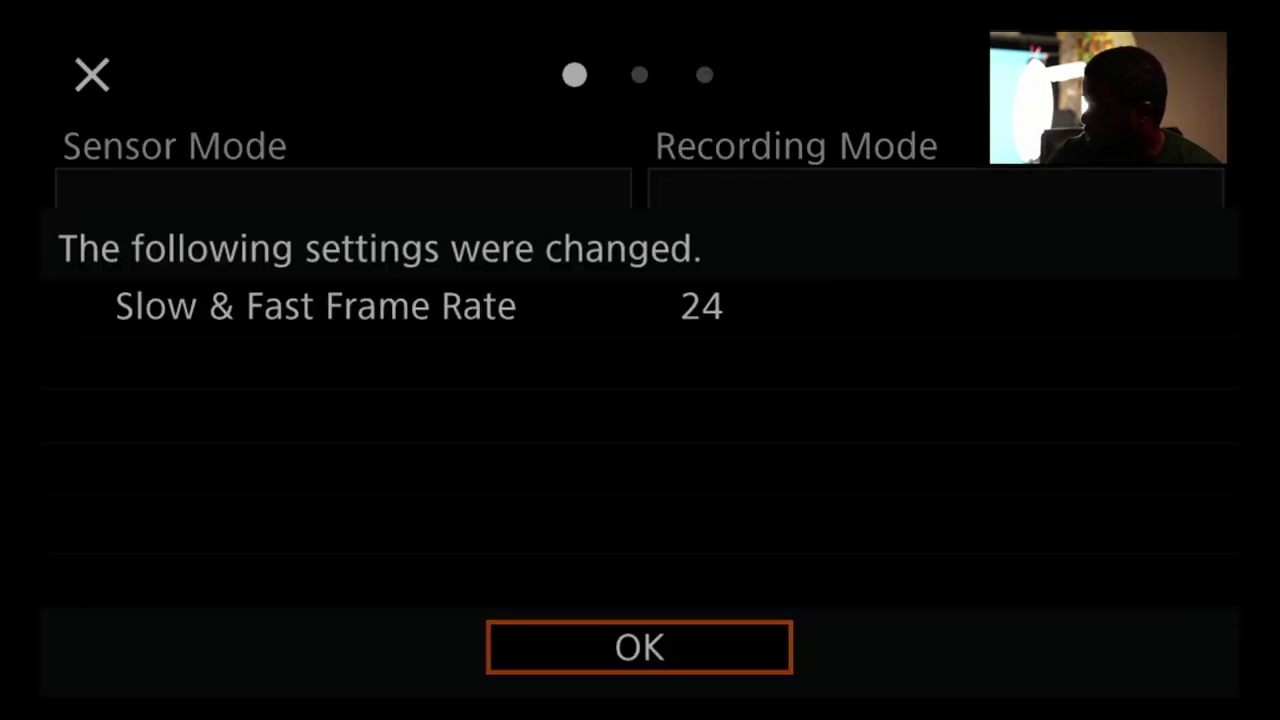
key(Return)
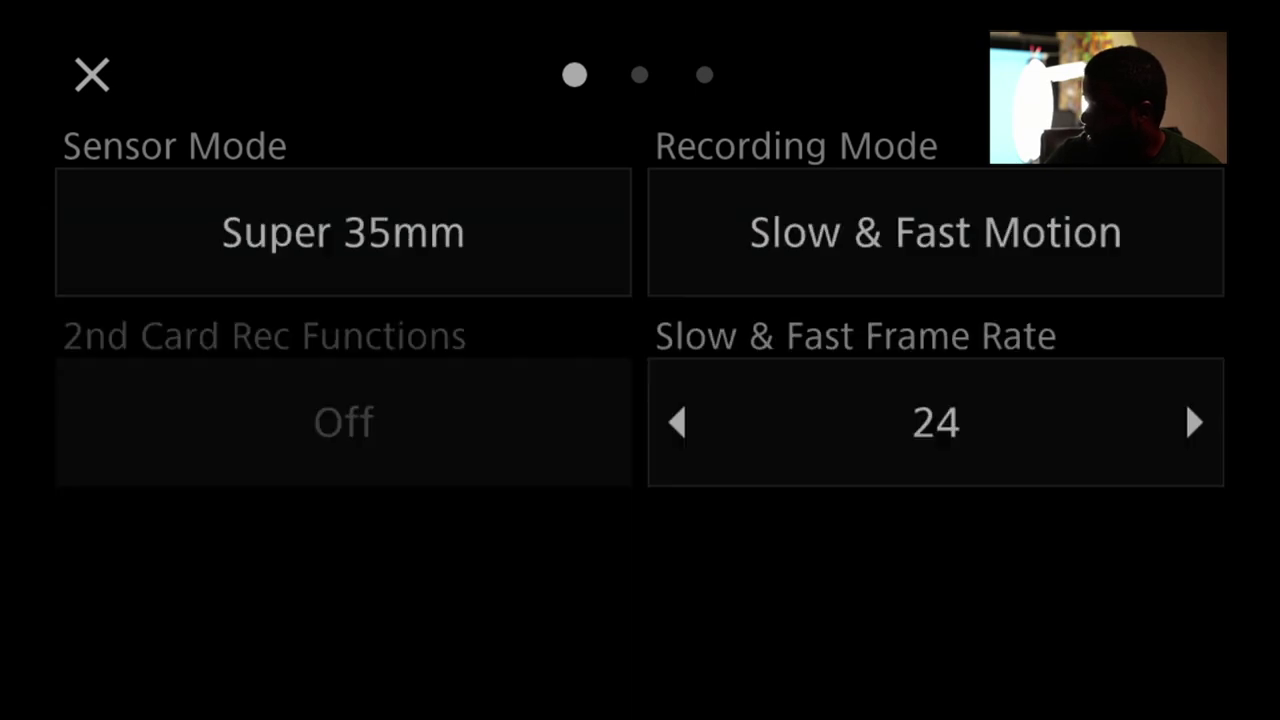
- Examine the Frame Rate and Slow & Fast Frame Rate choices available with XF-AVC, keeping 23.98P and 24
key(Right)
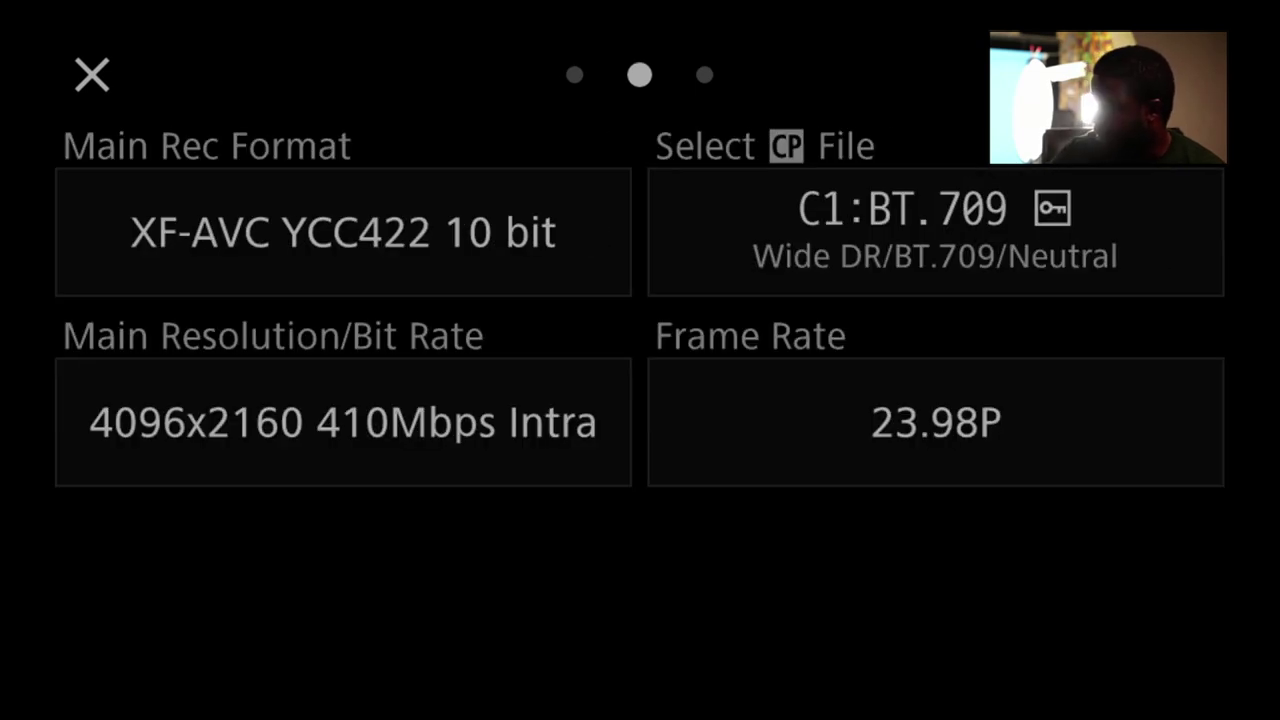
click(935, 422)
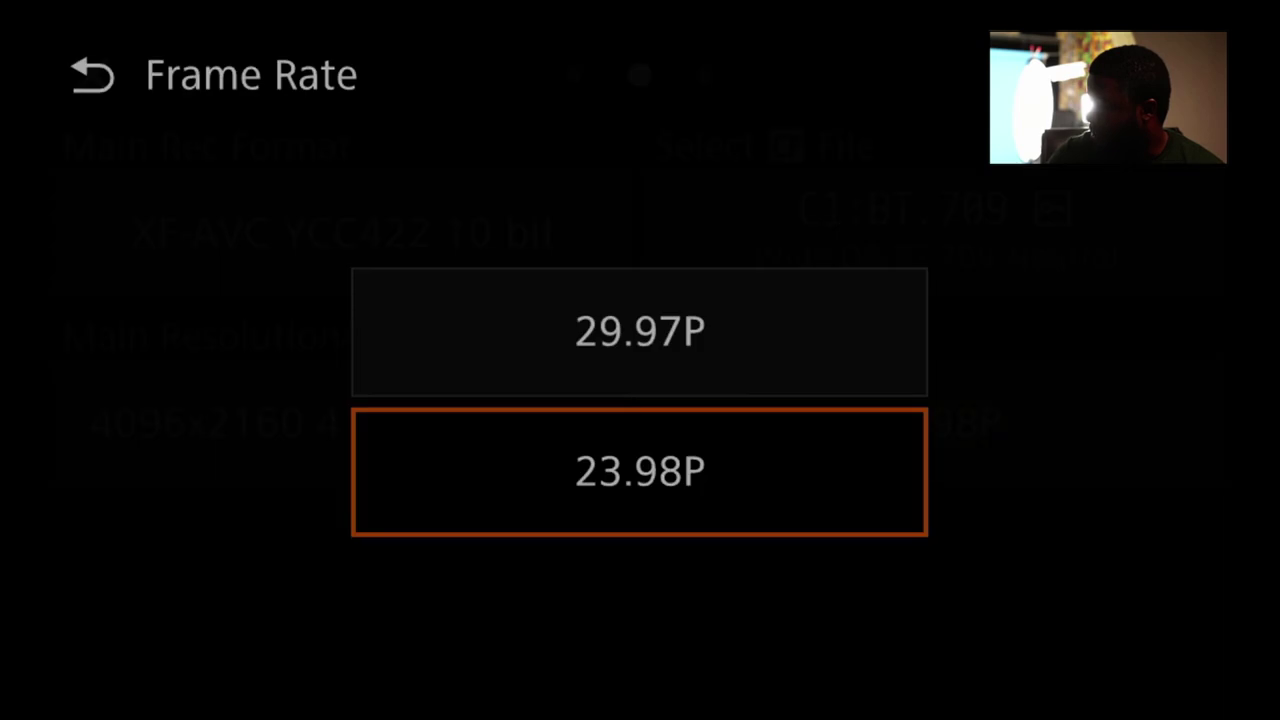
key(Return)
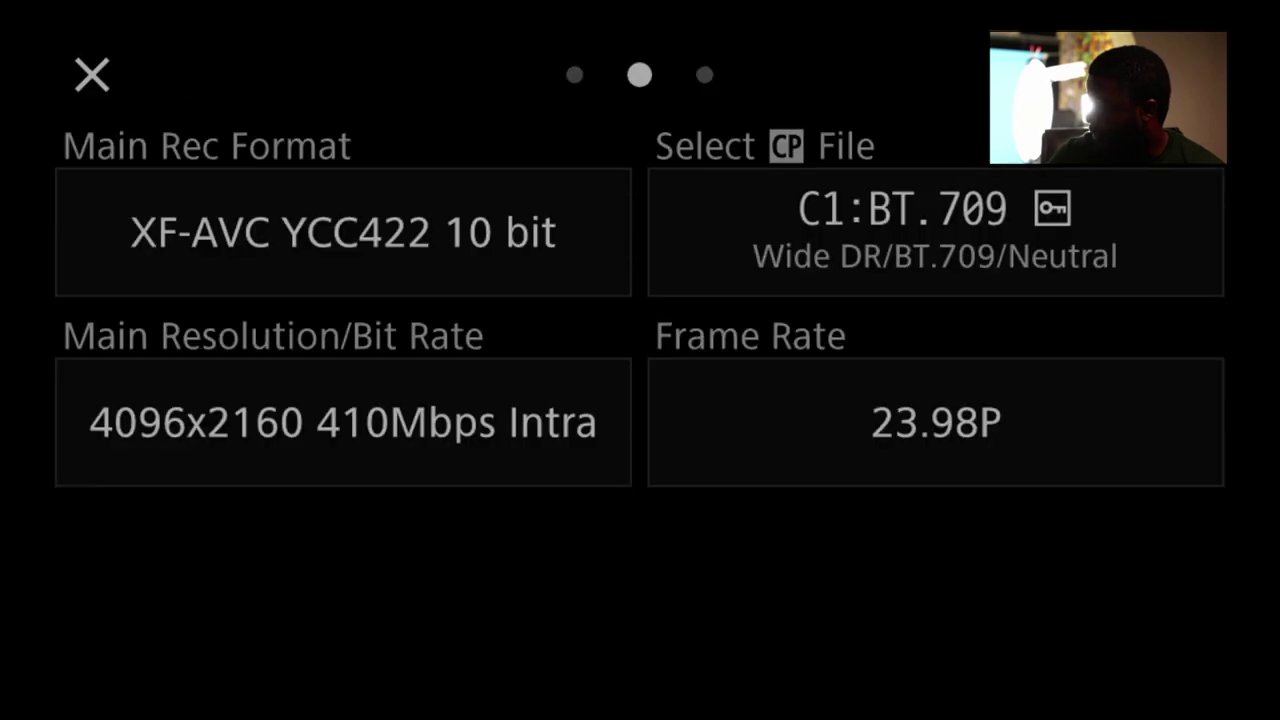
key(Left)
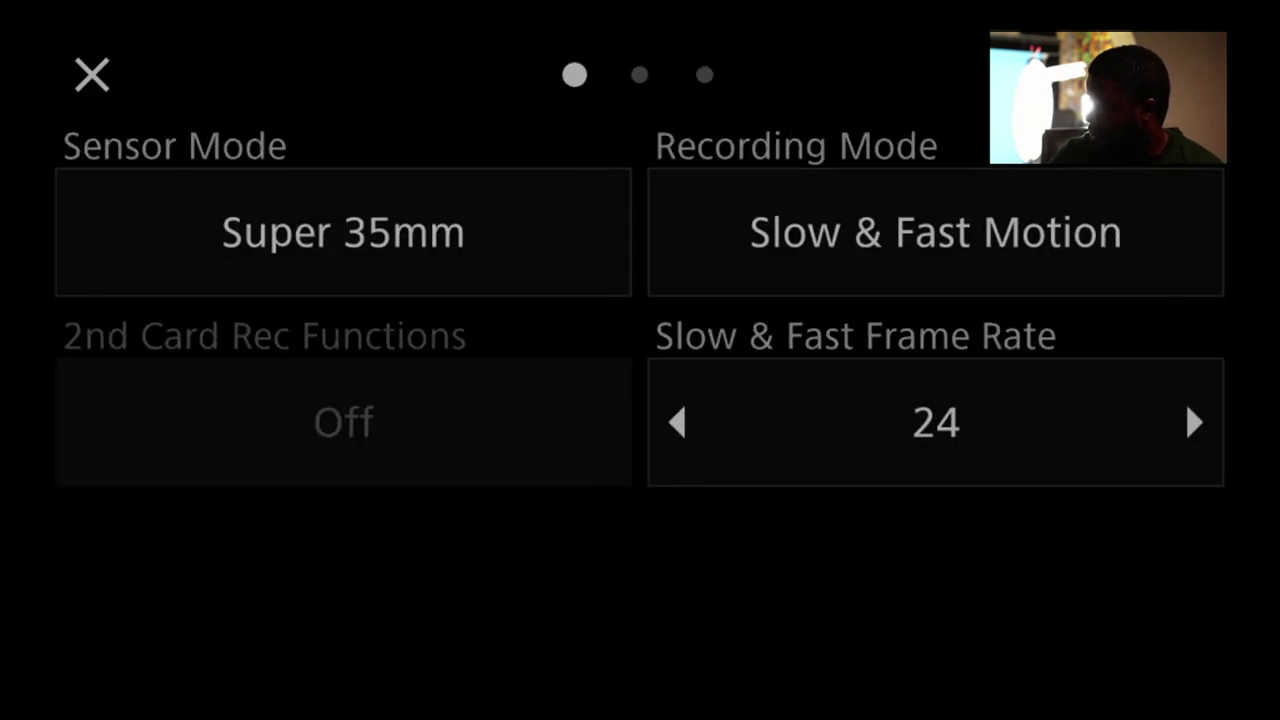
key(Return)
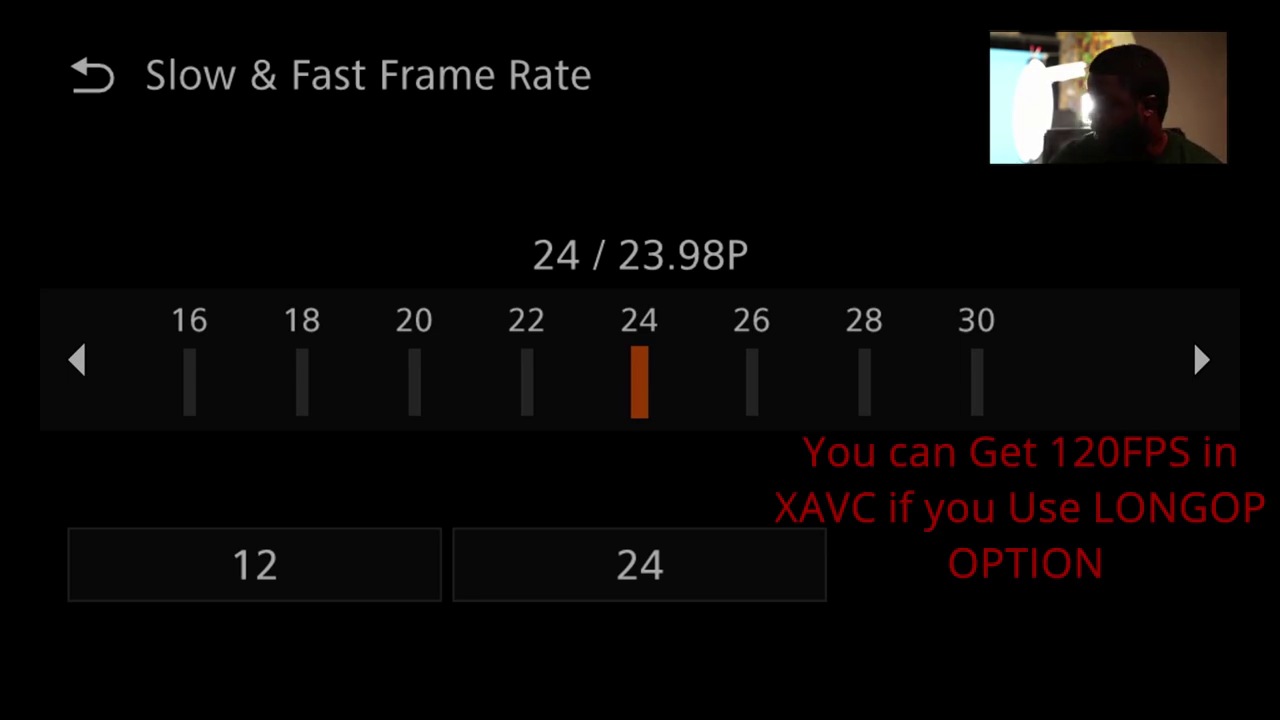
key(Escape)
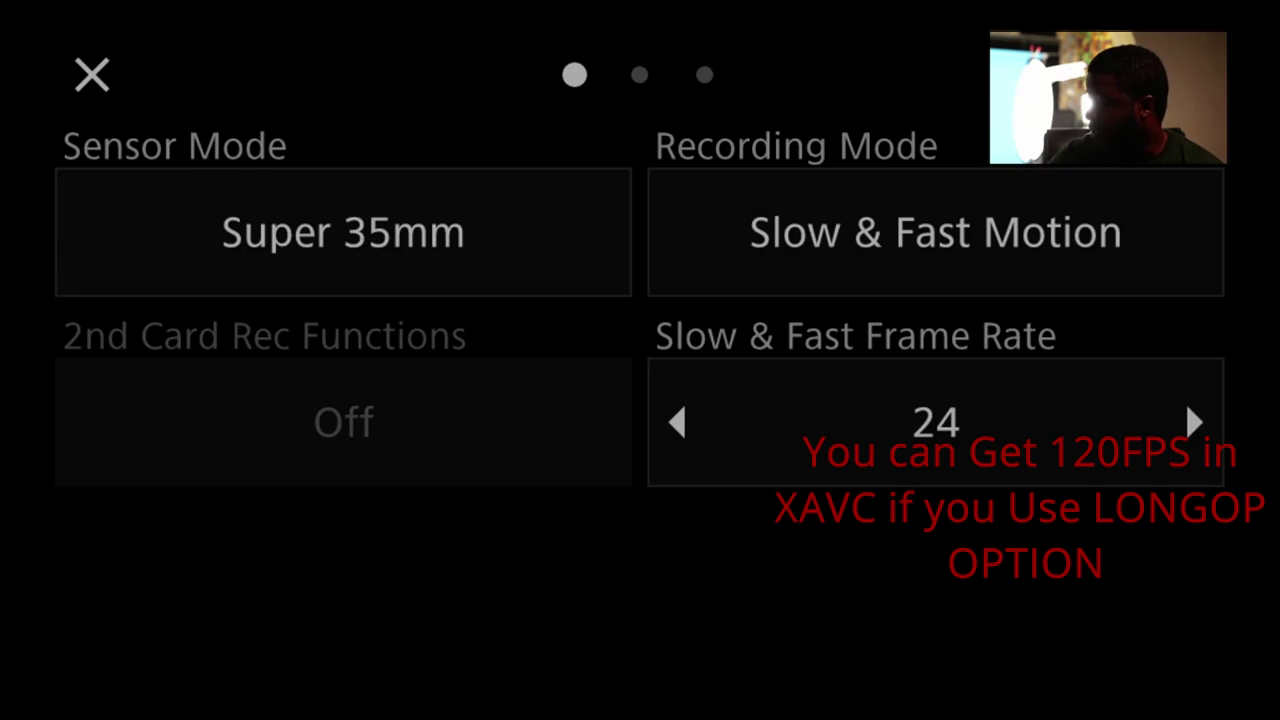
- Set the main recording format to MP4(HEVC) YCC422 10 bit and open the Slow & Fast Frame Rate setting
key(Right)
click(343, 232)
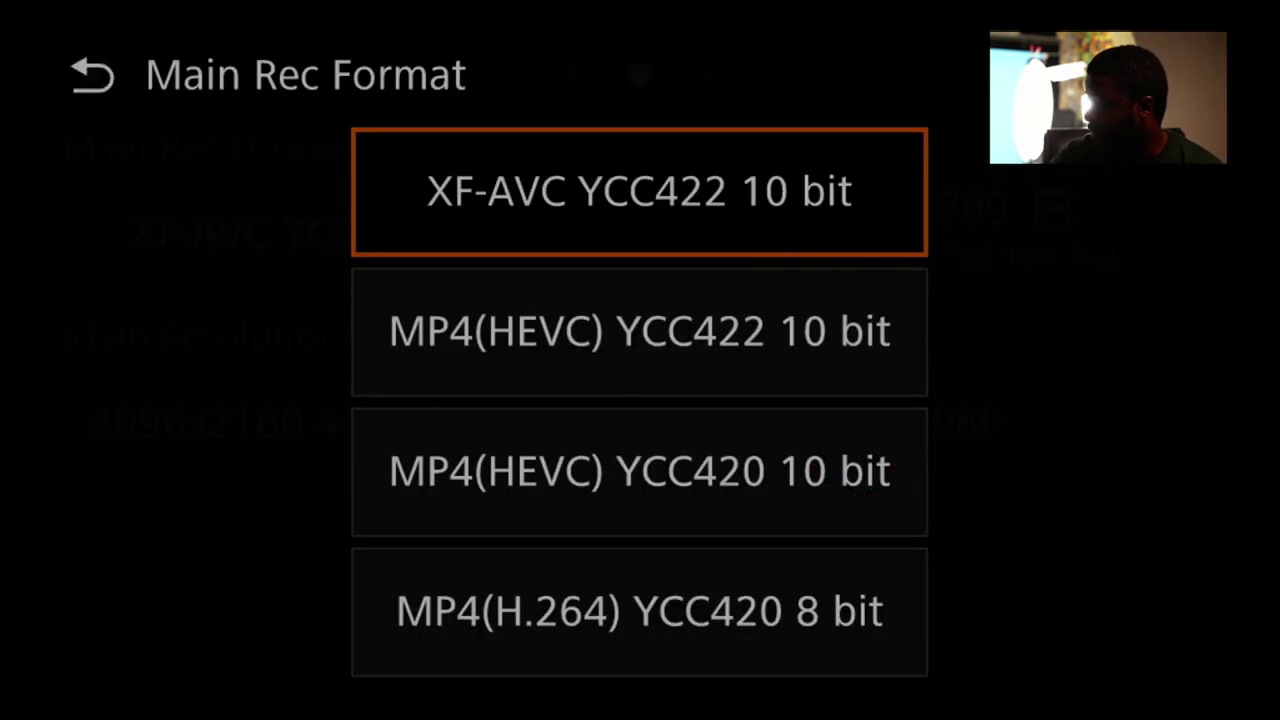
key(Down)
key(Return)
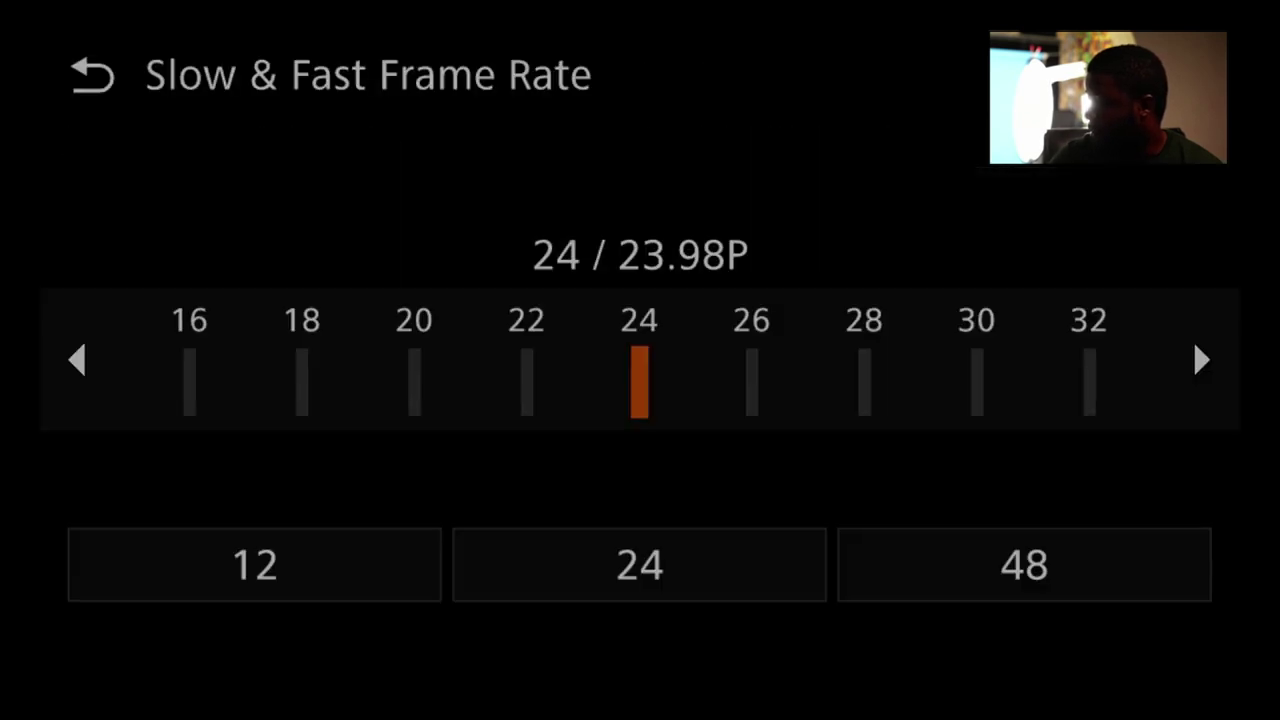
- Raise the Slow & Fast Frame Rate to 120 and return to the recording settings
key(Right)
key(Right)
key(Right)
key(Right)
key(Right)
key(Right)
key(Right)
key(Right)
key(Right)
key(Right)
key(Right)
key(Right)
key(Right)
key(Right)
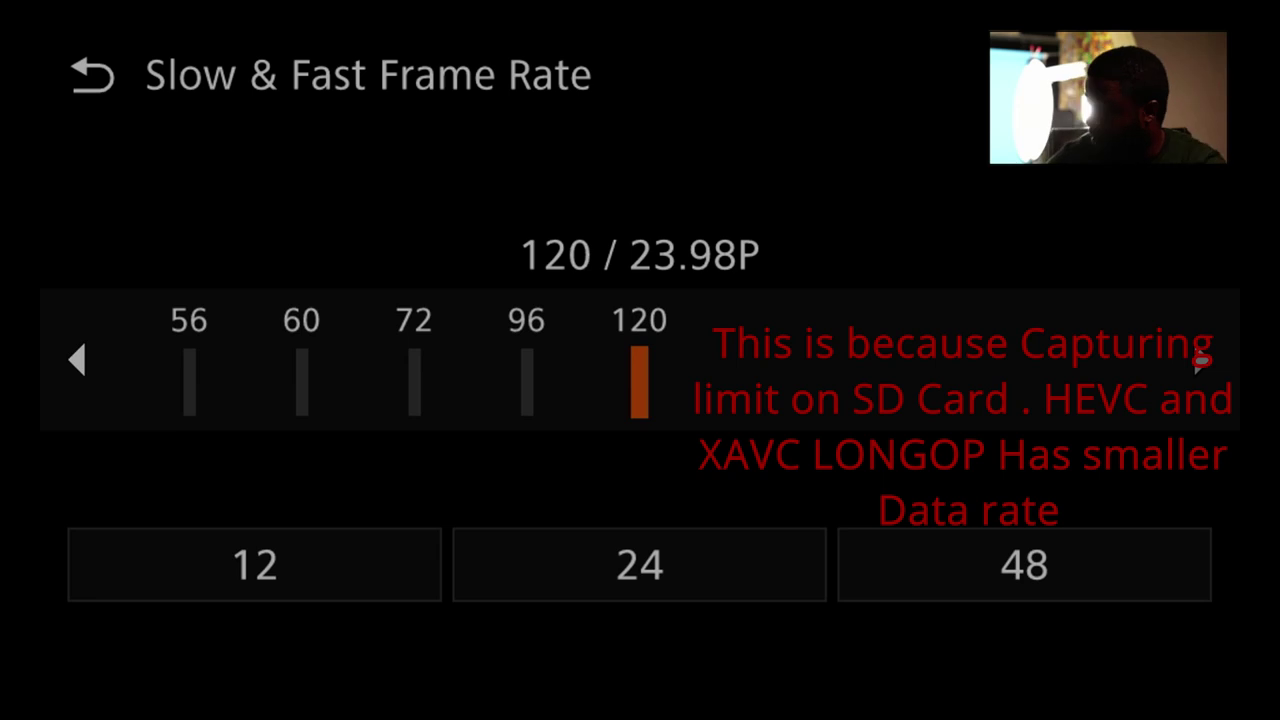
key(Escape)
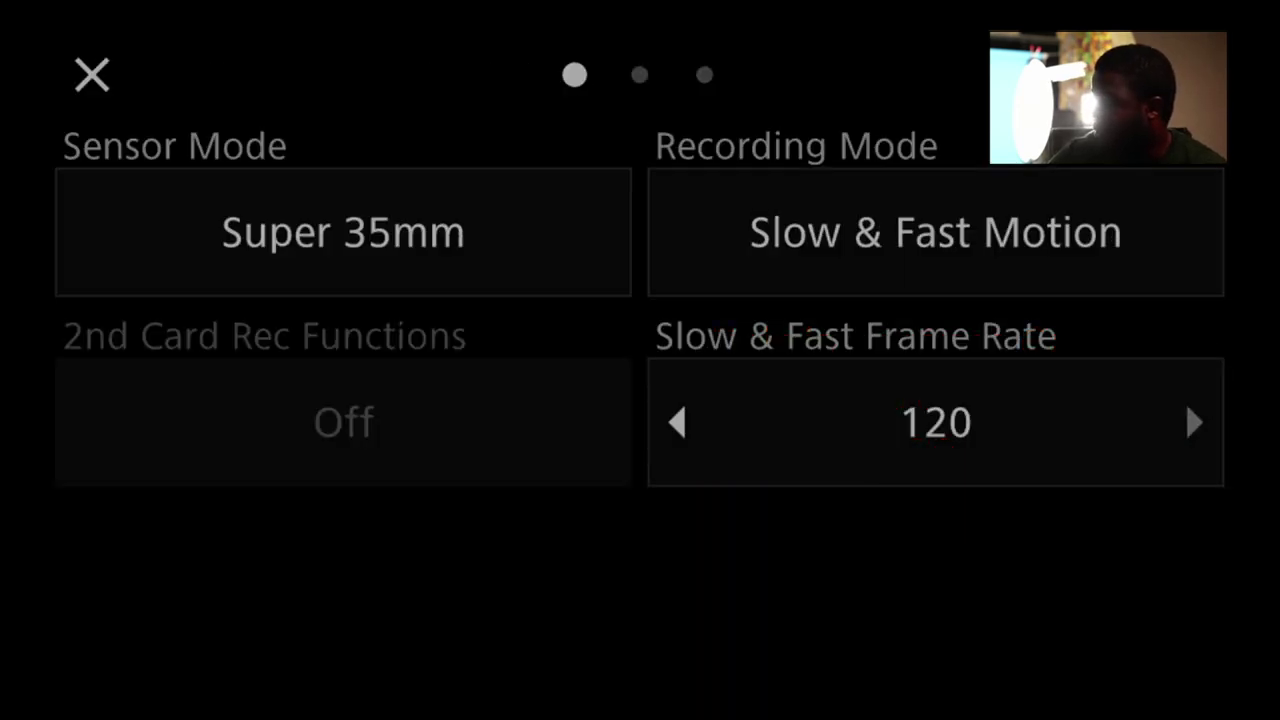
- Change the main recording format to MP4(HEVC) YCC420 10 bit
key(Right)
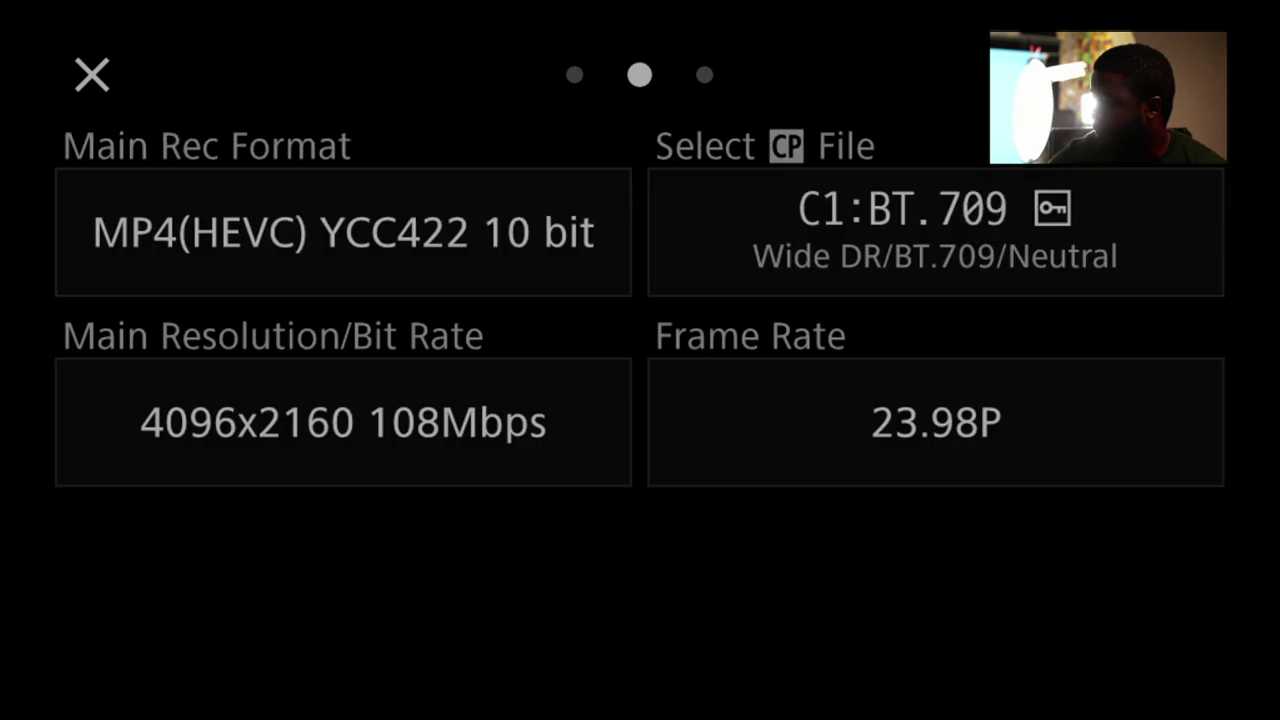
key(Return)
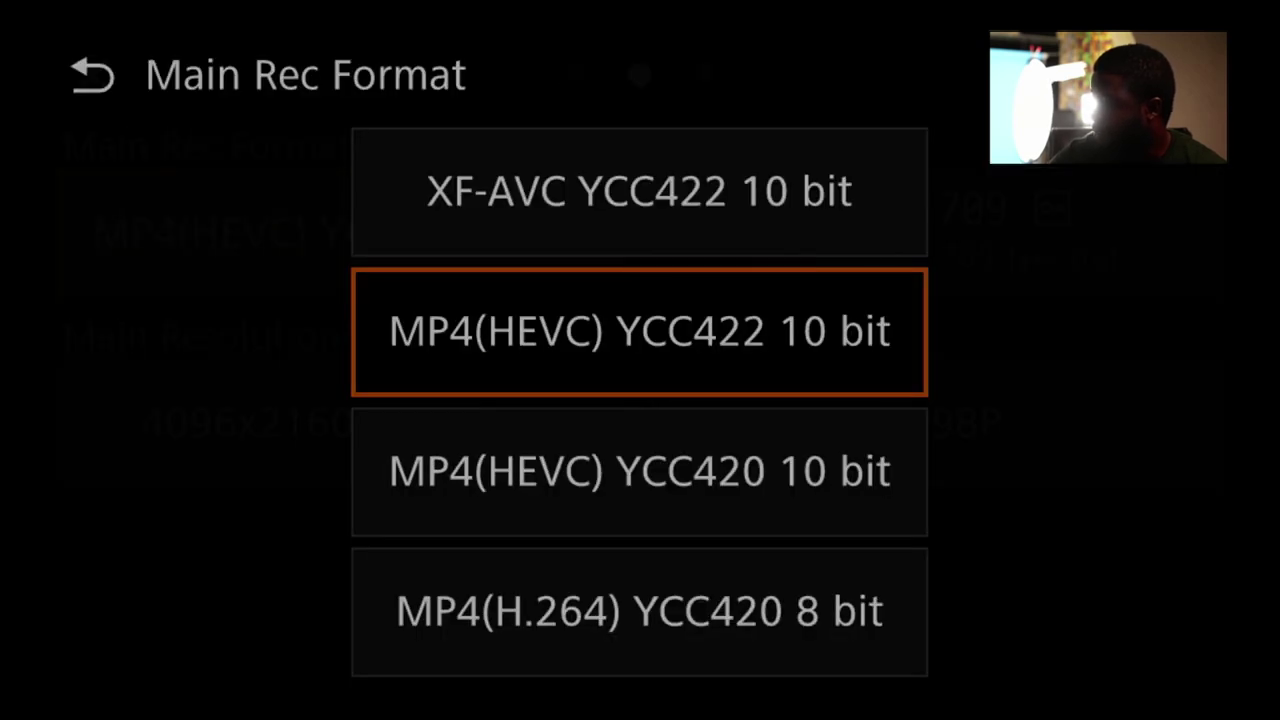
key(Down)
key(Return)
- Check the Slow & Fast Frame Rate and switch the main recording format to MP4(H.264) YCC420 8 bit
key(Left)
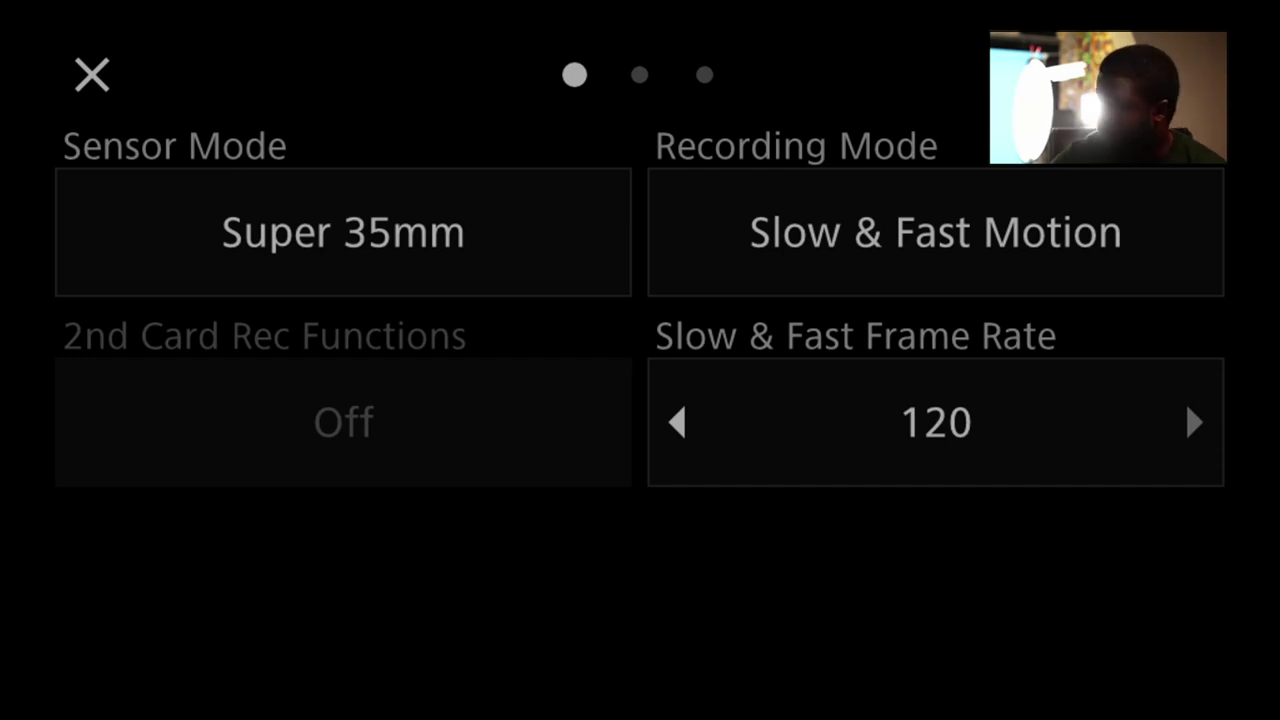
key(Right)
key(Return)
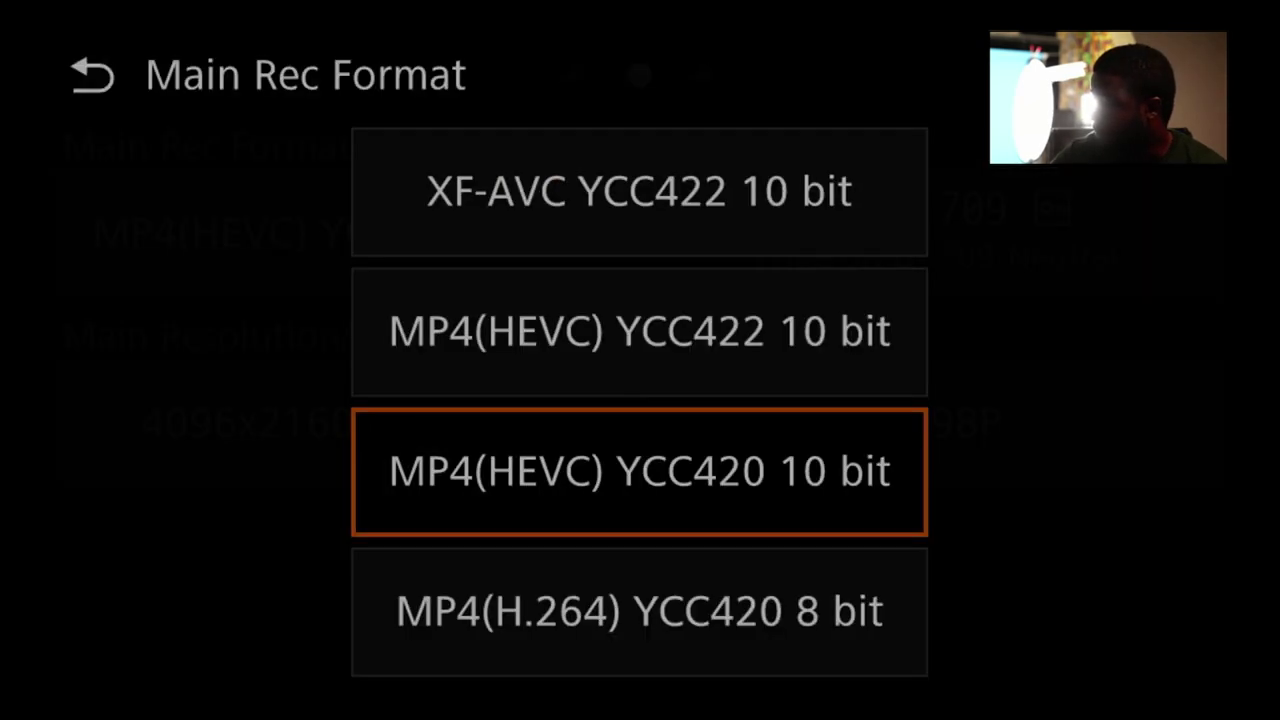
key(Down)
key(Return)
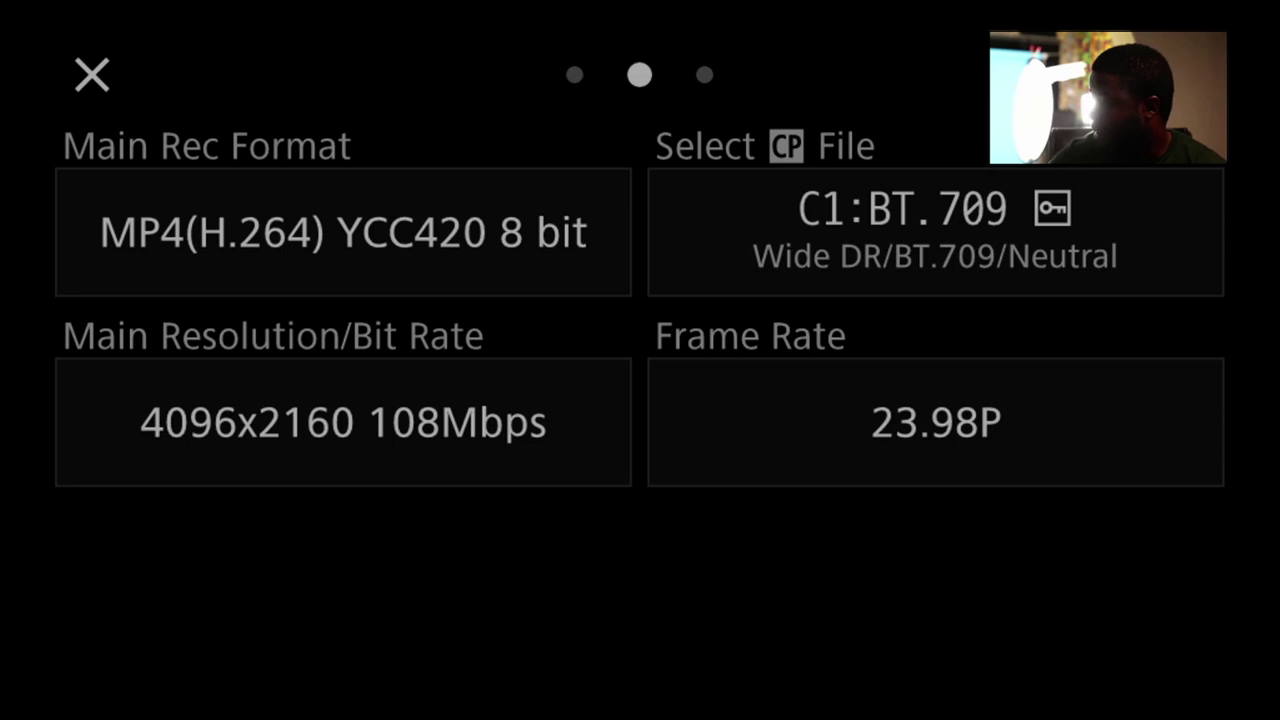
- Set the main recording format to MP4(HEVC) YCC422 10 bit
key(Left)
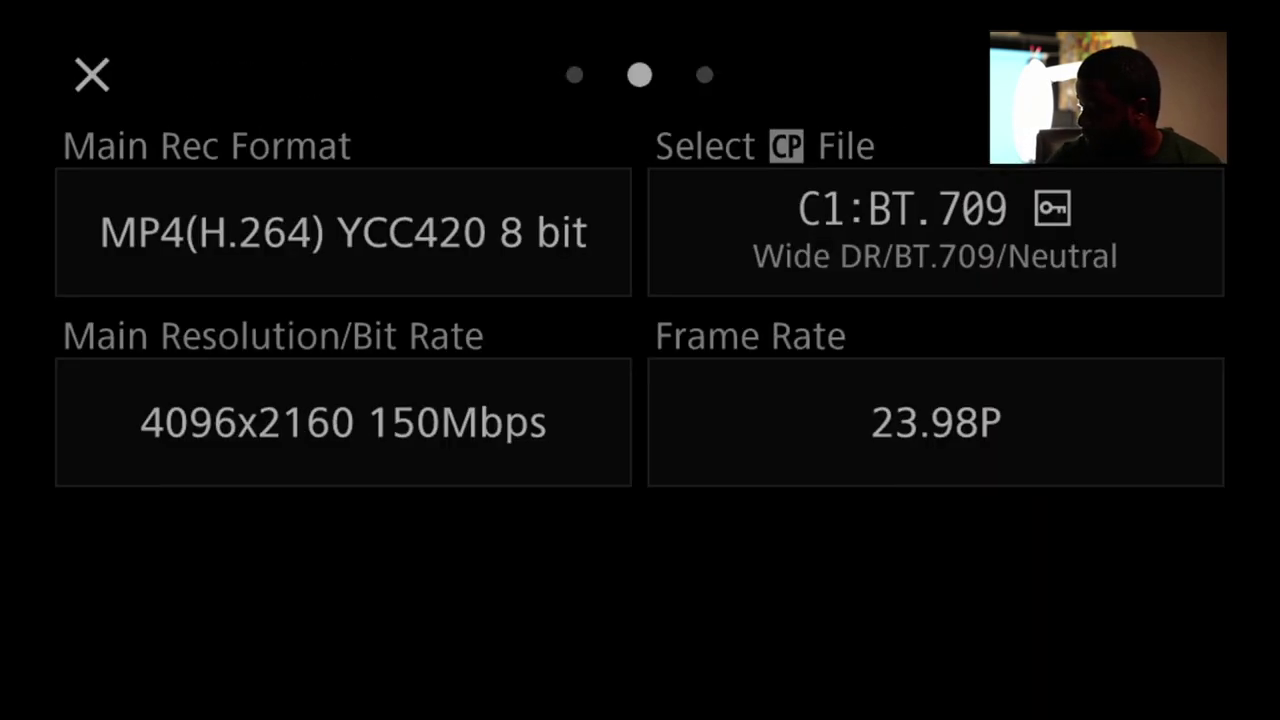
key(Return)
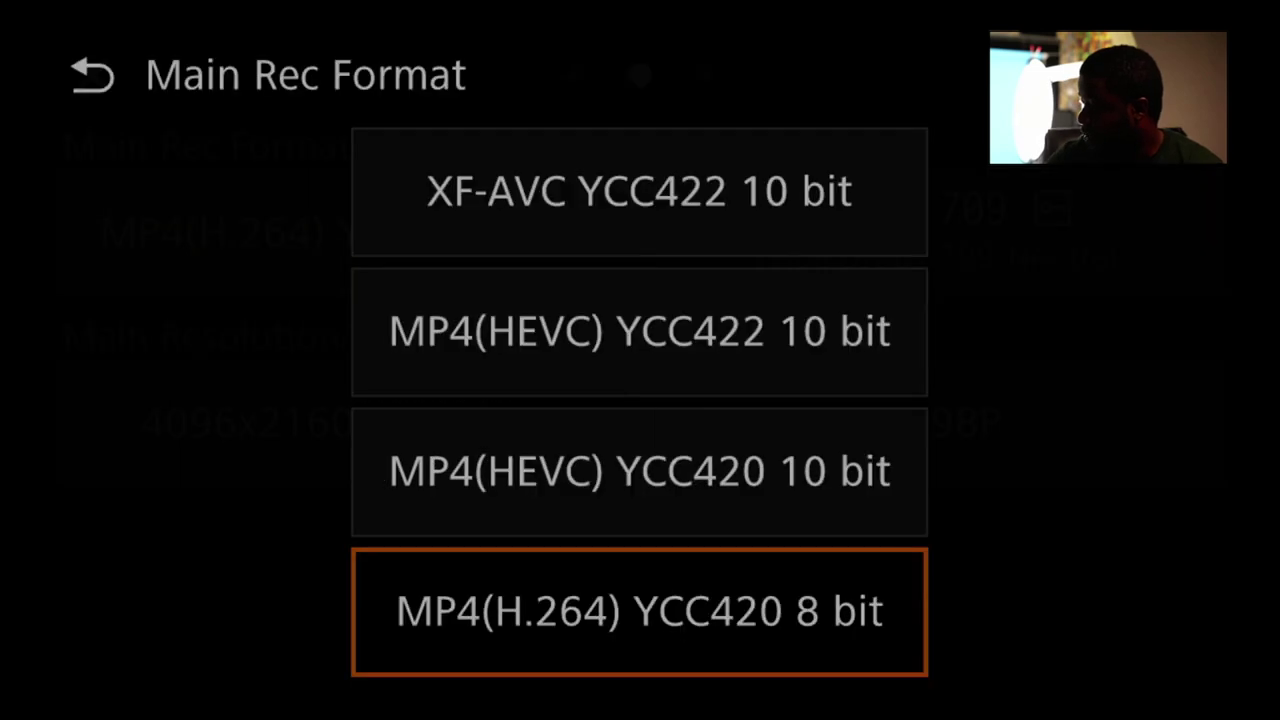
click(639, 332)
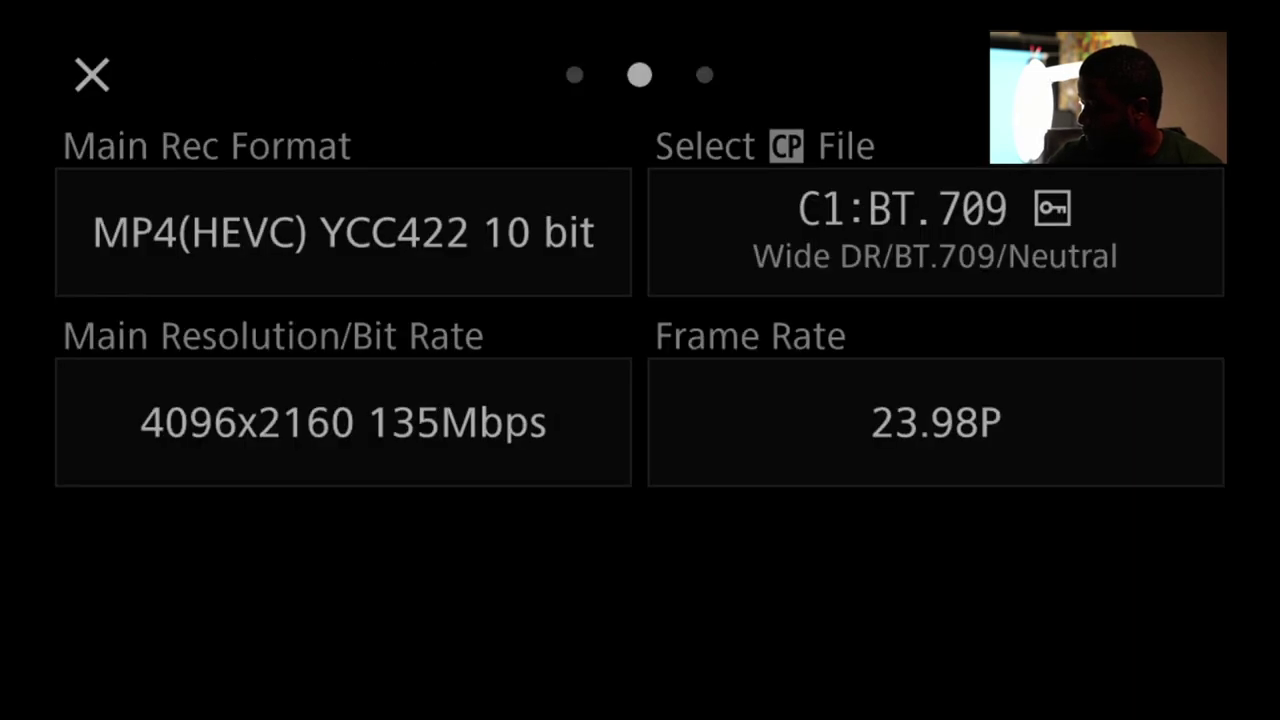
- Try custom picture file C16:USER16 and C11:USER11, reopening the file list after each choice
click(935, 232)
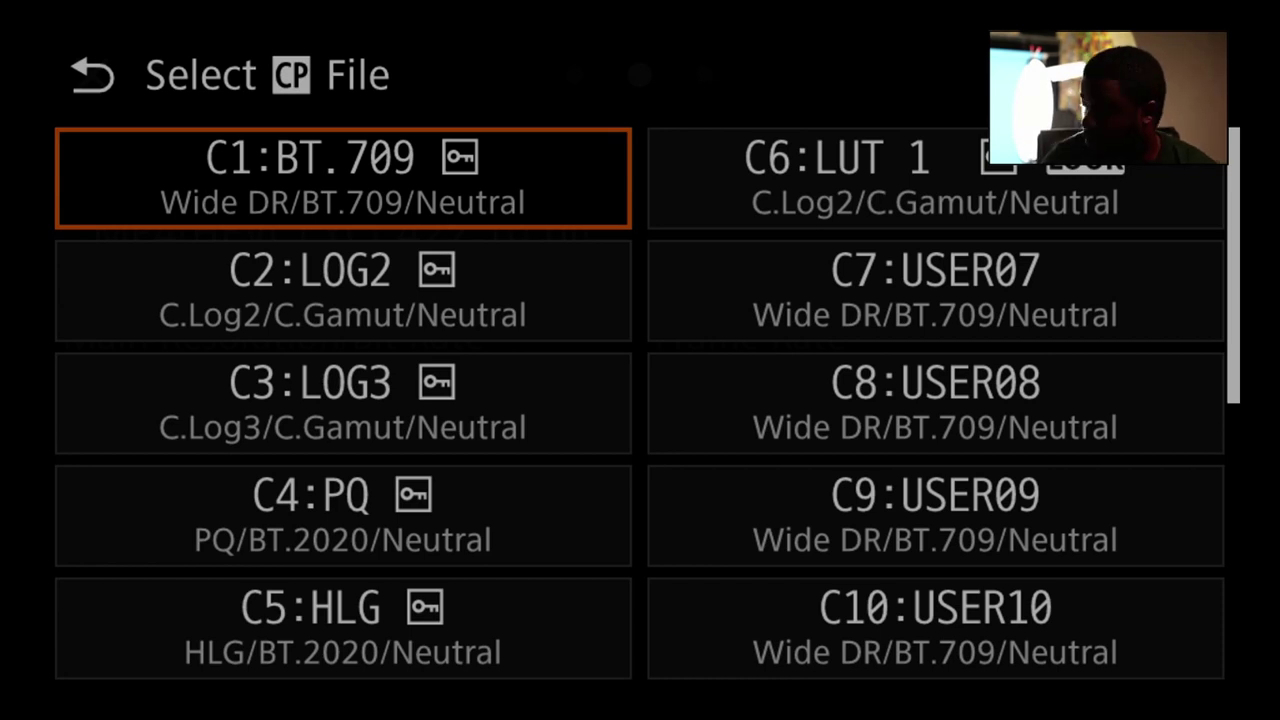
click(935, 515)
click(935, 515)
scroll(639, 403, down, 5)
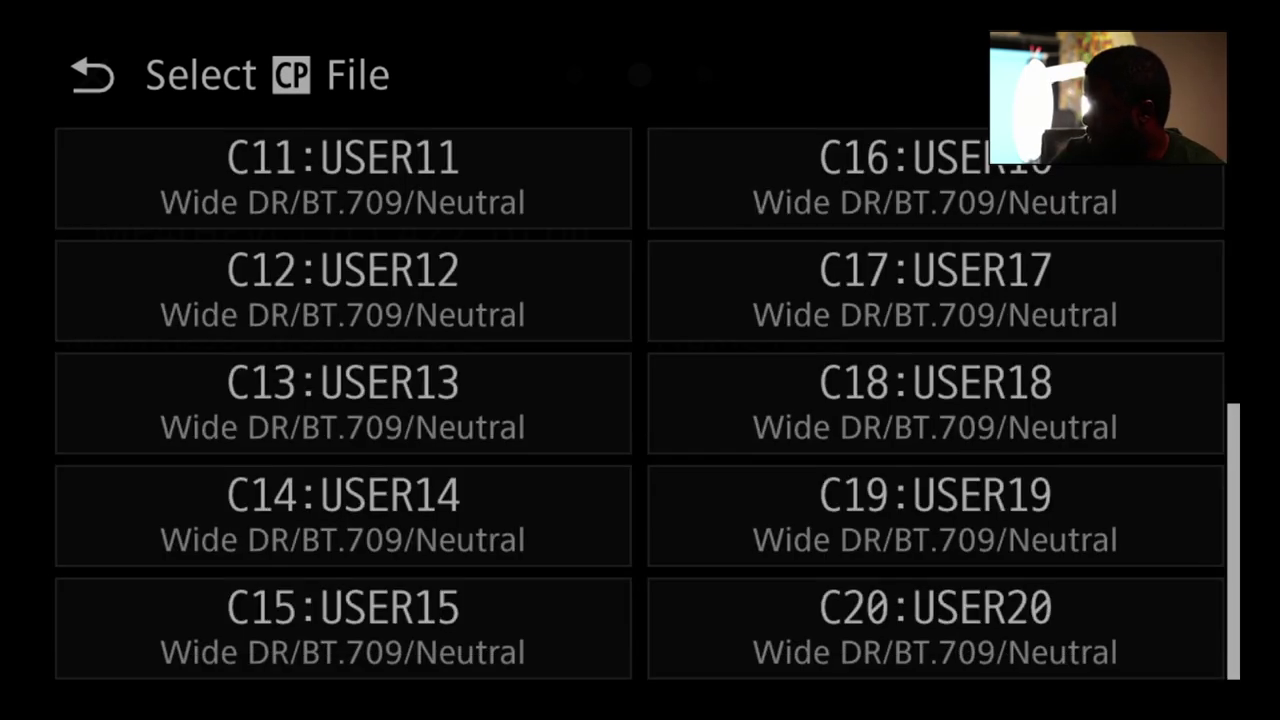
click(935, 178)
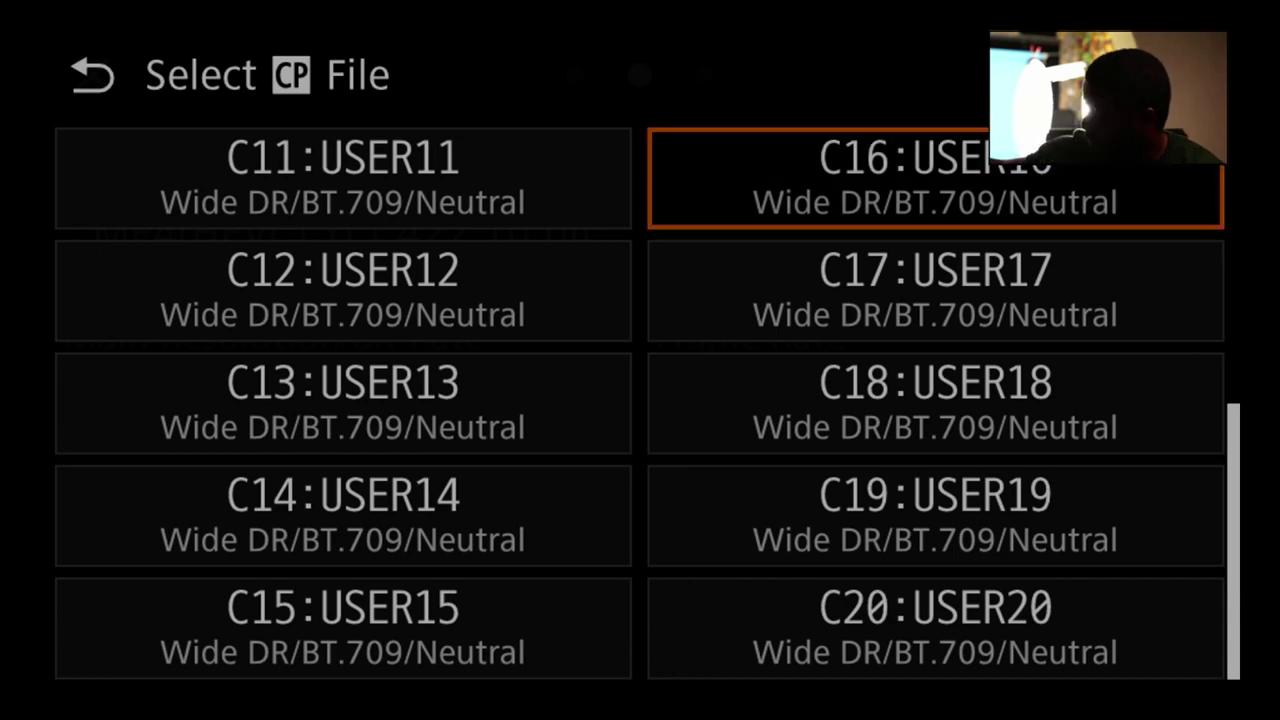
click(935, 220)
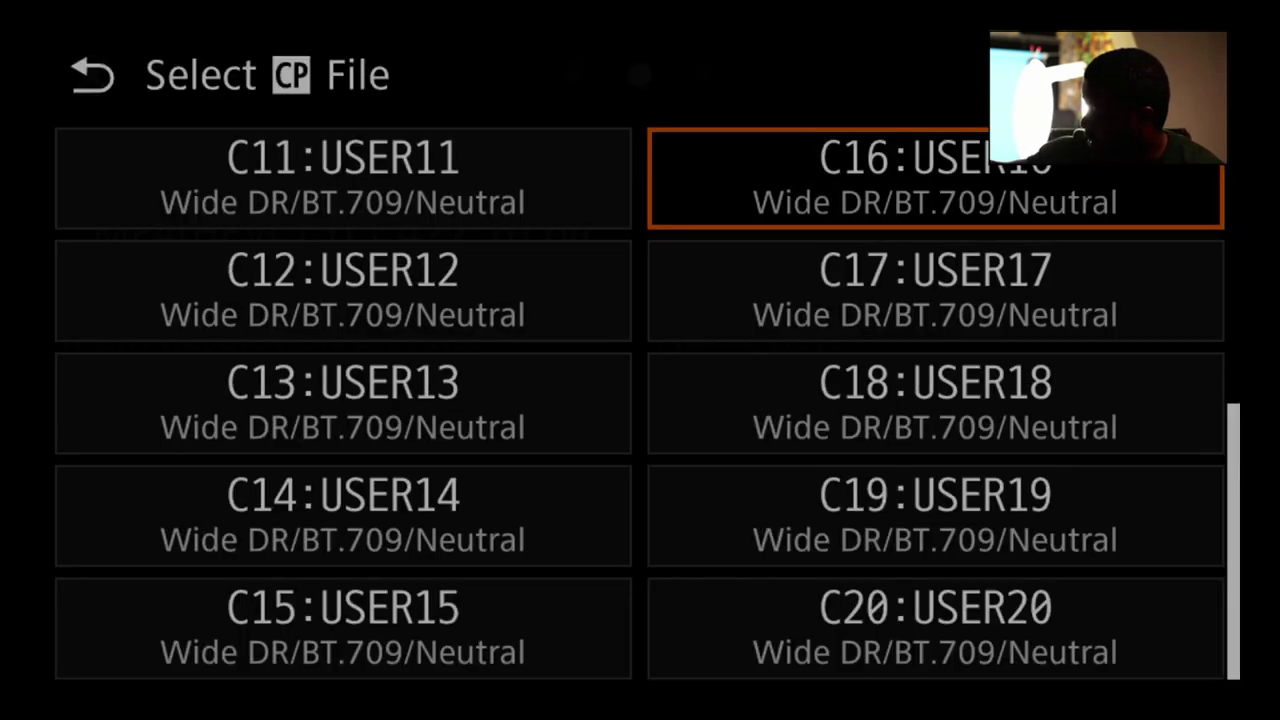
click(343, 178)
click(935, 232)
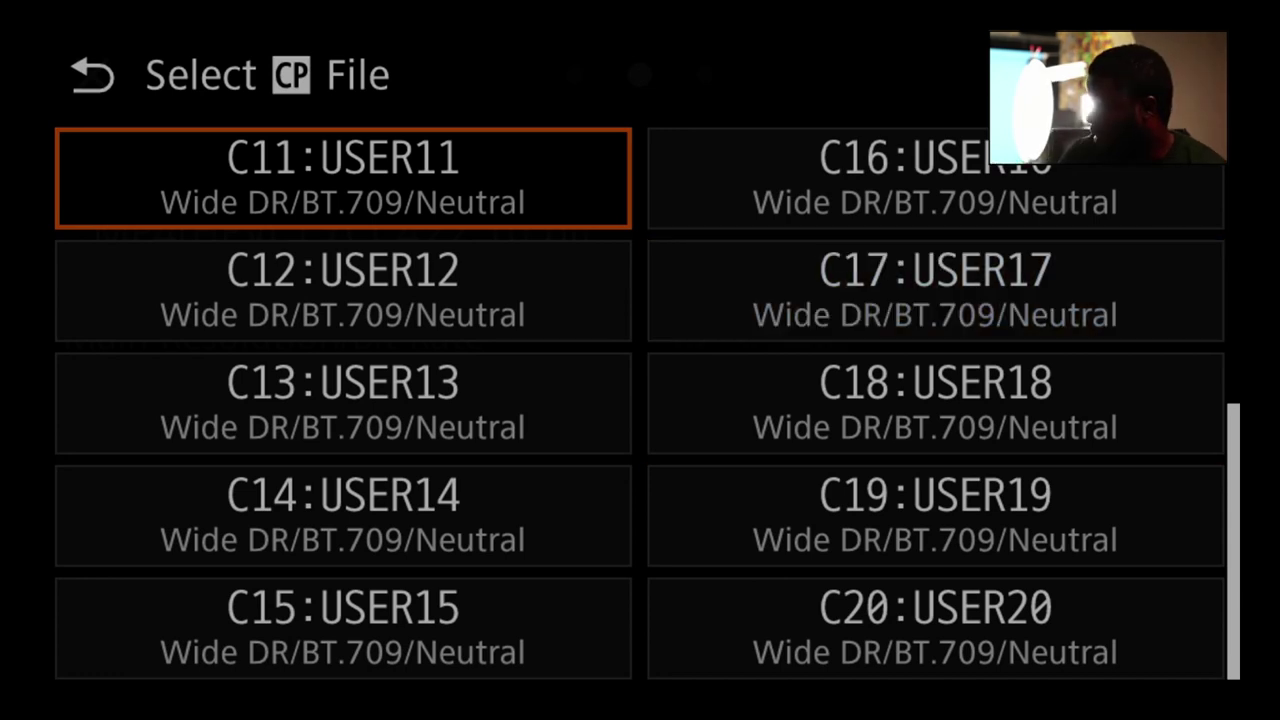
- Compare the preset custom picture files, such as LOG2 and LOG3, with the USER files up to C20
scroll(640, 403, up, 5)
scroll(640, 403, down, 5)
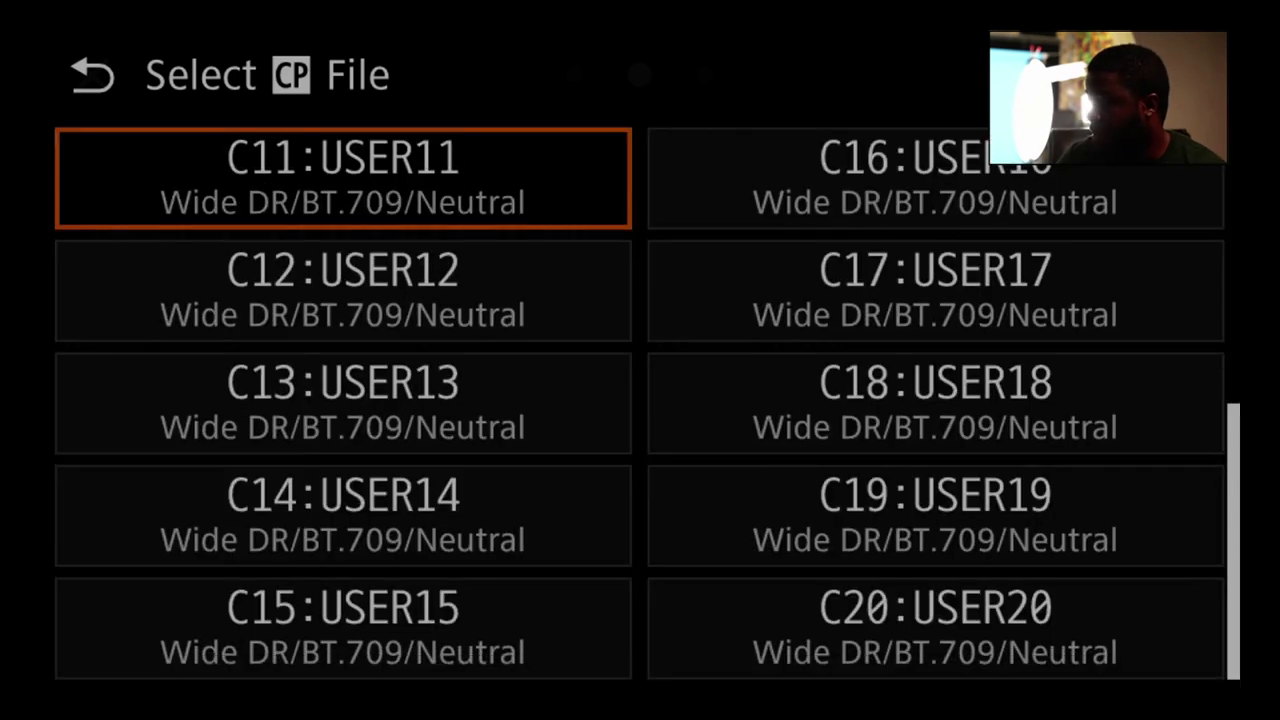
scroll(640, 403, up, 5)
scroll(640, 403, down, 5)
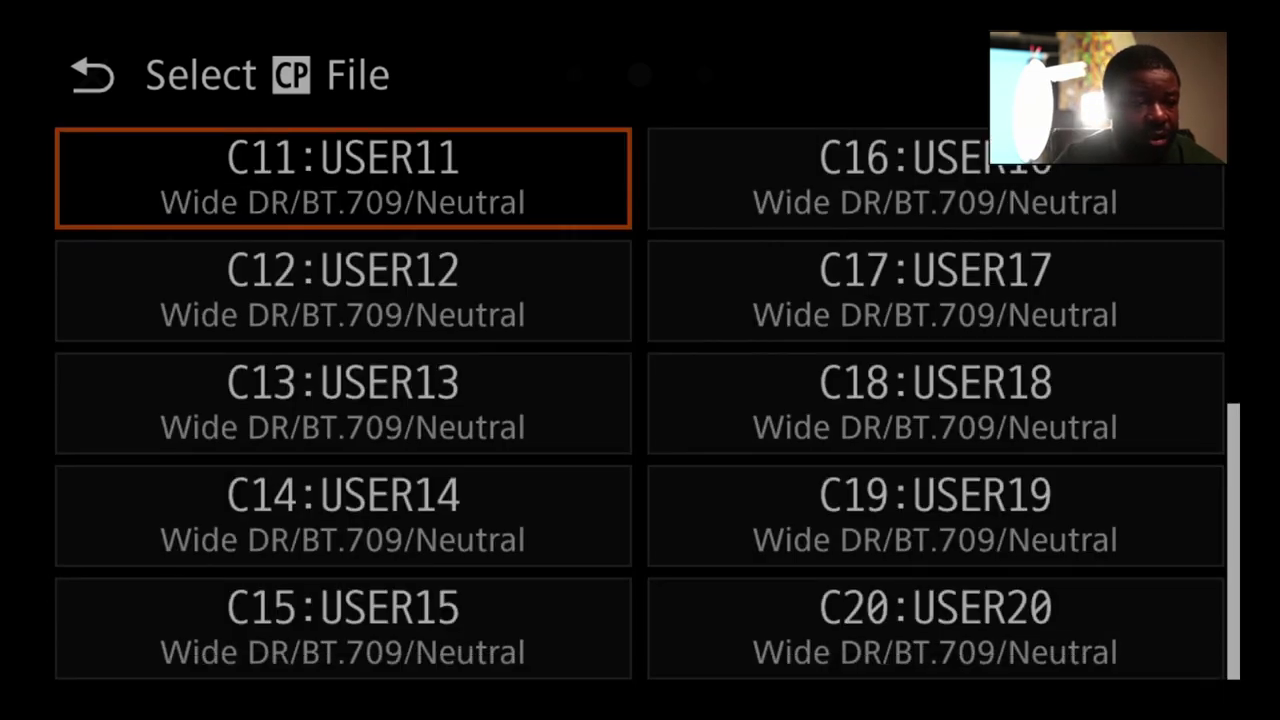
scroll(640, 403, up, 5)
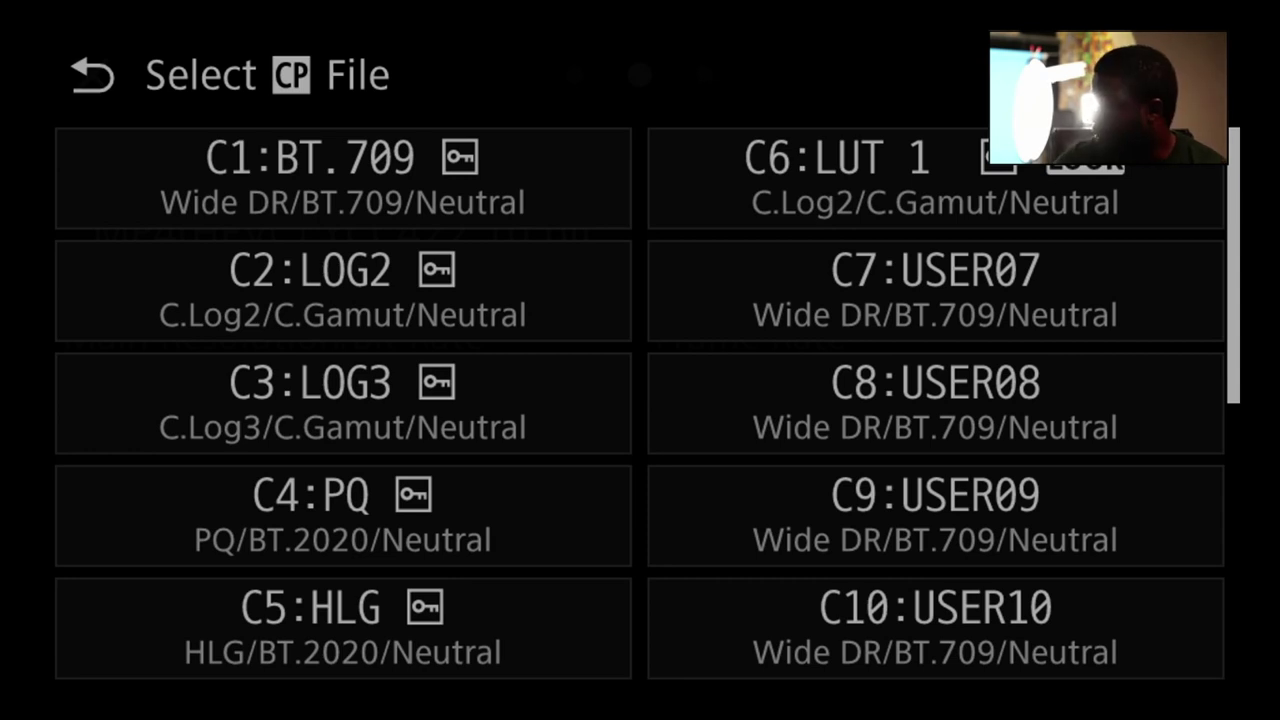
click(935, 203)
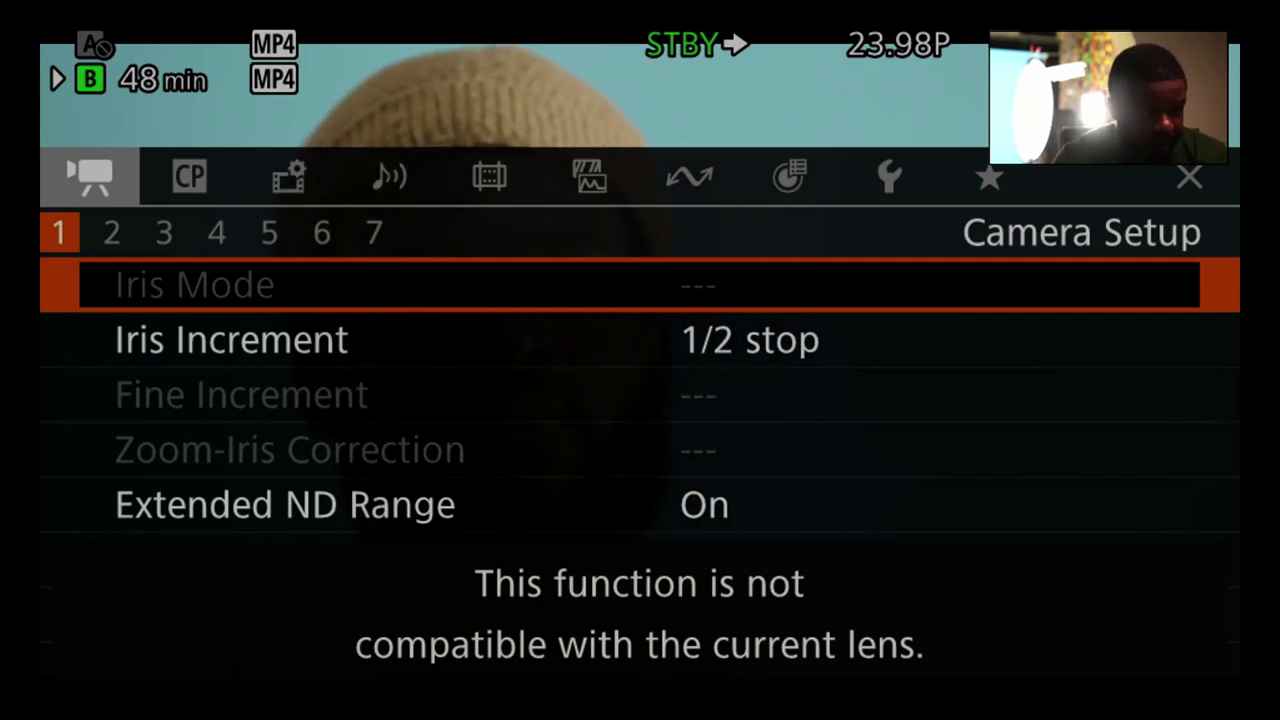
- Review the iris and Extended ND Range settings in Camera Setup and the Shutter Mode options, keeping Angle
key(Down)
key(Down)
key(Down)
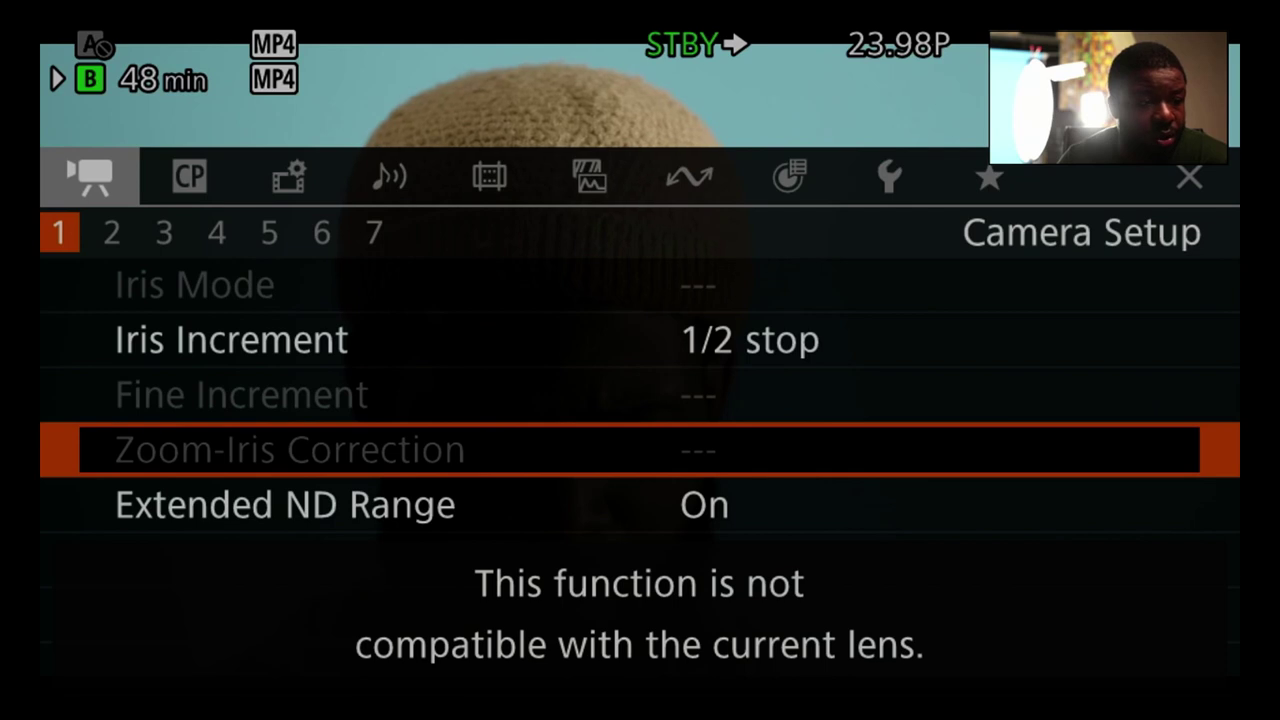
key(Down)
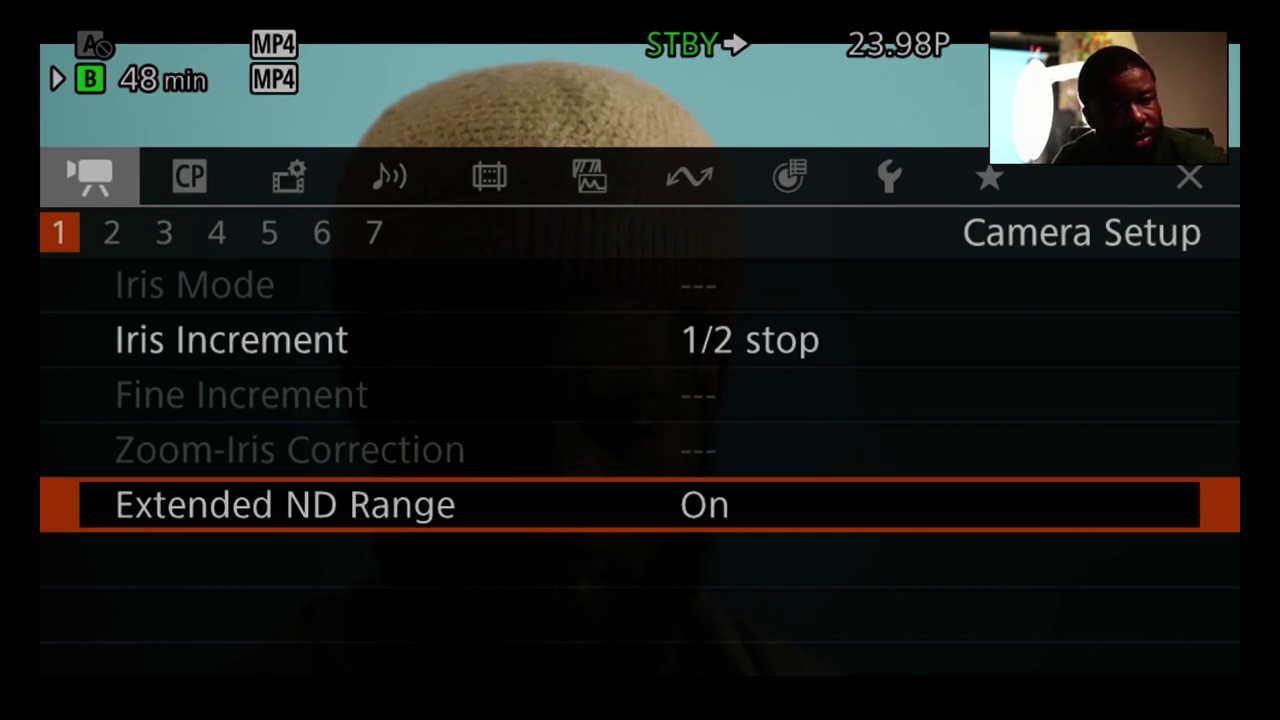
key(Down)
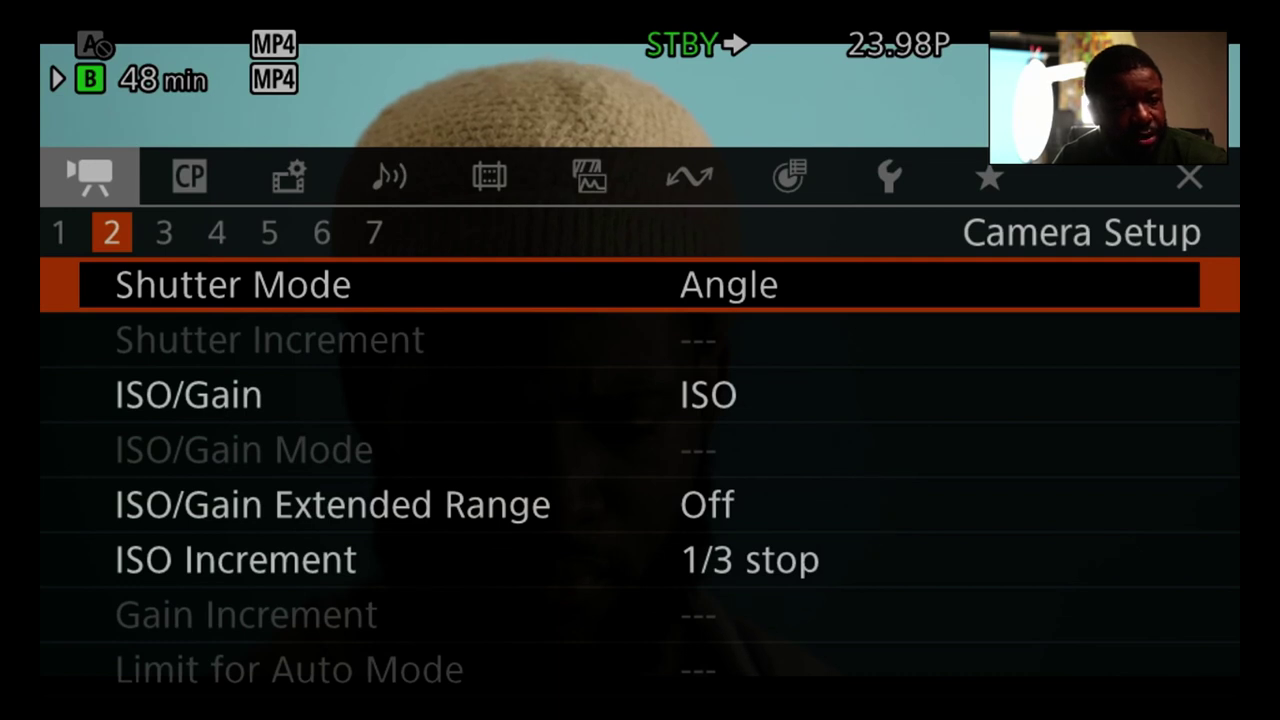
key(Return)
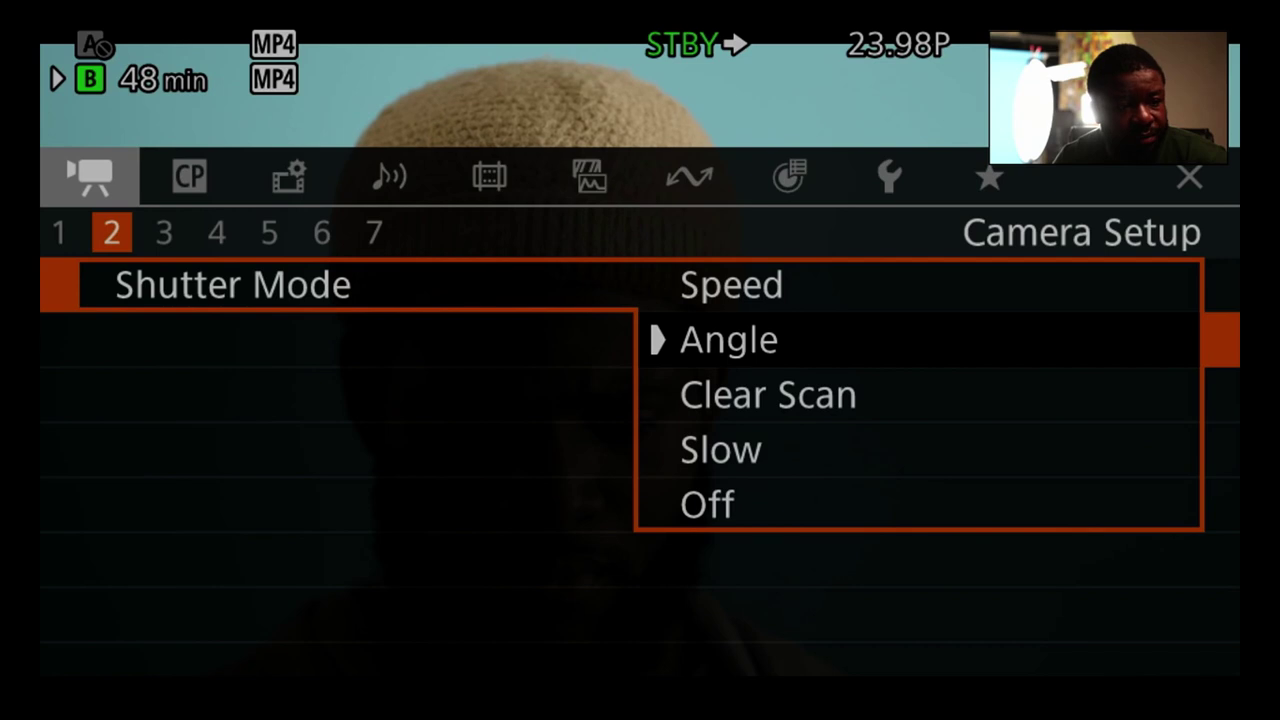
key(Return)
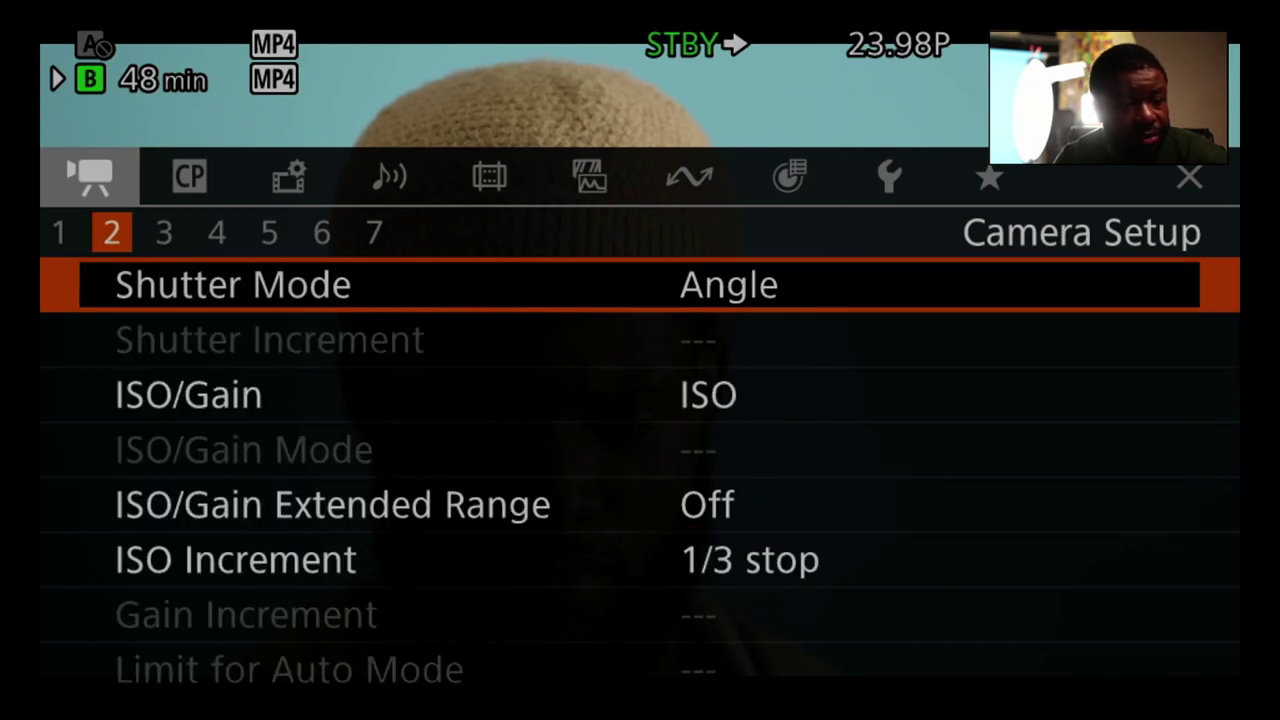
- Review the ISO/Gain settings in Camera Setup and the Light Metering and AE settings on page 3
key(Down)
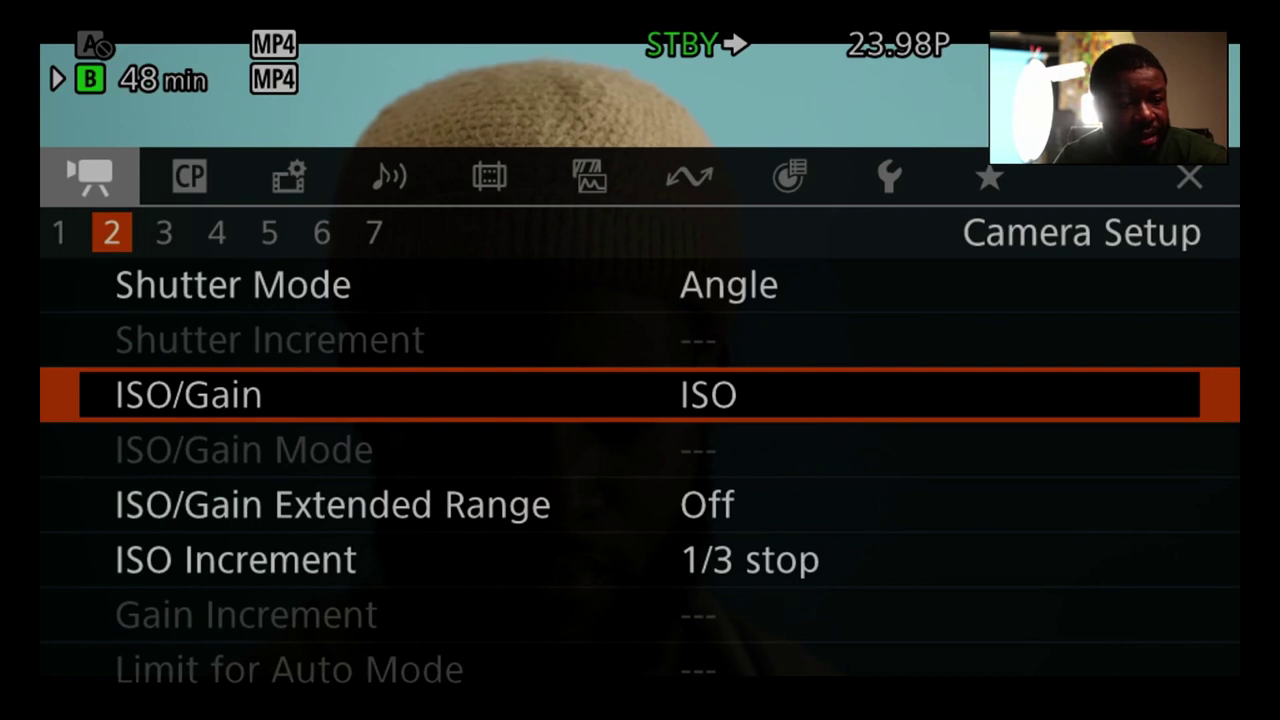
key(Down)
key(Down)
key(Down)
key(Down)
key(Down)
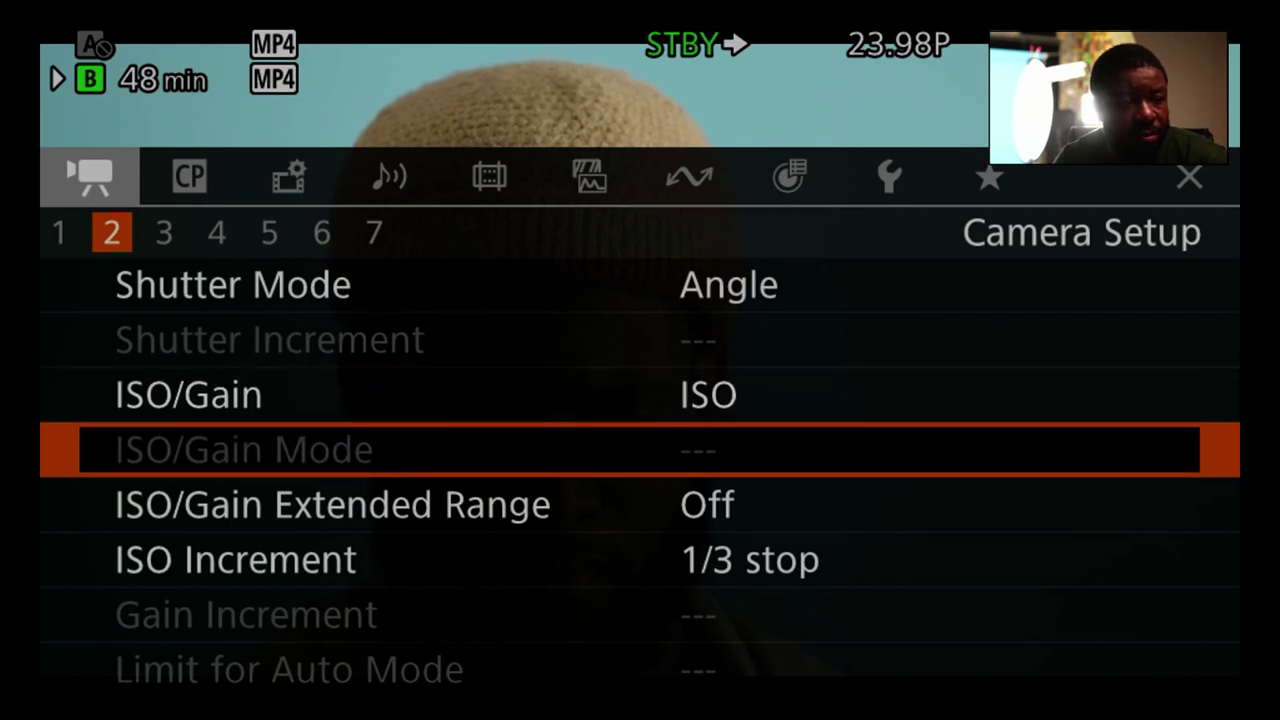
key(Down)
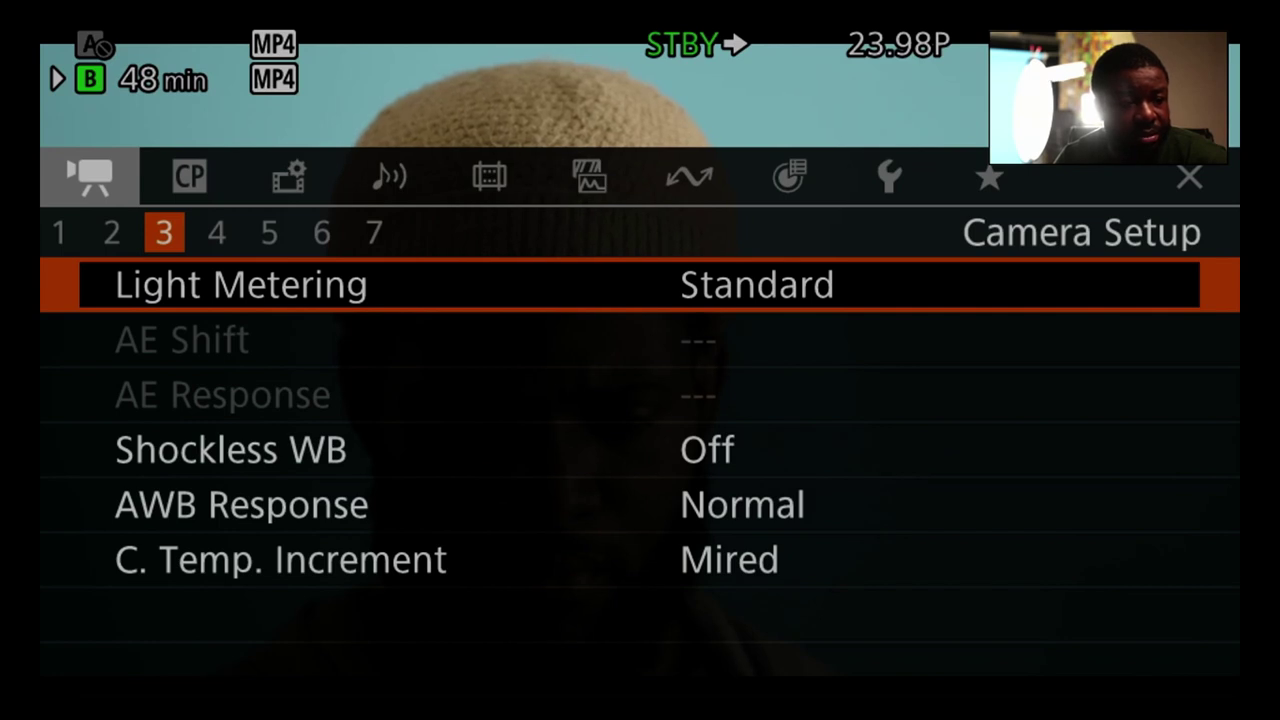
key(Return)
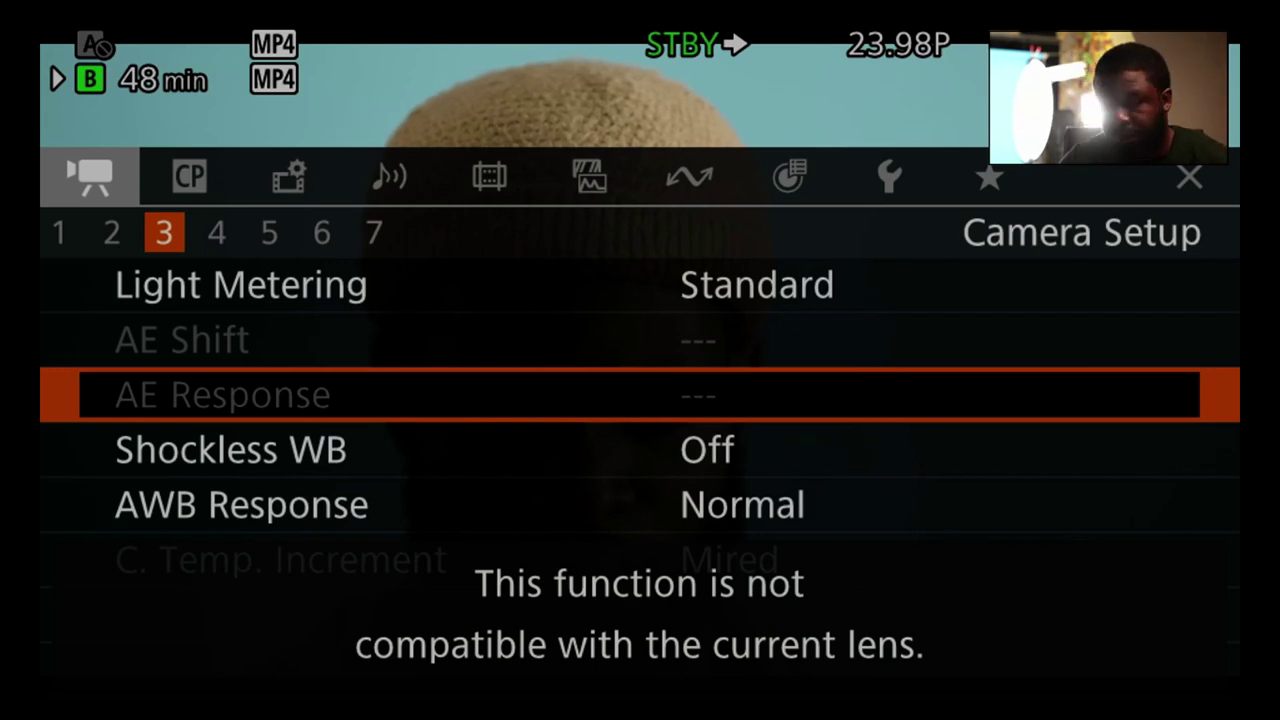
- Turn on False Color in the quick assistance controls and return to the live view
key(Escape)
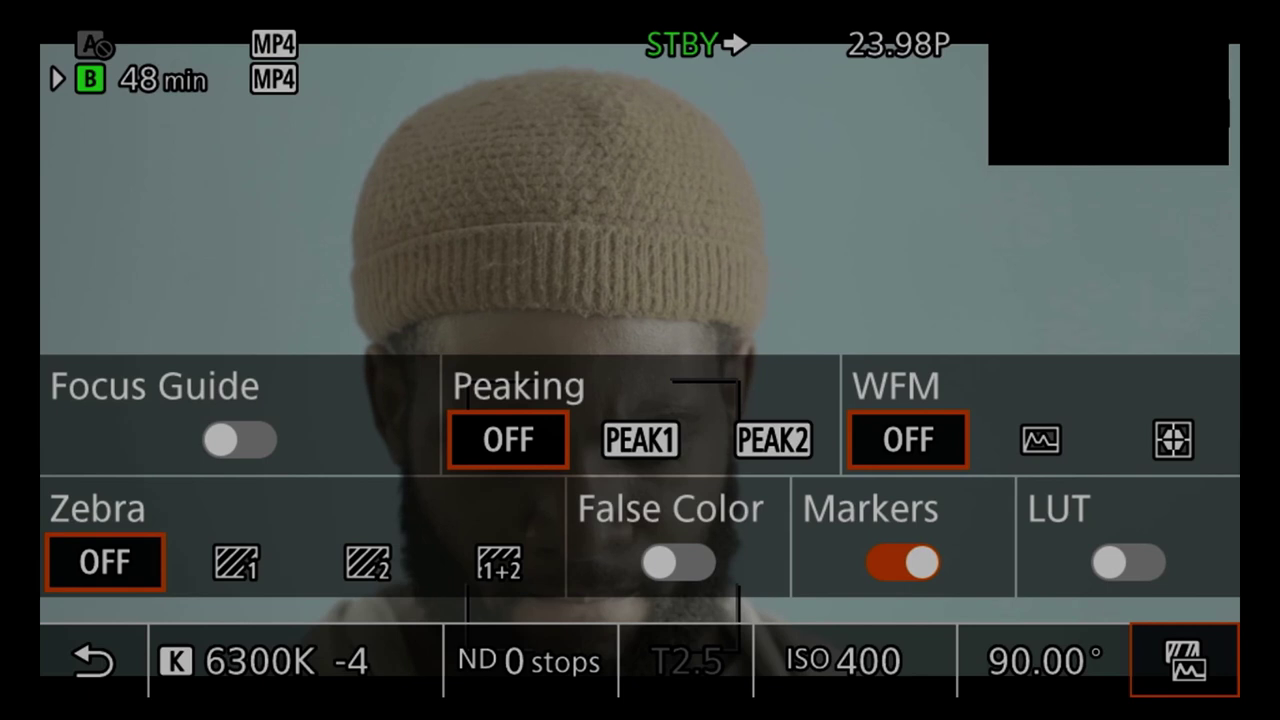
click(678, 562)
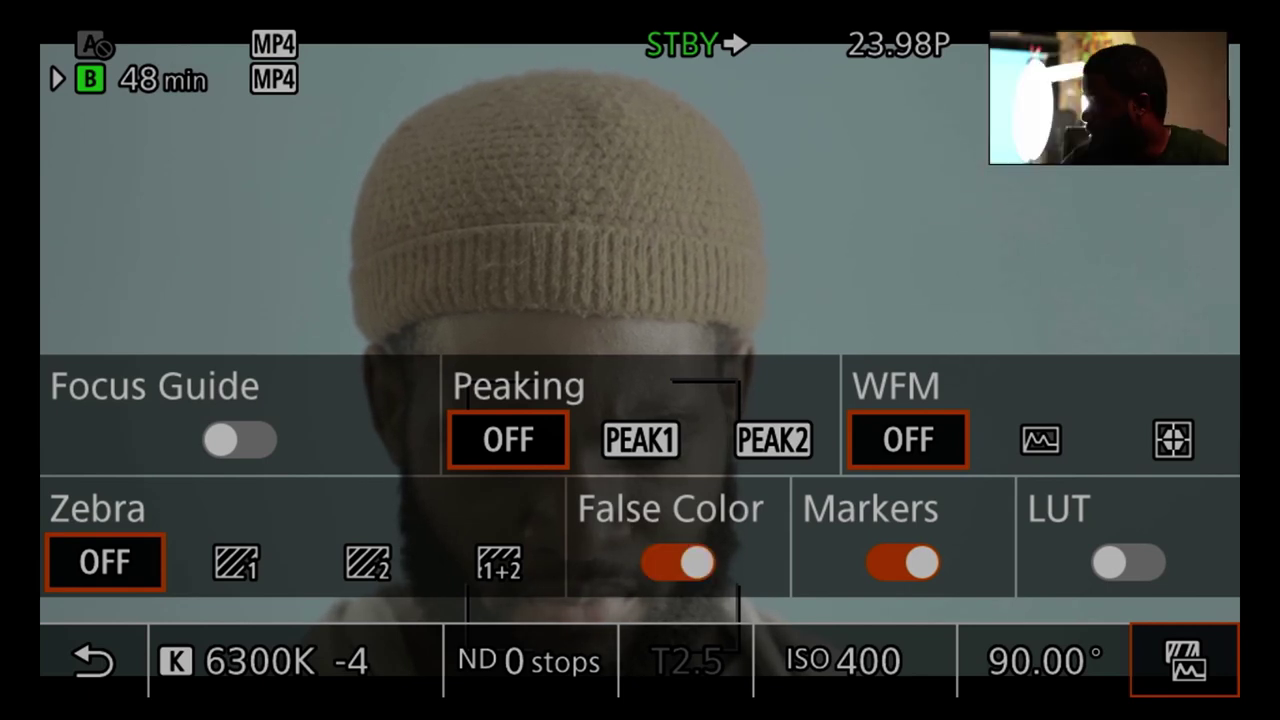
click(93, 660)
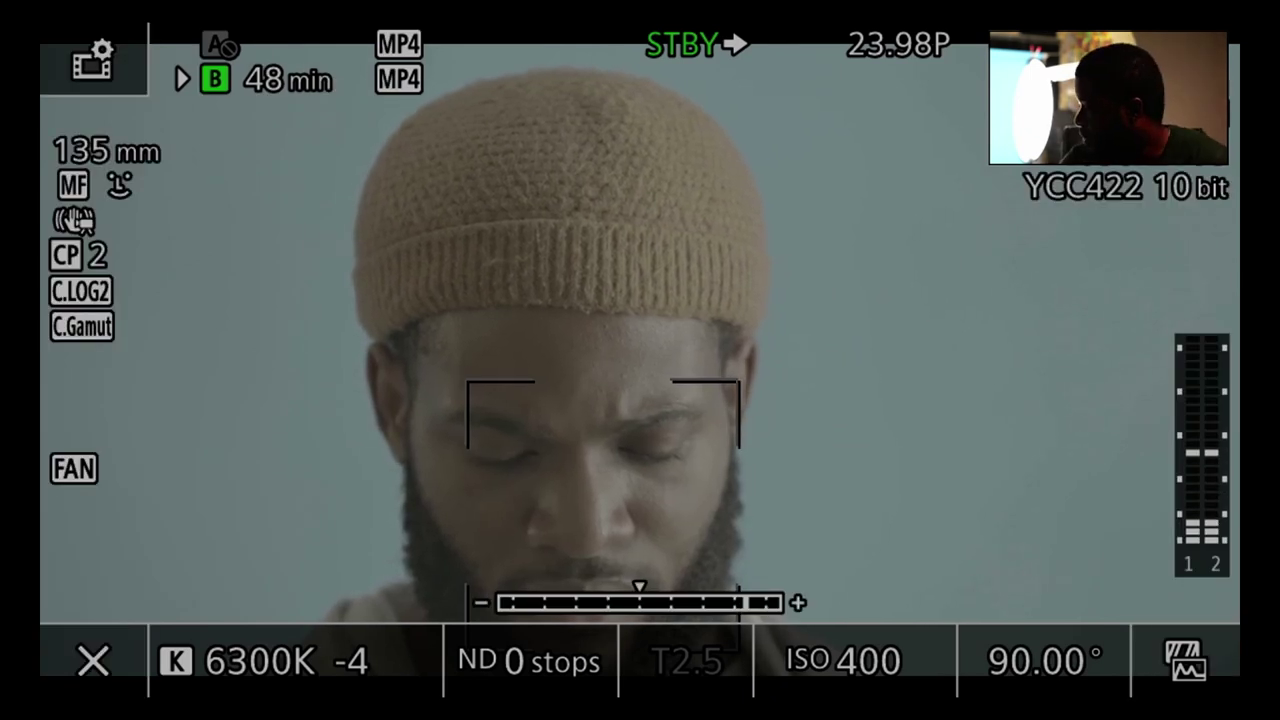
- Open the False Color settings on page 4 of Assistance Functions
key(Menu)
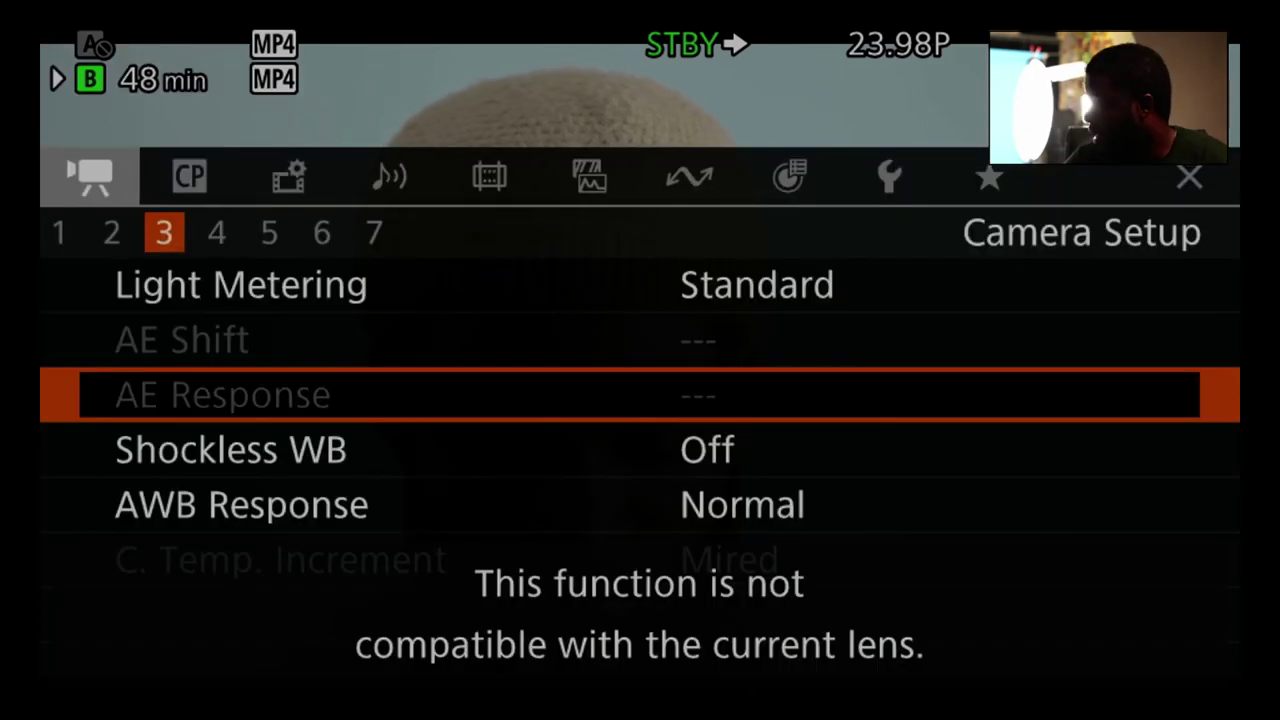
key(Down)
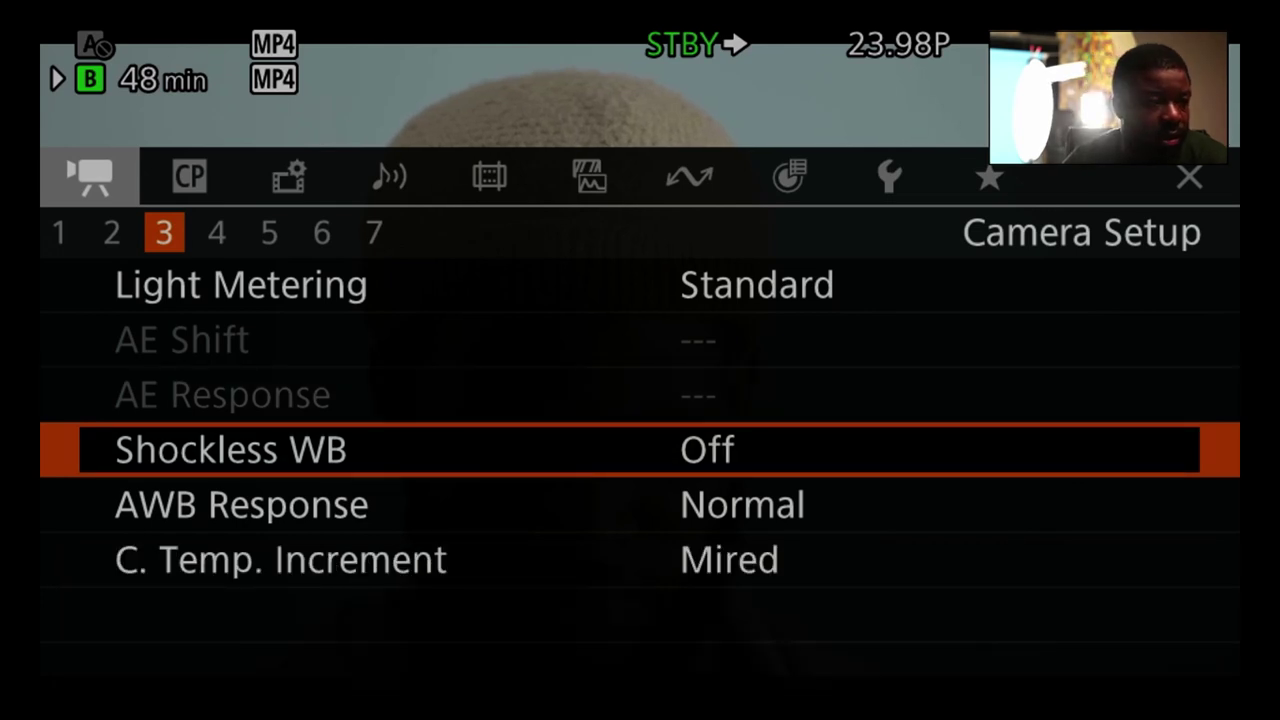
key(Right)
key(Right)
key(Right)
key(Right)
key(Right)
key(Right)
key(Right)
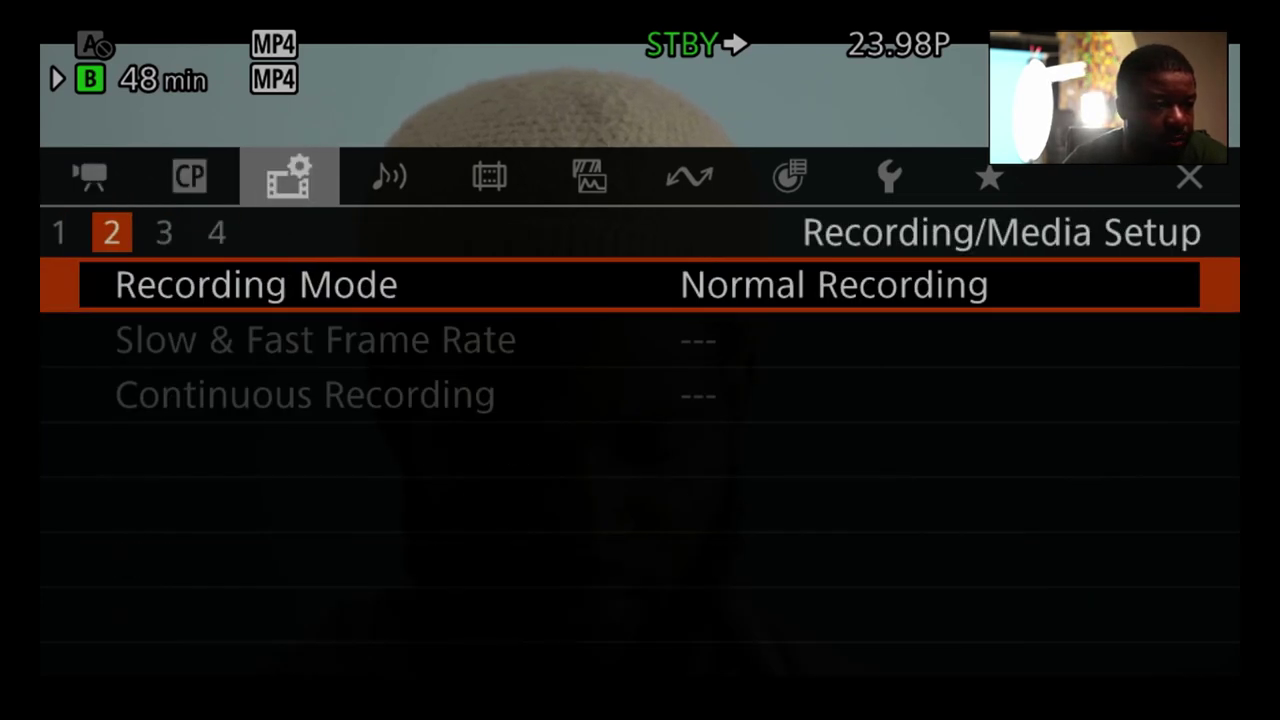
key(Right)
key(Right)
key(Right)
key(Right)
key(Right)
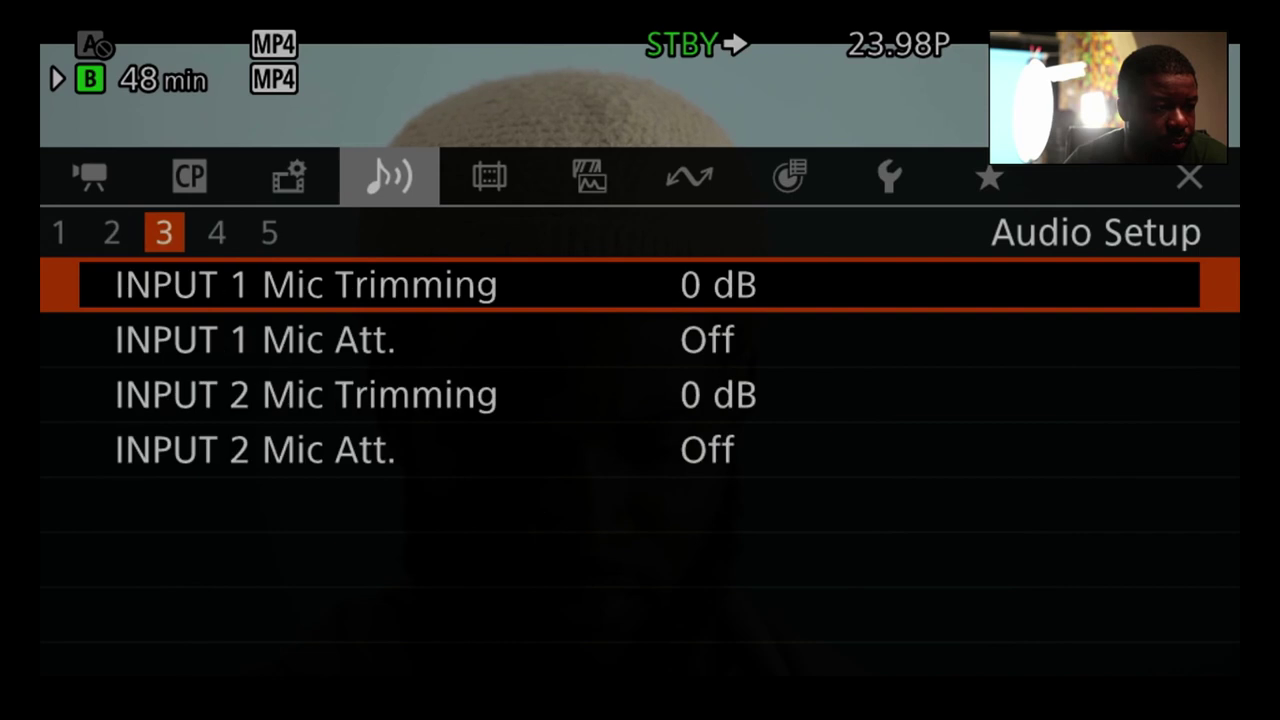
key(Right)
key(Right)
key(Right)
key(Right)
key(Right)
key(Right)
key(Right)
key(Right)
key(Right)
key(Right)
key(Right)
key(Right)
key(Right)
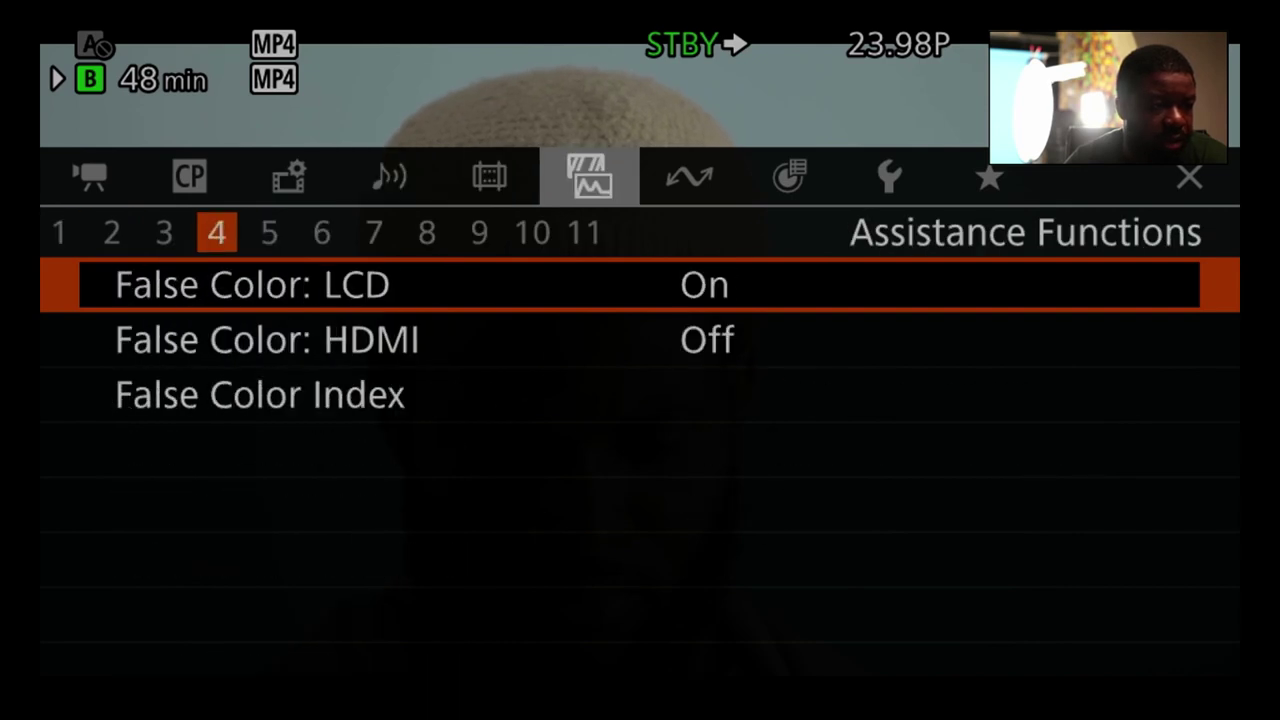
- Set False Color: HDMI to On and return to the live view
key(Down)
key(Return)
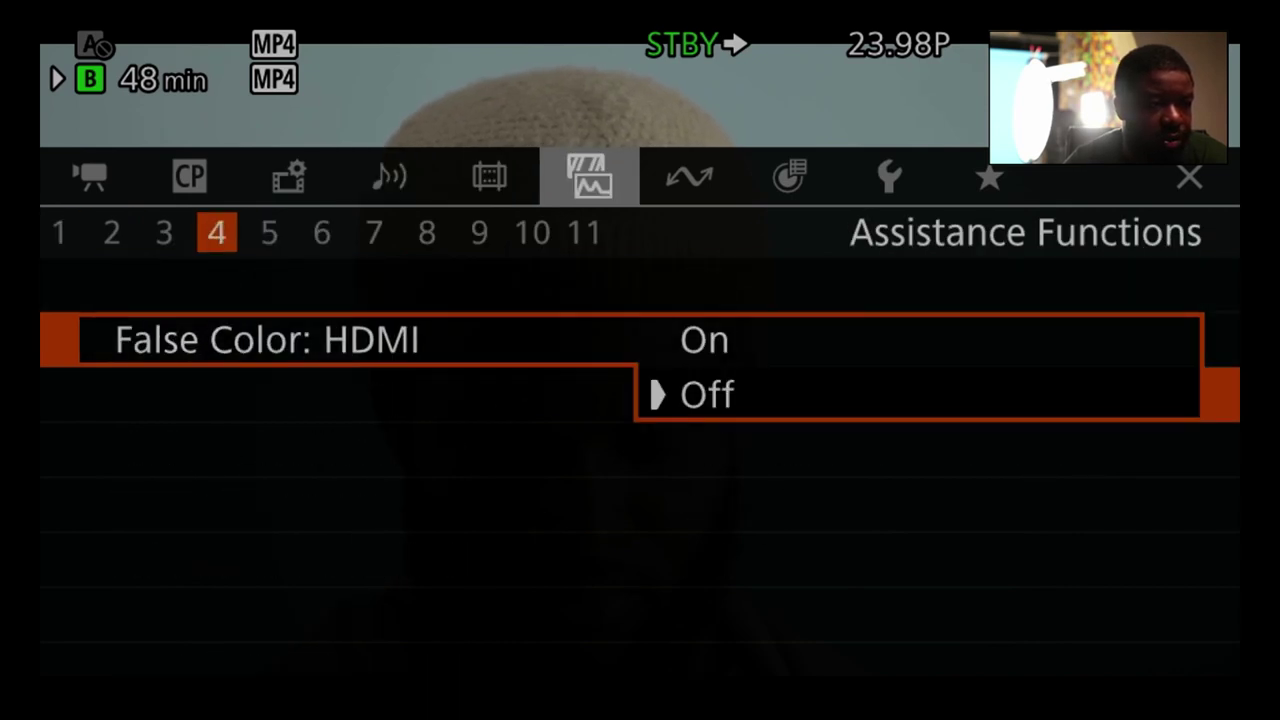
key(Up)
key(Return)
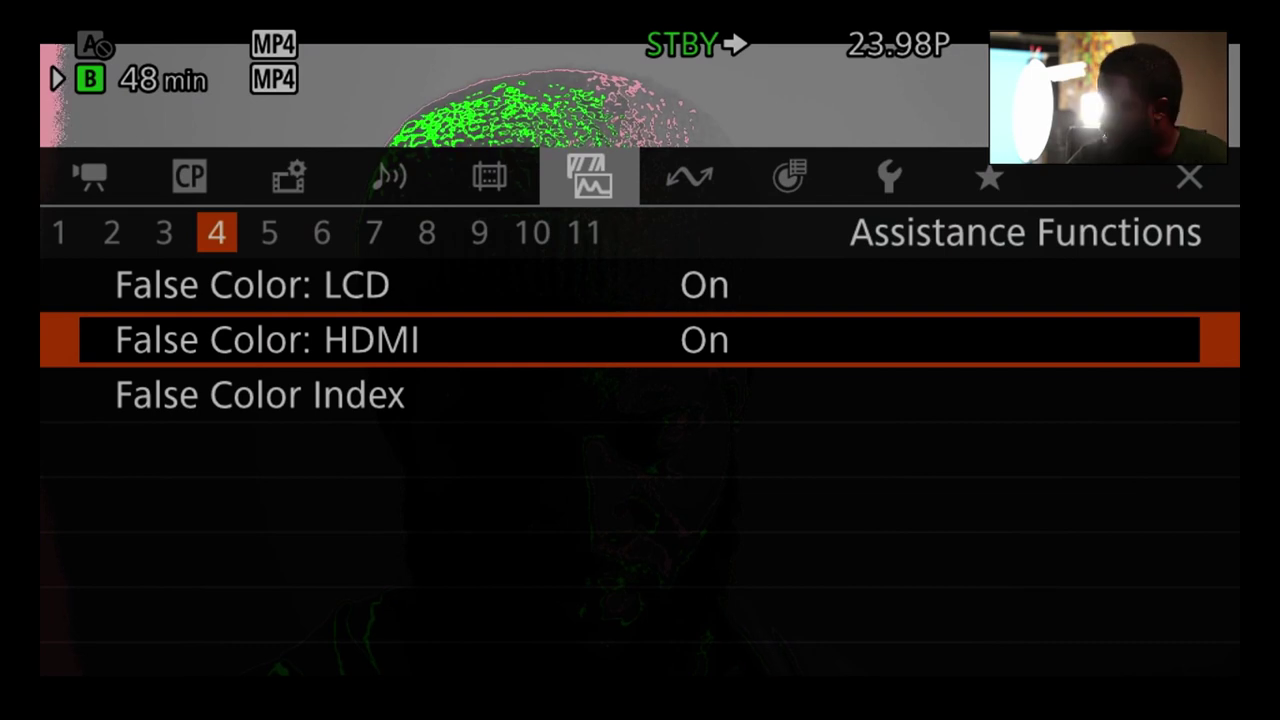
key(Escape)
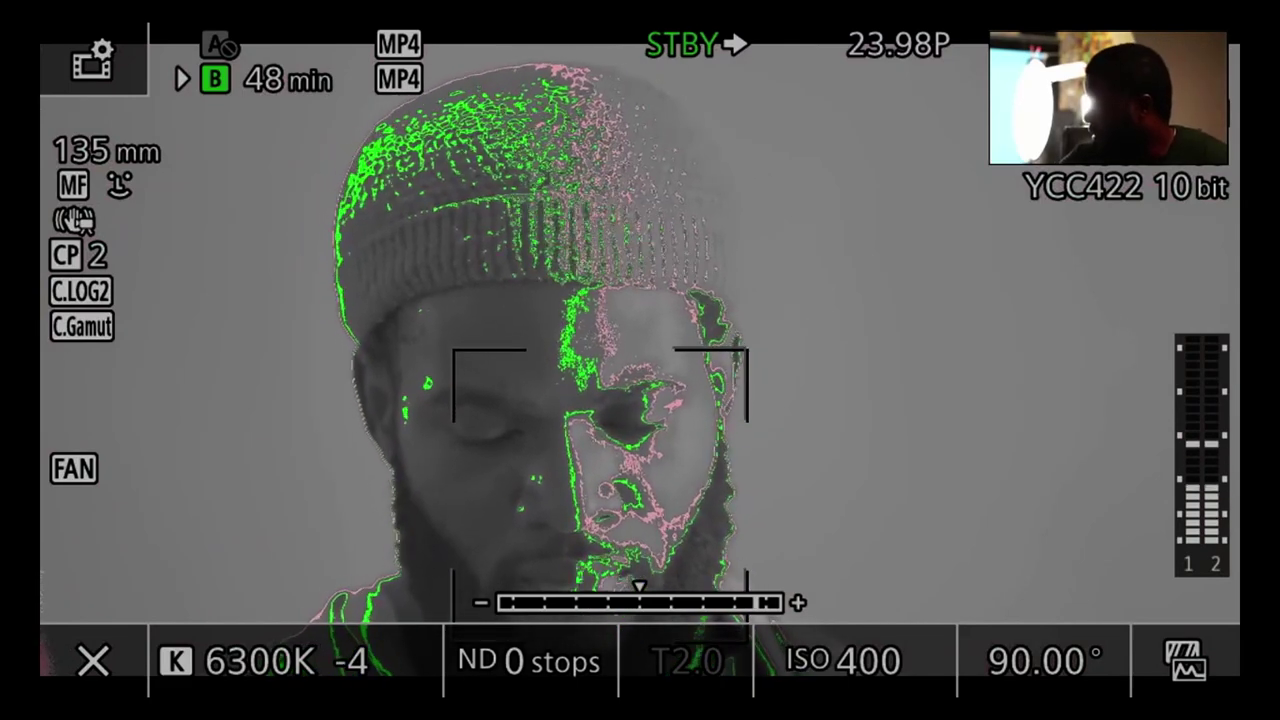
- Switch False Color off and back on in the quick assistance controls
click(1185, 660)
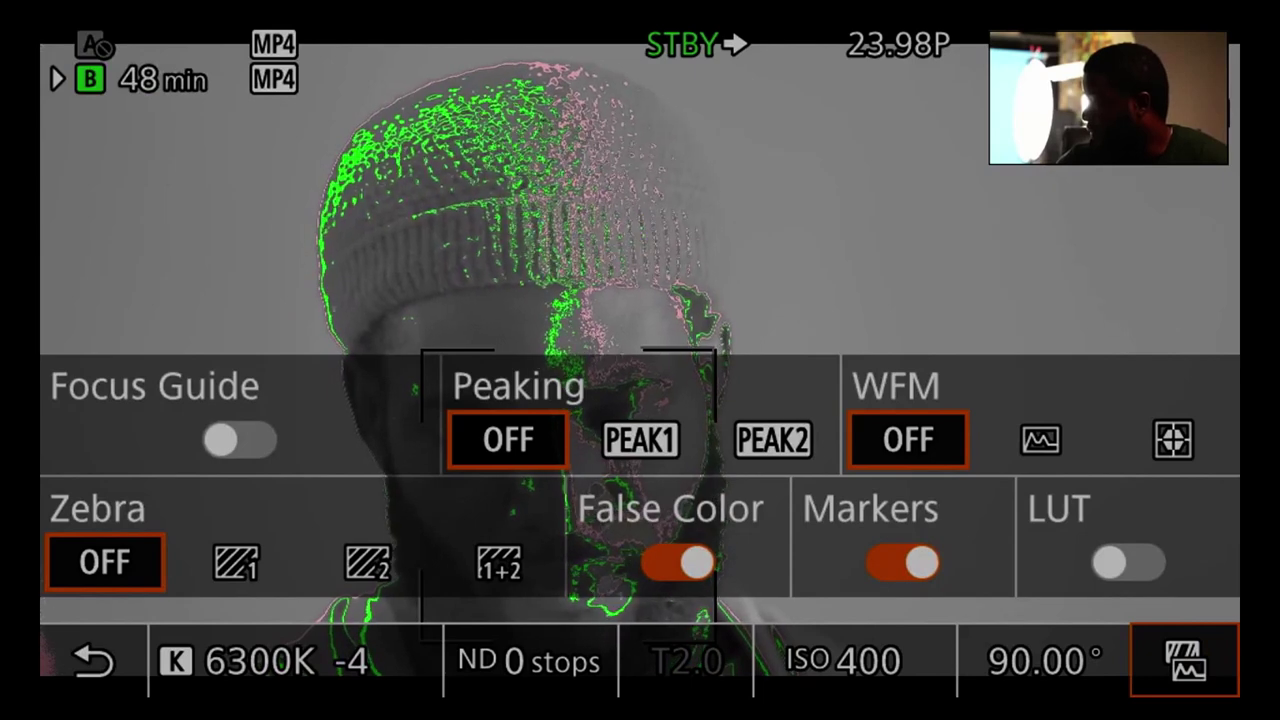
click(678, 562)
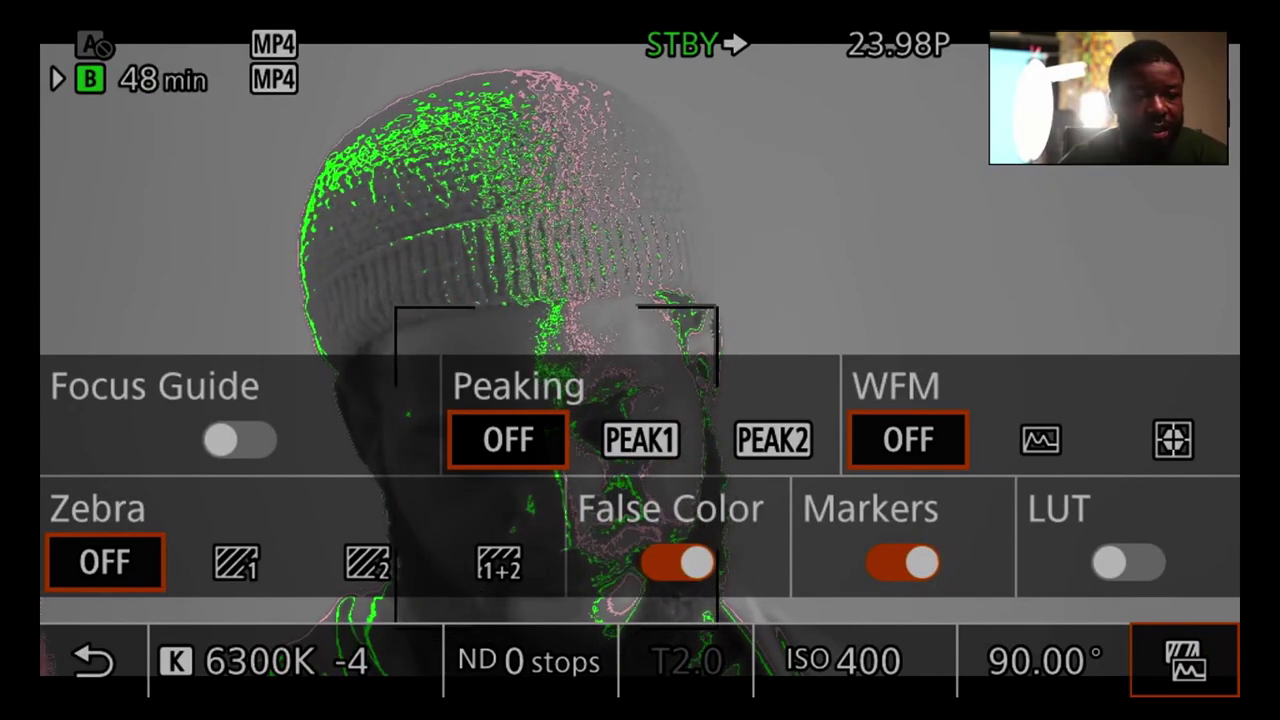
click(678, 562)
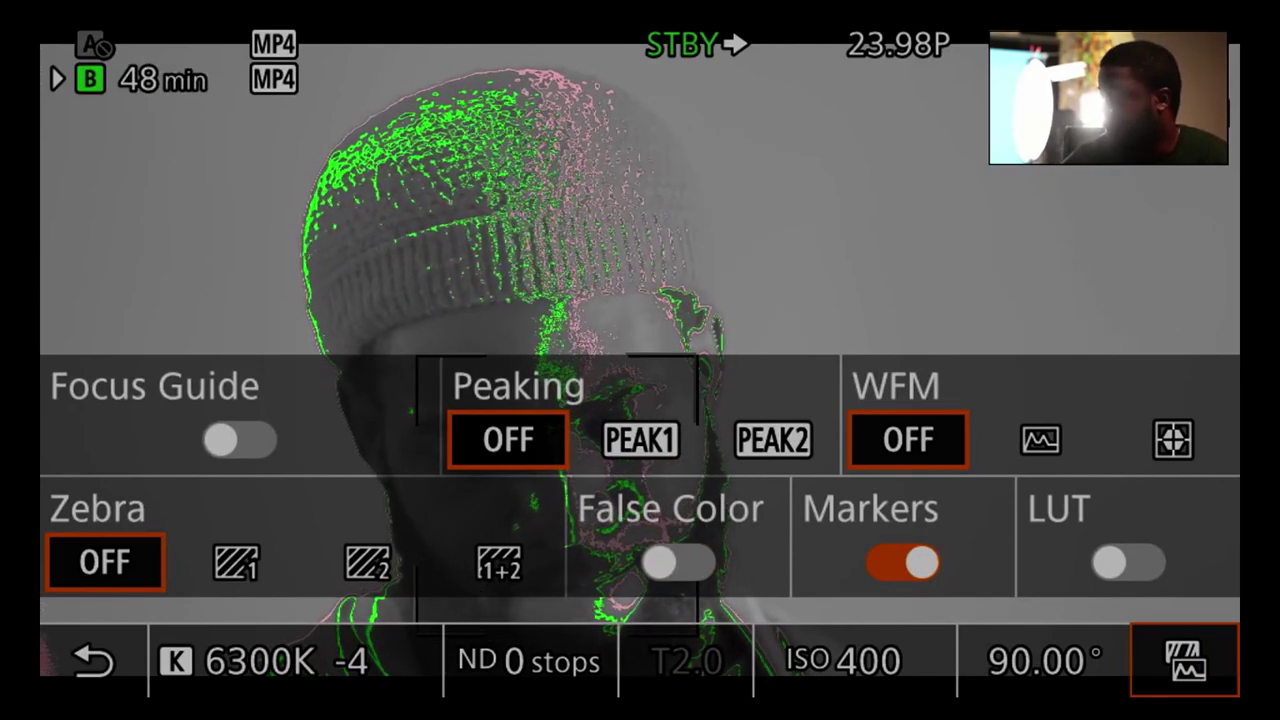
click(678, 562)
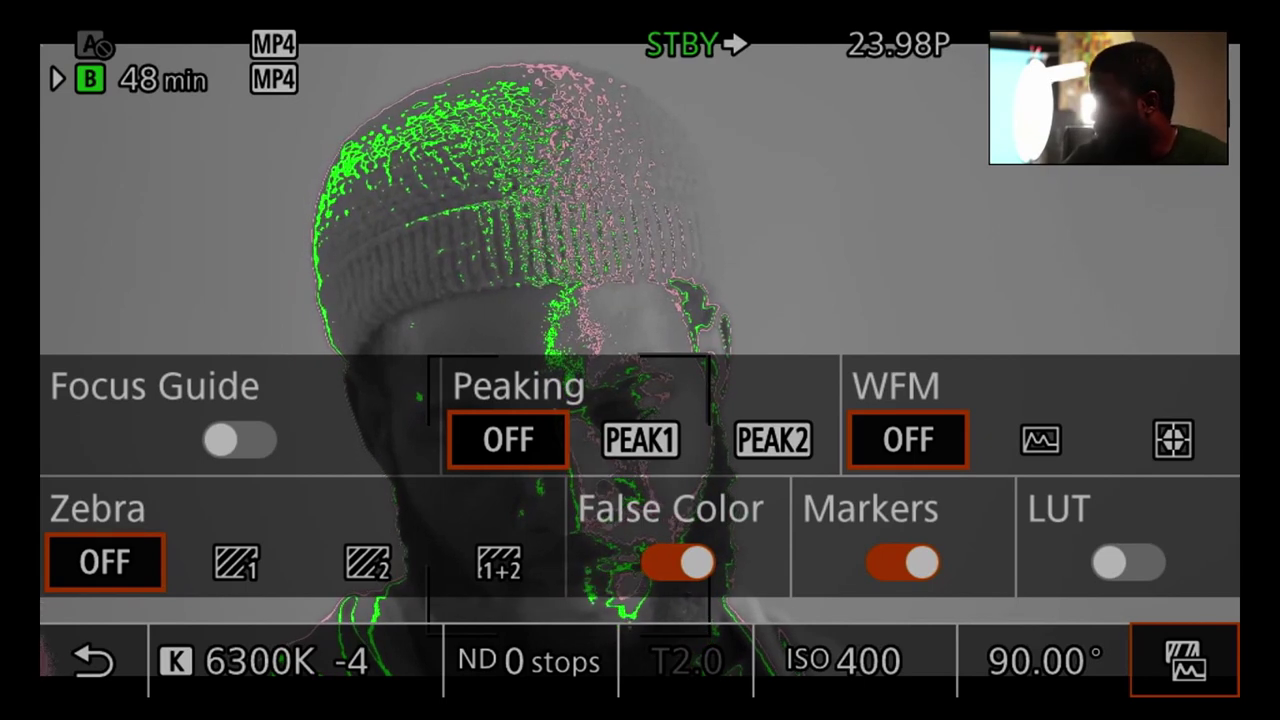
- Set False Color: HDMI to Off on page 4 of Assistance Functions
key(Return)
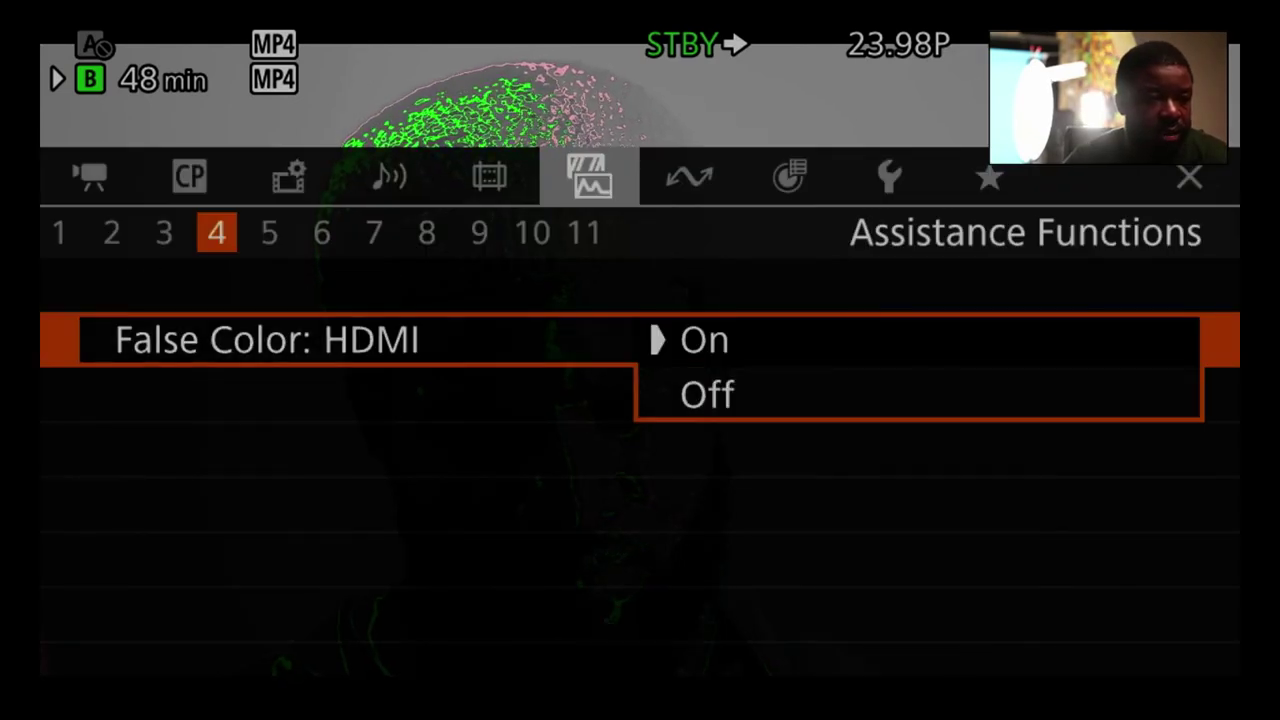
key(Down)
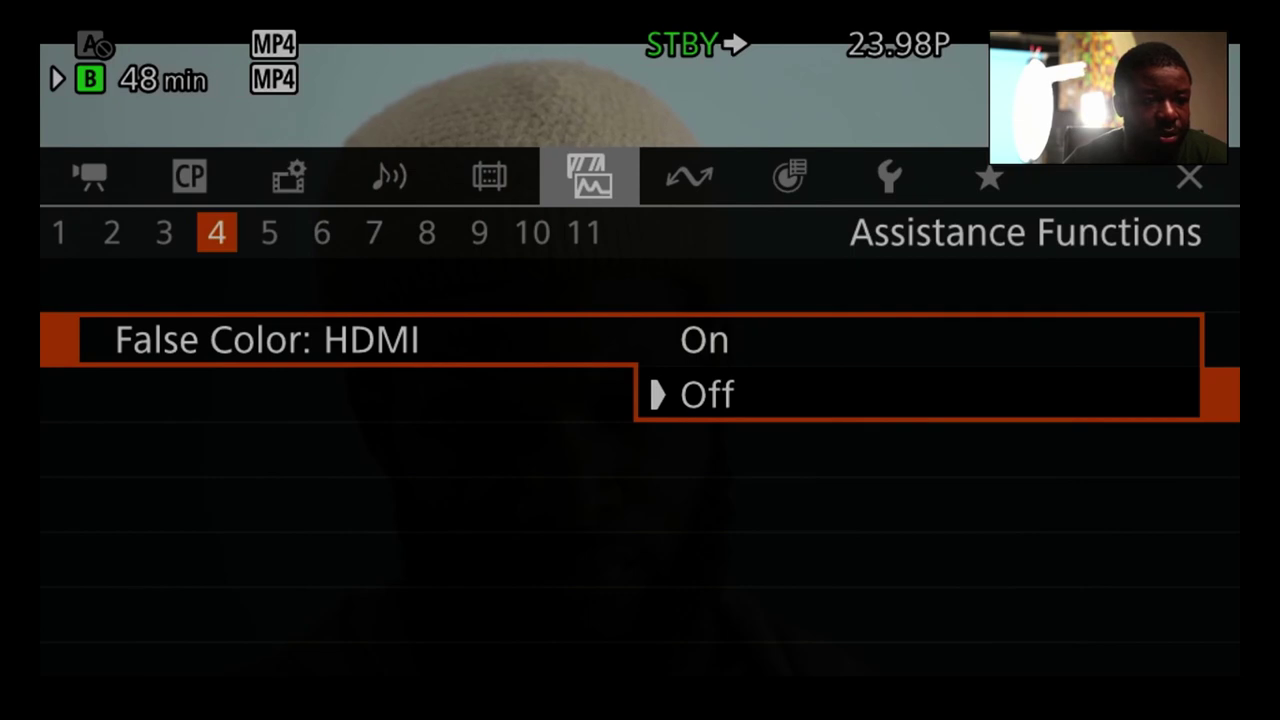
key(Return)
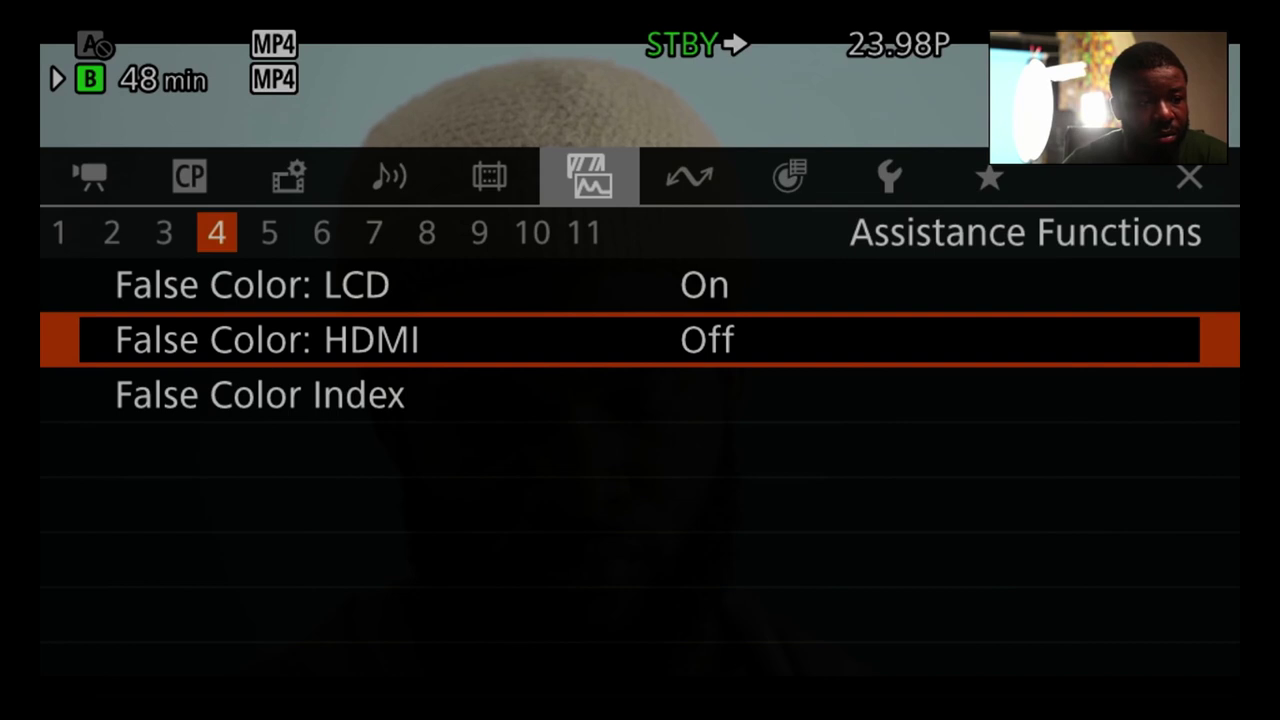
- Go to Camera Setup and browse its pages through to the Face Det. & Tracking settings on page 5
key(Left)
key(Left)
key(Left)
key(Left)
key(Left)
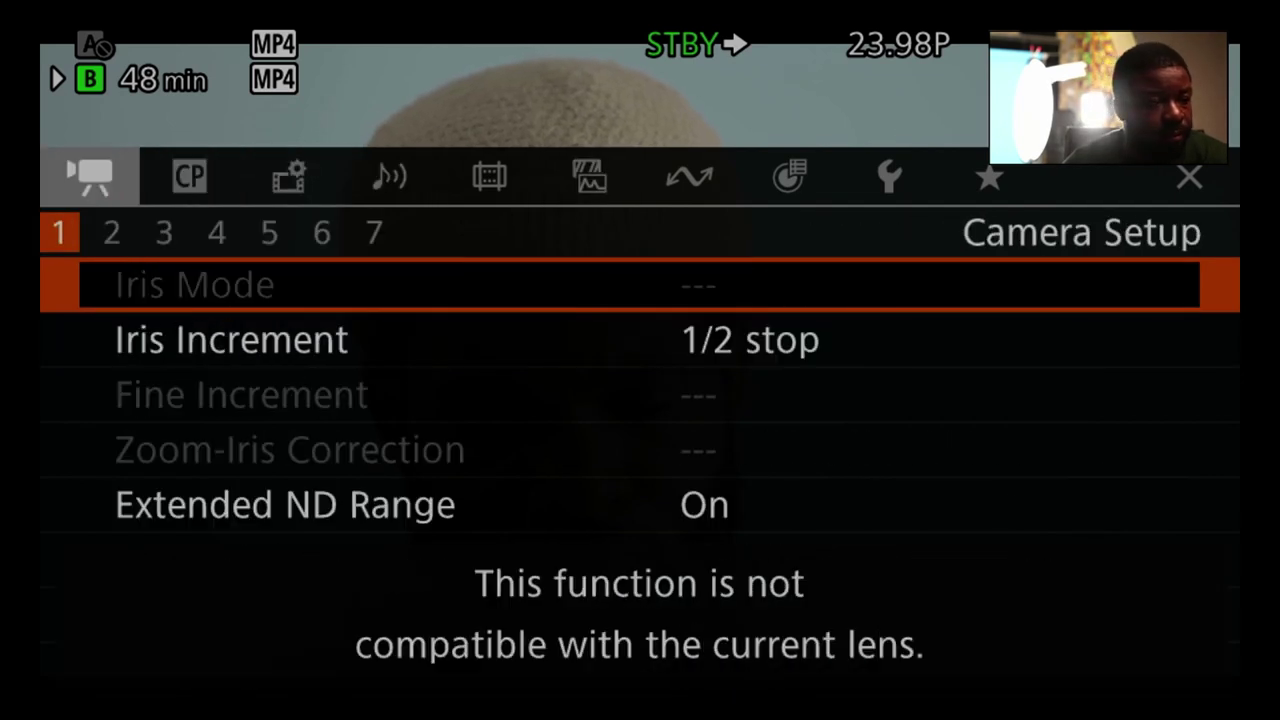
key(Down)
key(Down)
key(Down)
key(Down)
key(Down)
key(Down)
key(Down)
key(Down)
key(Down)
key(Down)
key(Down)
key(Down)
key(Down)
key(Down)
key(Down)
key(Down)
key(Down)
key(Down)
key(Down)
key(Down)
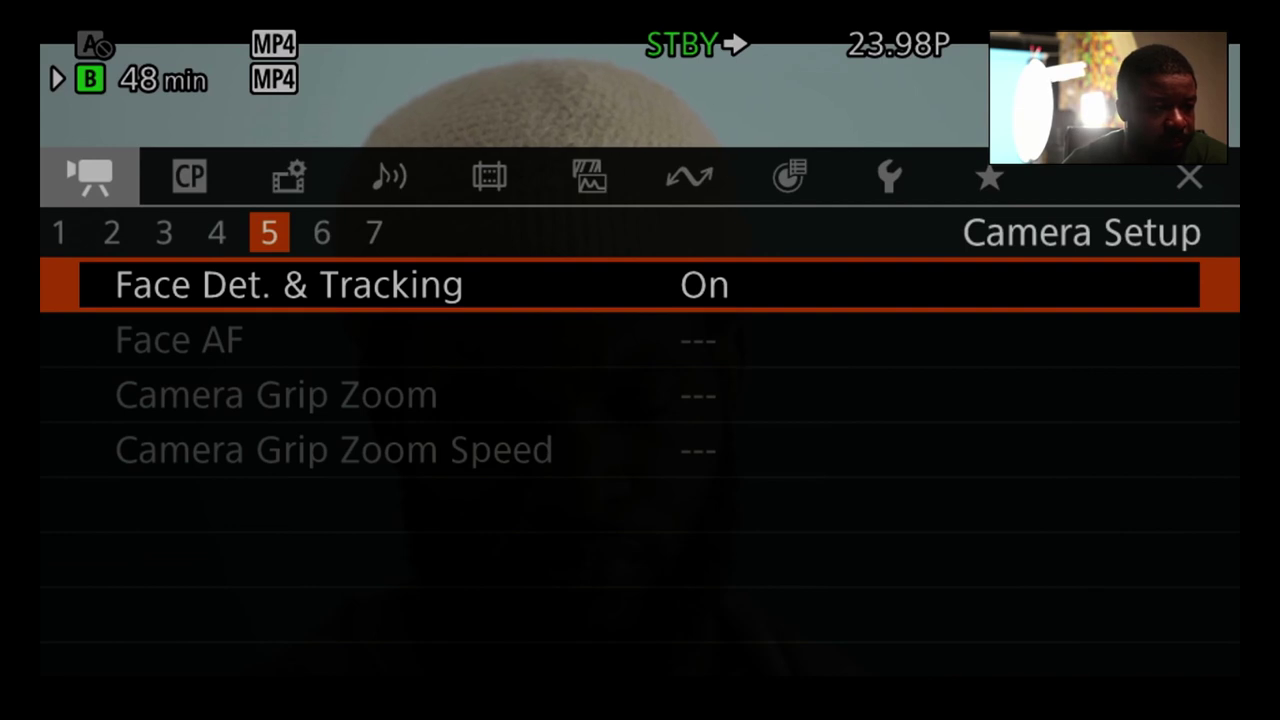
- Review the white balance settings on page 3 and the autofocus settings on page 4 of Camera Setup
key(Up)
key(Up)
key(Up)
key(Up)
key(Up)
key(Up)
key(Up)
key(Up)
key(Up)
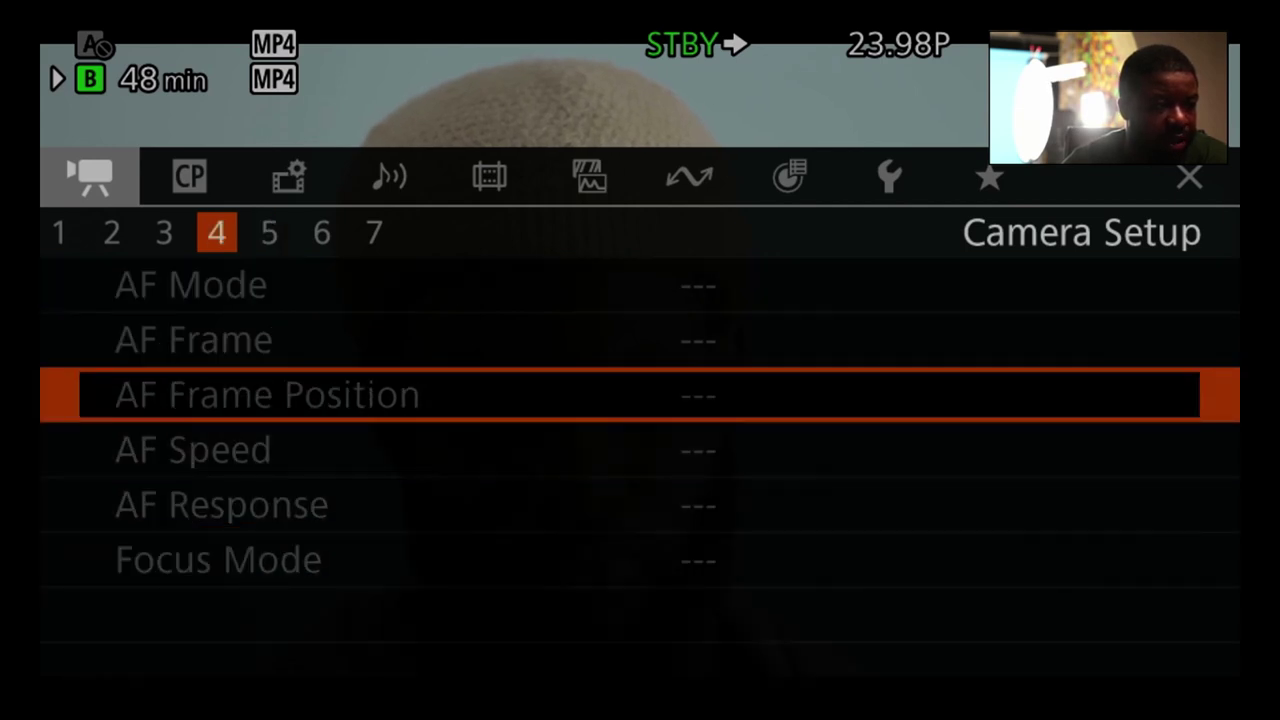
key(Down)
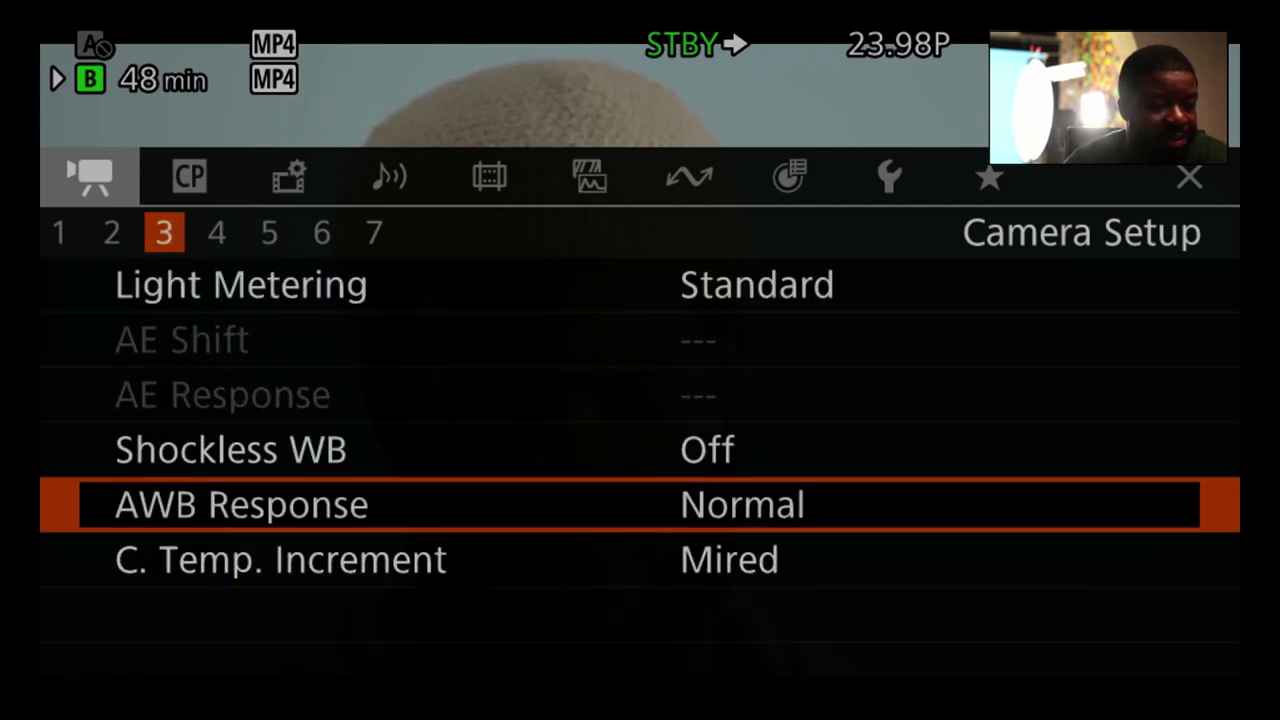
key(Down)
key(Down)
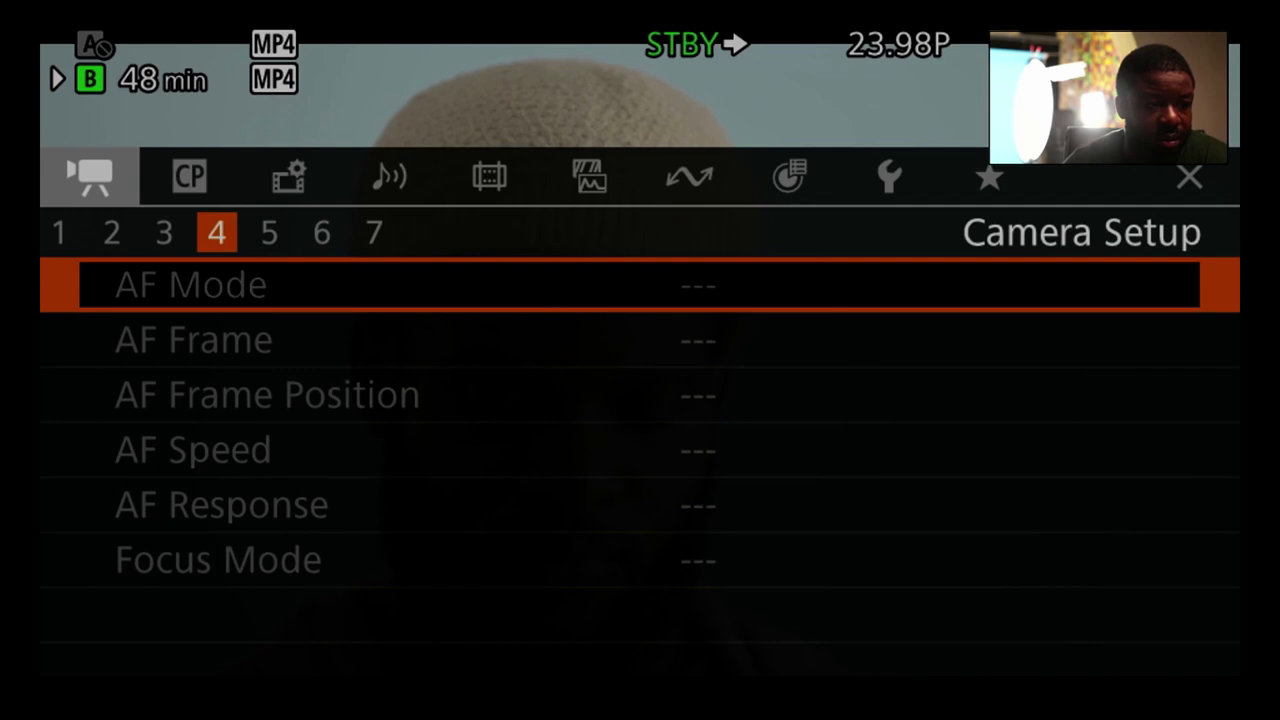
key(Up)
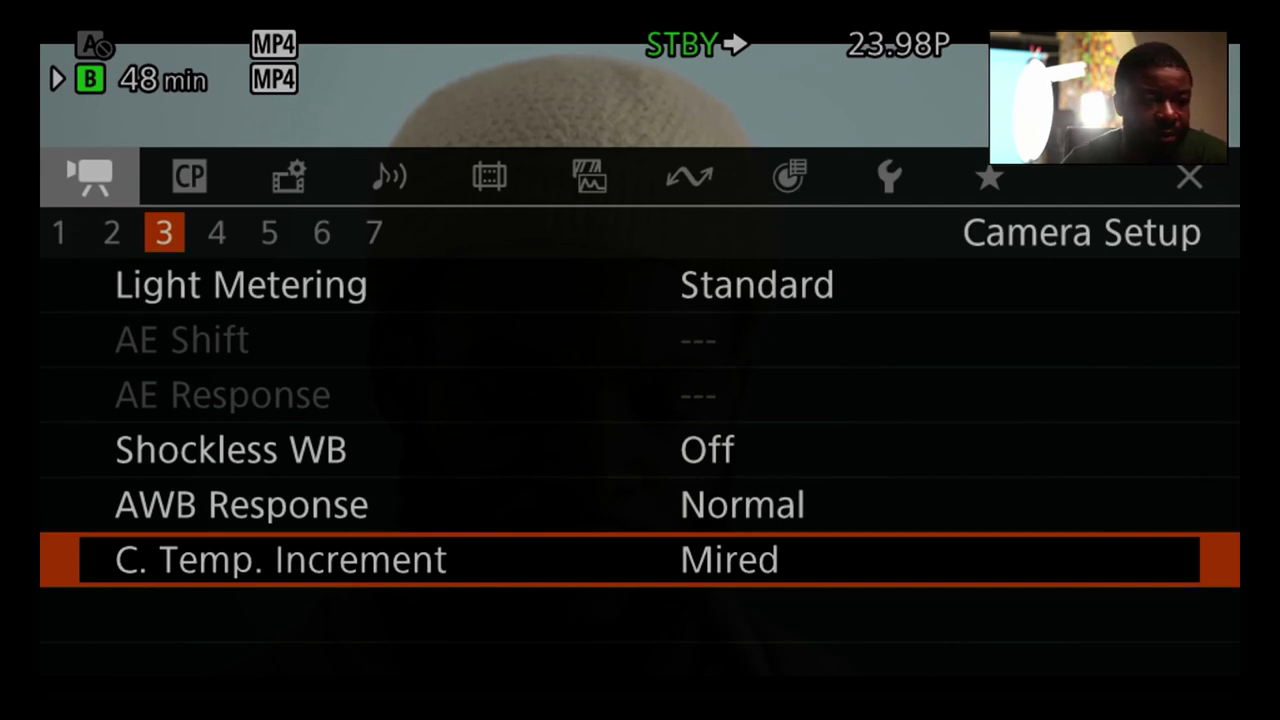
- Review the Face AF and Camera Grip Zoom settings on page 5 of Camera Setup
key(Return)
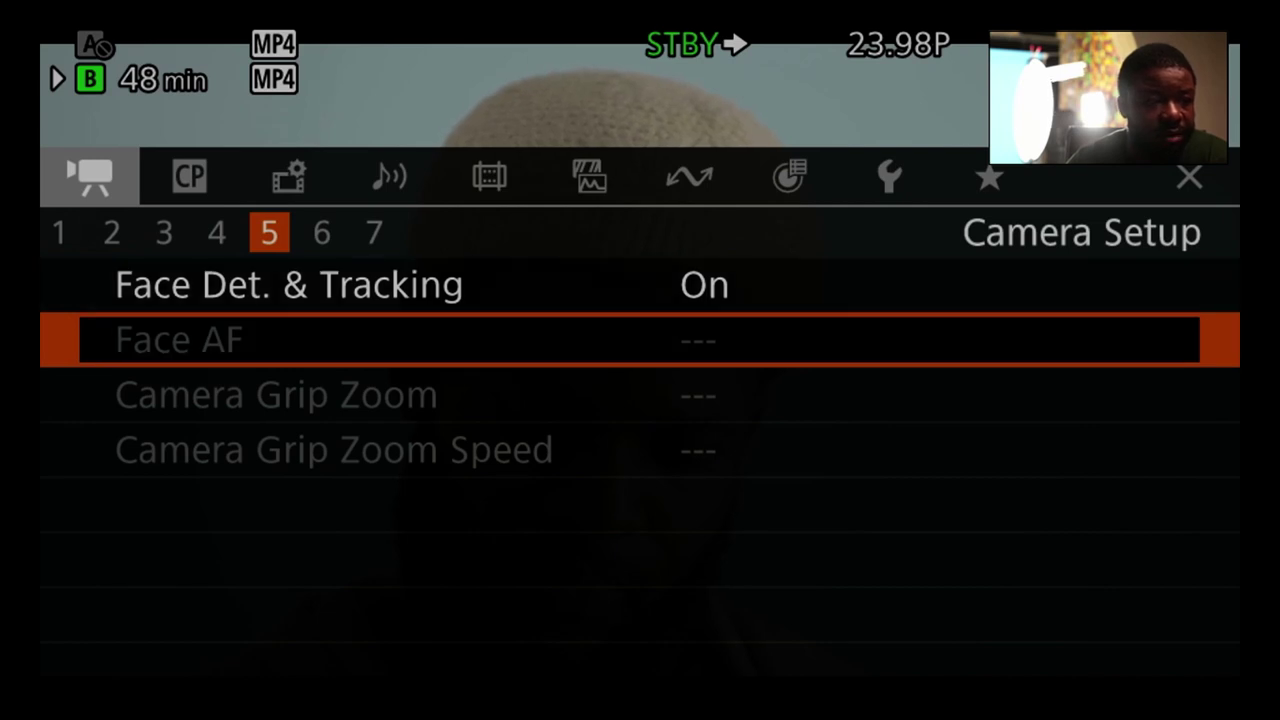
key(Down)
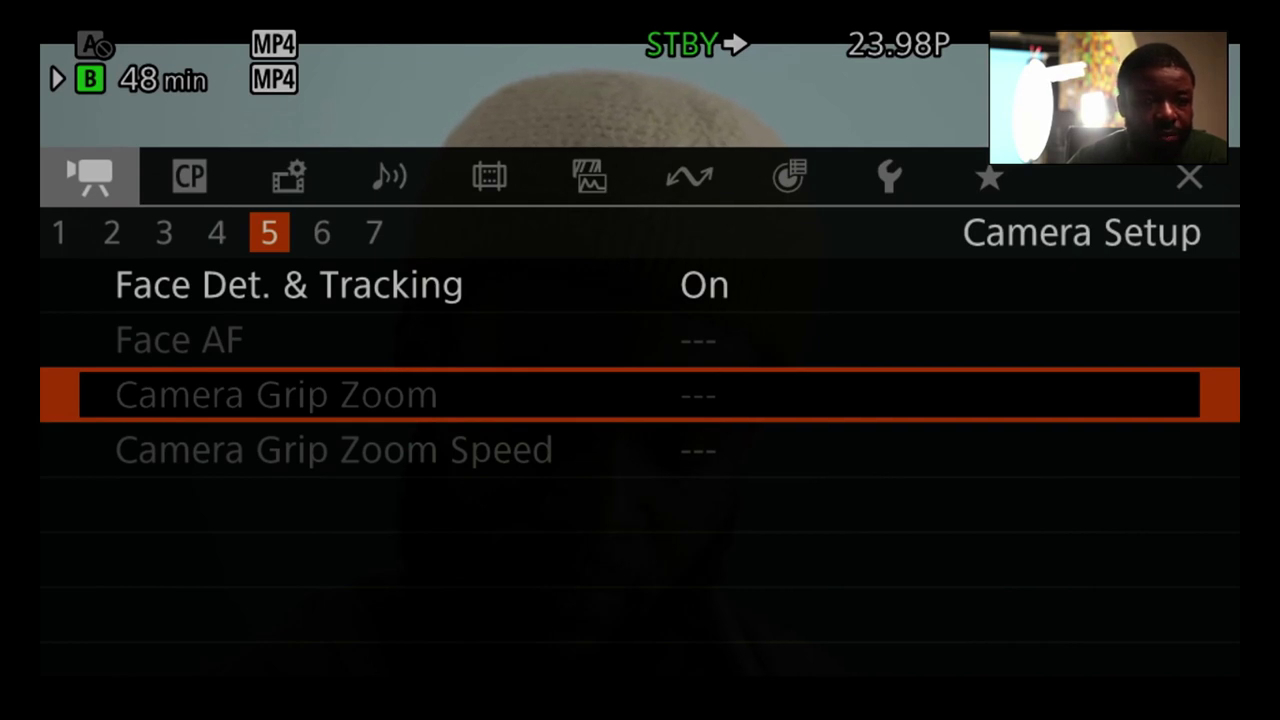
key(Down)
key(Down)
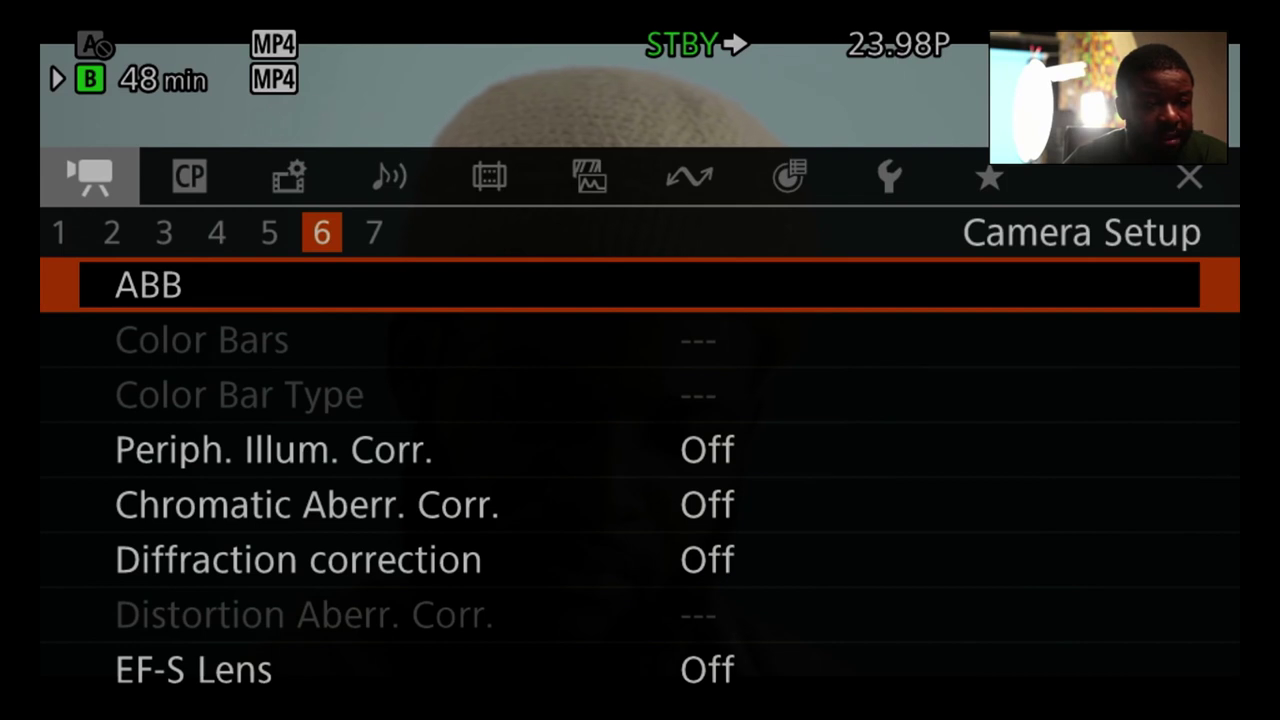
- Compare the live image with Periph. Illum. Corr. on and off, leaving it set to Off
key(Down)
key(Down)
key(Down)
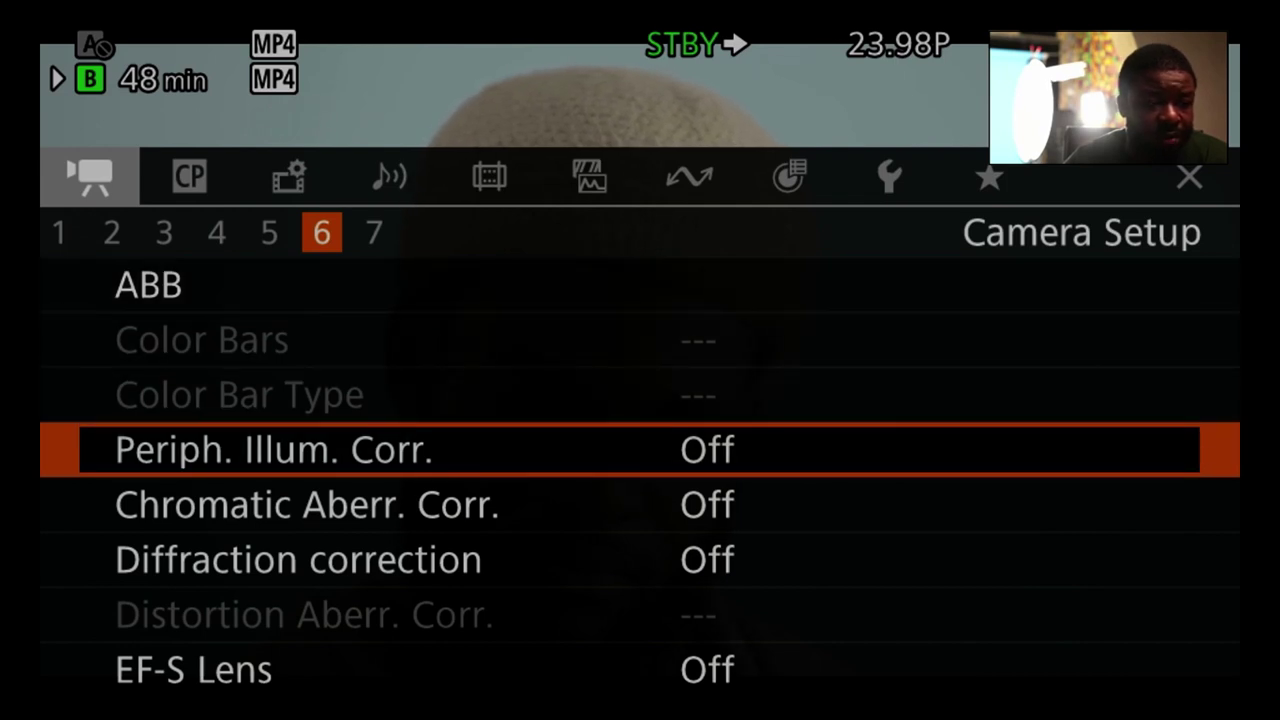
key(Return)
key(Up)
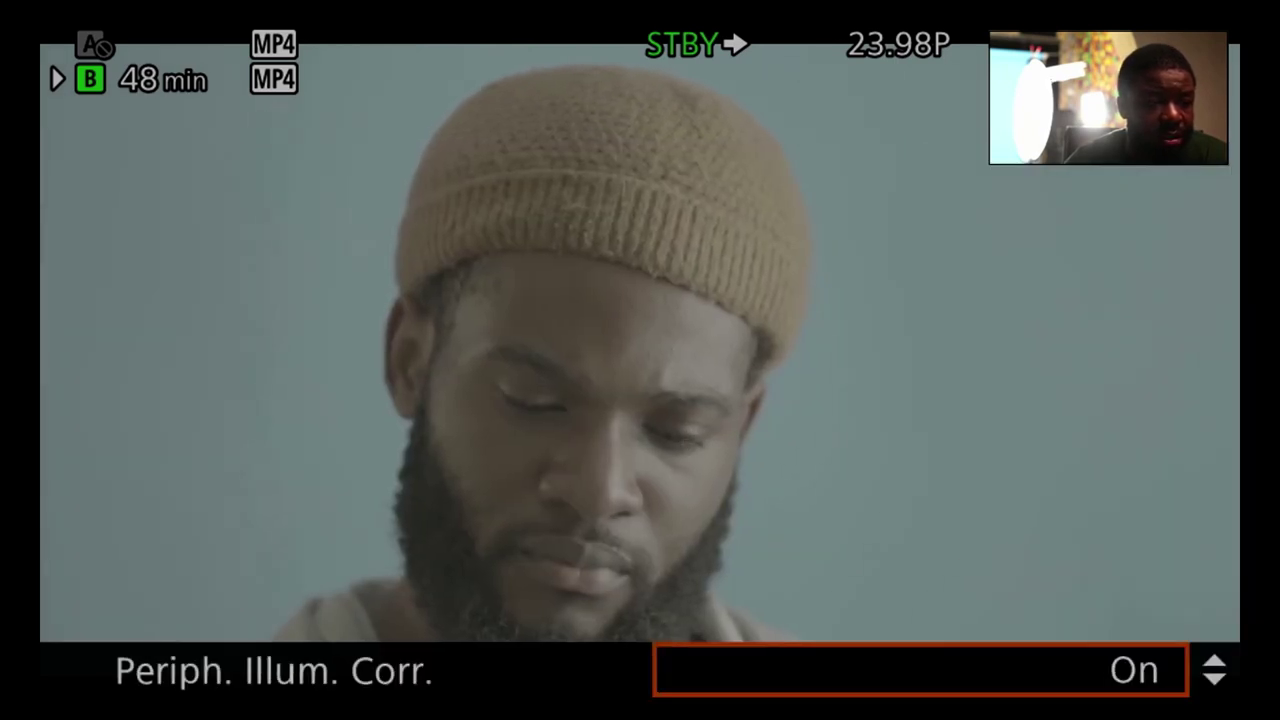
key(Down)
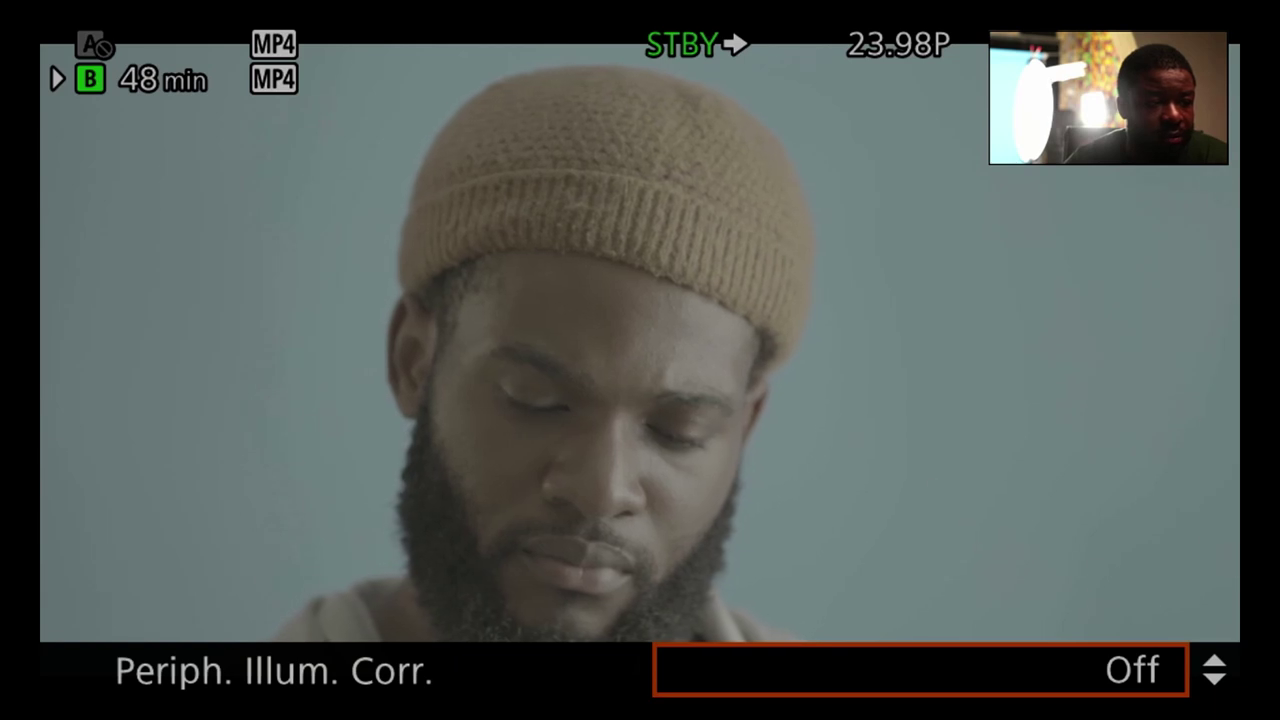
key(Up)
key(Down)
key(Up)
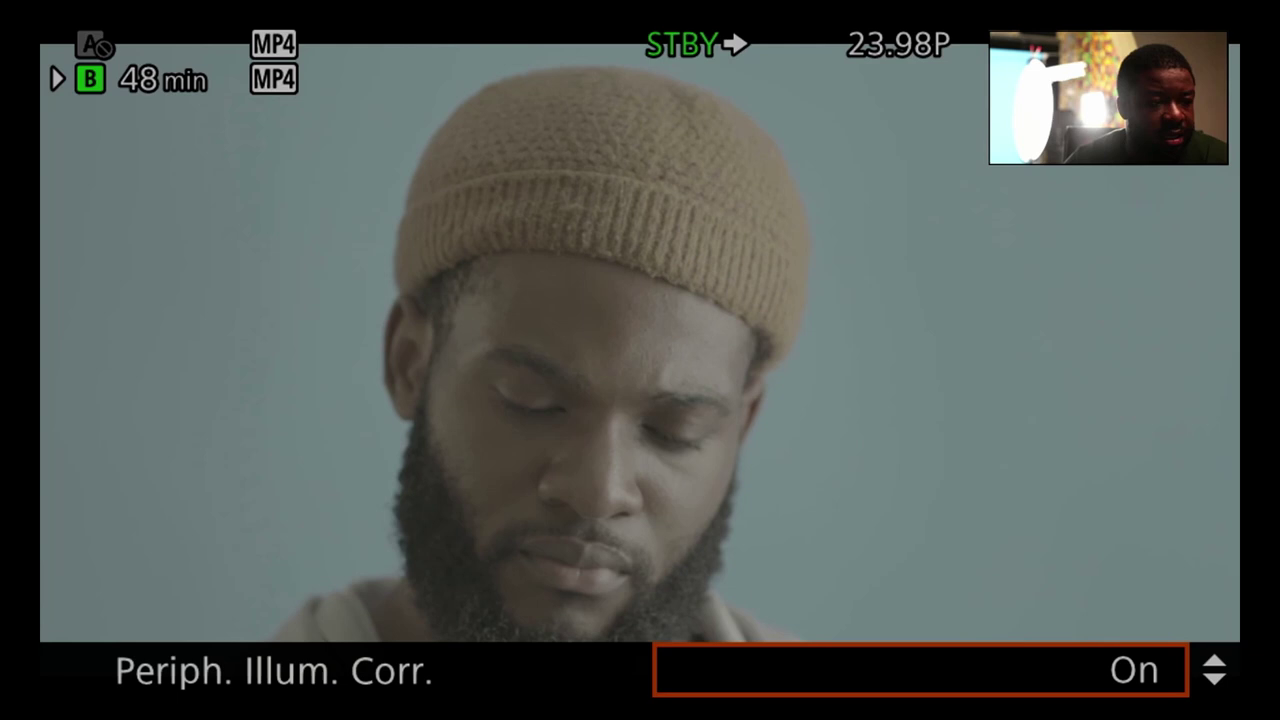
key(Down)
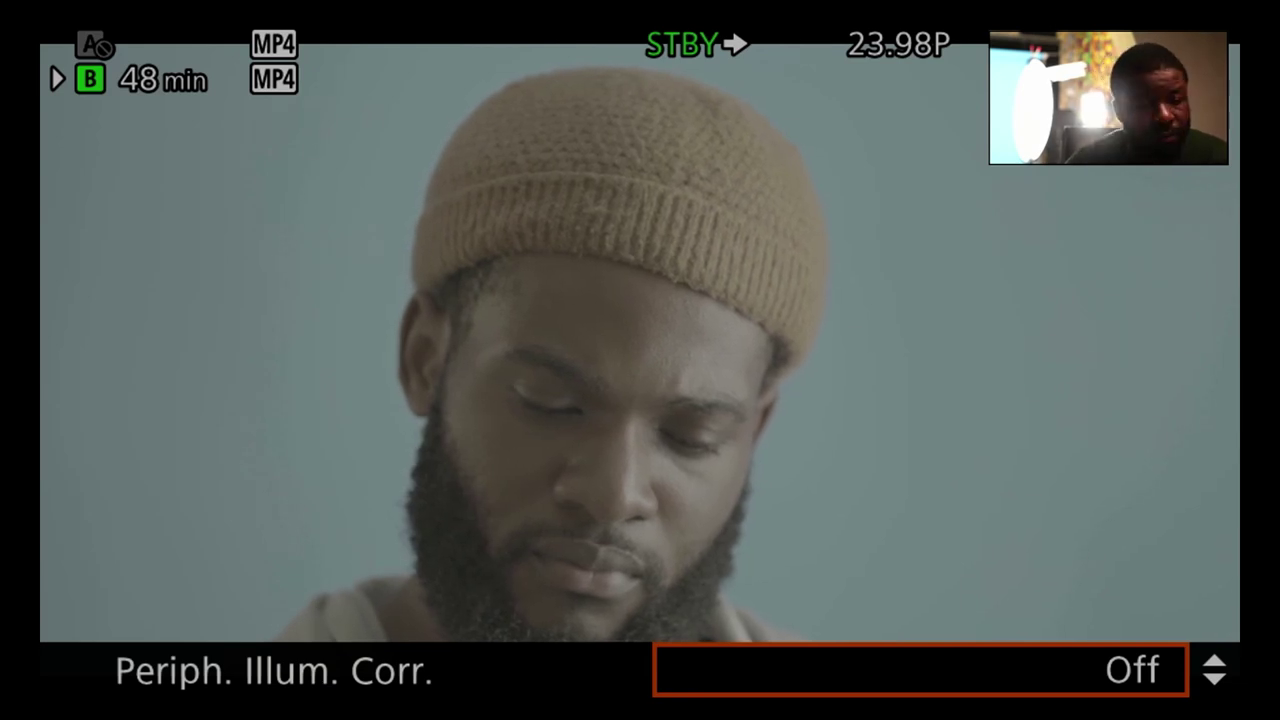
key(Return)
- Set Chromatic Aberr. Corr. to On, comparing the live image with it on and off
key(Down)
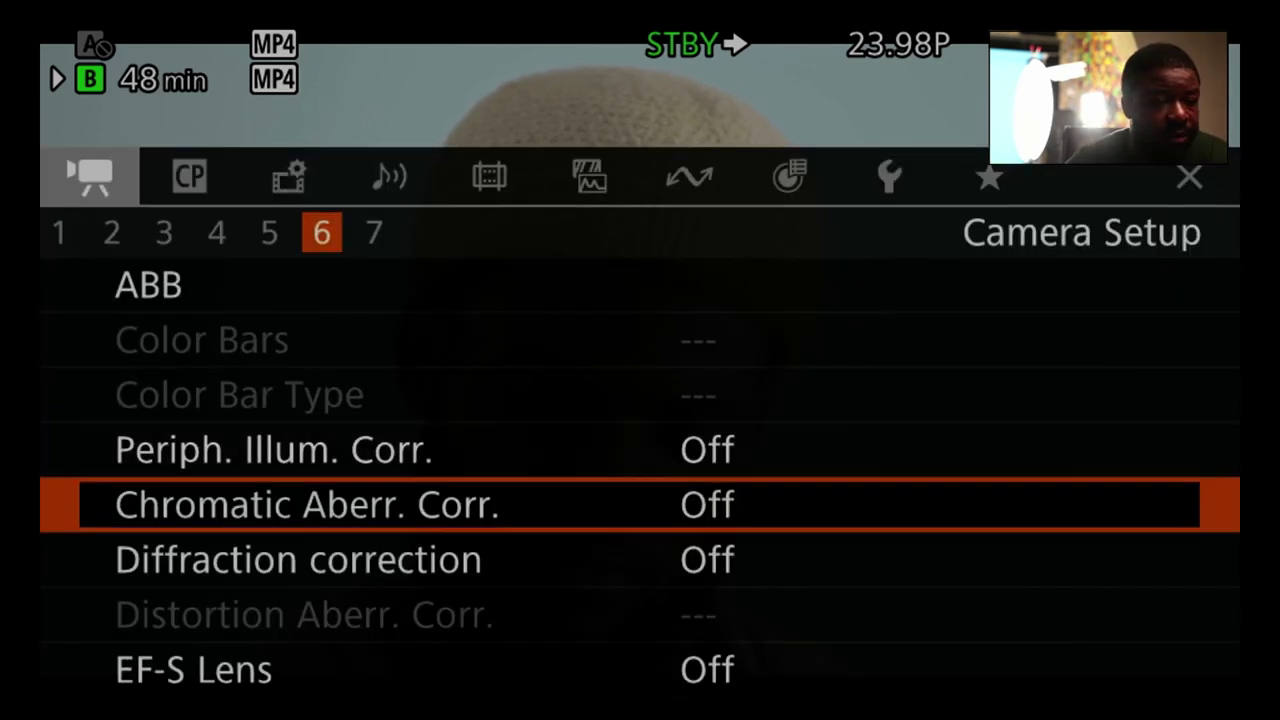
key(Return)
key(Up)
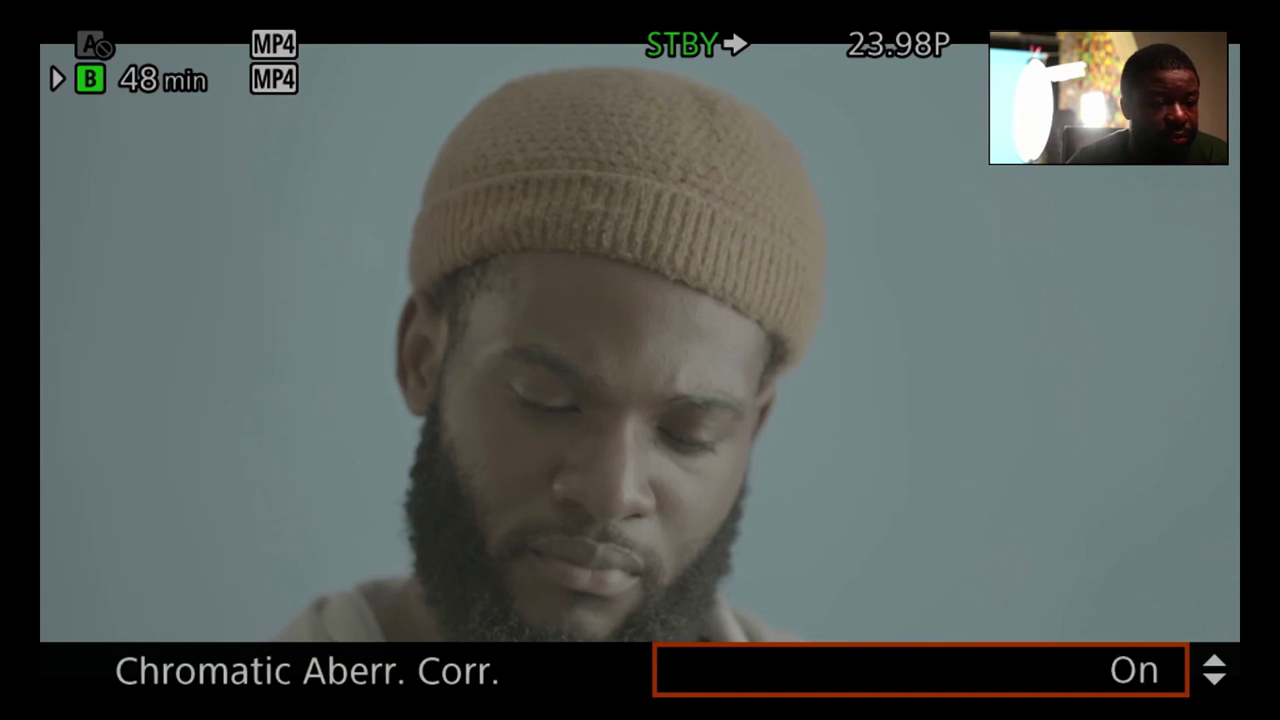
key(Down)
key(Up)
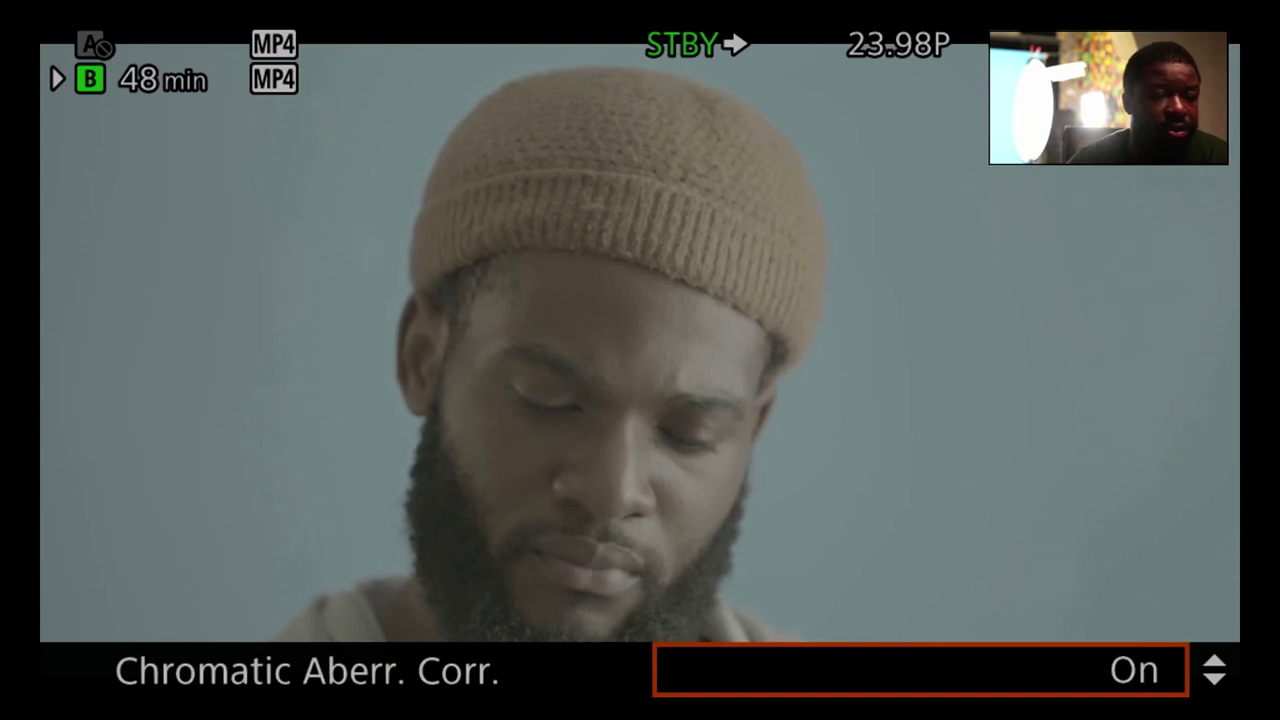
key(Return)
- Compare the live image with EF-S Lens on and off, leaving it set to Off
key(Down)
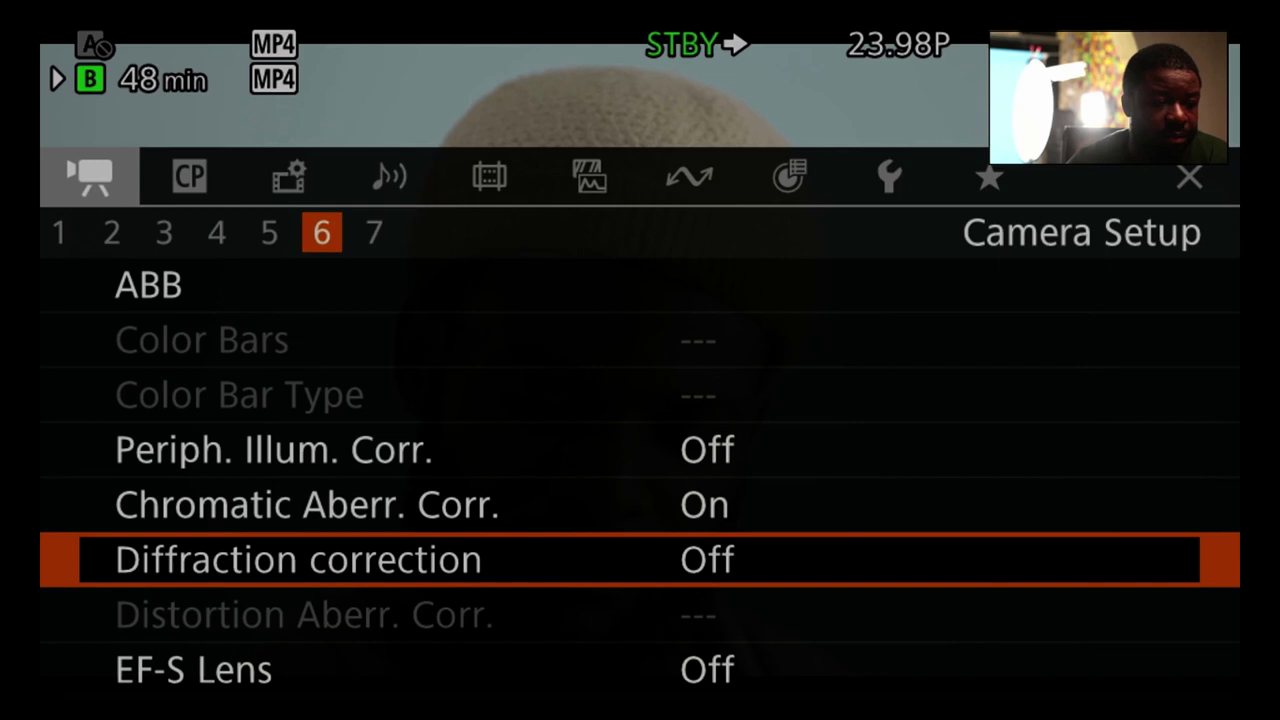
key(Down)
key(Down)
key(Down)
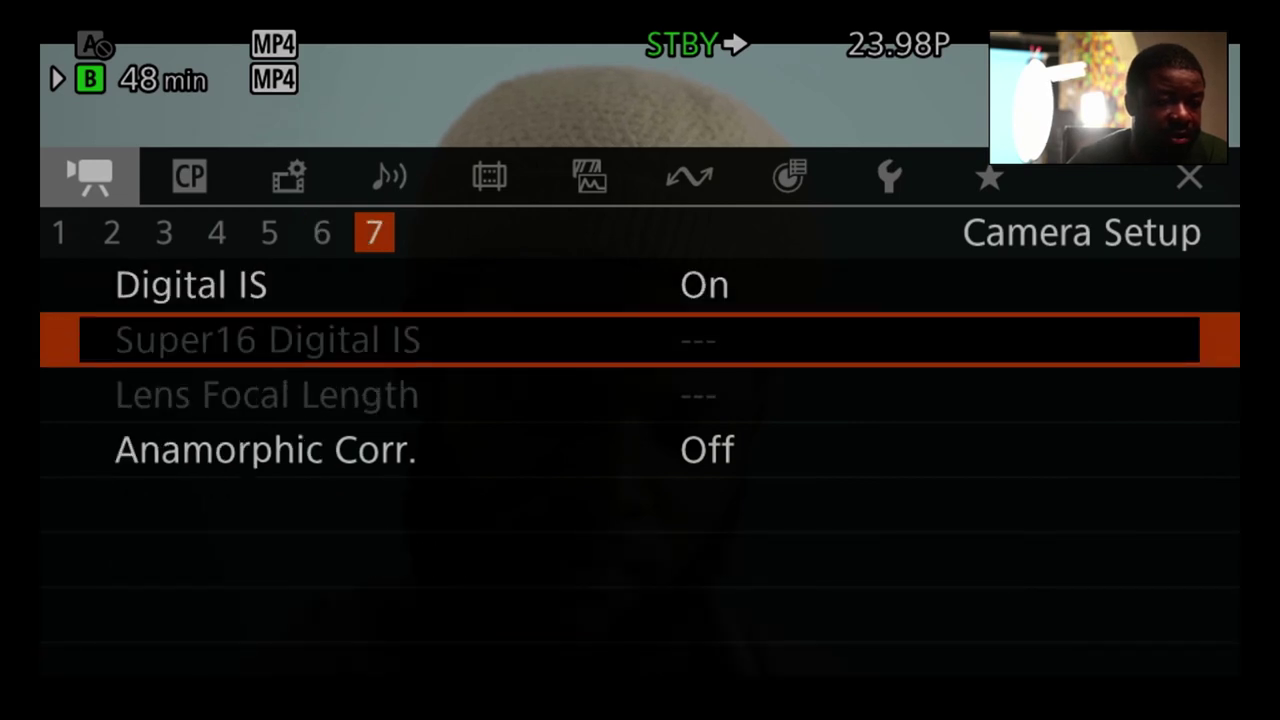
key(Up)
key(Up)
key(Return)
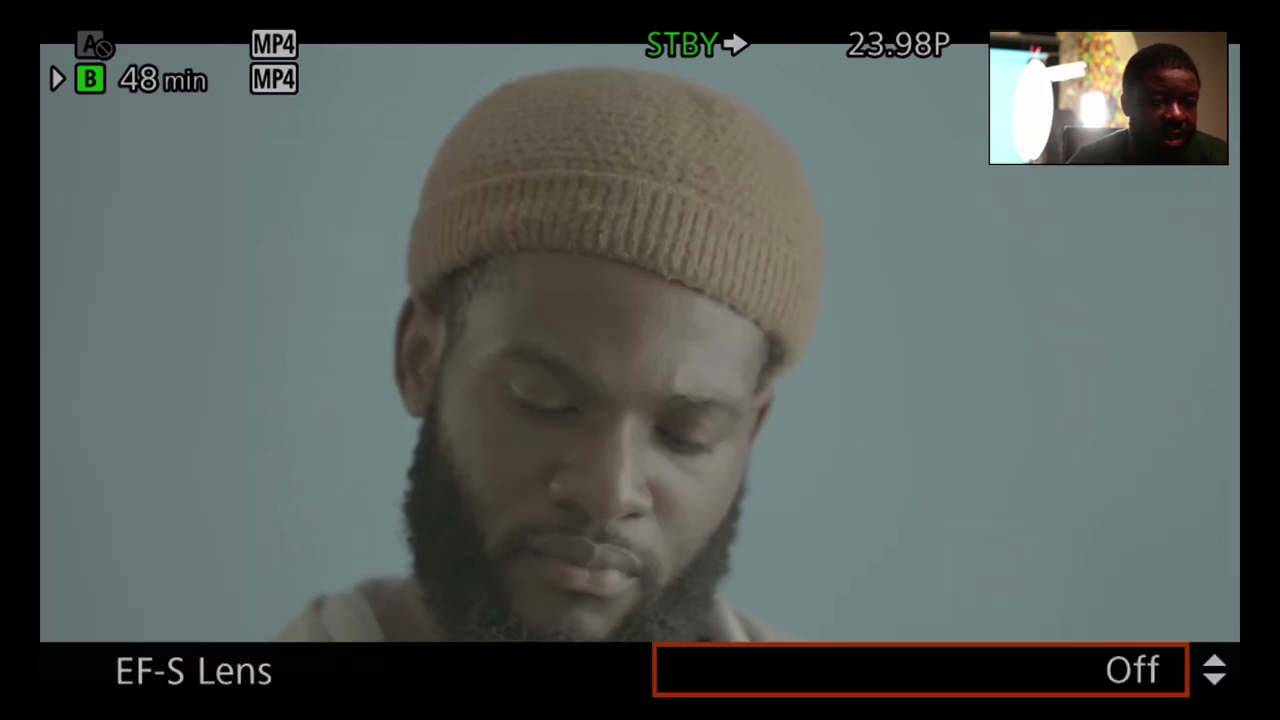
key(Down)
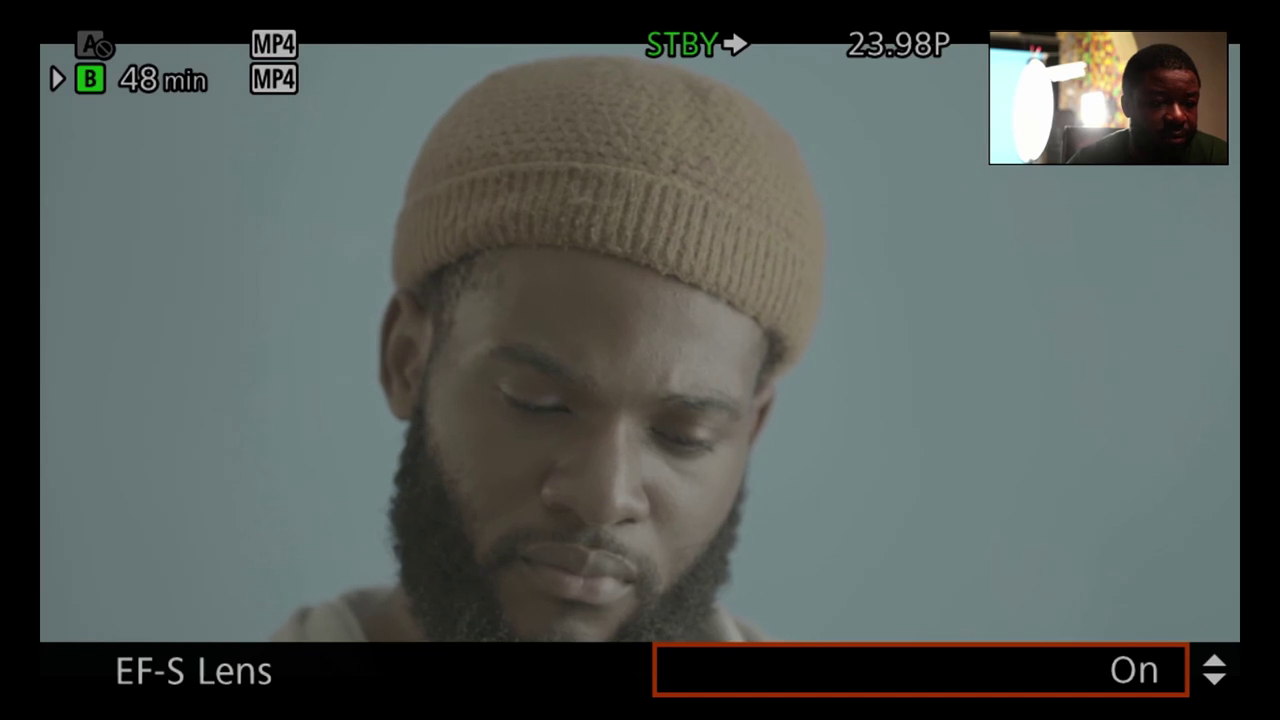
key(Up)
key(Down)
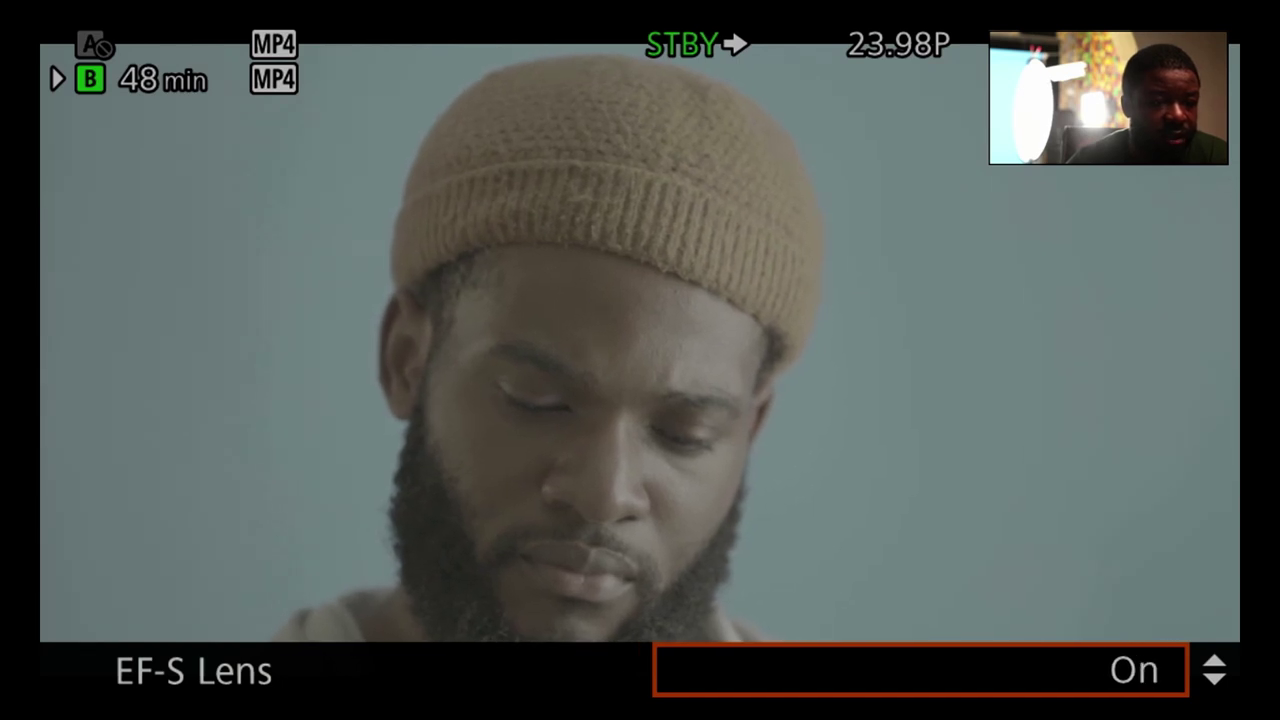
key(Up)
key(Down)
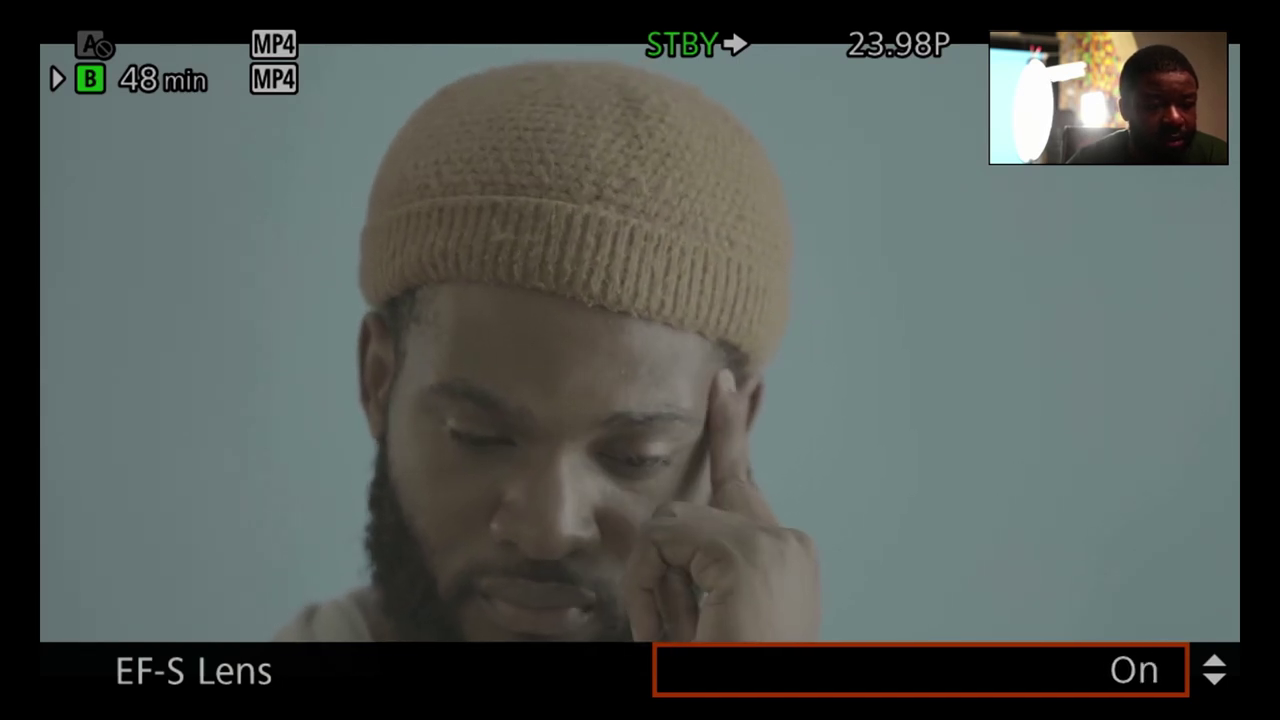
key(Up)
key(Down)
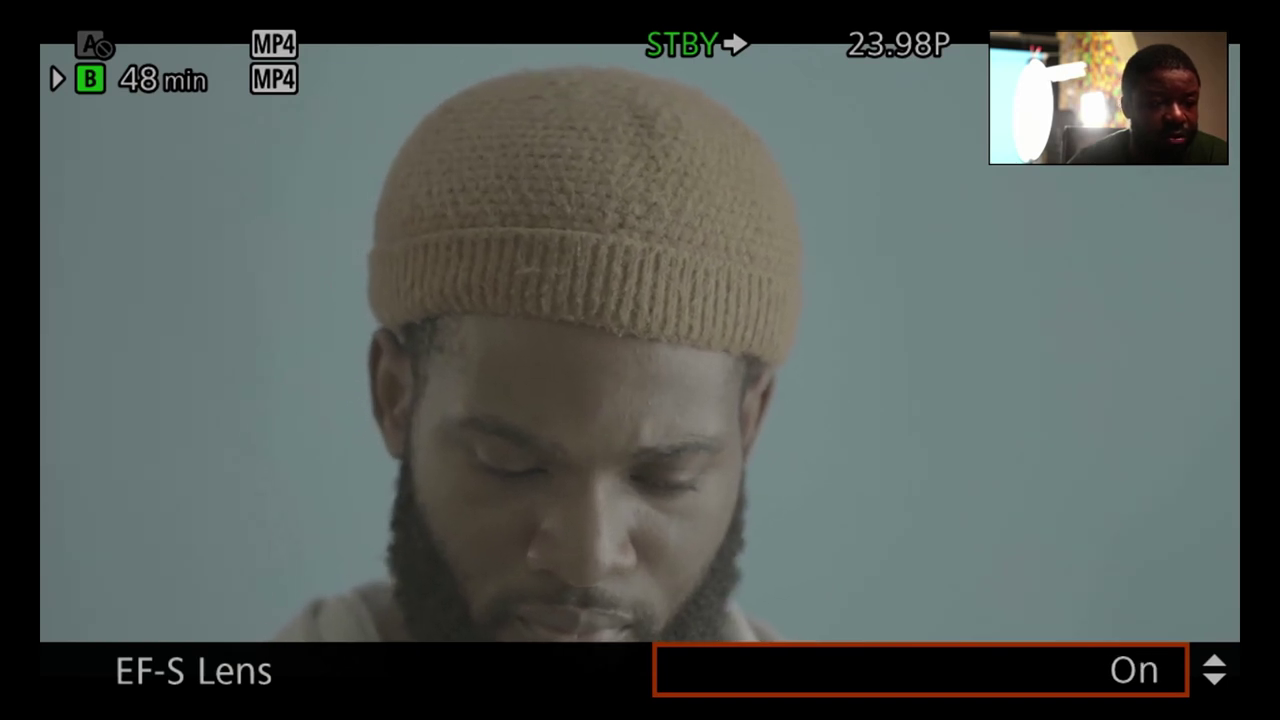
key(Up)
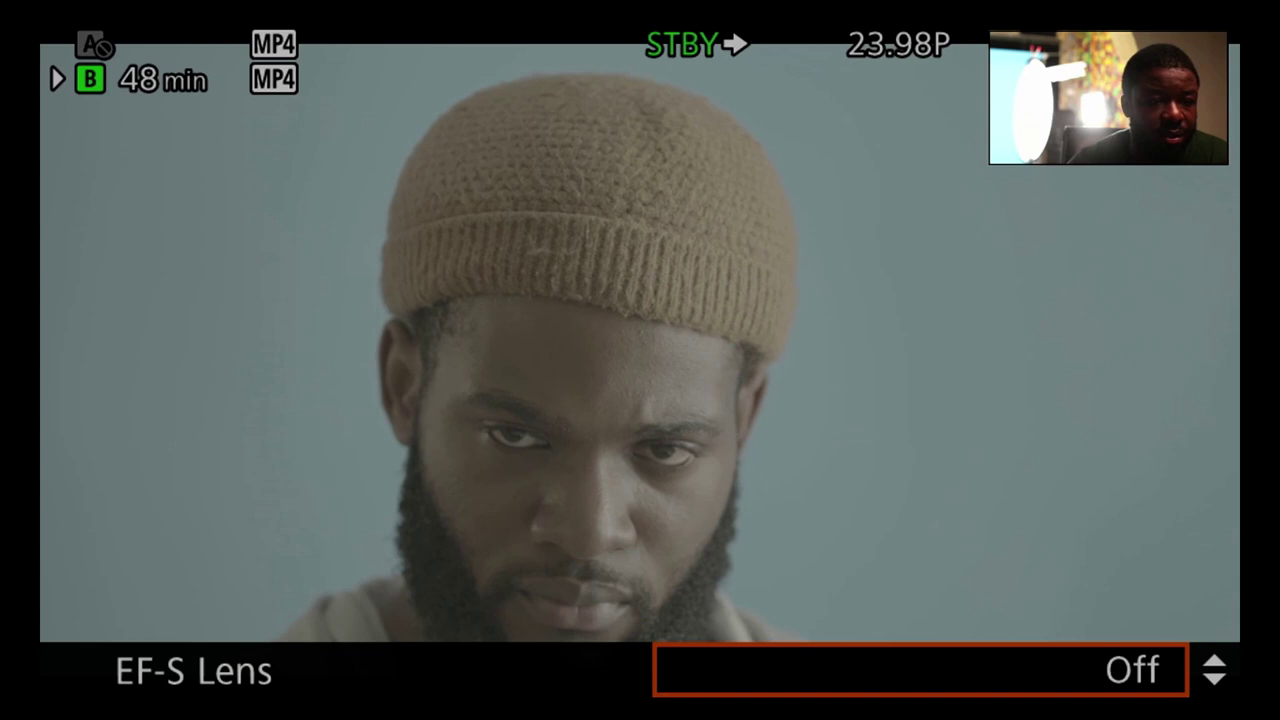
key(Return)
- Review the Digital IS, Lens Focal Length and Anamorphic Corr. settings on page 7 of Camera Setup
key(Down)
key(Down)
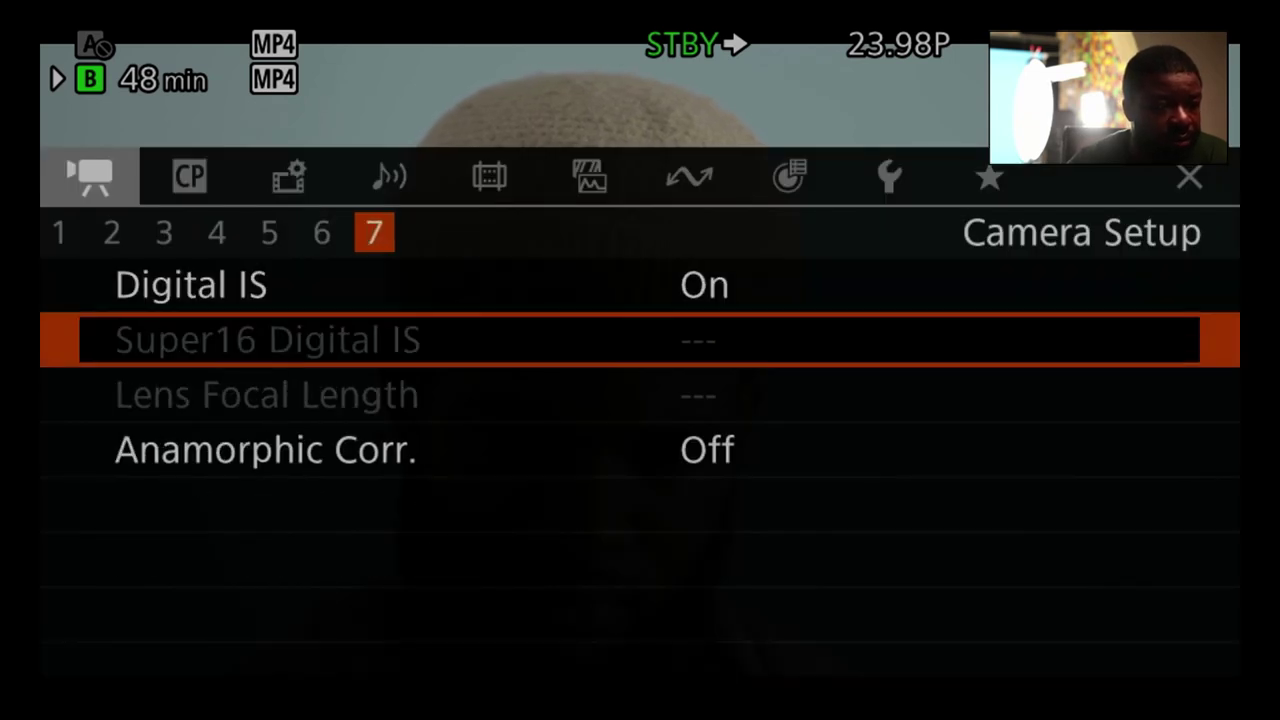
key(Up)
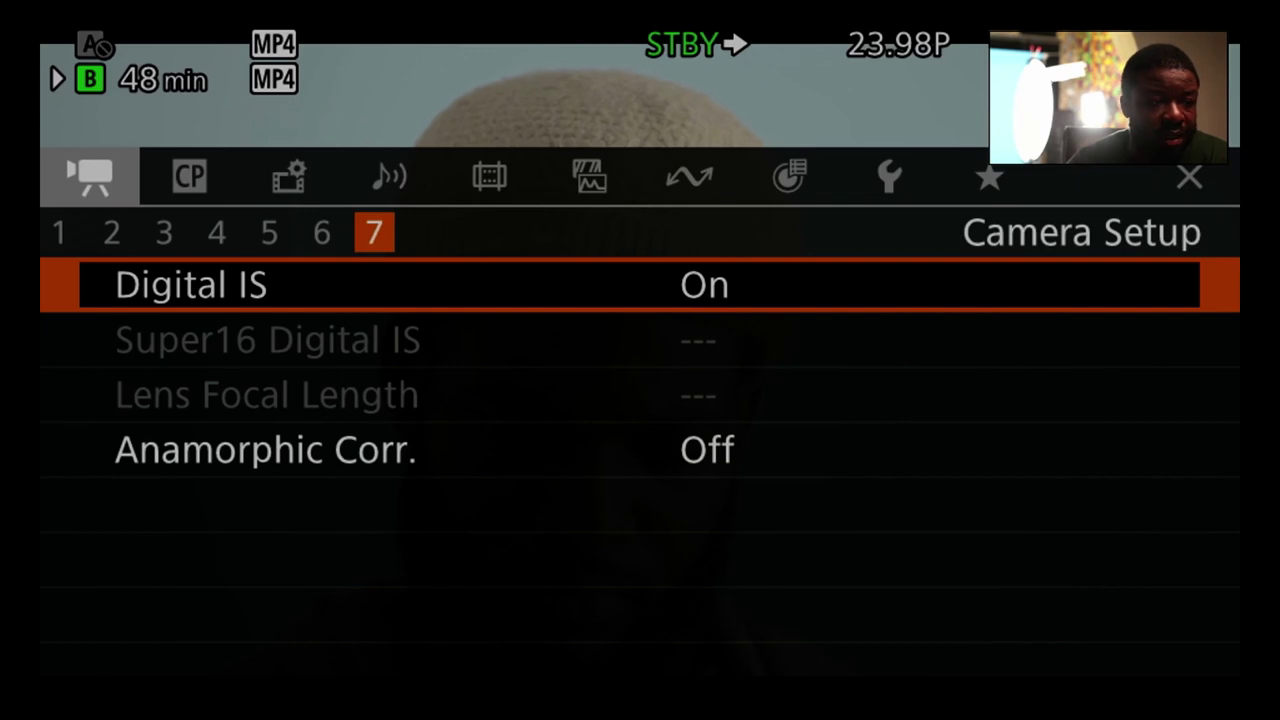
key(Down)
key(Down)
key(Down)
key(Down)
key(Up)
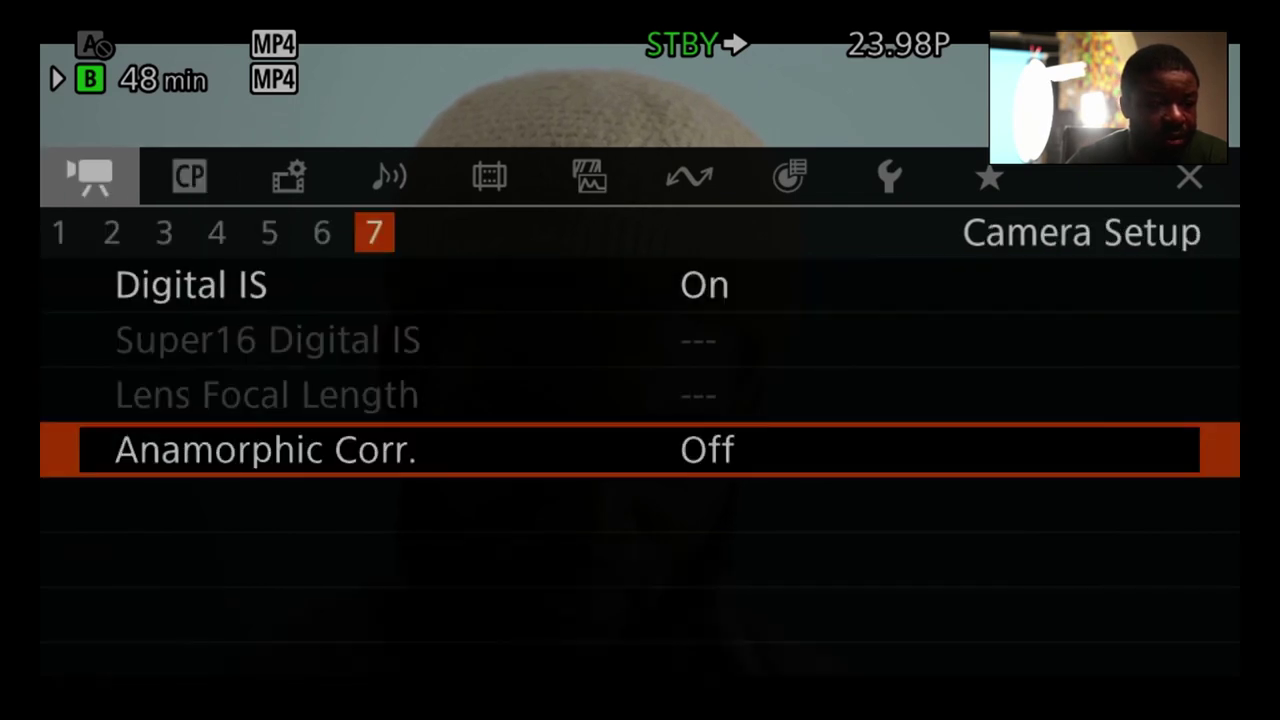
- Review the Lens Squeeze Factor options of Anamorphic Corr. in Camera Setup, leaving it set to Off
key(Return)
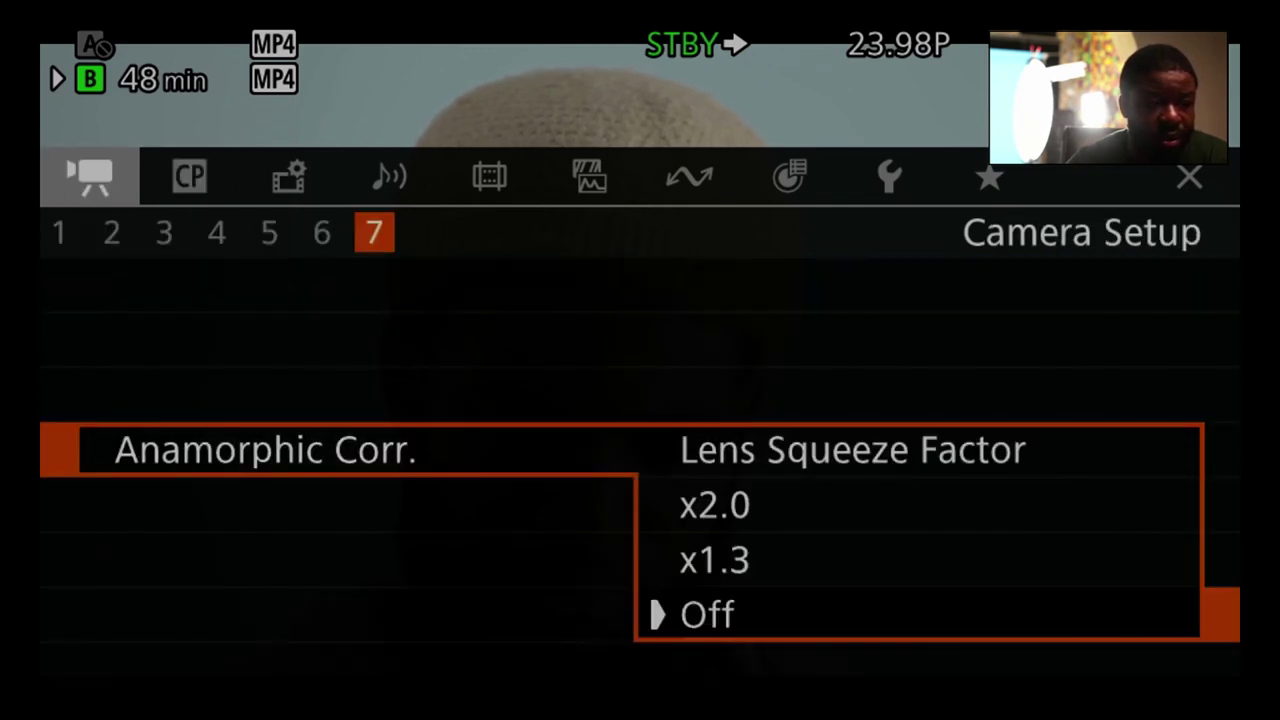
key(Up)
key(Up)
key(Up)
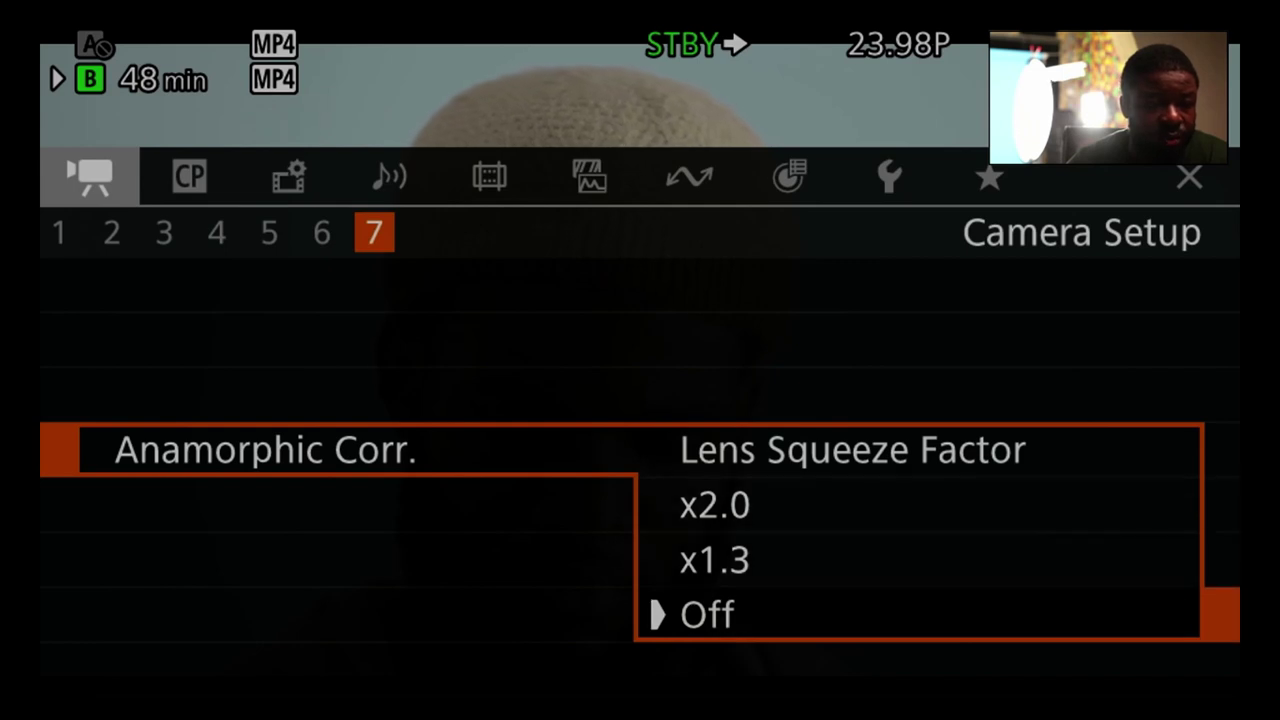
key(Return)
- Switch the custom picture file to C1:BT.709 and view its look on the live image
key(Down)
key(Down)
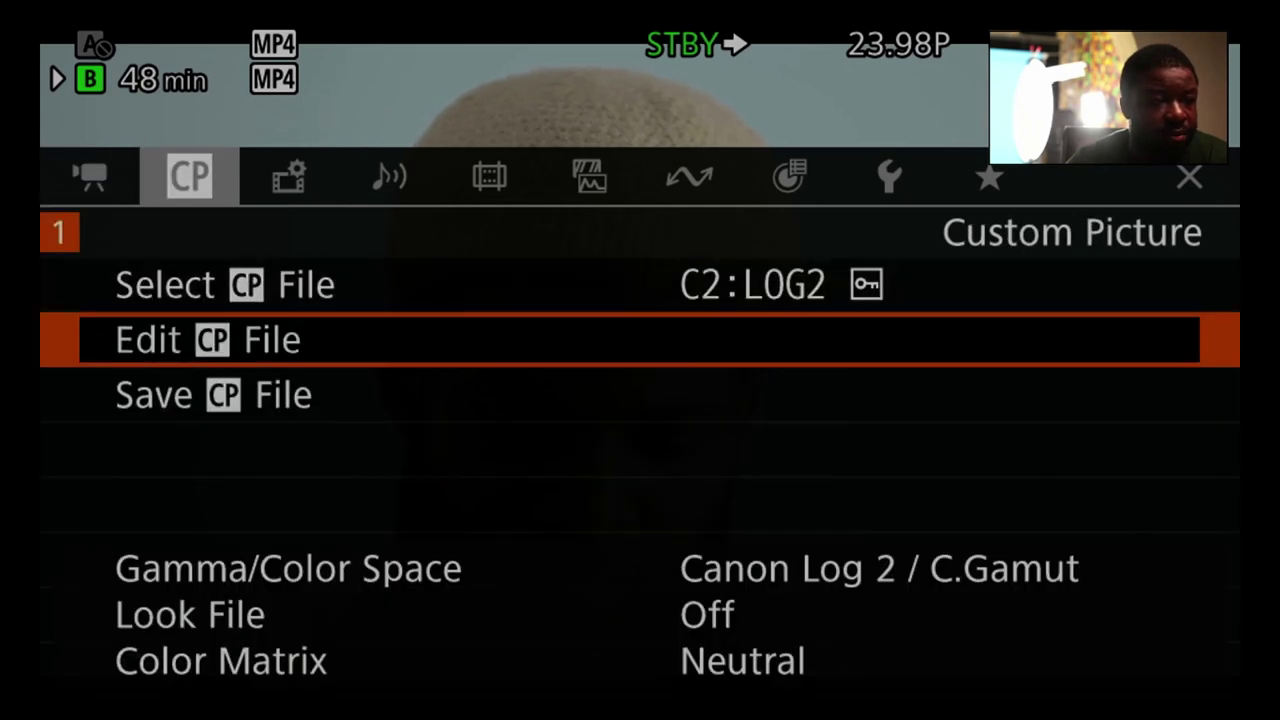
key(Down)
key(Up)
key(Up)
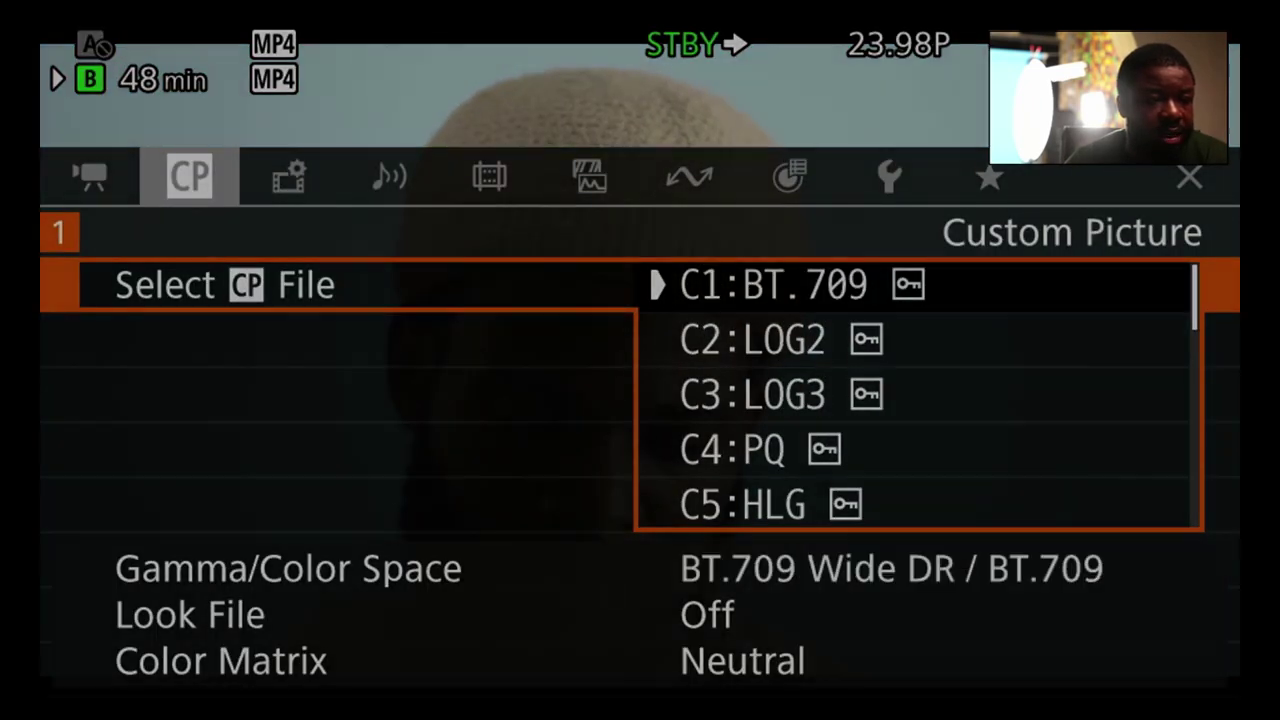
key(Return)
key(Escape)
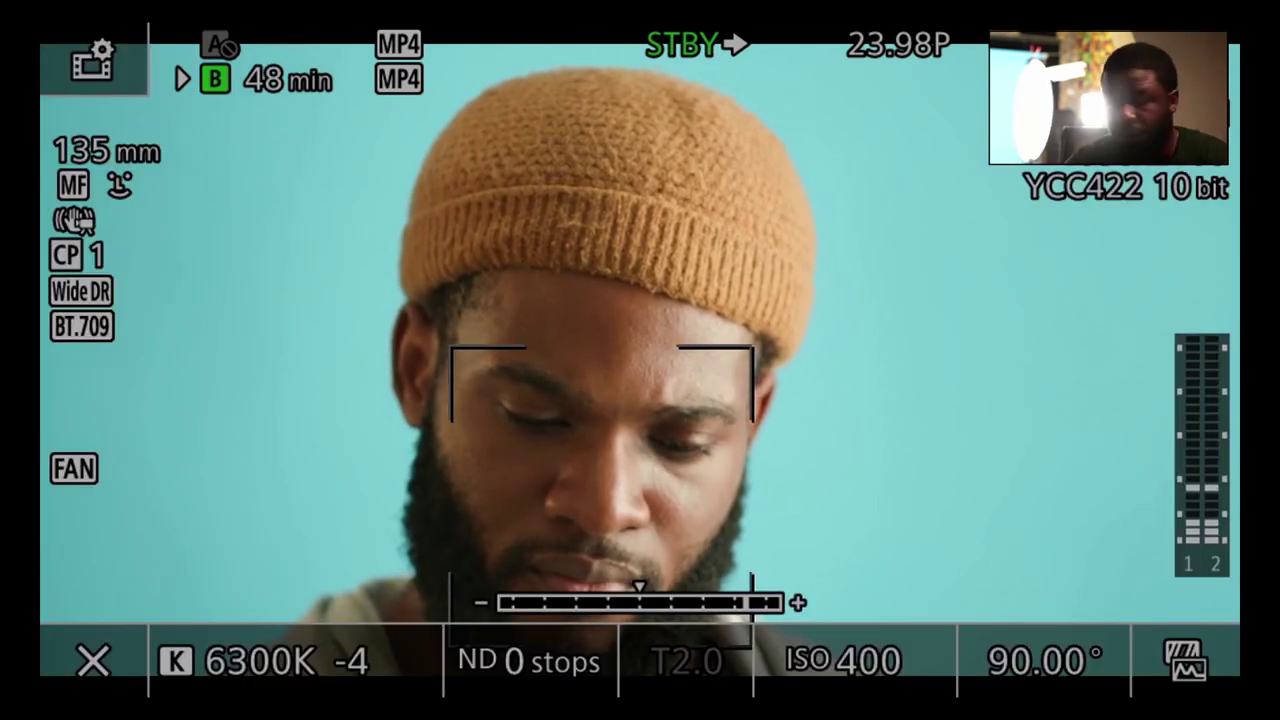
- Switch the custom picture file to C2:LOG2 and view its look on the live image
key(Menu)
key(Return)
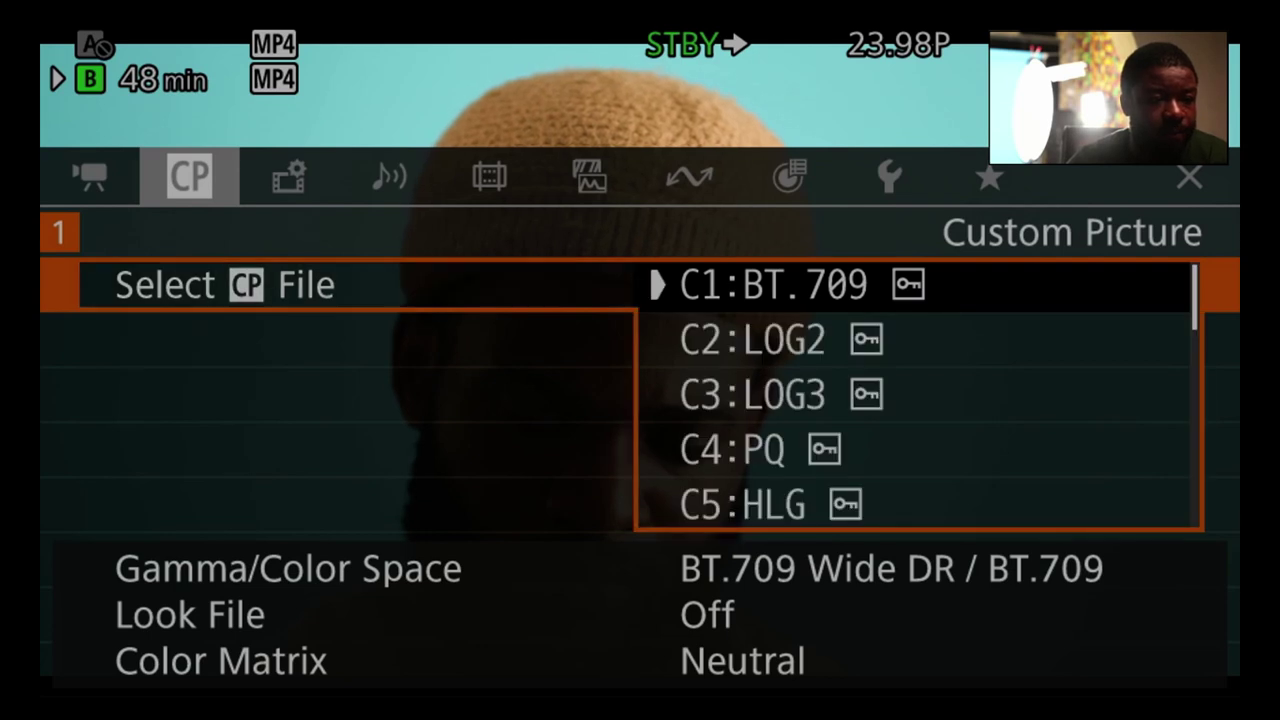
key(Down)
key(Down)
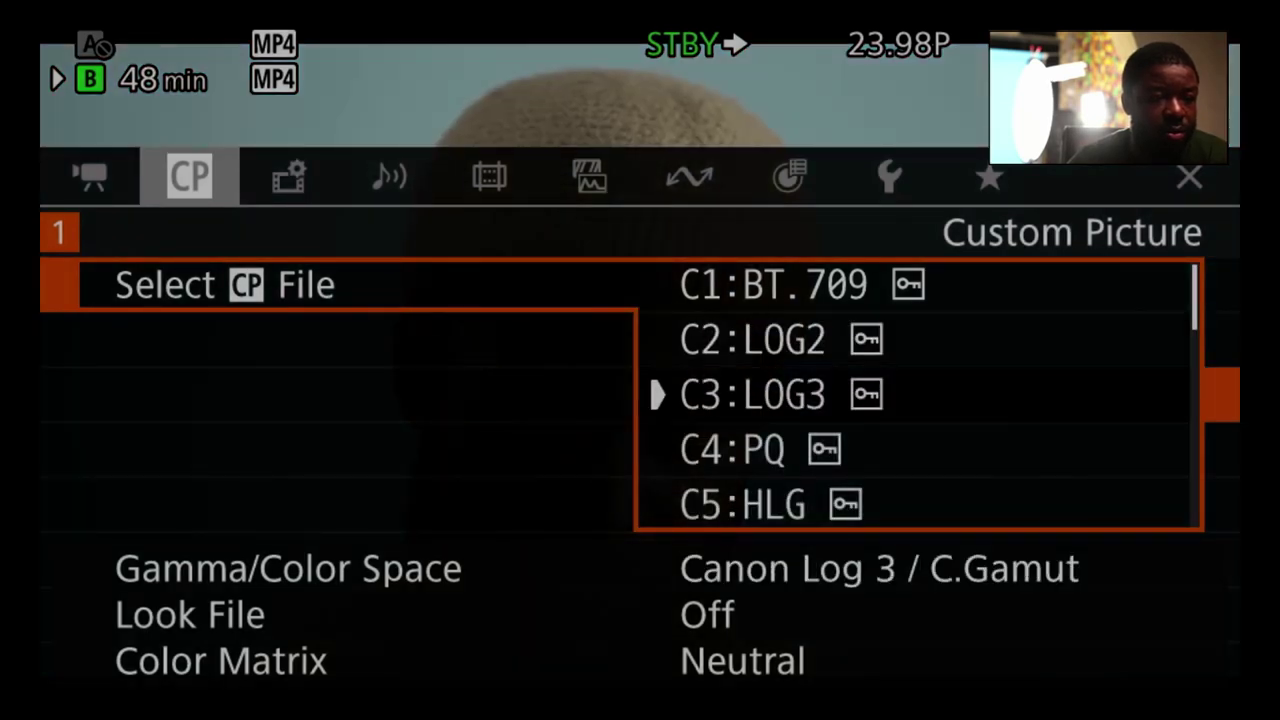
key(Up)
key(Return)
key(Menu)
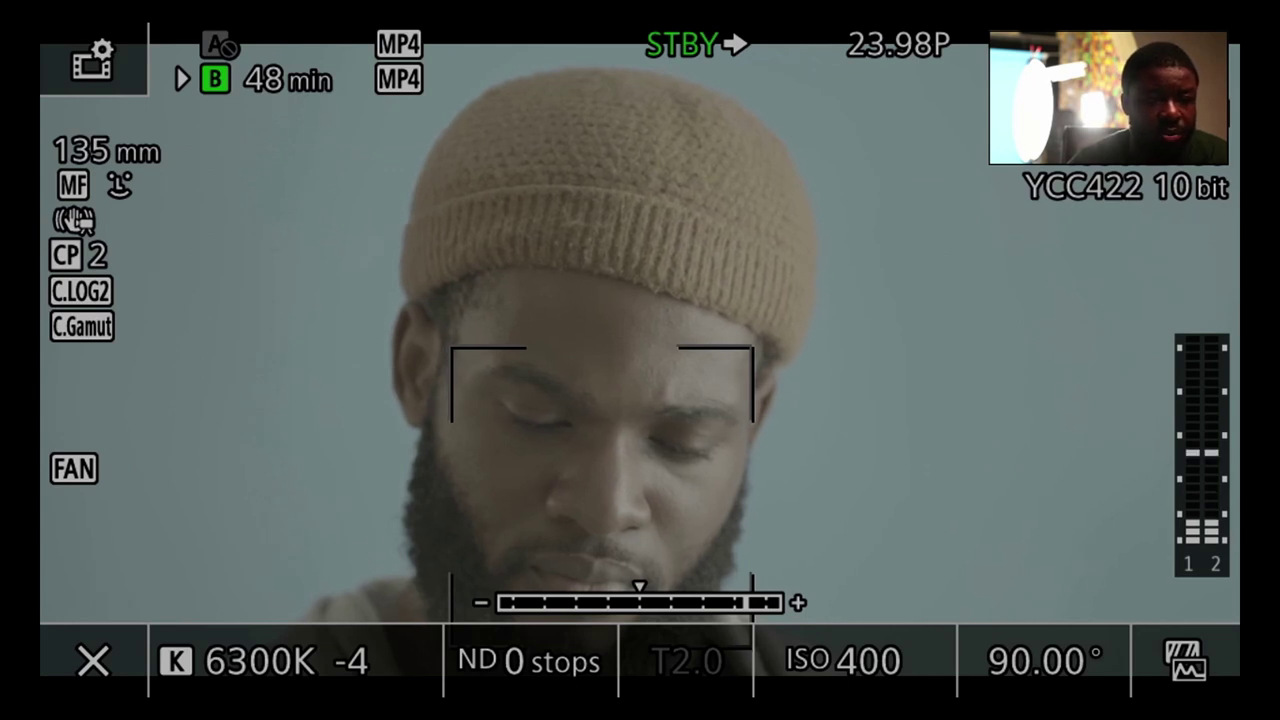
- Switch the custom picture file to C3:LOG3 and view its look on the live image
key(Menu)
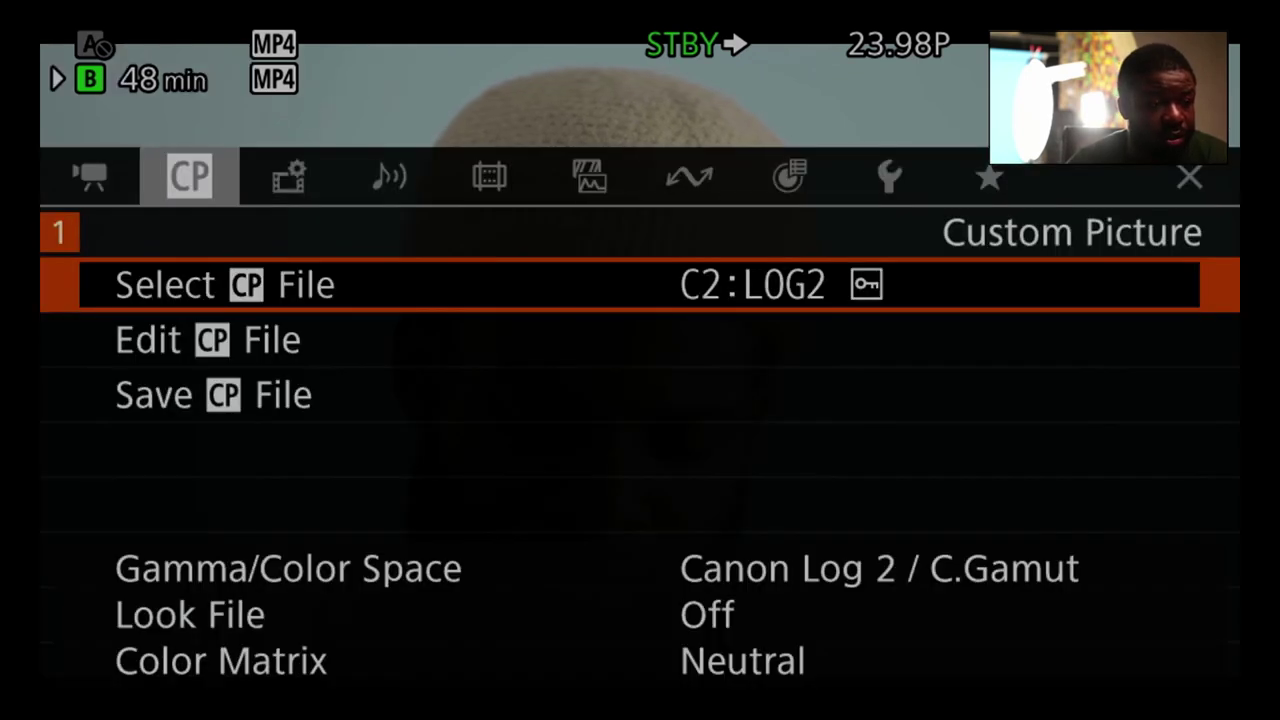
key(Return)
key(Down)
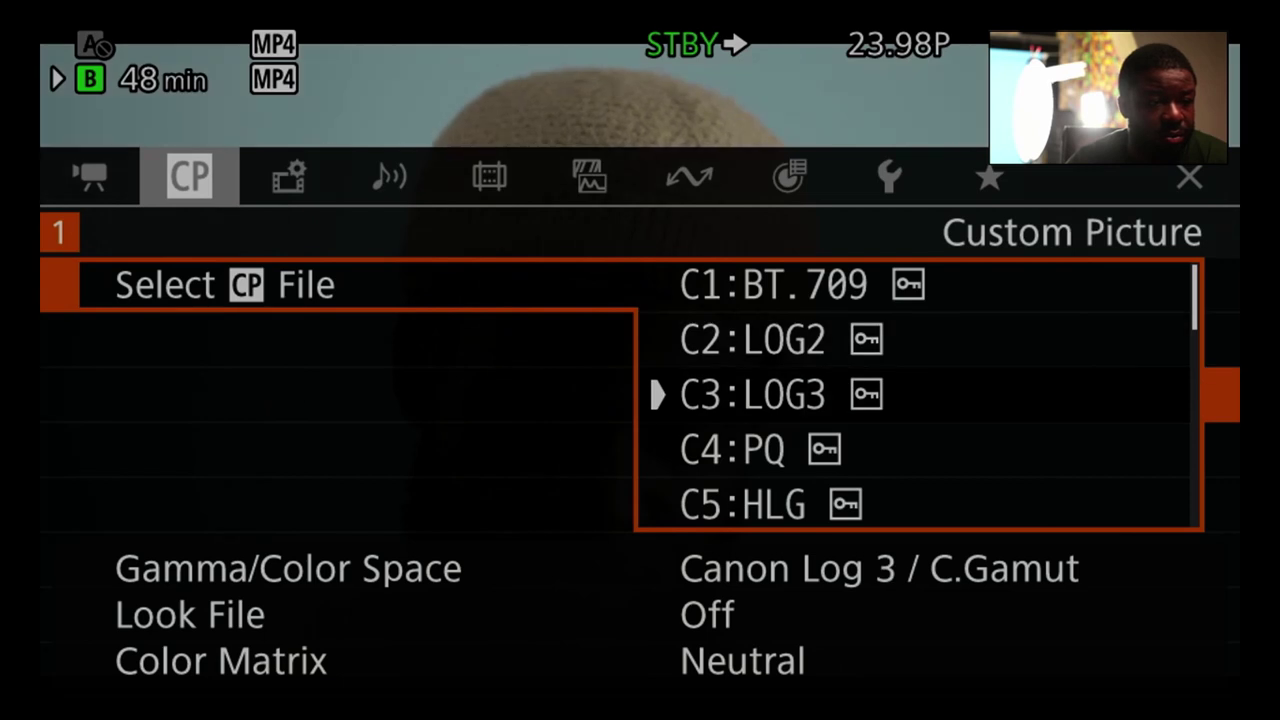
key(Return)
key(Menu)
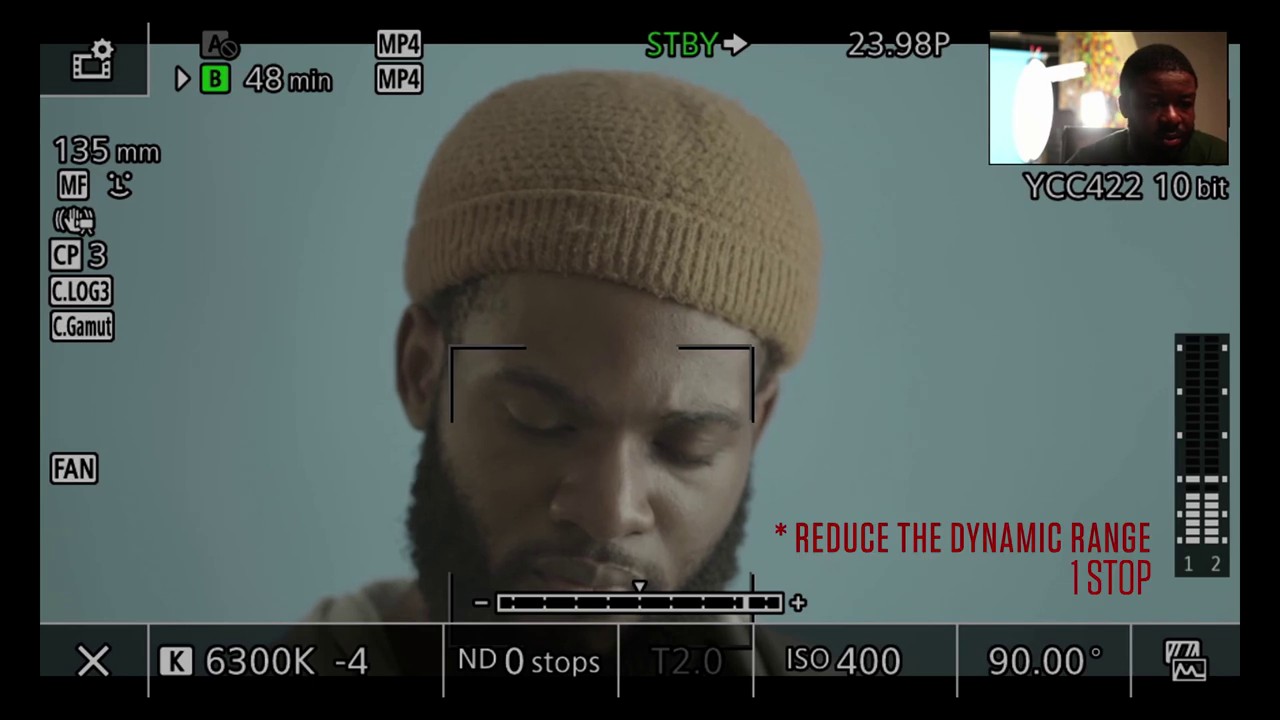
- Switch the custom picture file to C4:PQ and view its look on the live image
key(Menu)
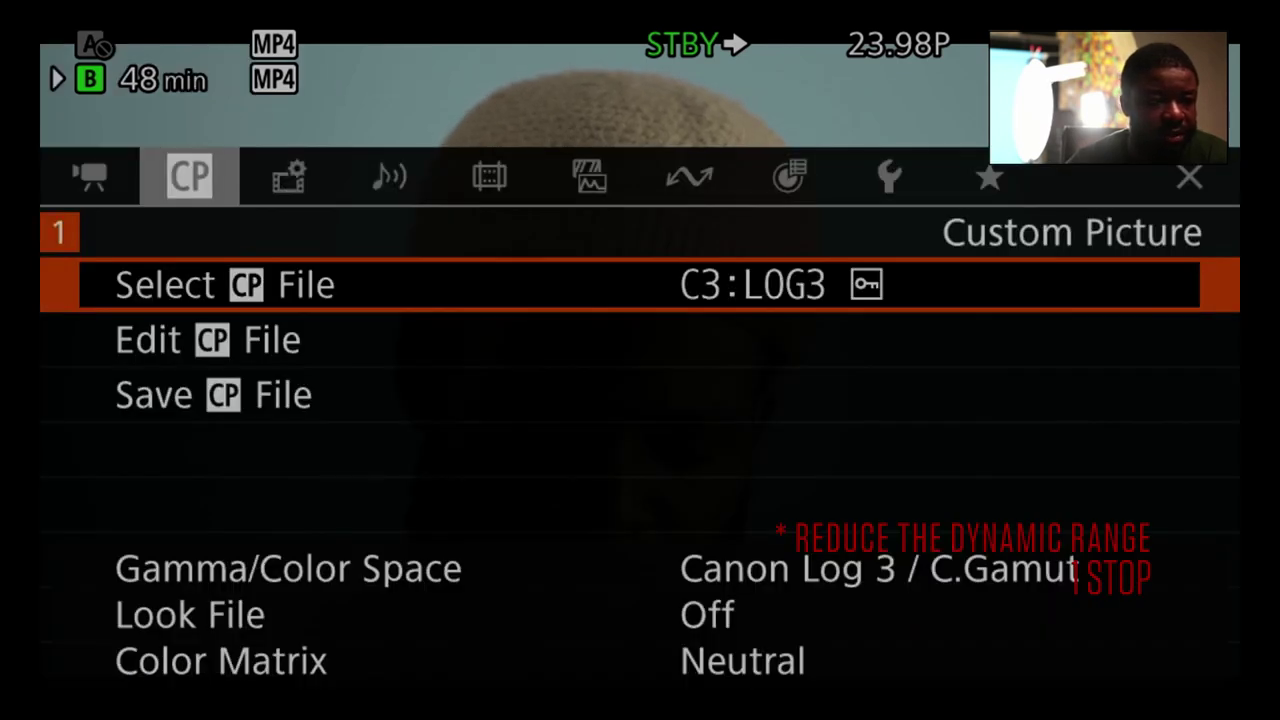
key(Return)
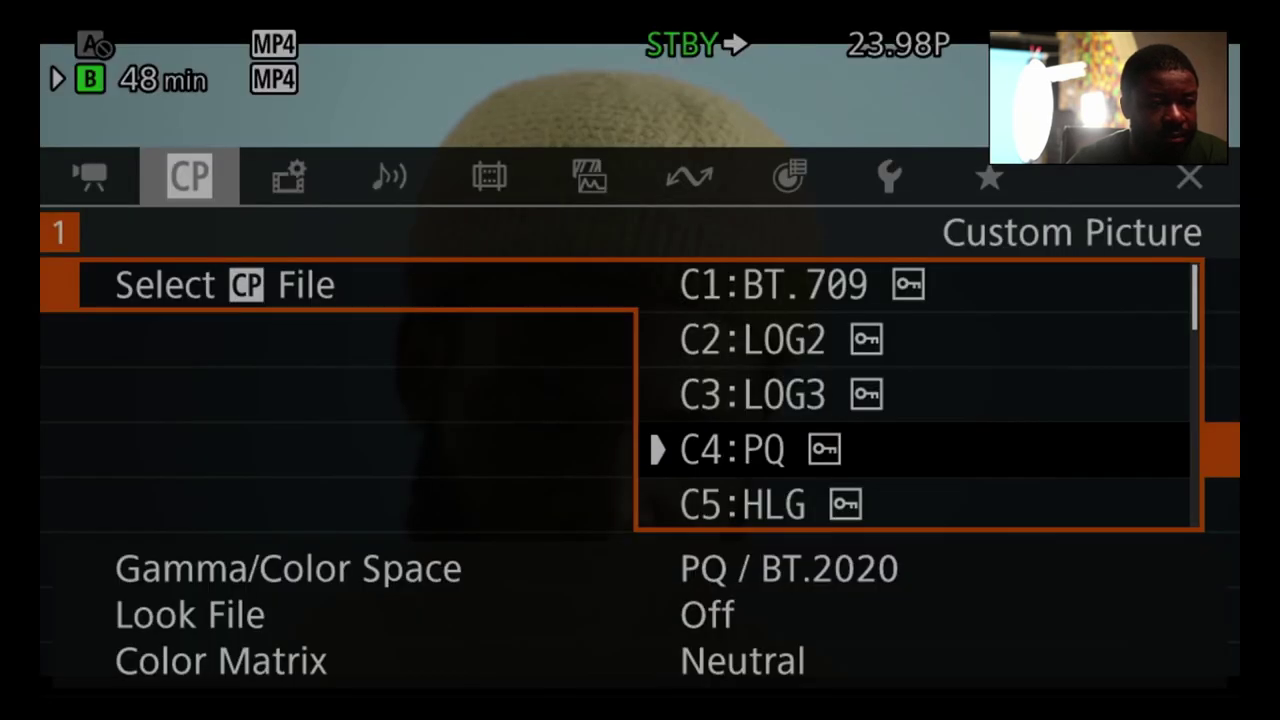
key(Return)
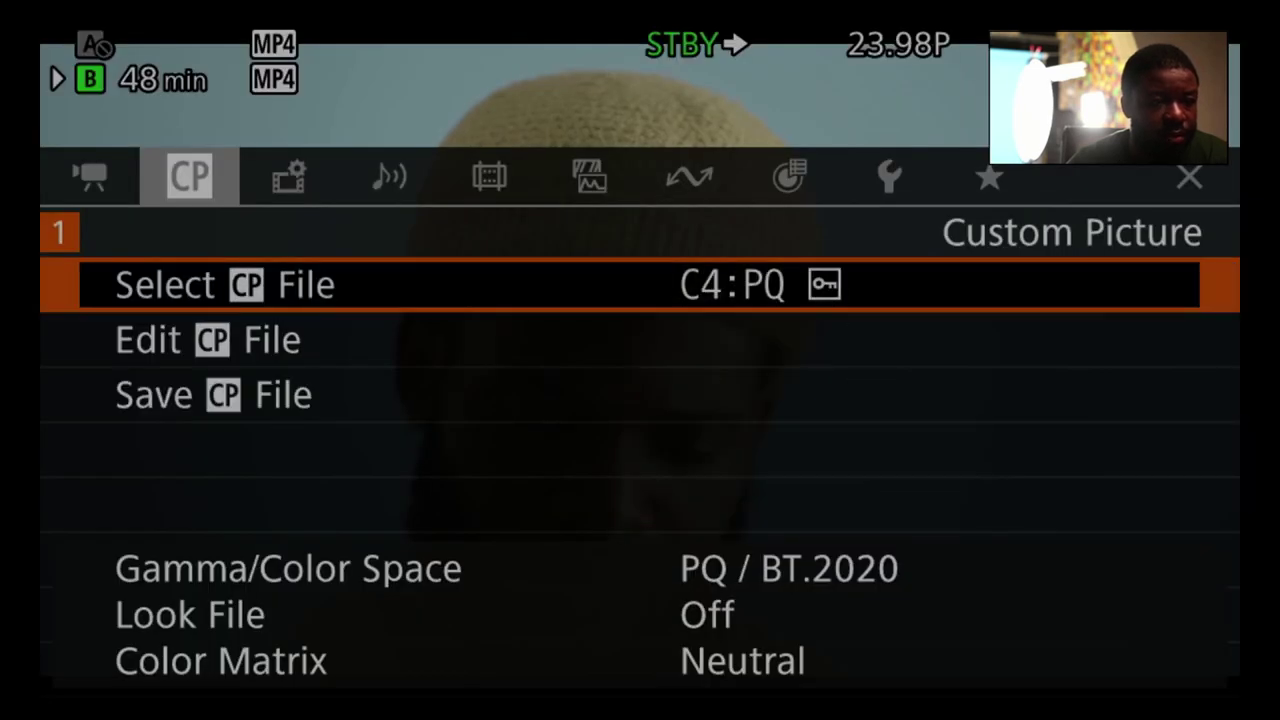
key(Escape)
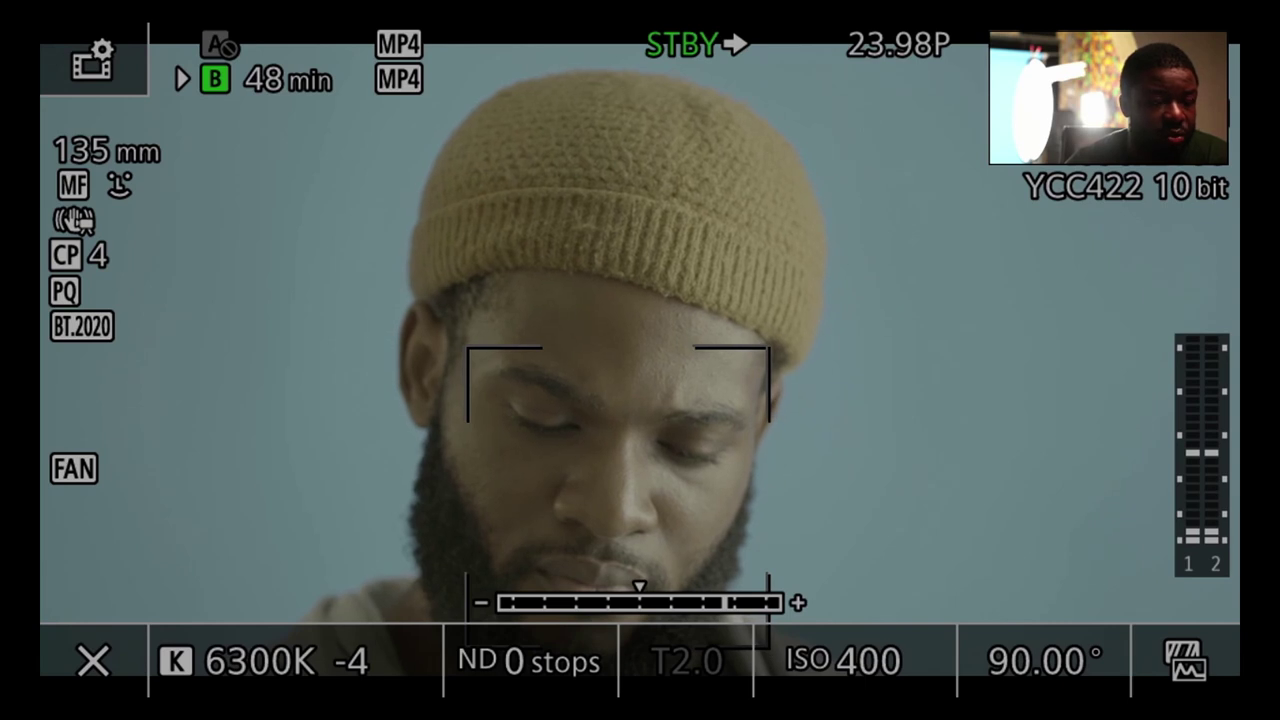
- Switch the custom picture file to C5:HLG and view its look on the live image
key(Menu)
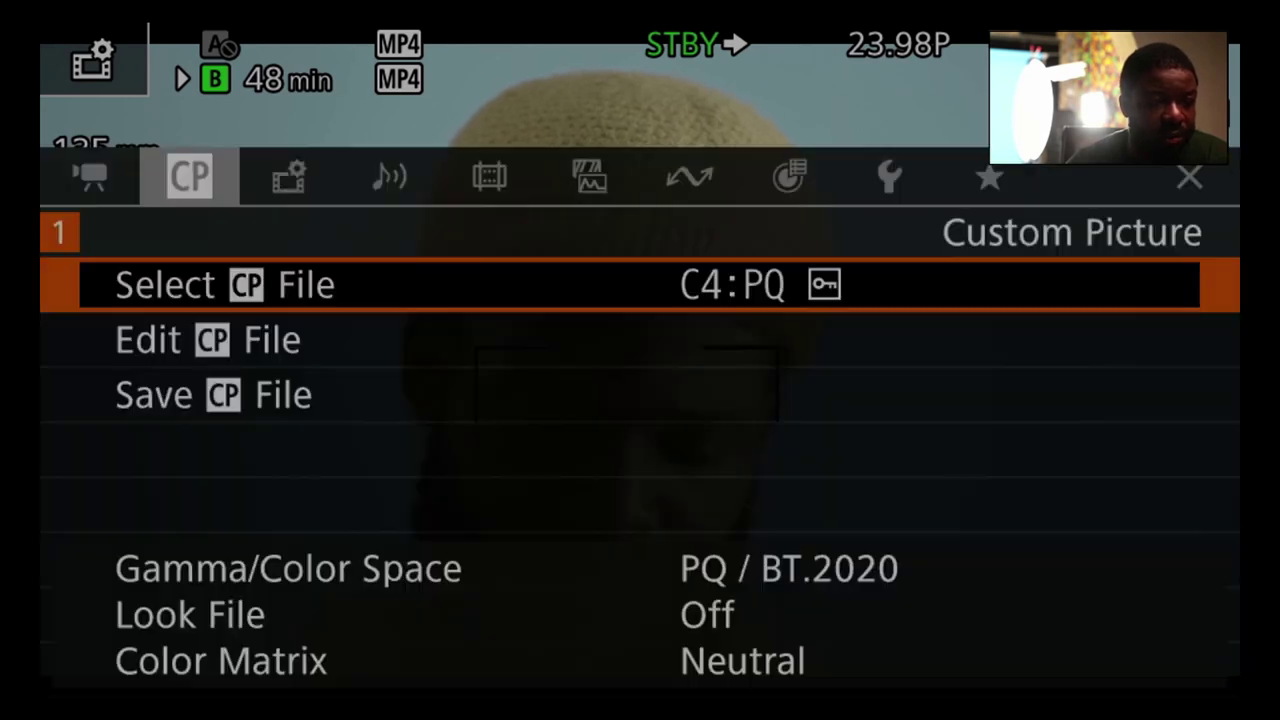
key(Return)
key(Down)
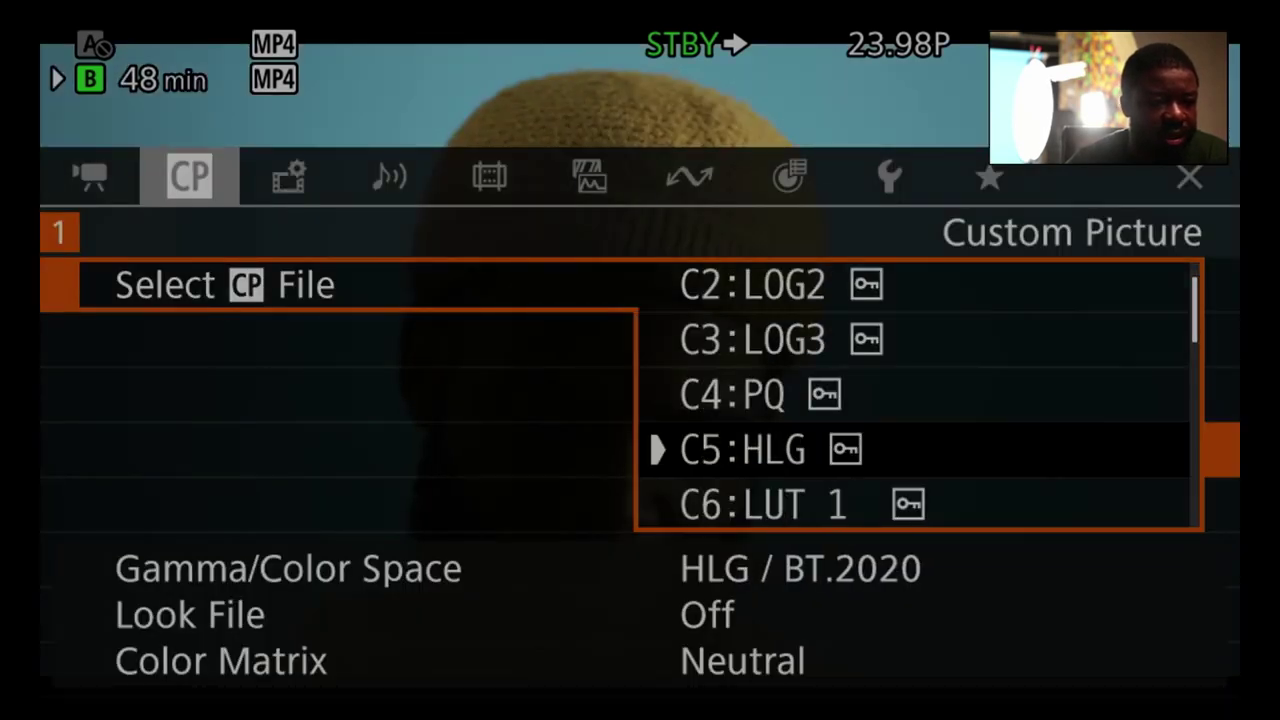
key(Return)
key(Menu)
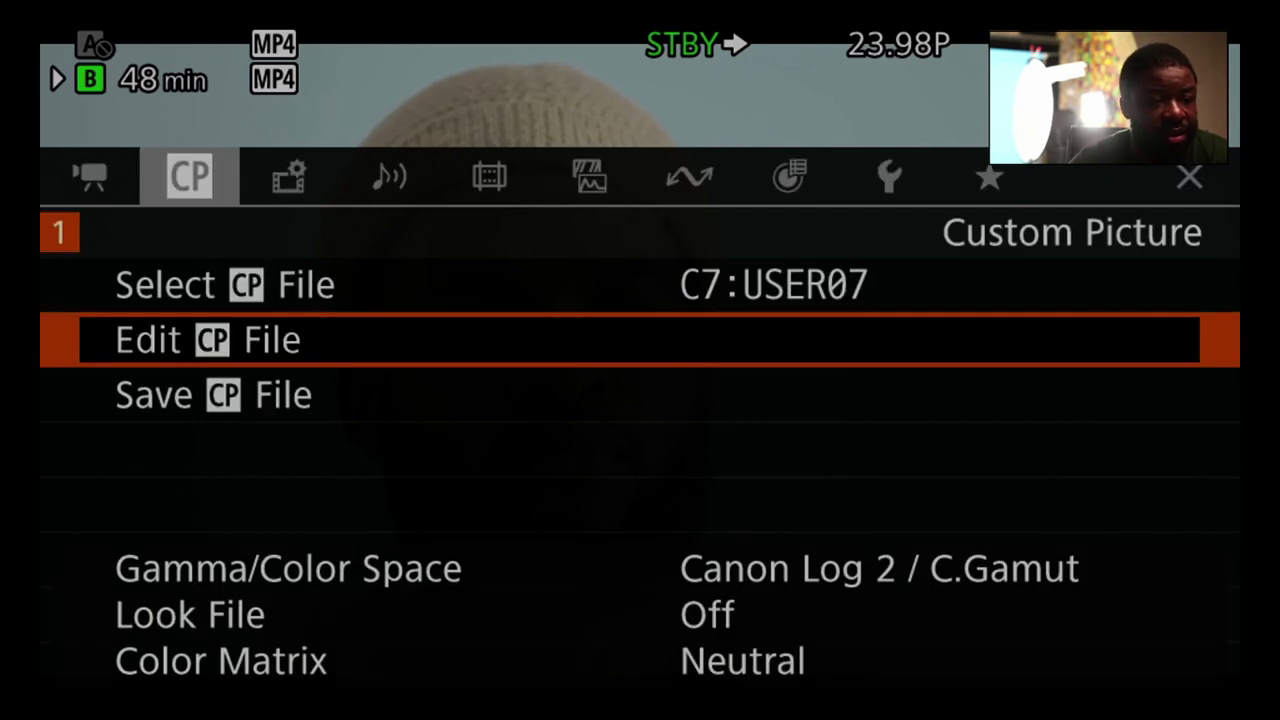
- Review the Sensor Mode options in Recording/Media Setup, leaving it set to Super 35mm
key(Escape)
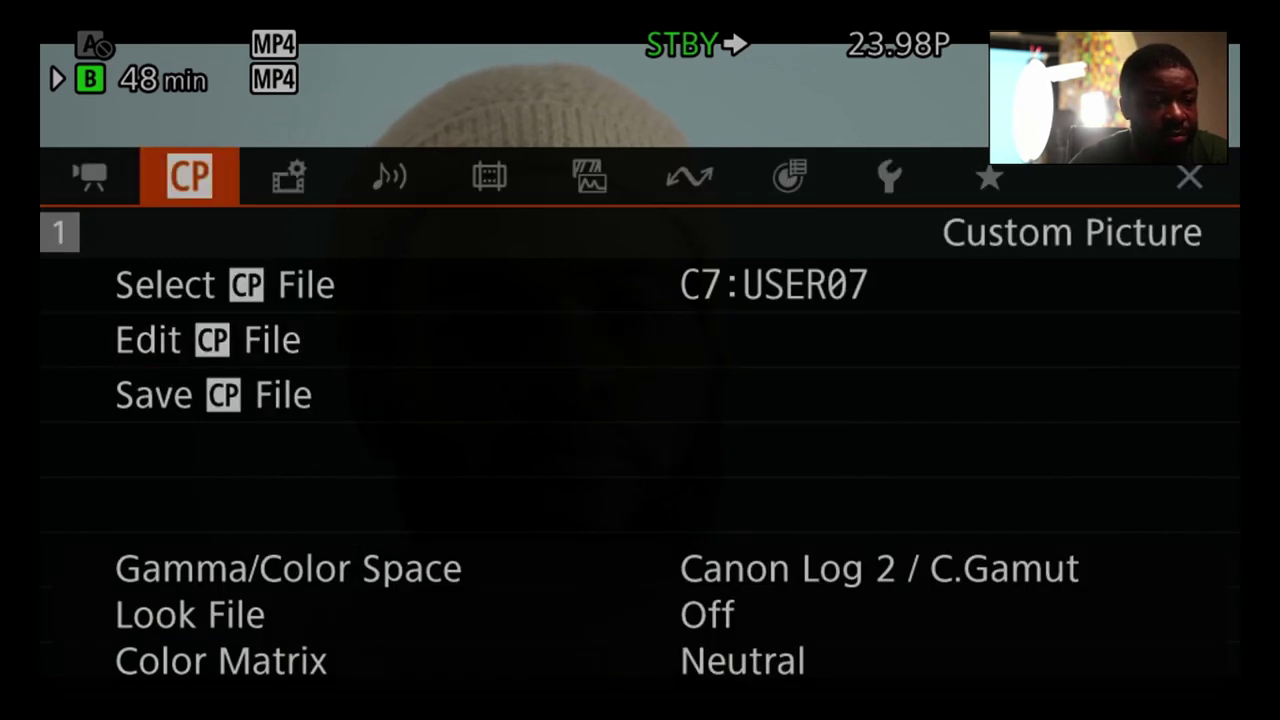
key(Down)
key(Down)
key(Down)
key(Down)
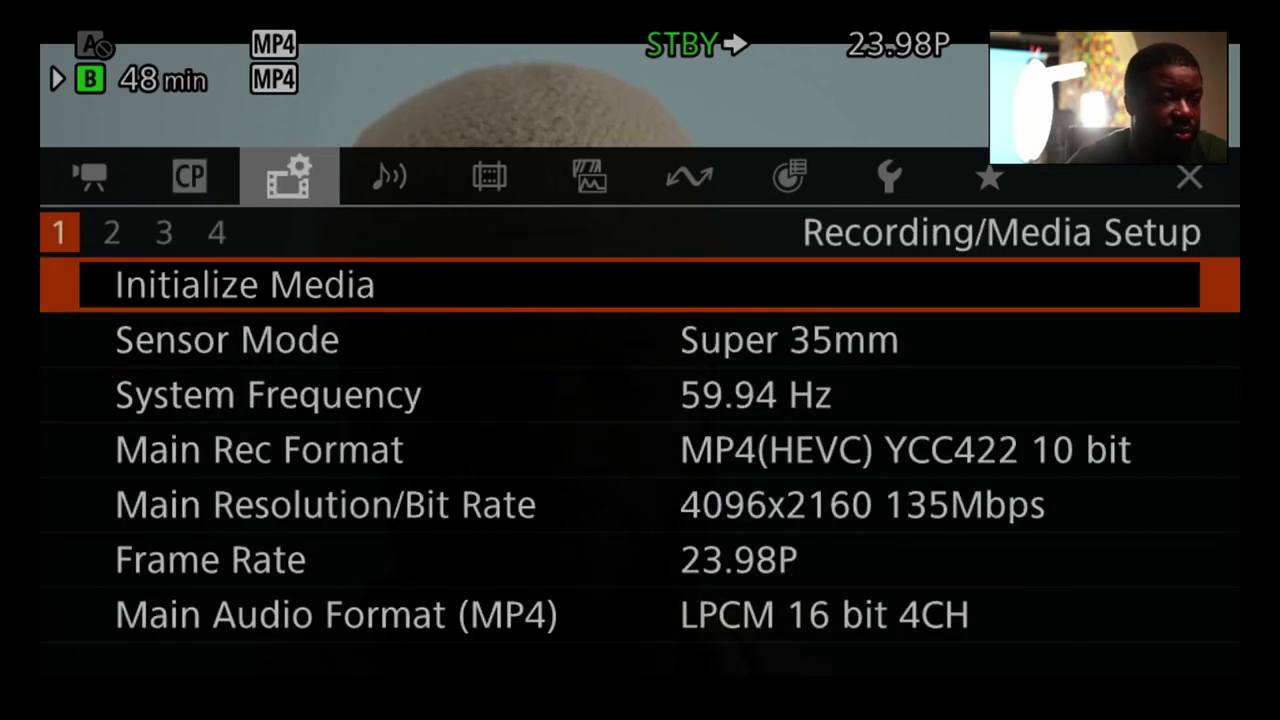
key(Down)
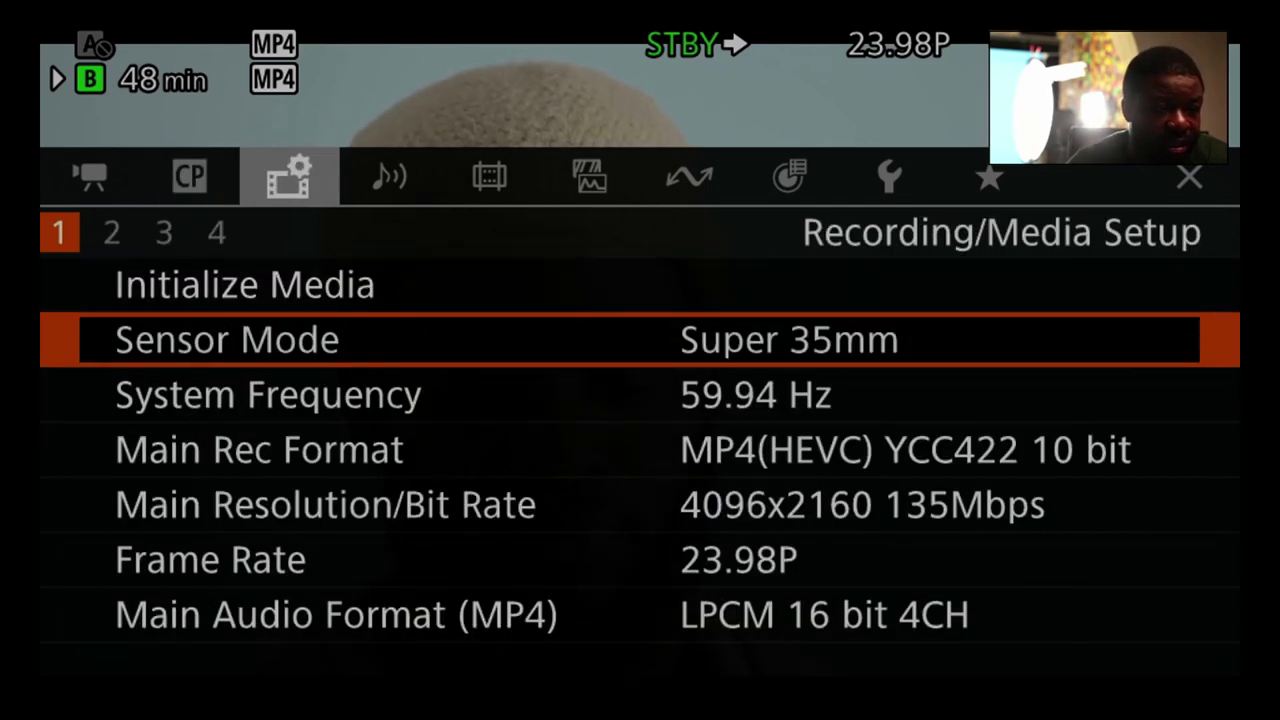
key(Return)
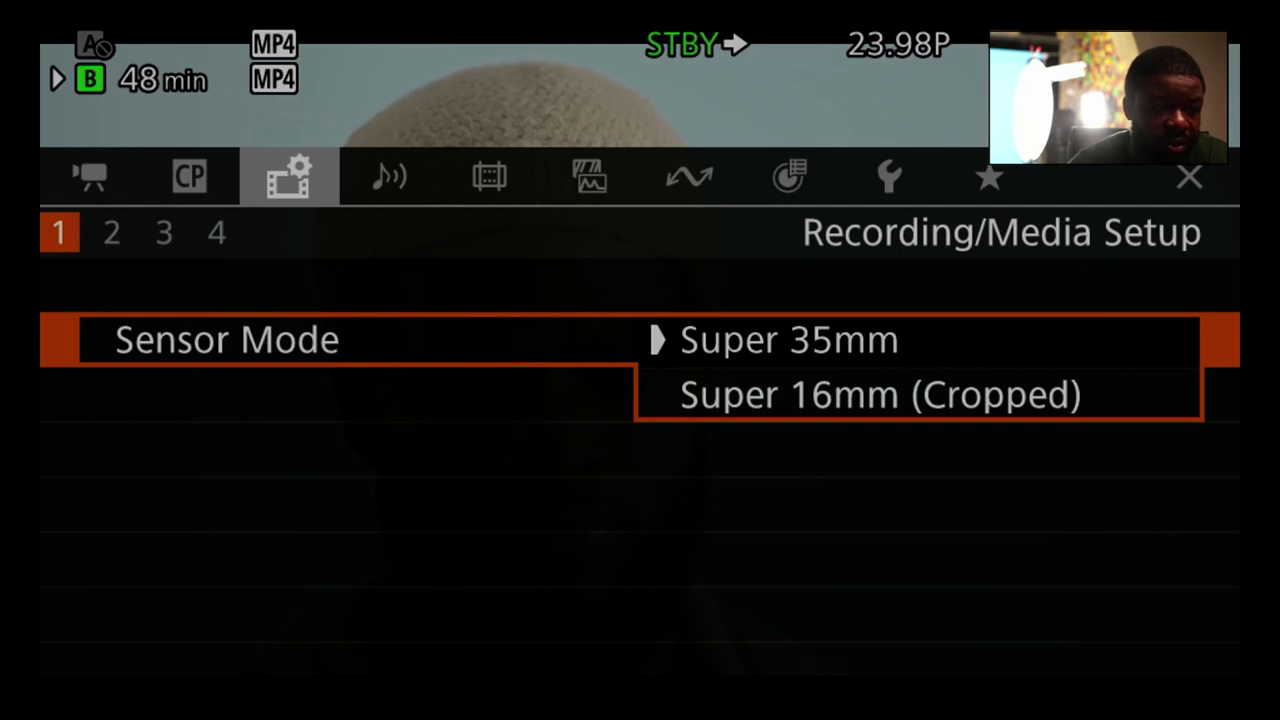
key(Escape)
- Review the System Frequency options in Recording/Media Setup, leaving it set to 59.94 Hz
key(Down)
key(Return)
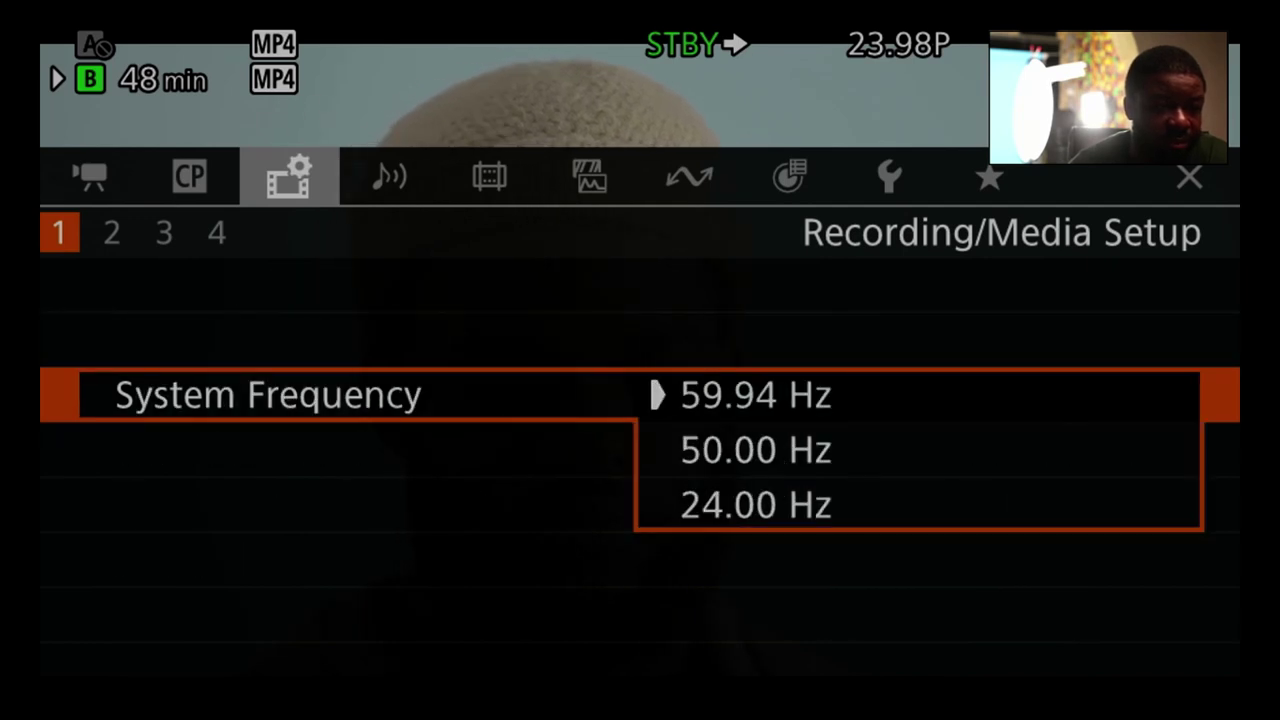
key(Down)
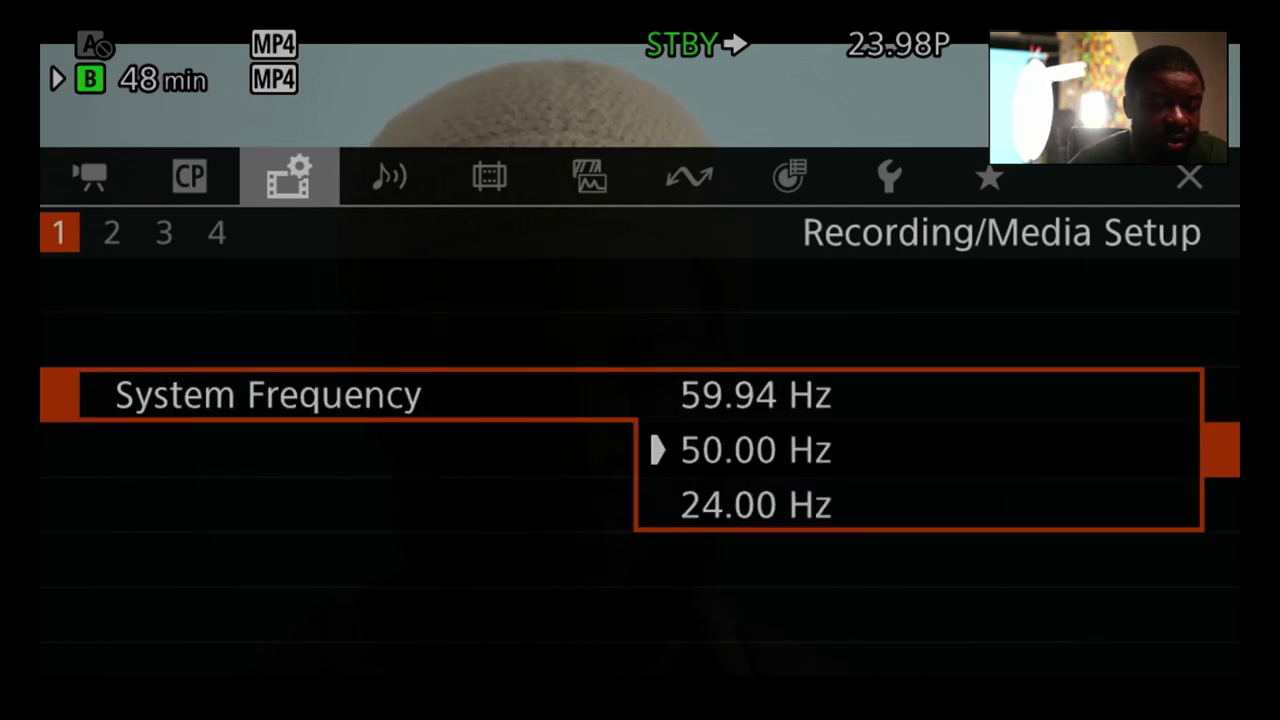
key(Down)
key(Down)
key(Escape)
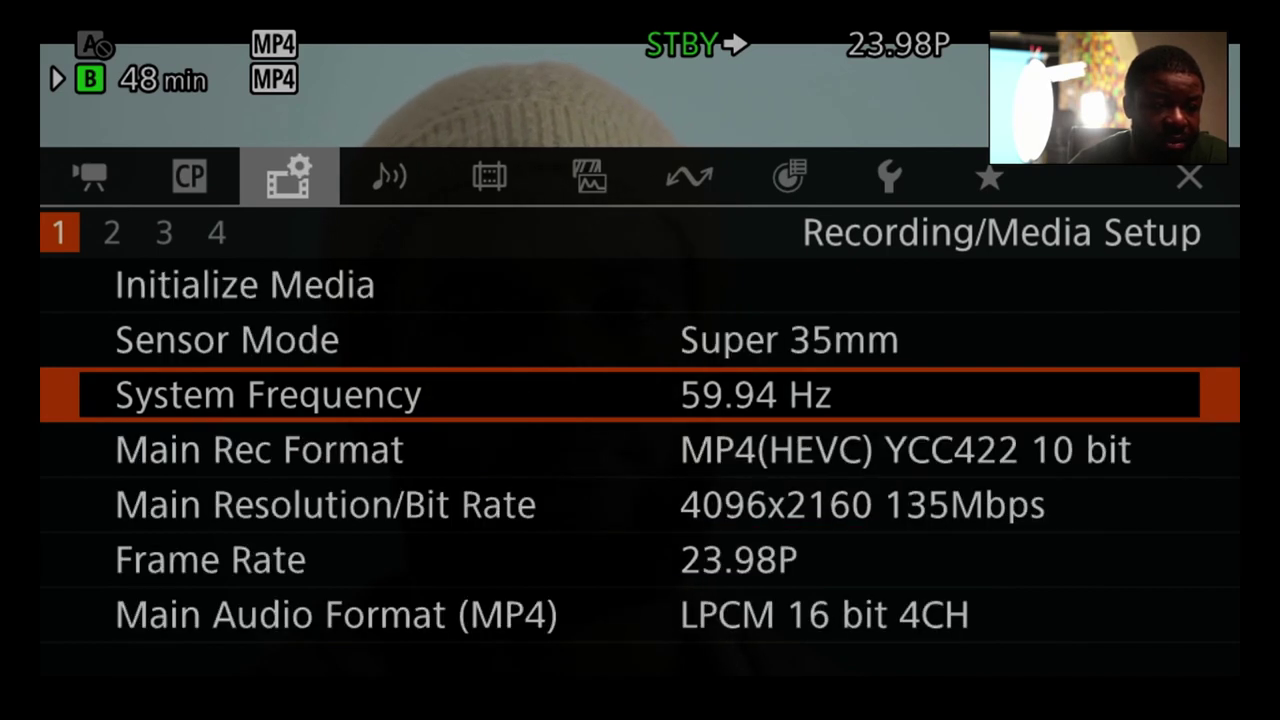
- Review the Main Rec Format options, leaving it set to MP4(HEVC) YCC422 10 bit
key(Down)
key(Return)
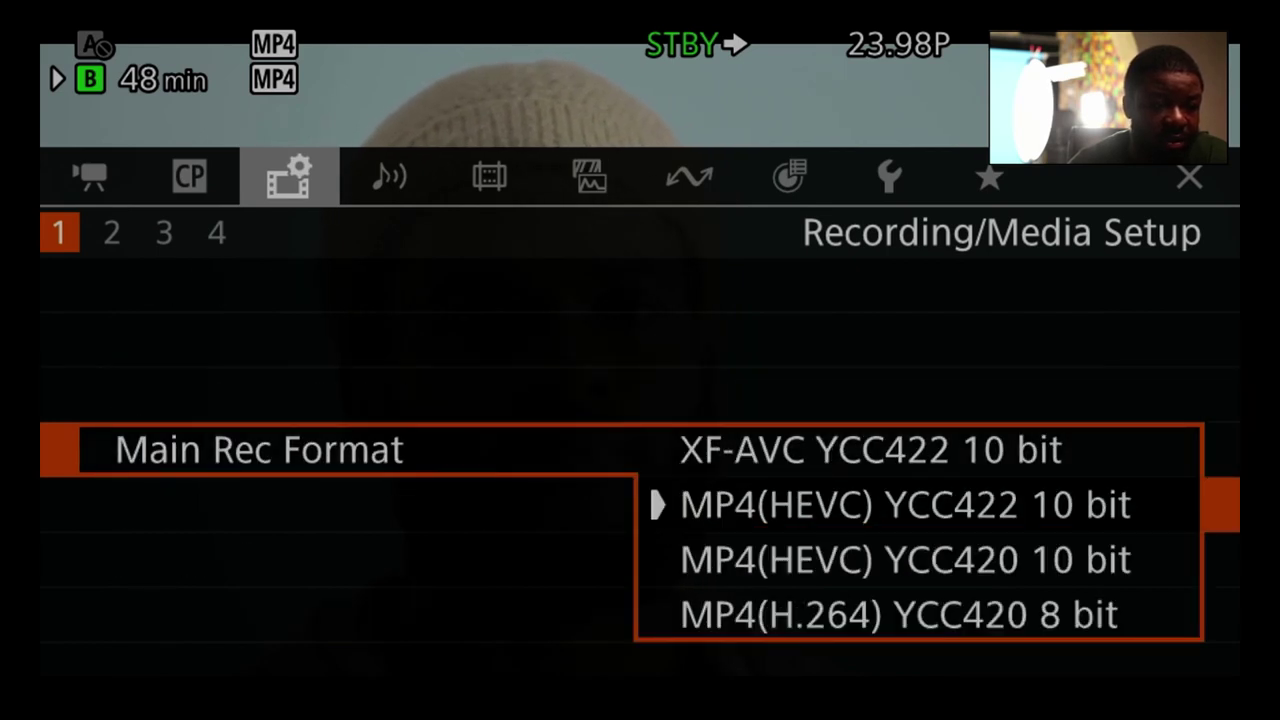
key(Escape)
- Review the Recording Mode options on page 2 of Recording/Media Setup, leaving it set to Normal Recording
key(Down)
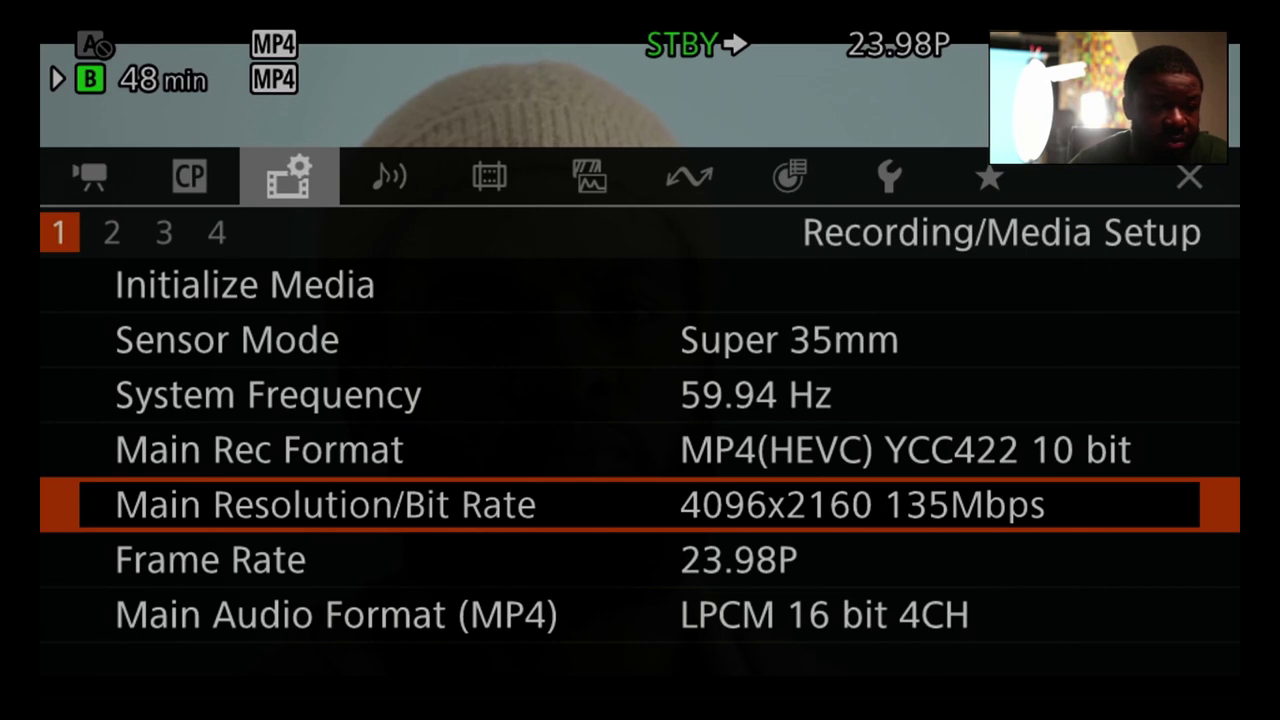
key(Down)
key(Down)
key(Down)
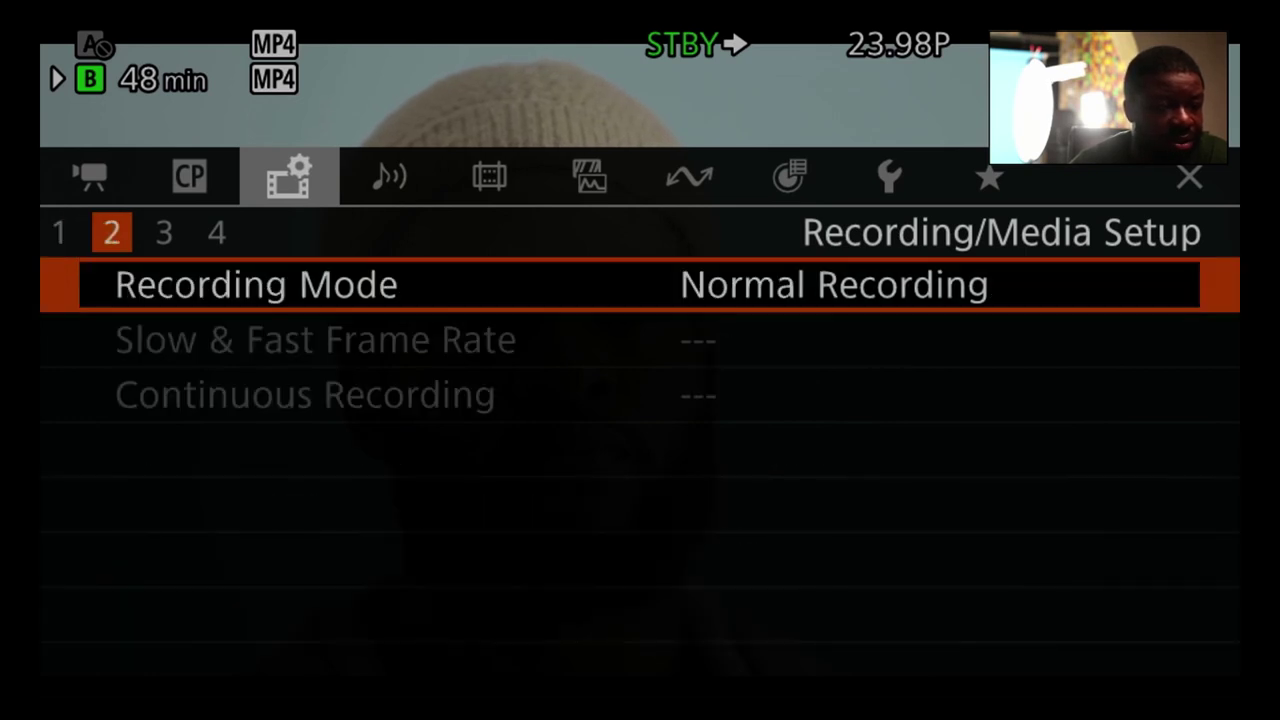
key(Return)
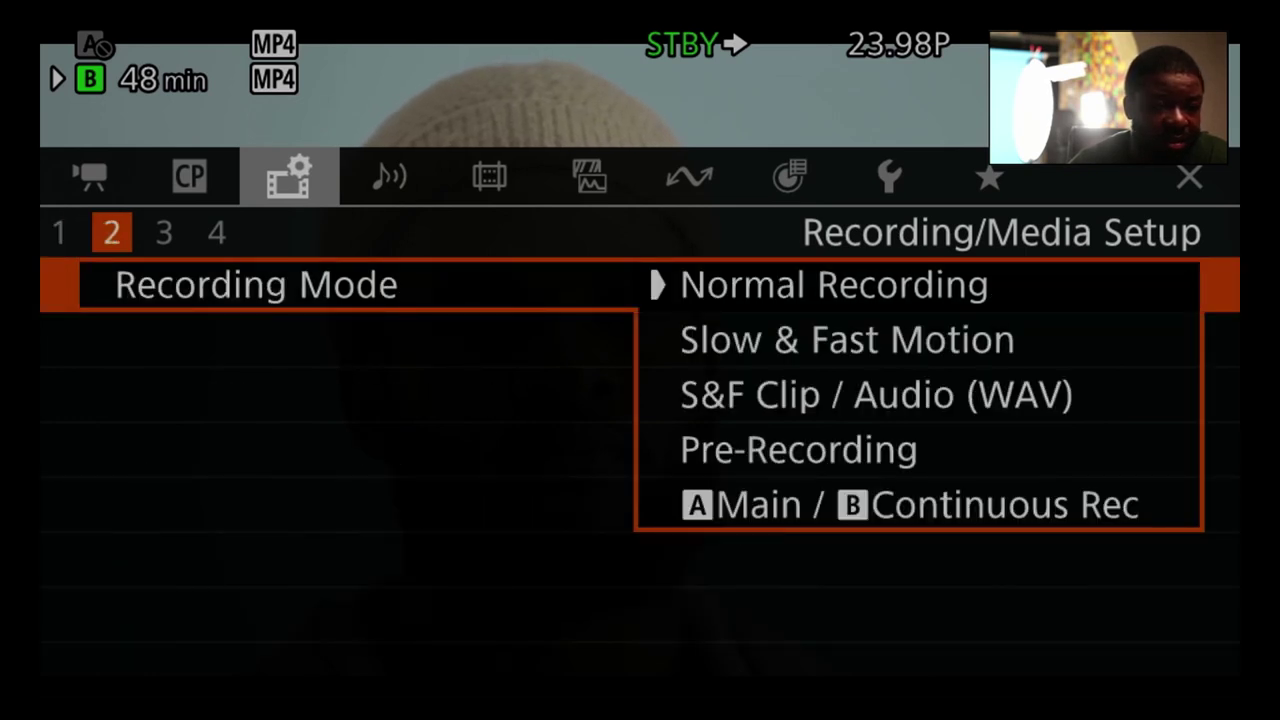
key(Return)
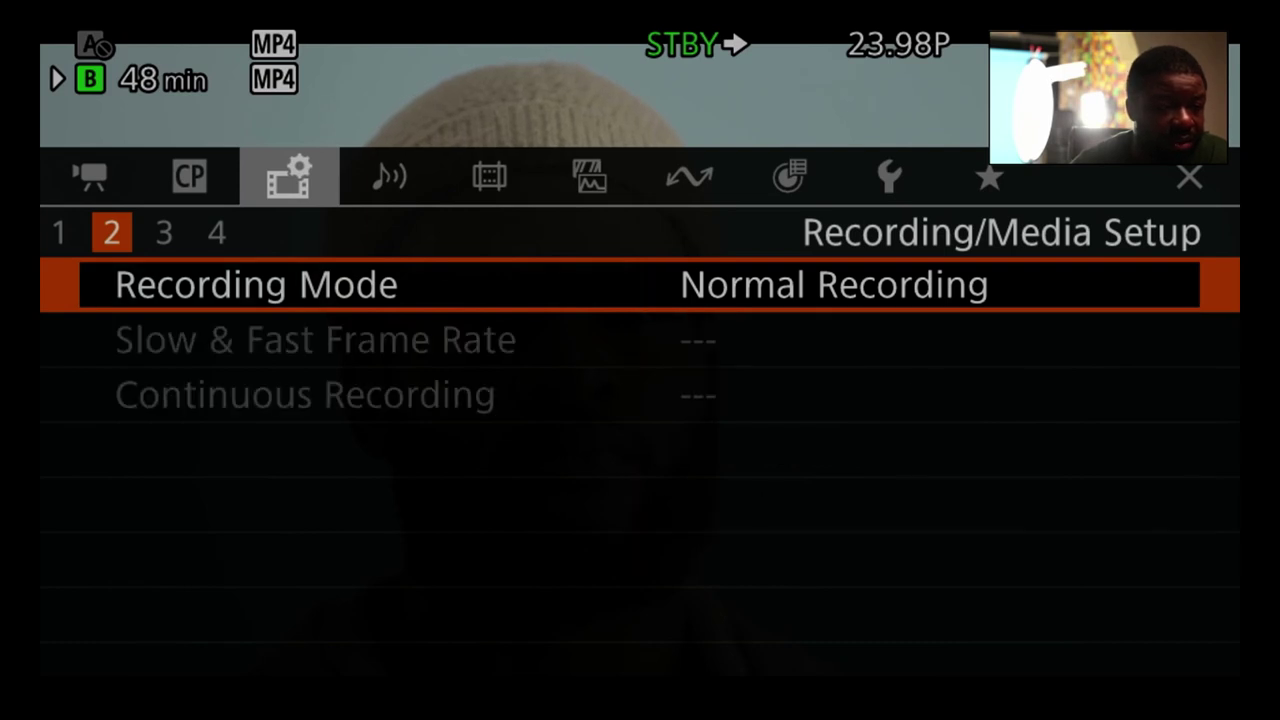
- Review the 2nd Card Rec Functions, sub recording and proxy color conversion settings on page 3 of Recording/Media Setup
key(Down)
key(Down)
key(Down)
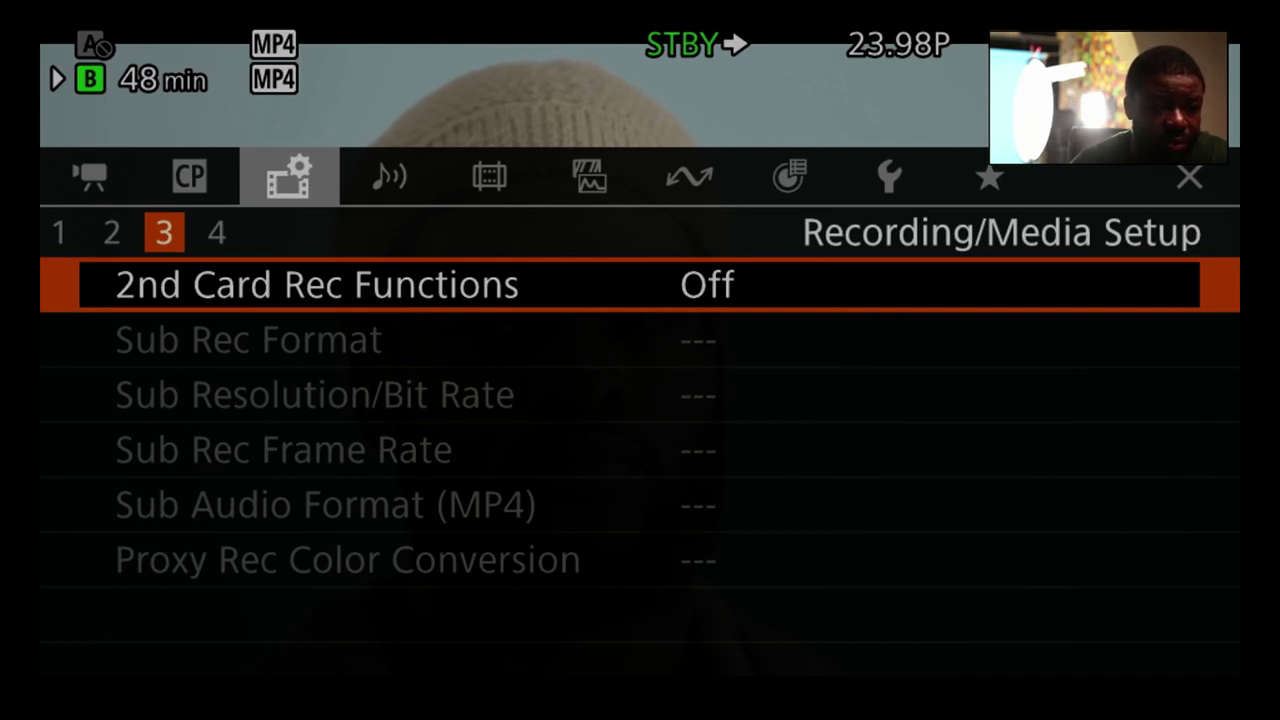
key(Down)
key(Down)
key(Down)
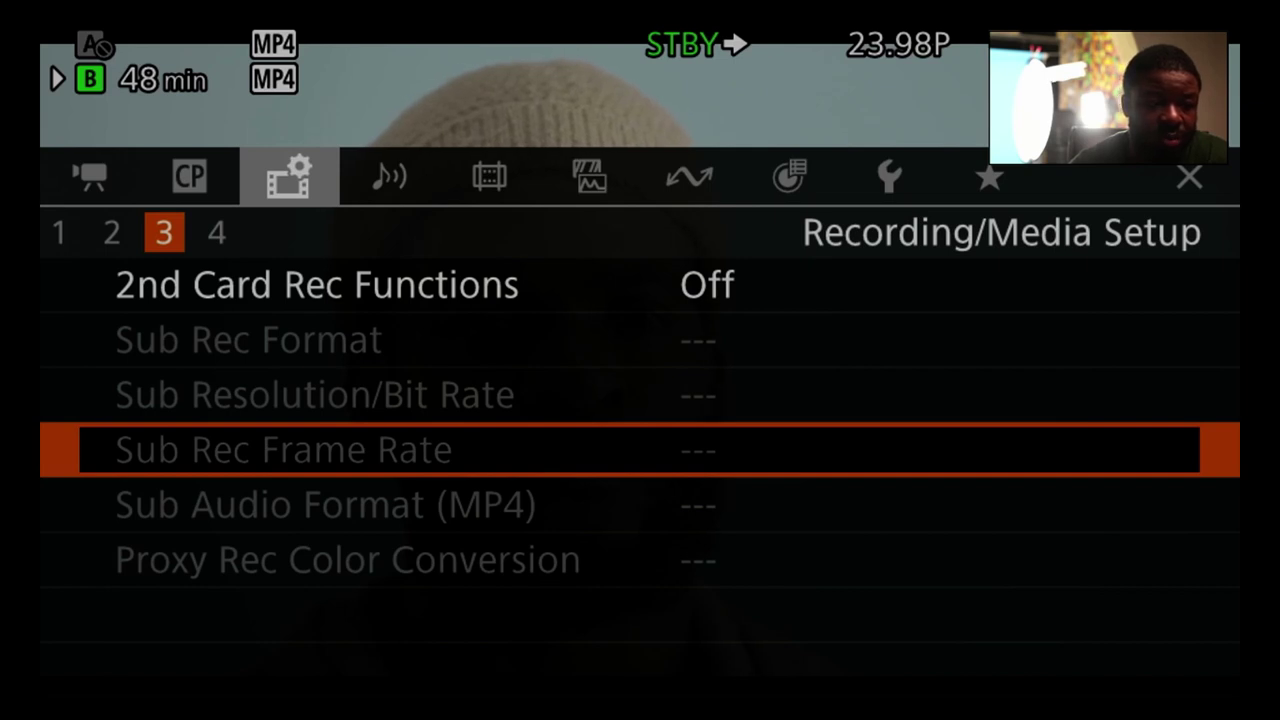
key(Down)
key(Down)
key(Down)
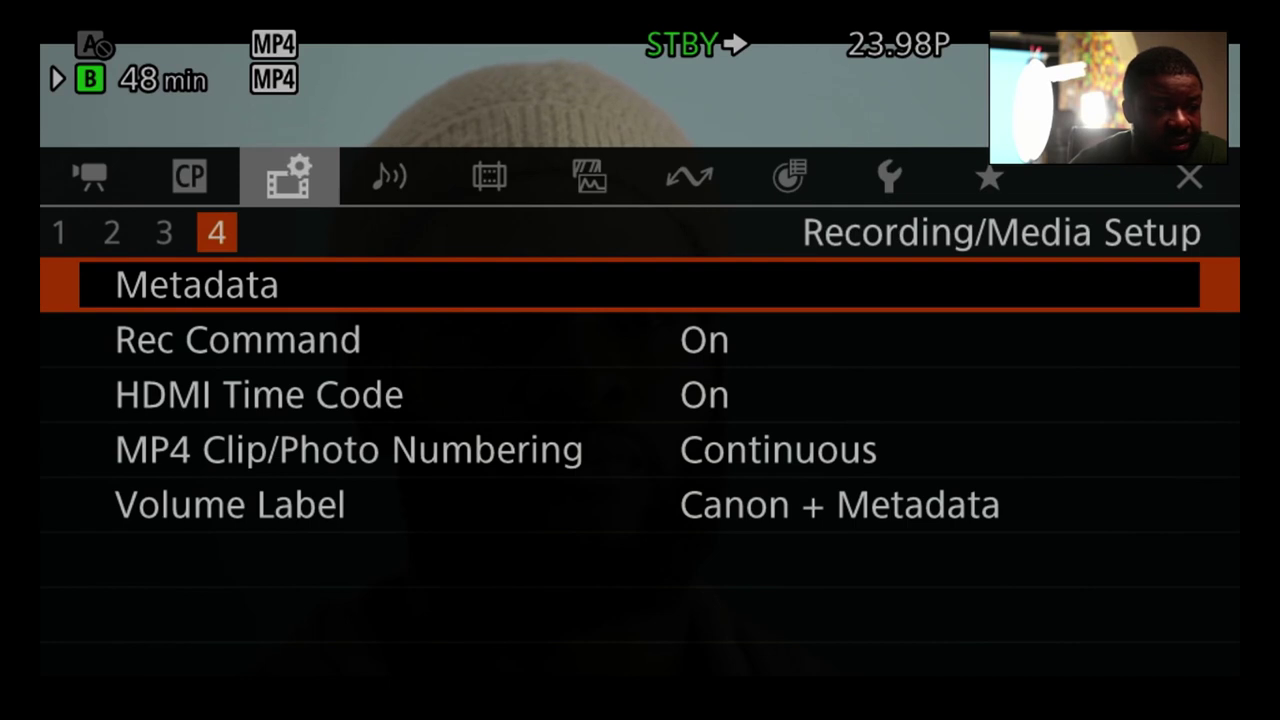
- Review the Metadata settings in Recording/Media Setup, from Lens Squeeze and User Code to Clip Numbering, and return to page 4
key(Return)
key(Down)
key(Down)
key(Down)
key(Down)
key(Down)
key(Down)
key(Down)
key(Down)
key(Down)
key(Down)
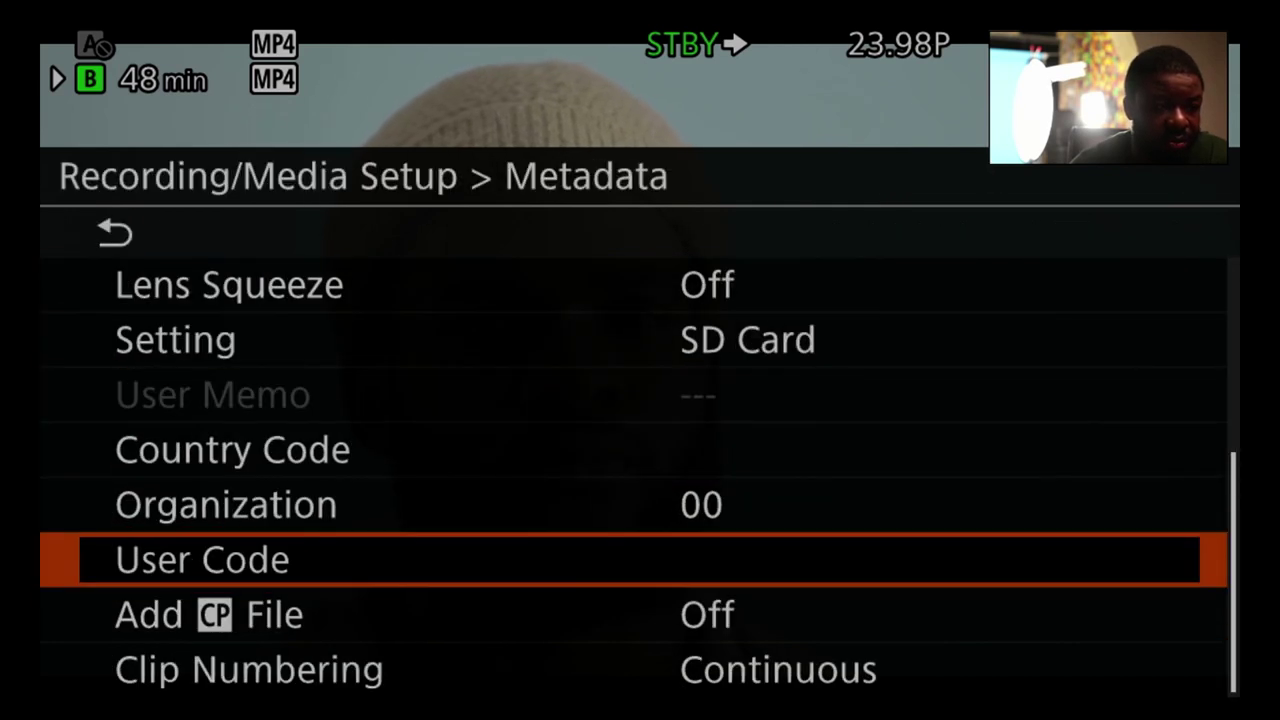
key(Down)
key(Down)
key(Down)
key(Return)
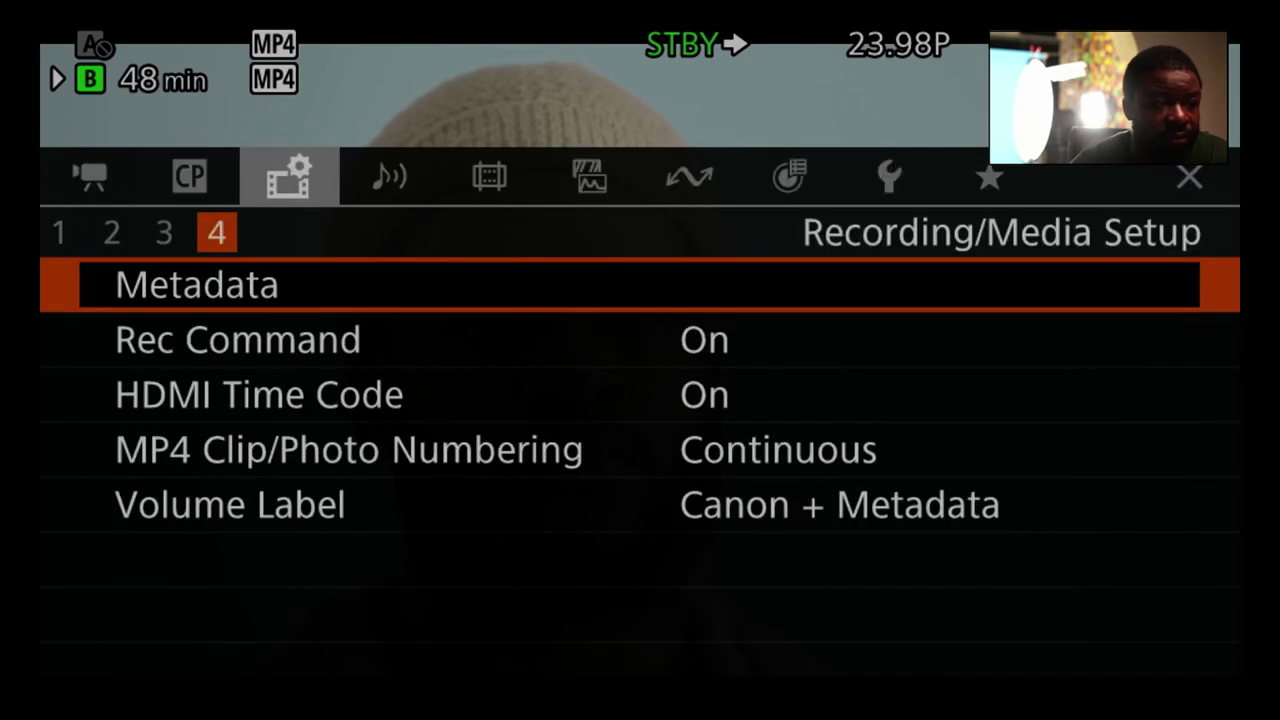
- Review the Rec Command, HDMI Time Code, MP4 Clip/Photo Numbering and Volume Label settings on page 4 of Recording/Media Setup
key(Down)
key(Down)
key(Down)
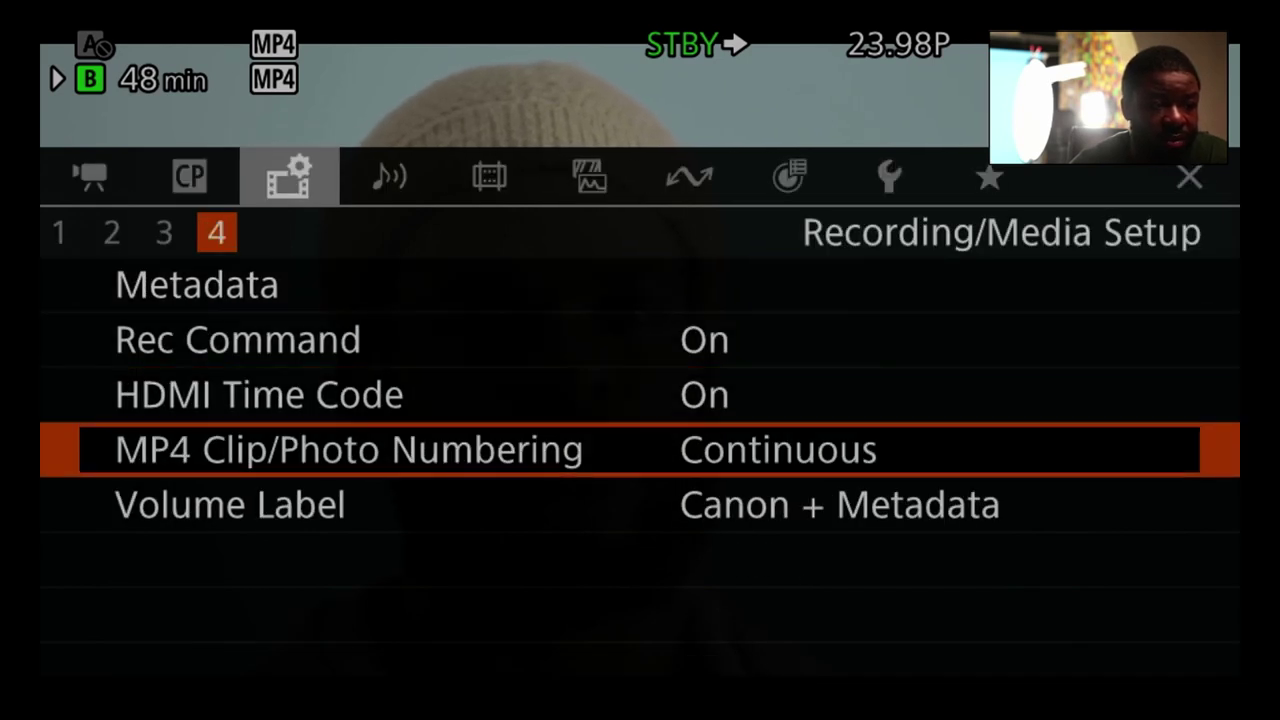
key(Down)
key(Down)
key(Down)
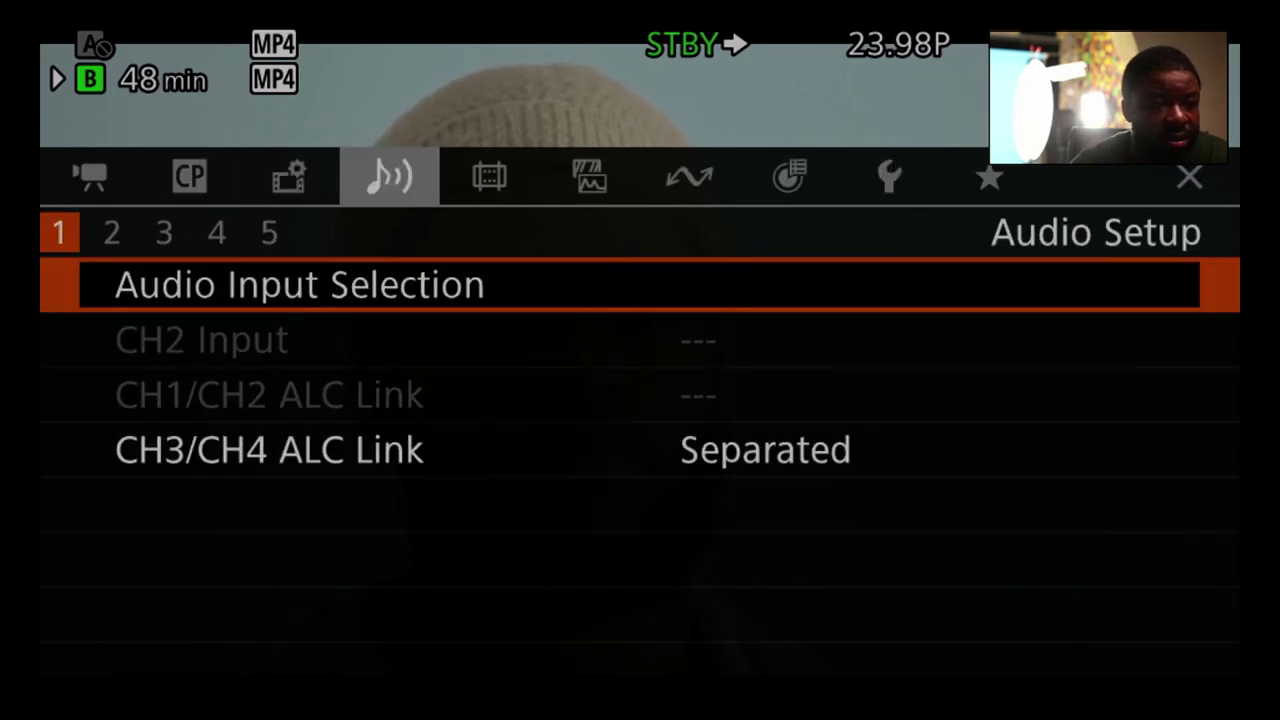
- Open Audio Input Selection in Audio Setup and examine the CH1/CH2 and CH3/CH4 input assignments
key(Up)
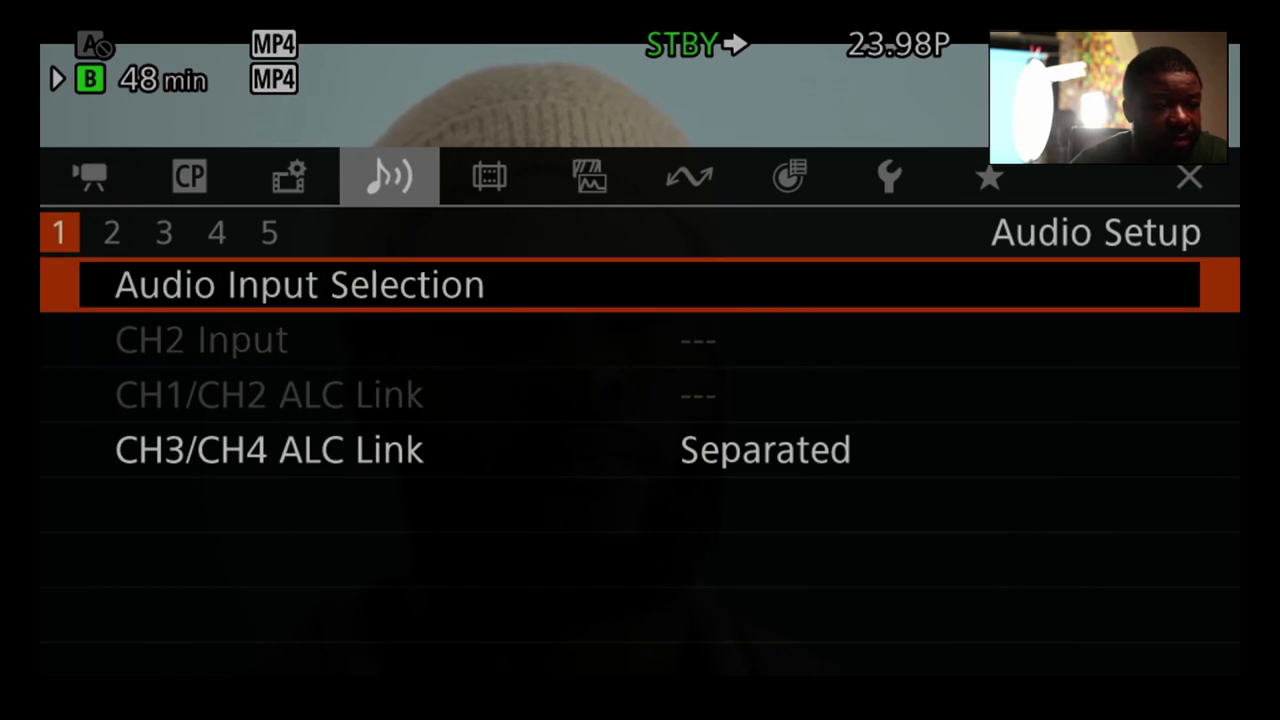
key(Down)
key(Up)
key(Return)
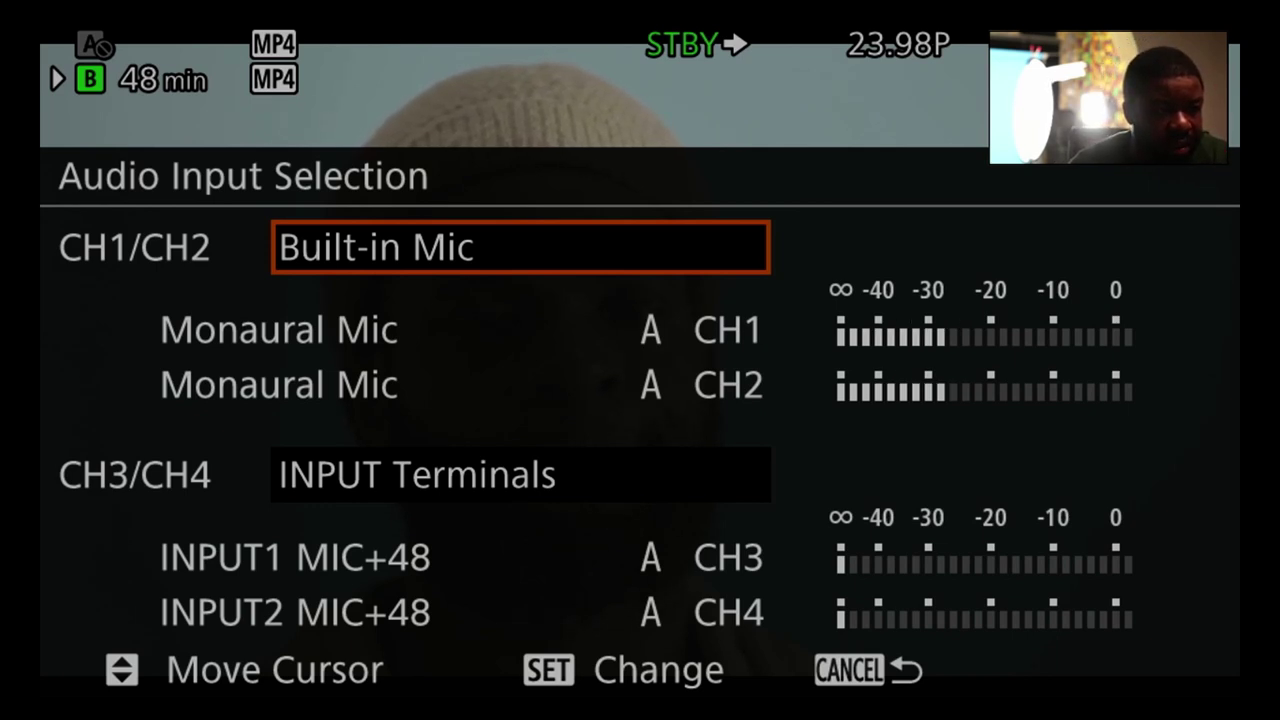
key(Down)
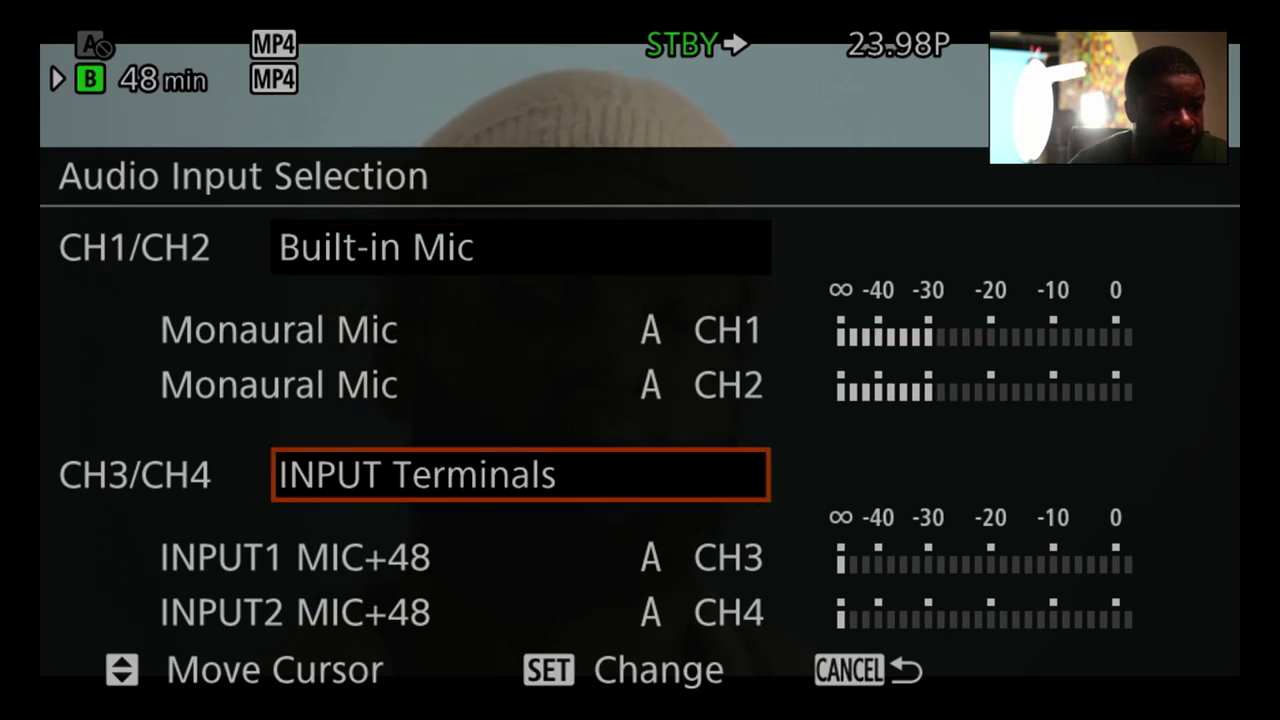
key(Up)
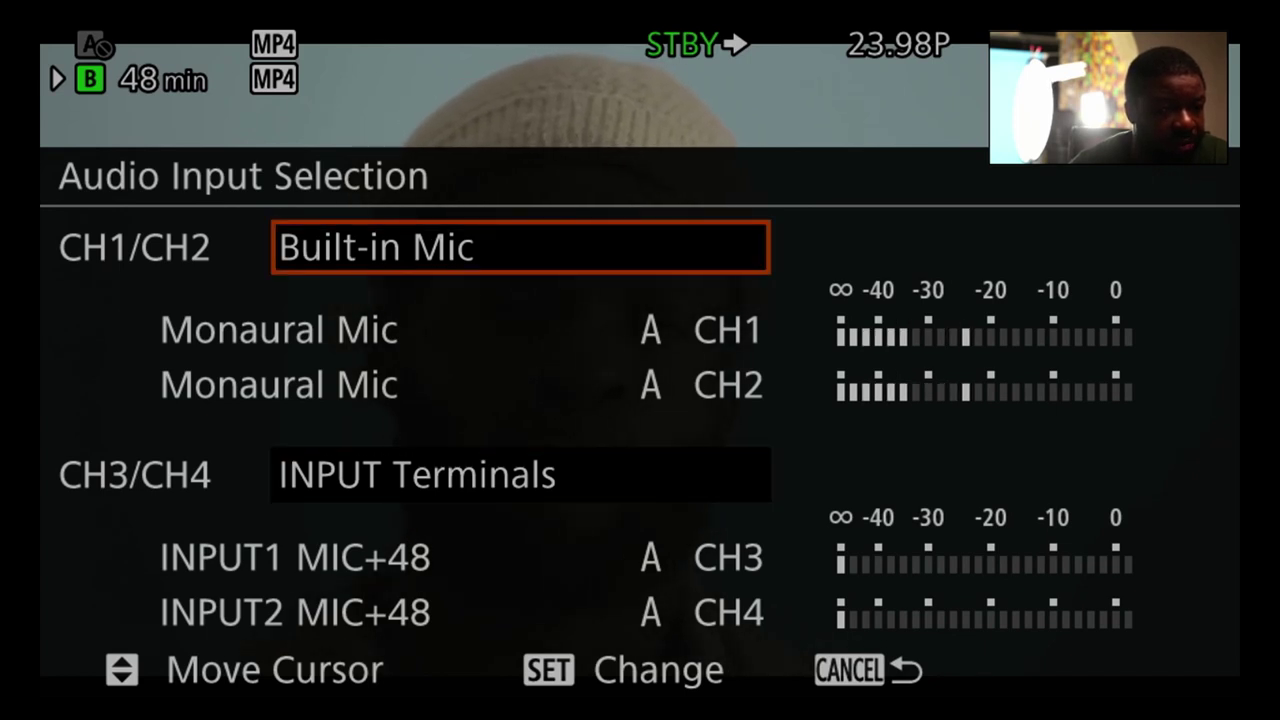
- Review the CH1/CH2 input choices INPUT Terminals, MIC Terminal and Built-in Mic, keep Built-in Mic, and leave Audio Input Selection
key(Return)
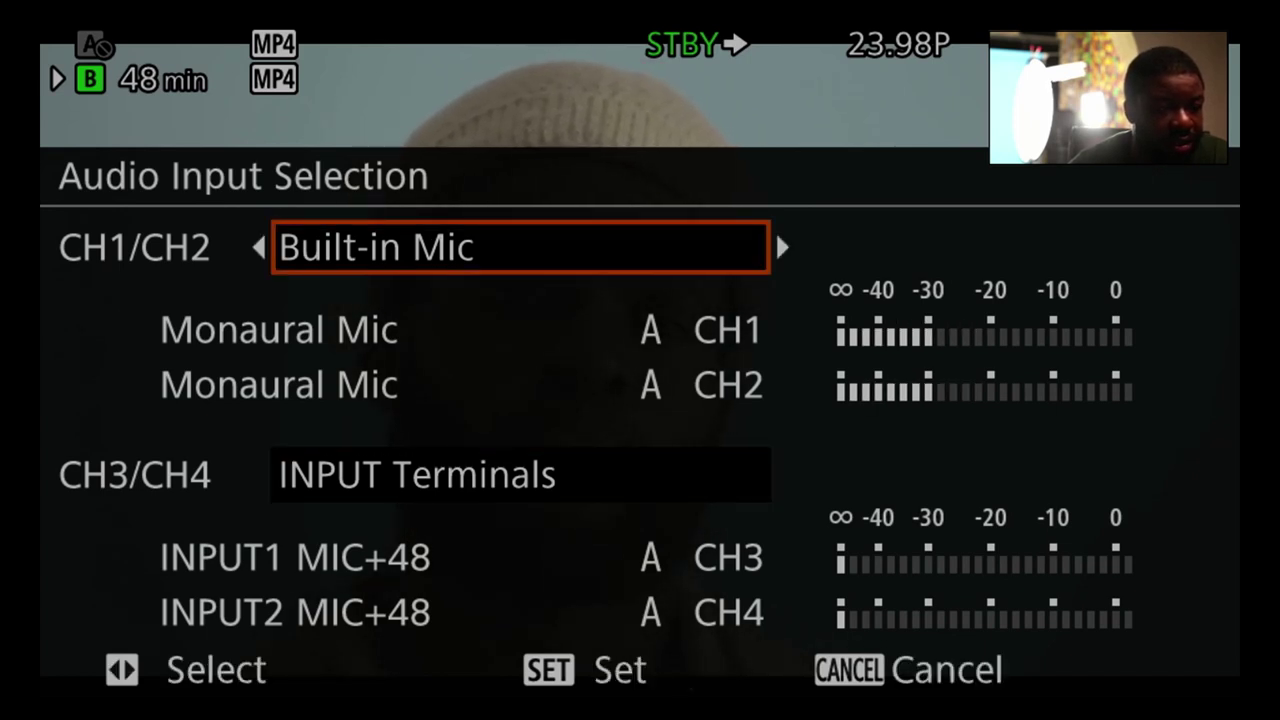
key(Right)
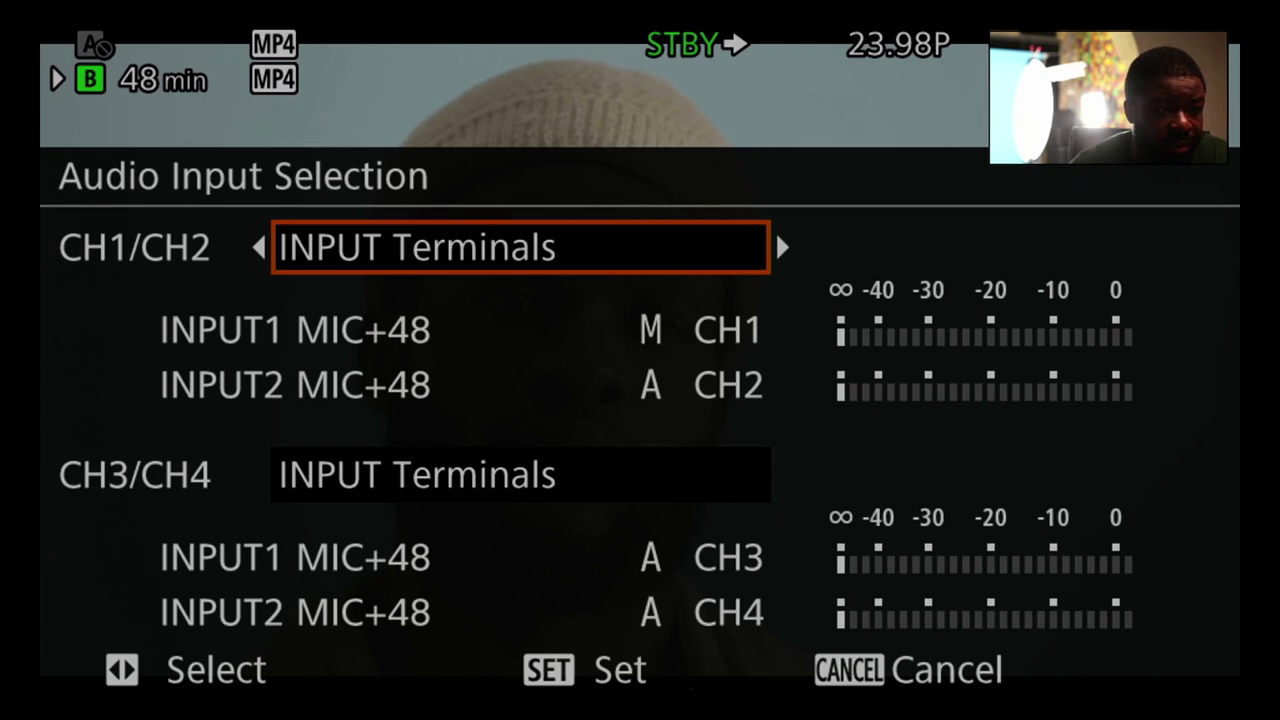
key(Right)
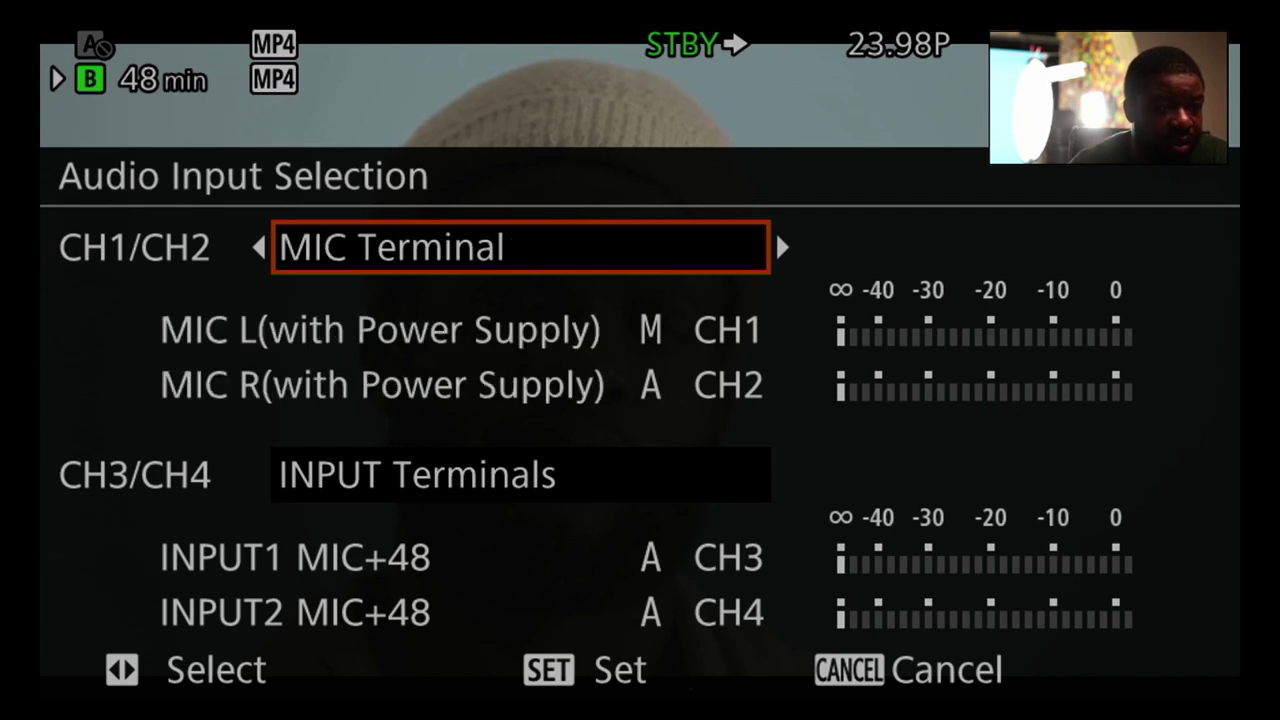
key(Right)
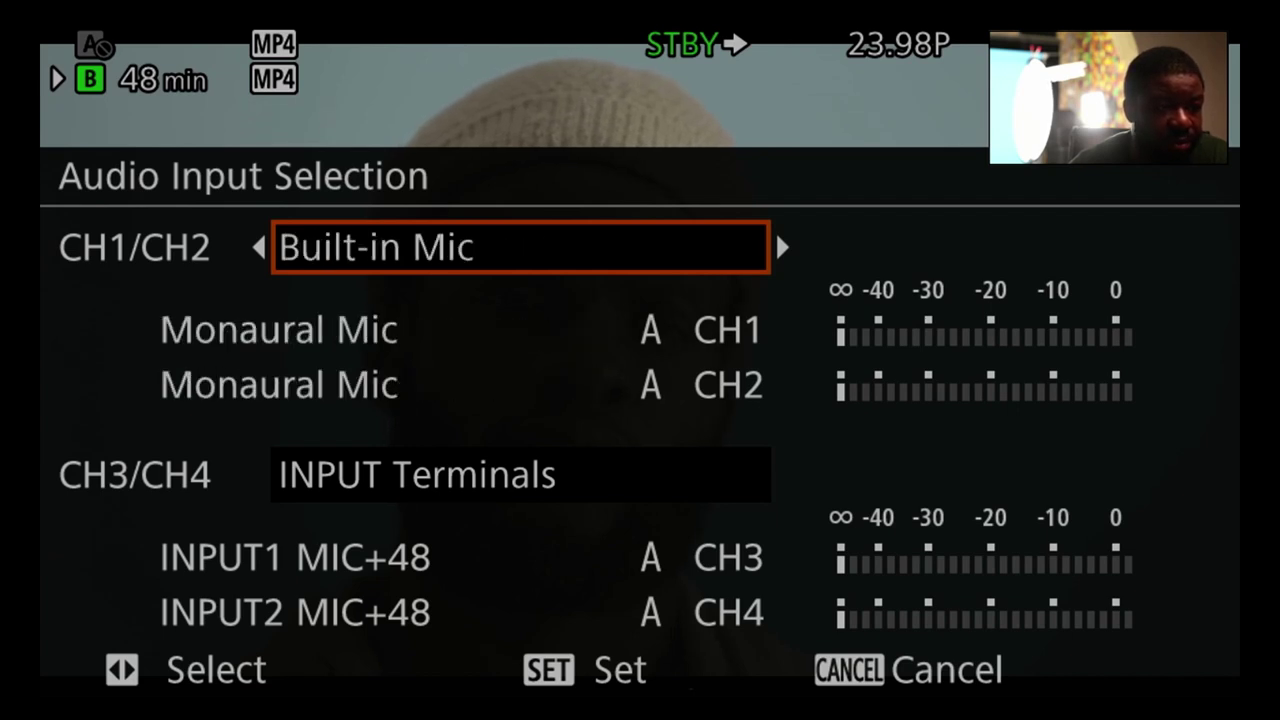
key(Left)
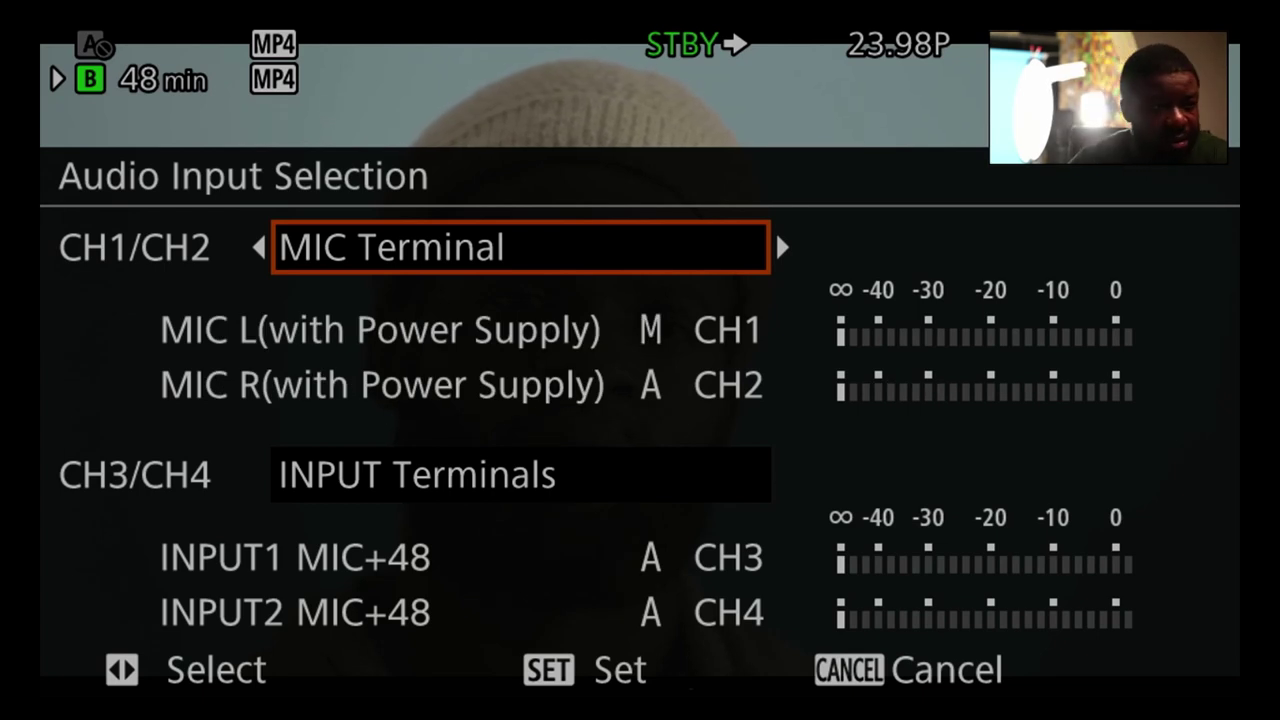
key(Right)
key(Right)
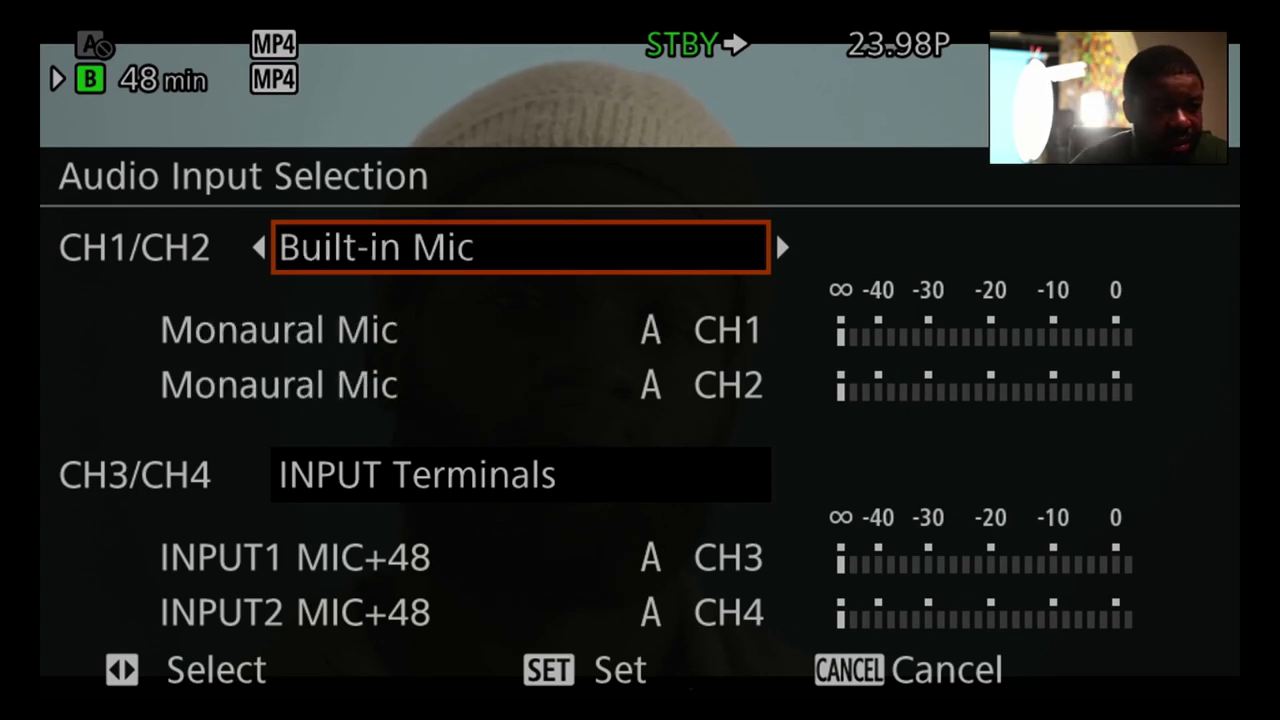
key(Right)
key(Right)
key(Right)
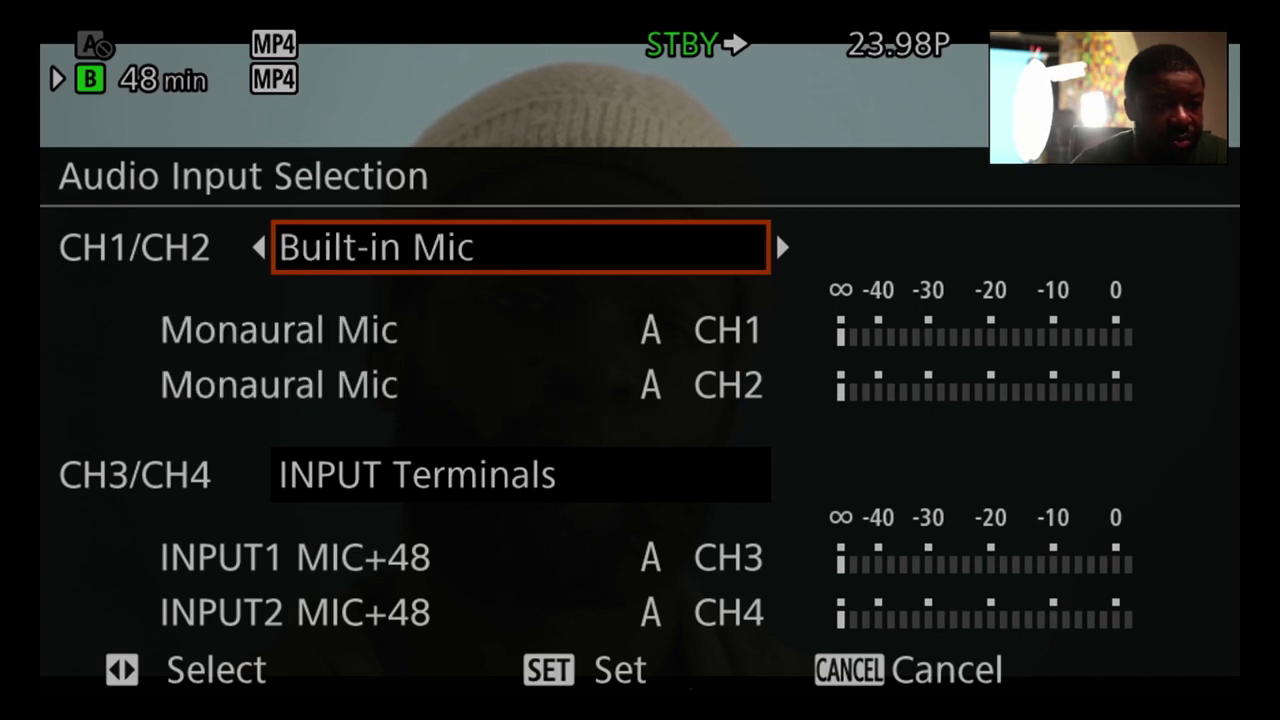
key(Left)
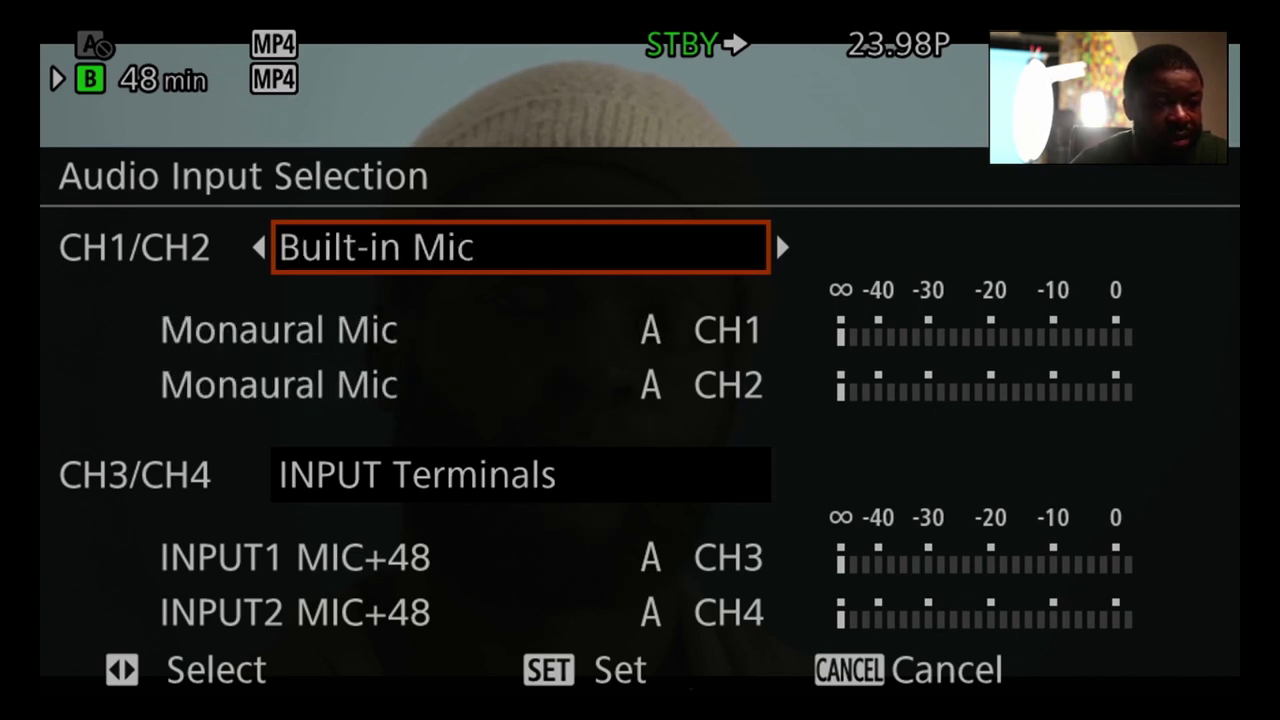
key(Return)
key(Down)
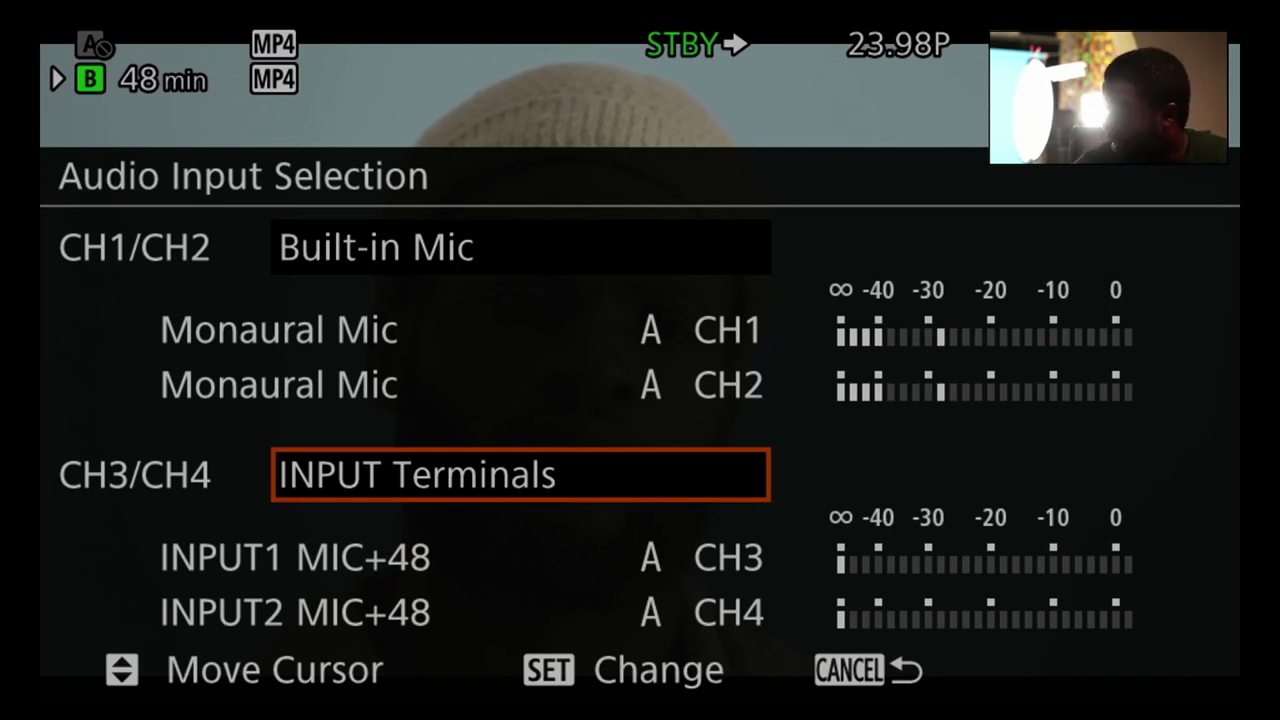
key(Escape)
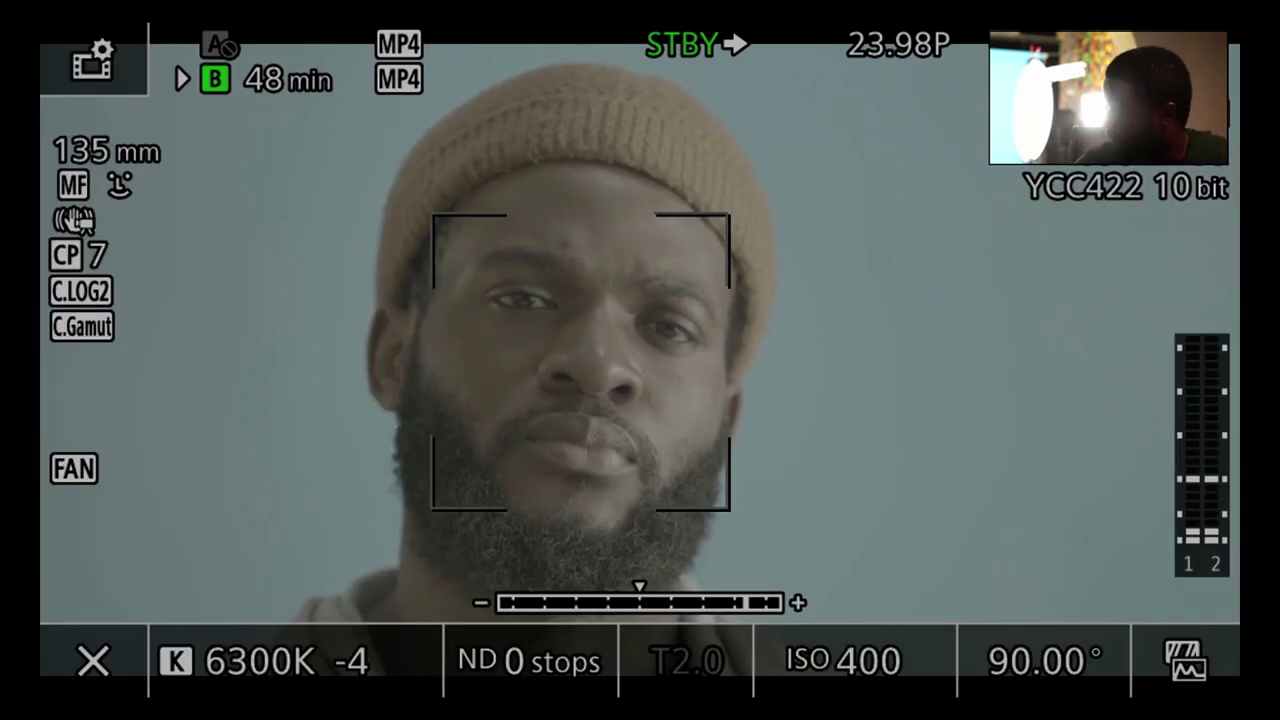
- Return to Audio Setup and review the Audio Rec Level CH3 options on page 2, keeping Automatic
key(Menu)
key(Down)
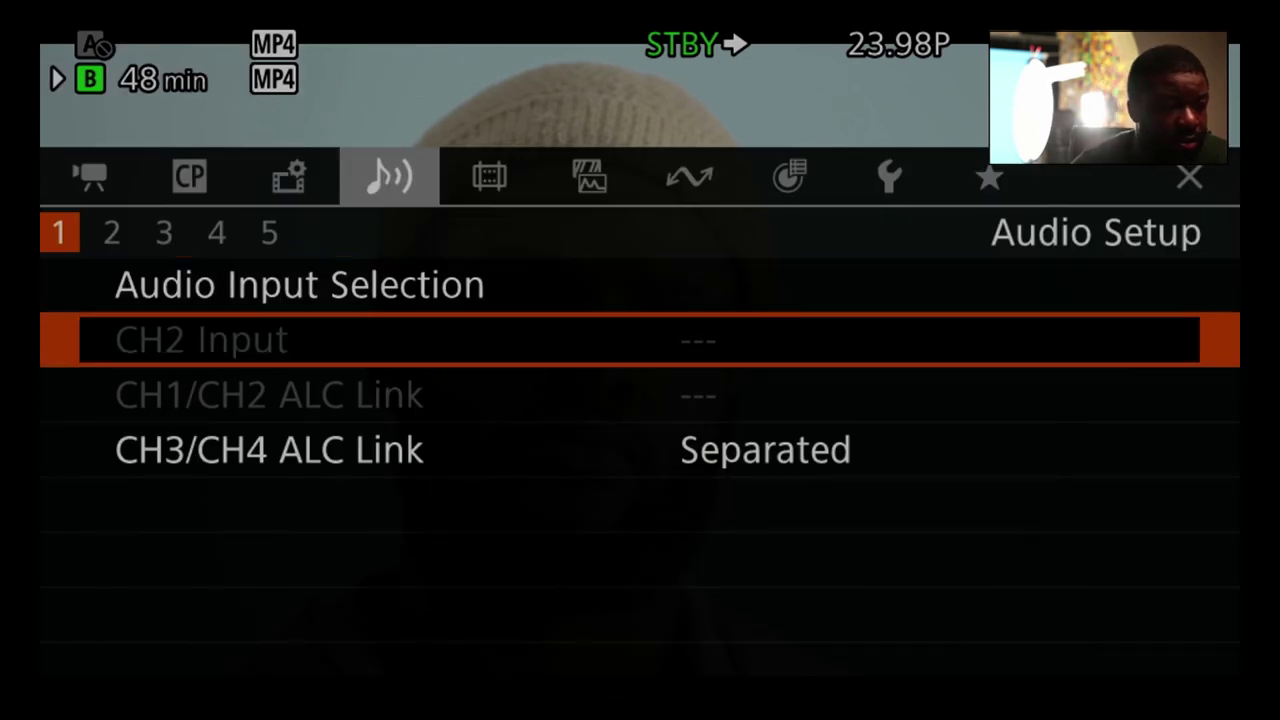
key(Down)
key(Down)
key(Down)
key(Down)
key(Down)
key(Up)
key(Up)
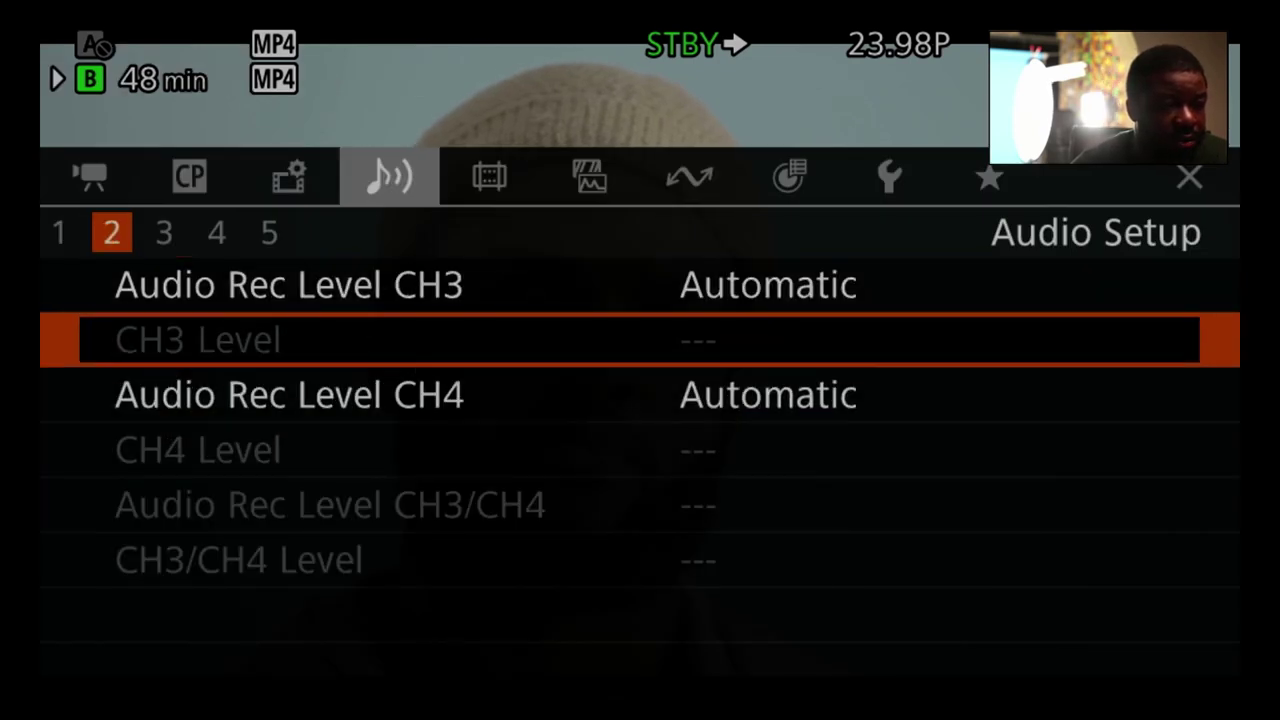
key(Return)
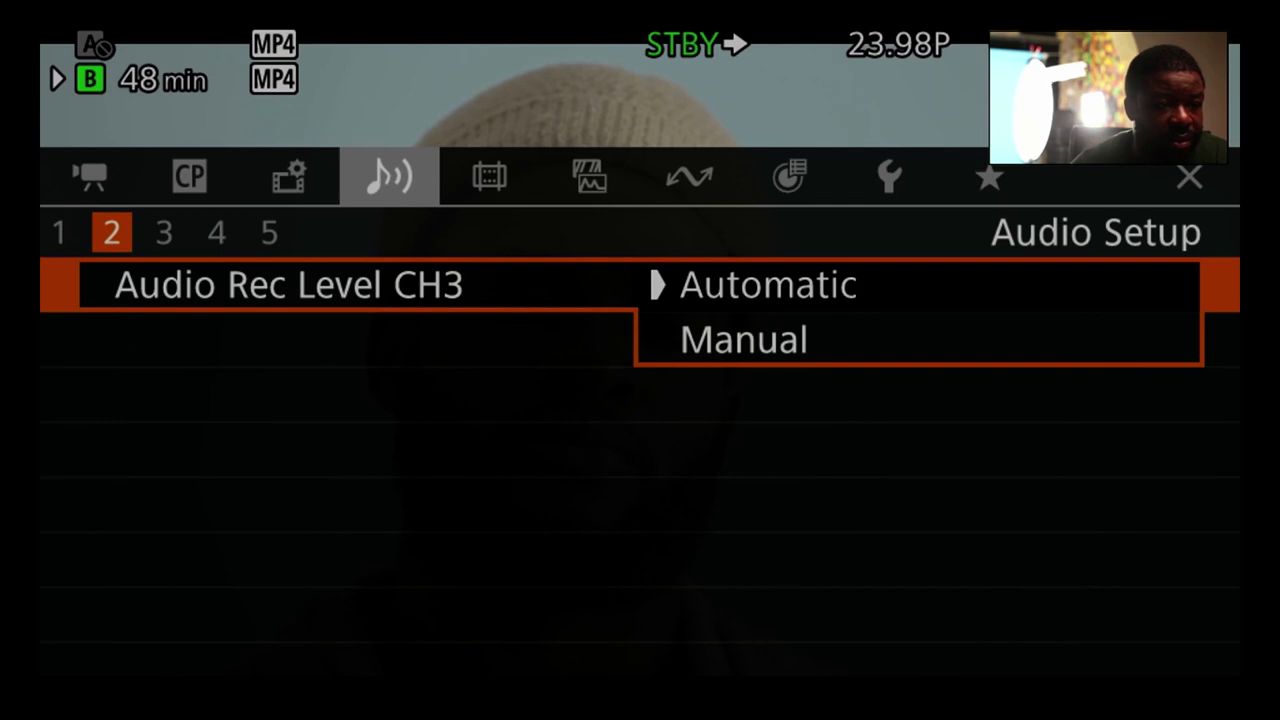
key(Return)
key(Down)
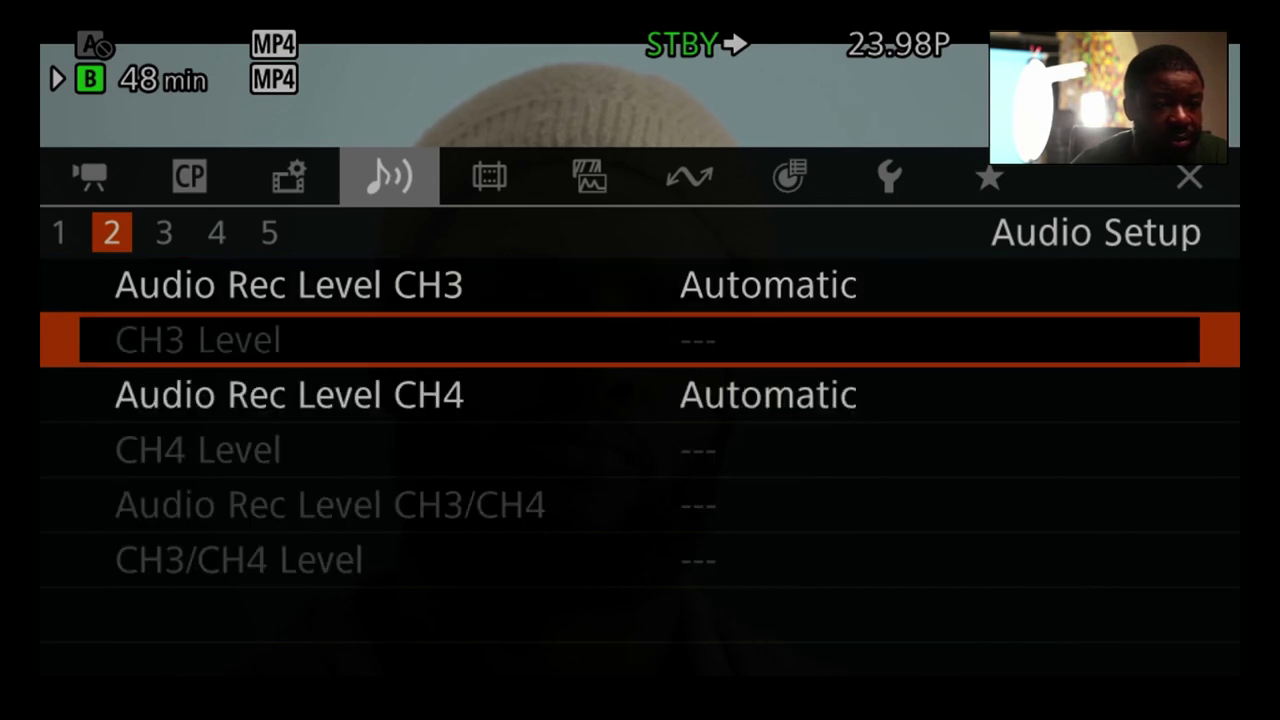
- Review the remaining CH3/CH4 level settings and the INPUT 1 and INPUT 2 mic trimming and attenuation settings in Audio Setup
key(Down)
key(Down)
key(Down)
key(Down)
key(Down)
key(Down)
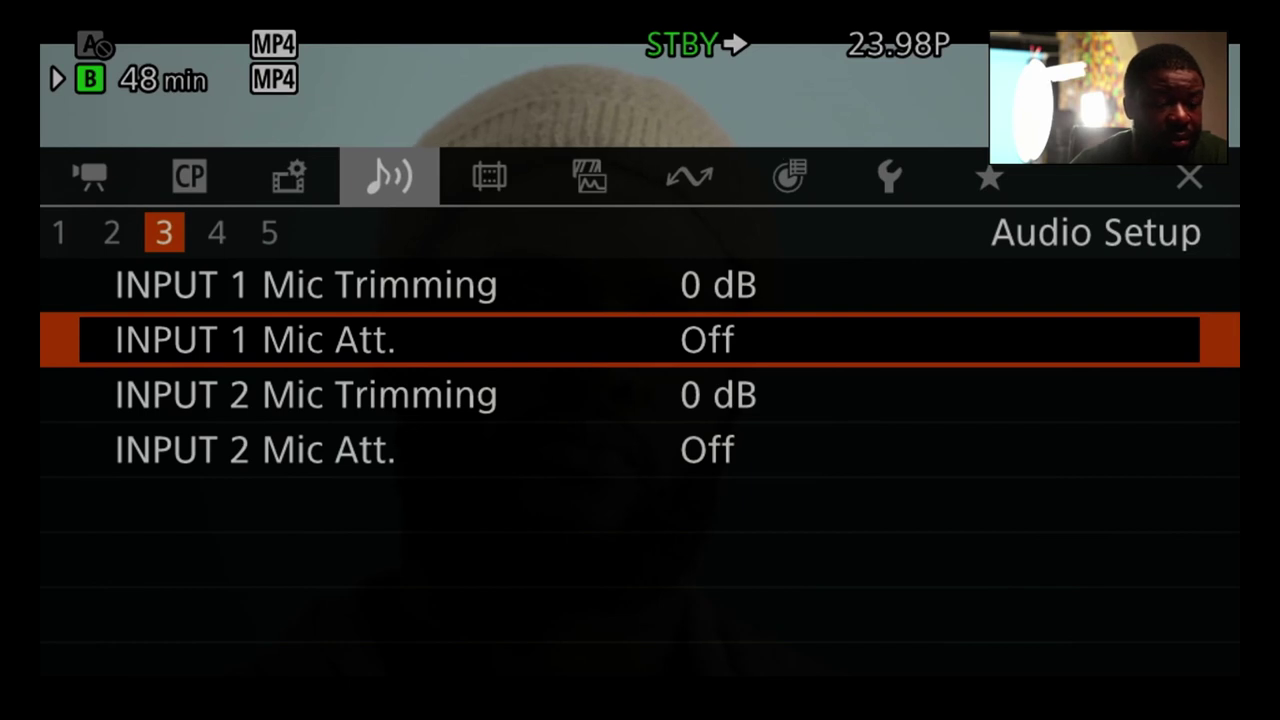
key(Down)
key(Down)
key(Down)
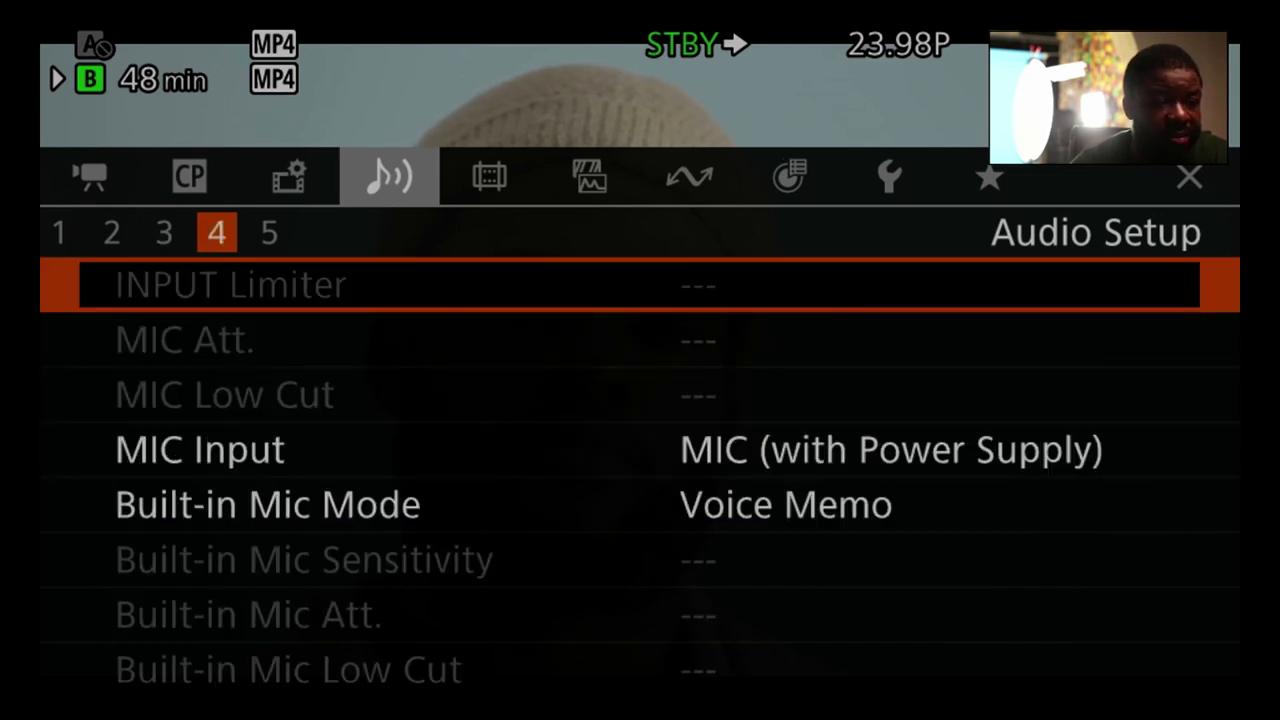
- Review the microphone settings on page 4 of Audio Setup and the Built-in Mic Mode options, keeping Voice Memo
key(Down)
key(Down)
key(Down)
key(Down)
key(Down)
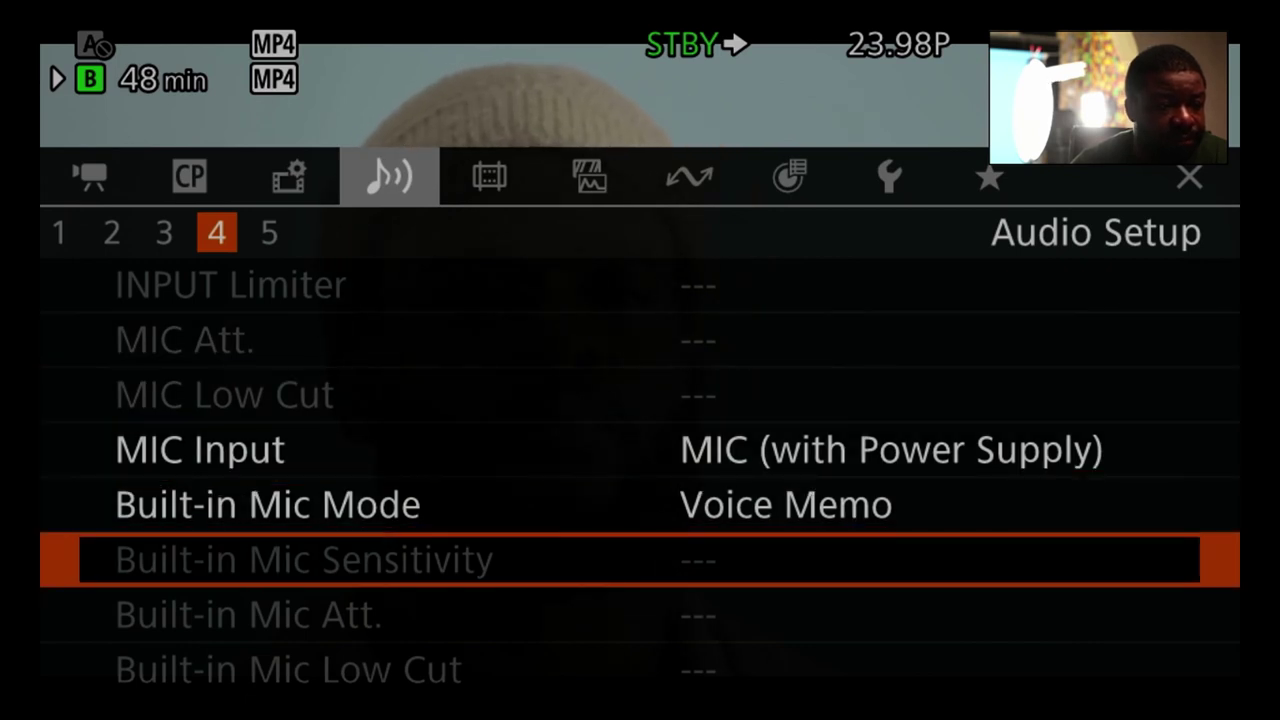
key(Down)
key(Down)
key(Down)
key(Up)
key(Up)
key(Up)
key(Up)
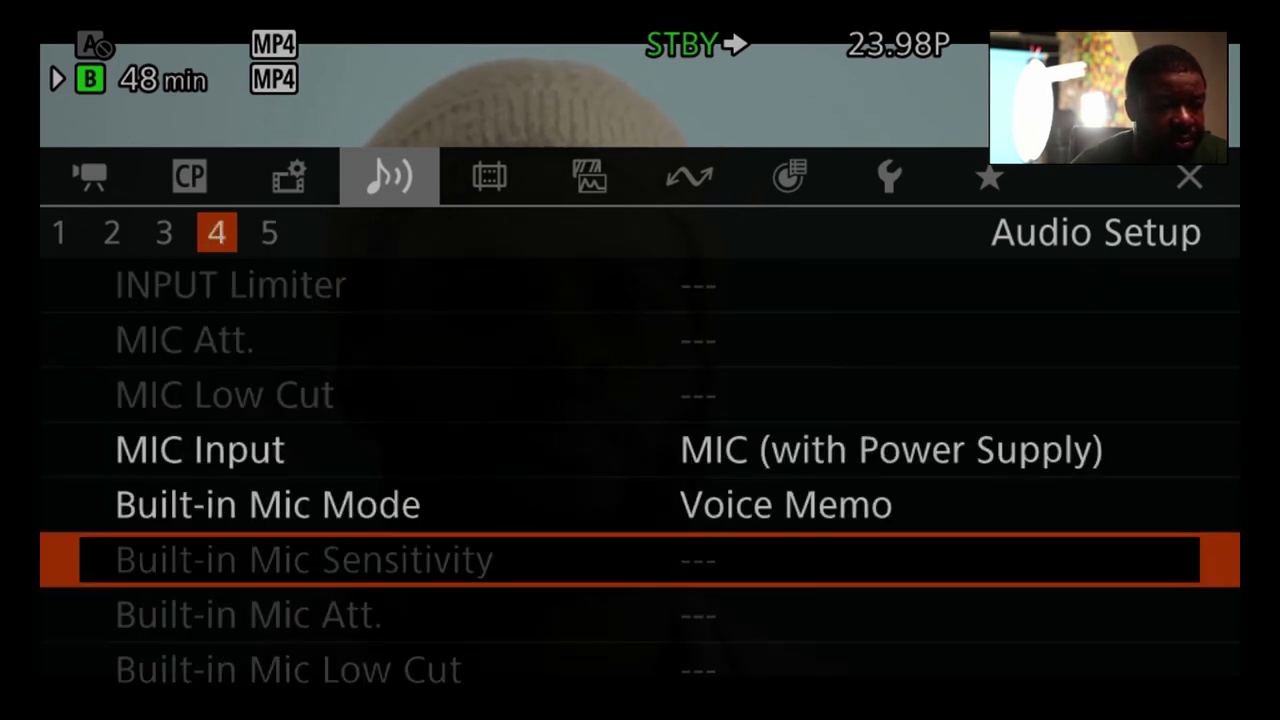
key(Return)
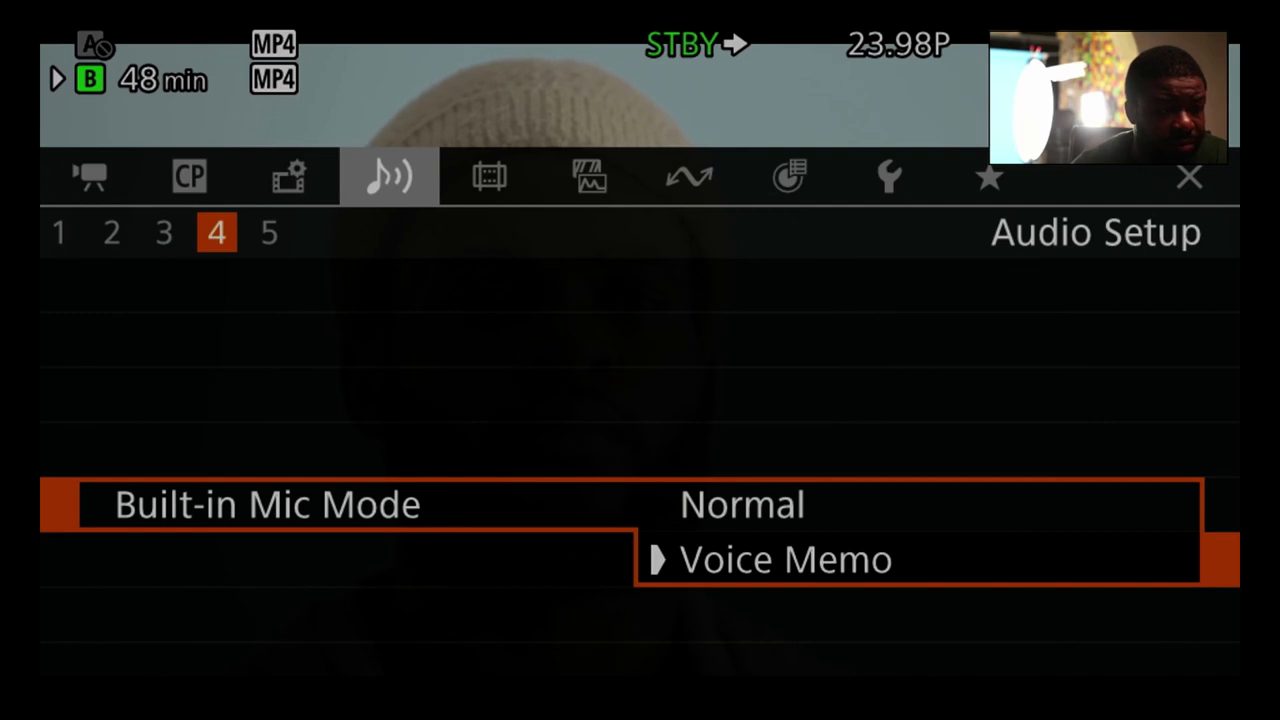
key(Return)
- Review the 1 kHz Tone, Headphone Volume and Monitor Channels settings on page 5 of Audio Setup
key(Down)
key(Down)
key(Down)
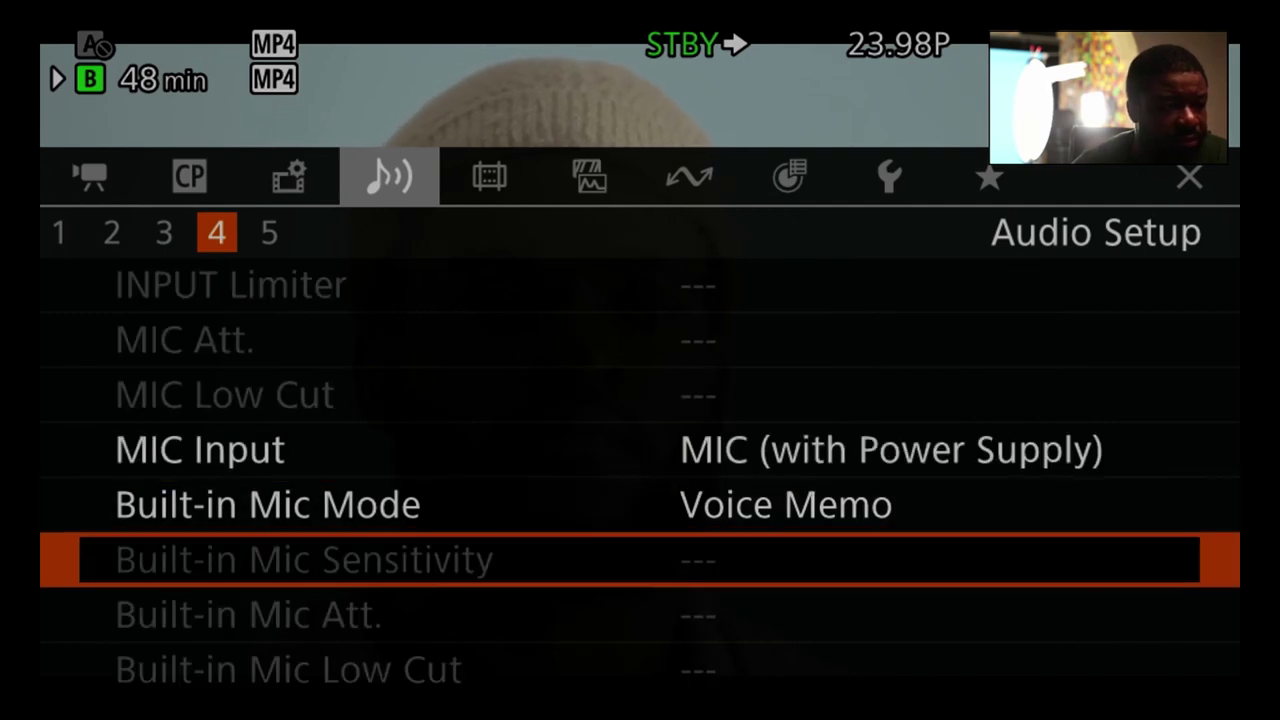
key(Down)
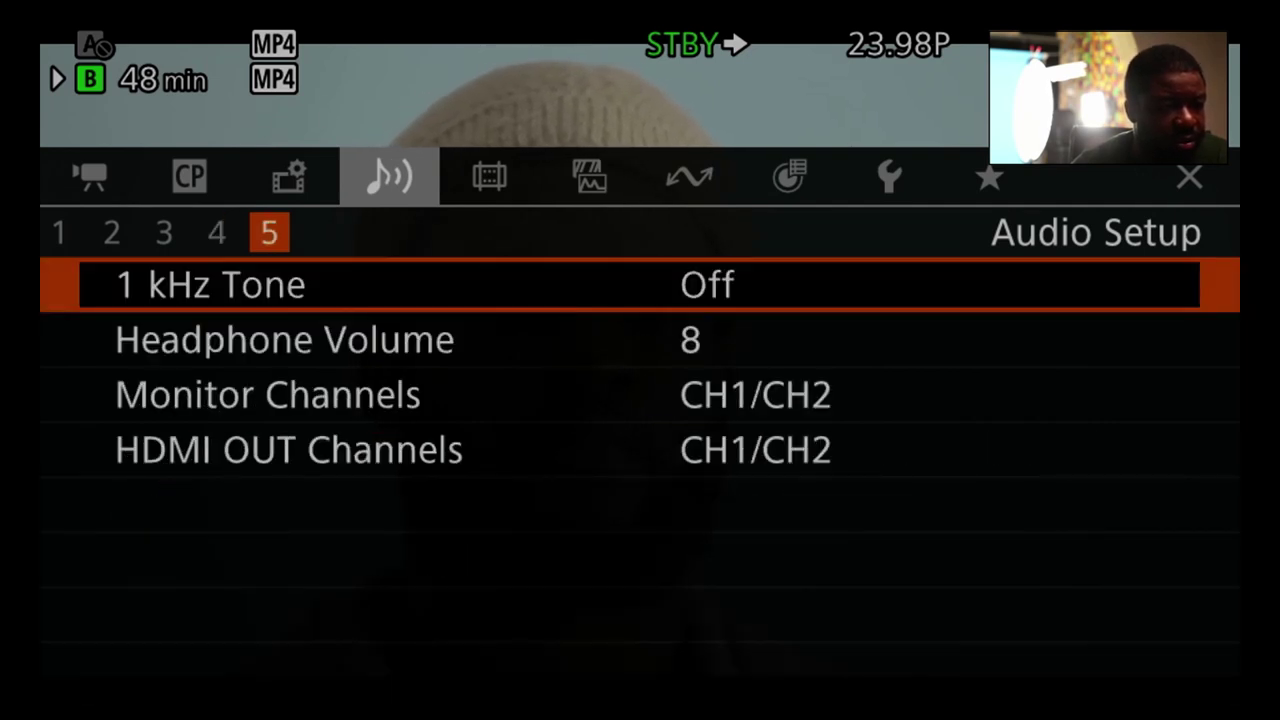
key(Down)
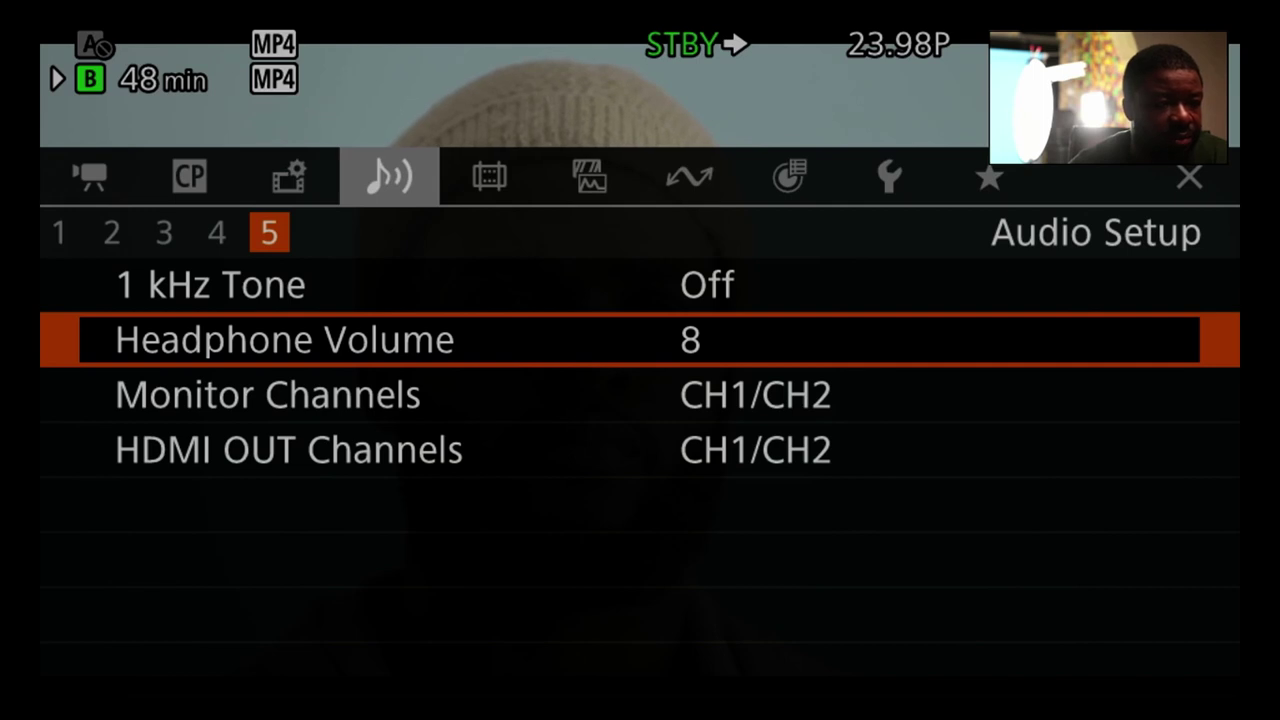
key(Down)
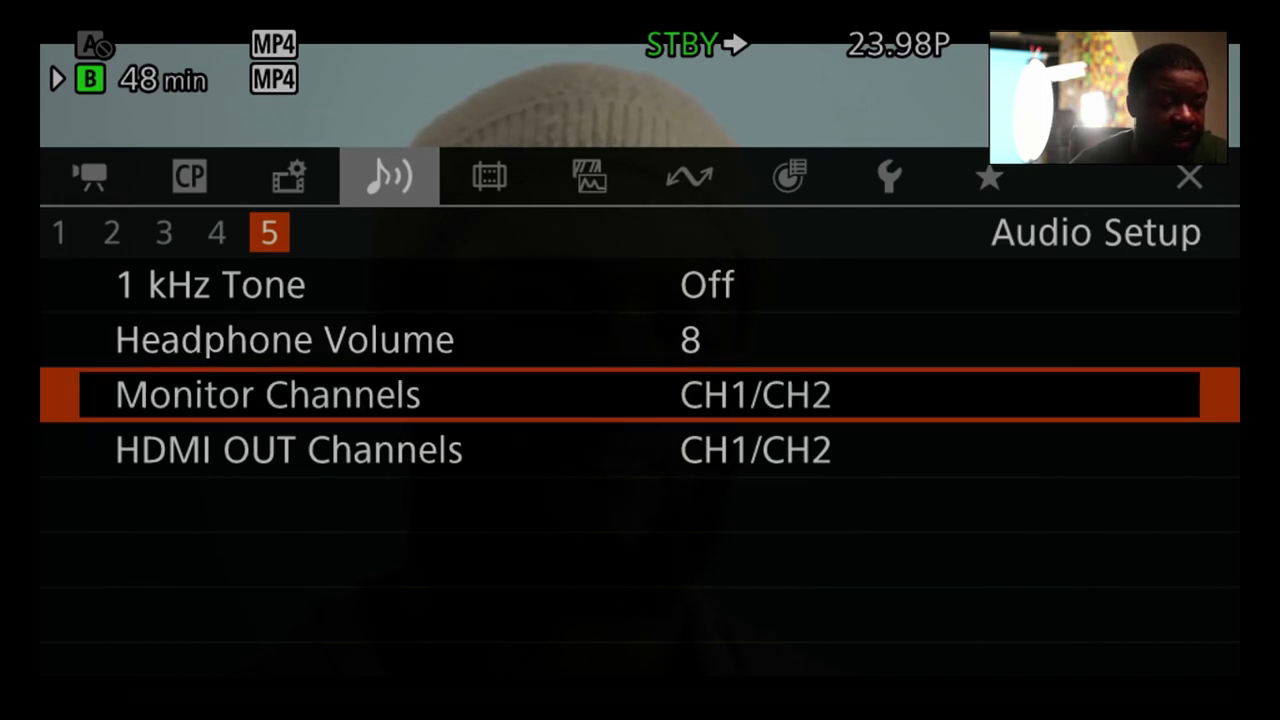
key(Down)
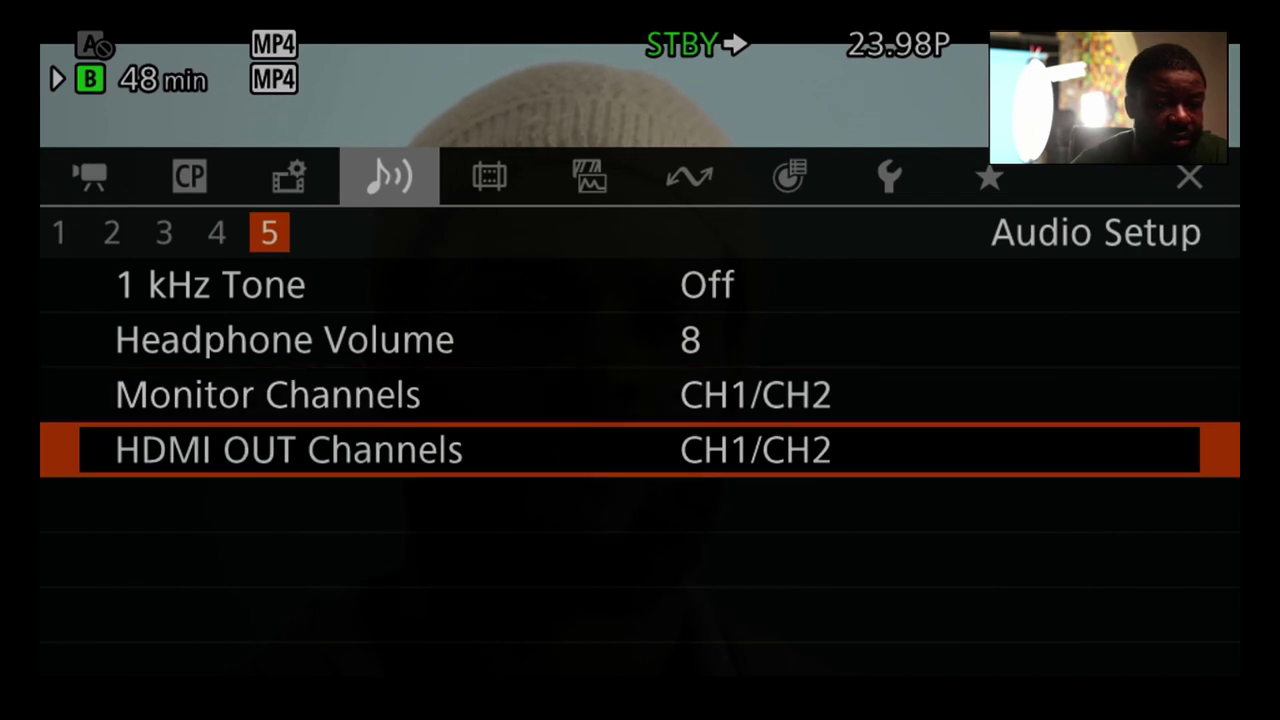
- Review the HDMI OUT Channels options, keeping CH1/CH2
key(Return)
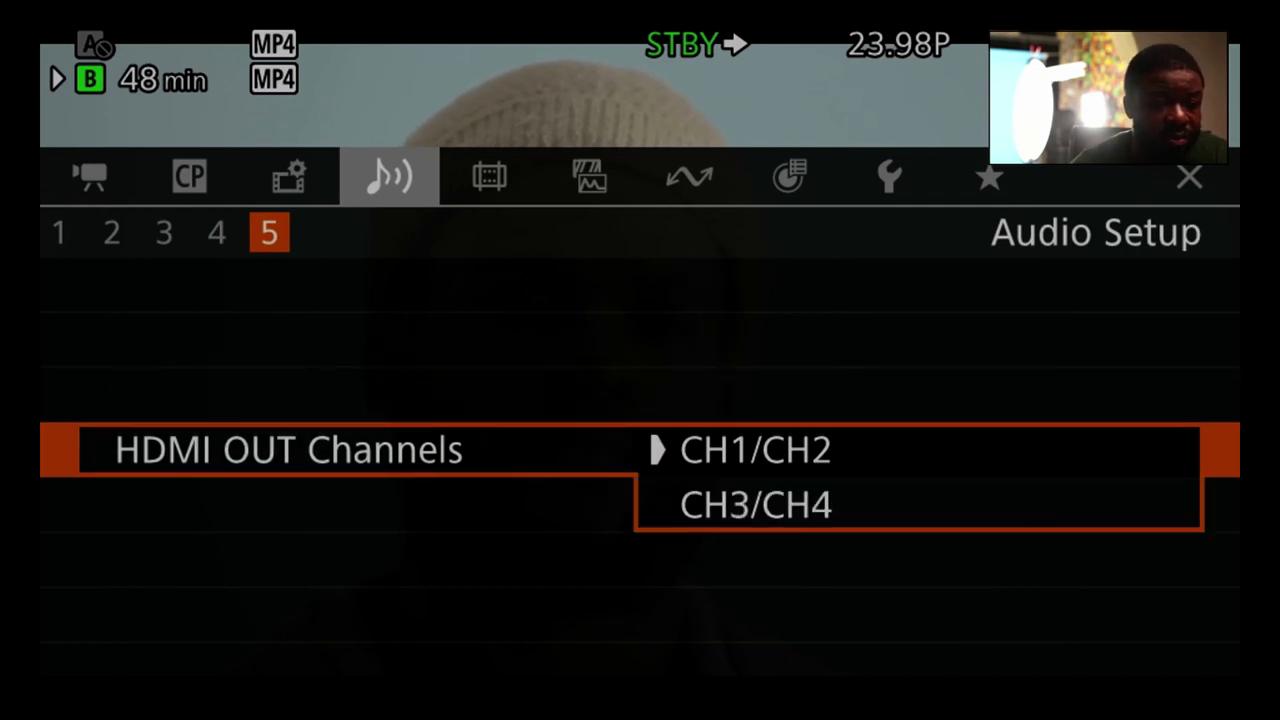
key(Down)
key(Up)
key(Return)
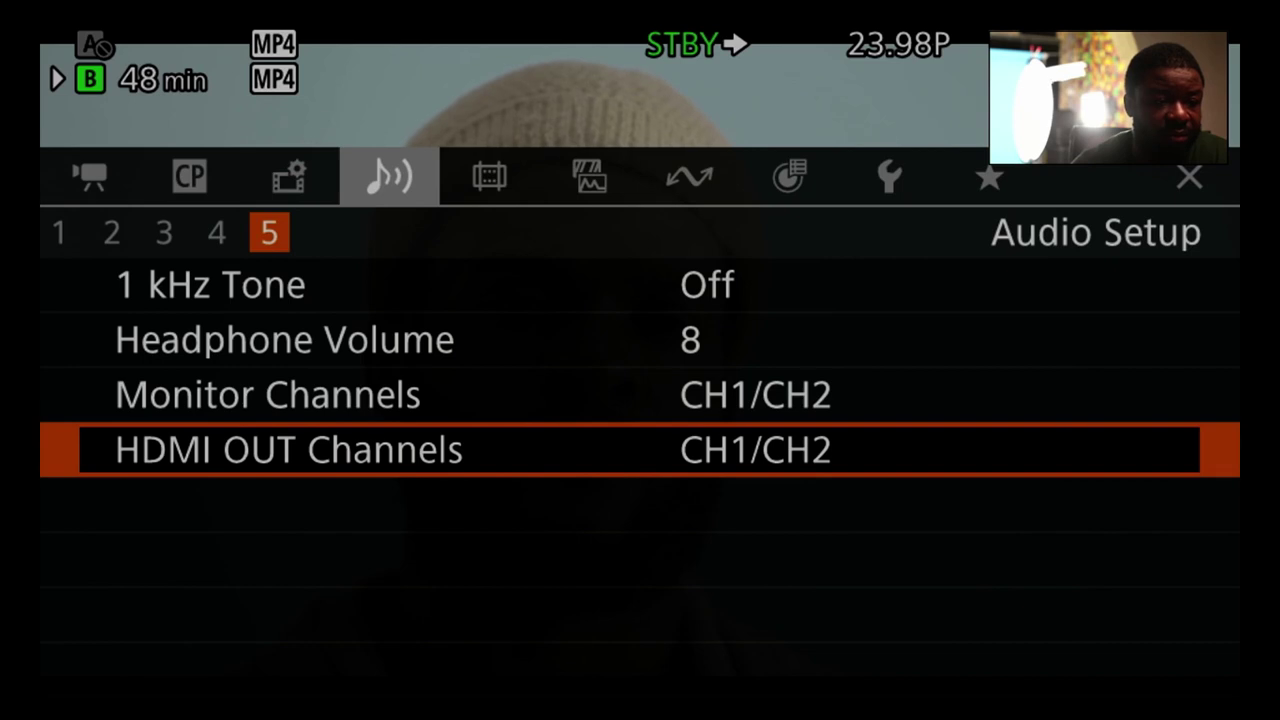
- Review the LCD brightness, contrast, color, sharpness, luminance and mirror image settings on page 1 of Monitoring Setup
key(Right)
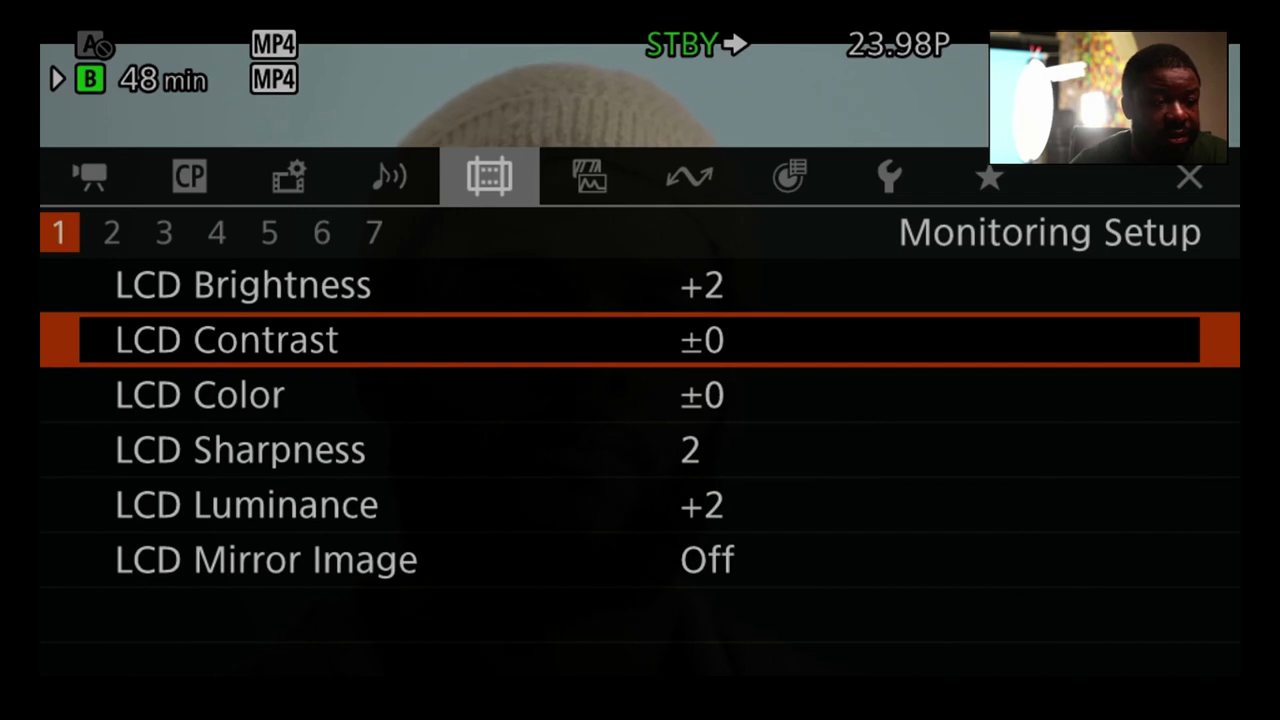
key(Left)
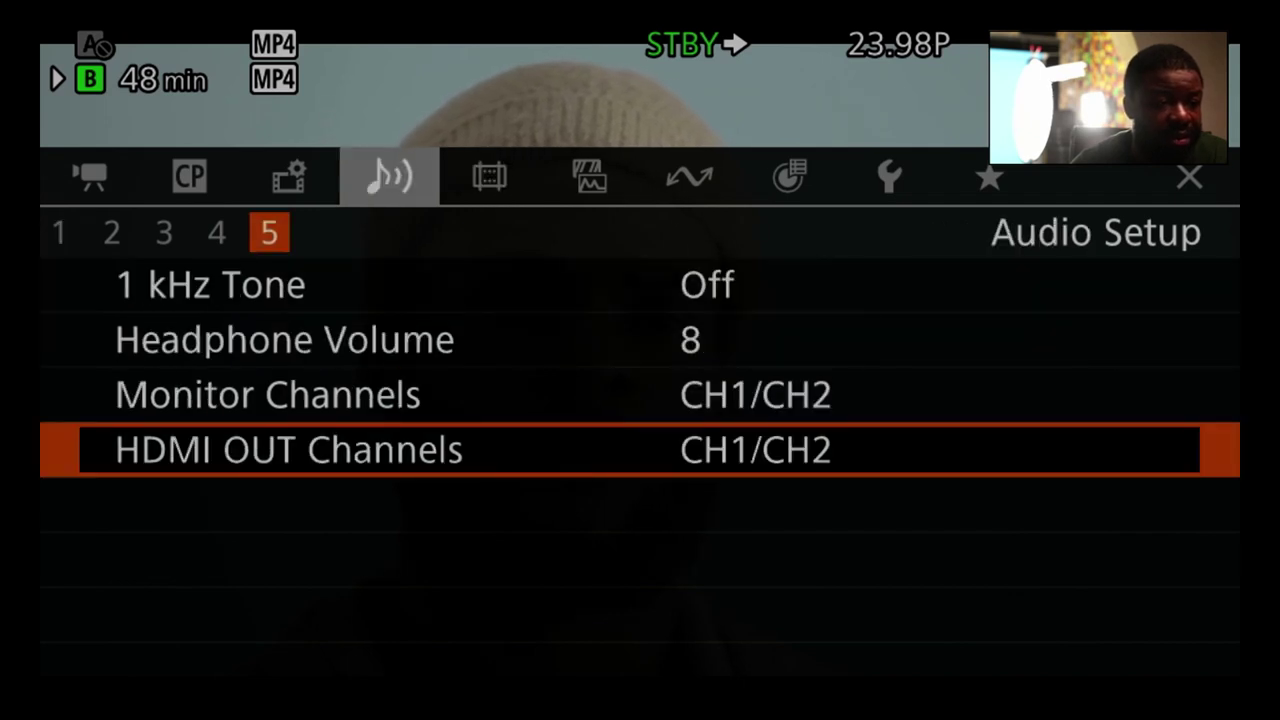
key(Right)
key(Down)
key(Down)
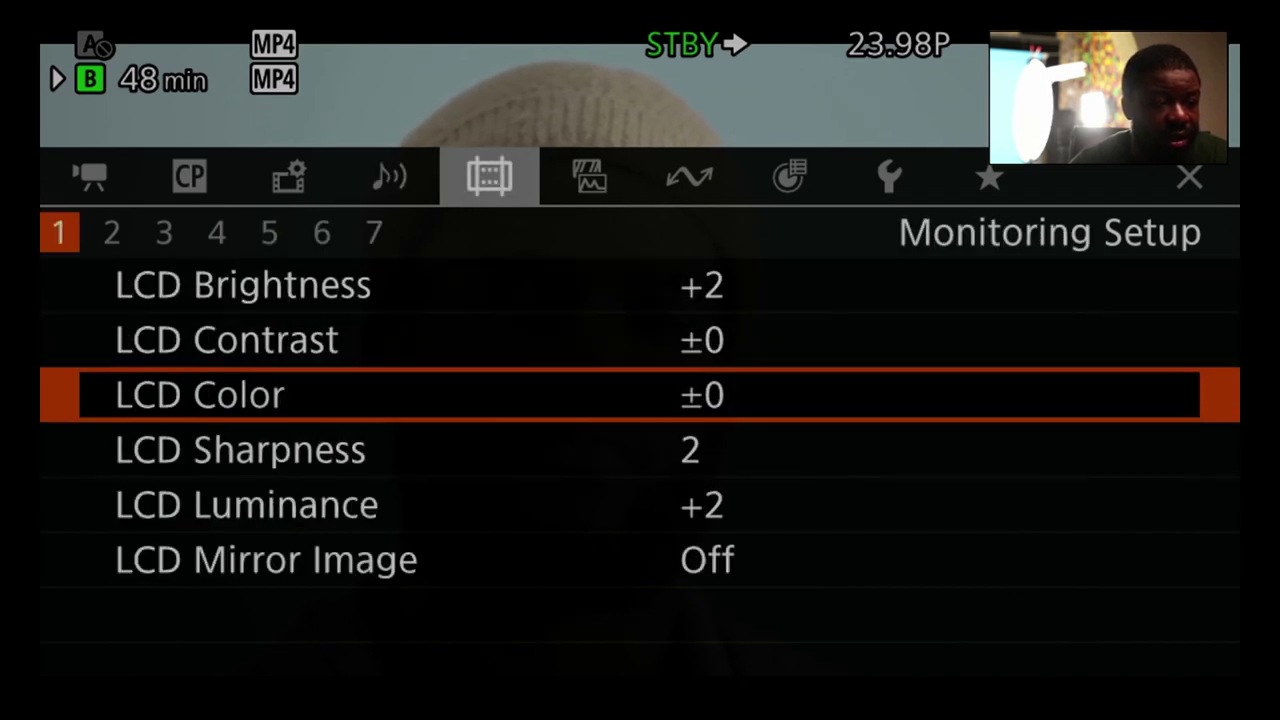
key(Down)
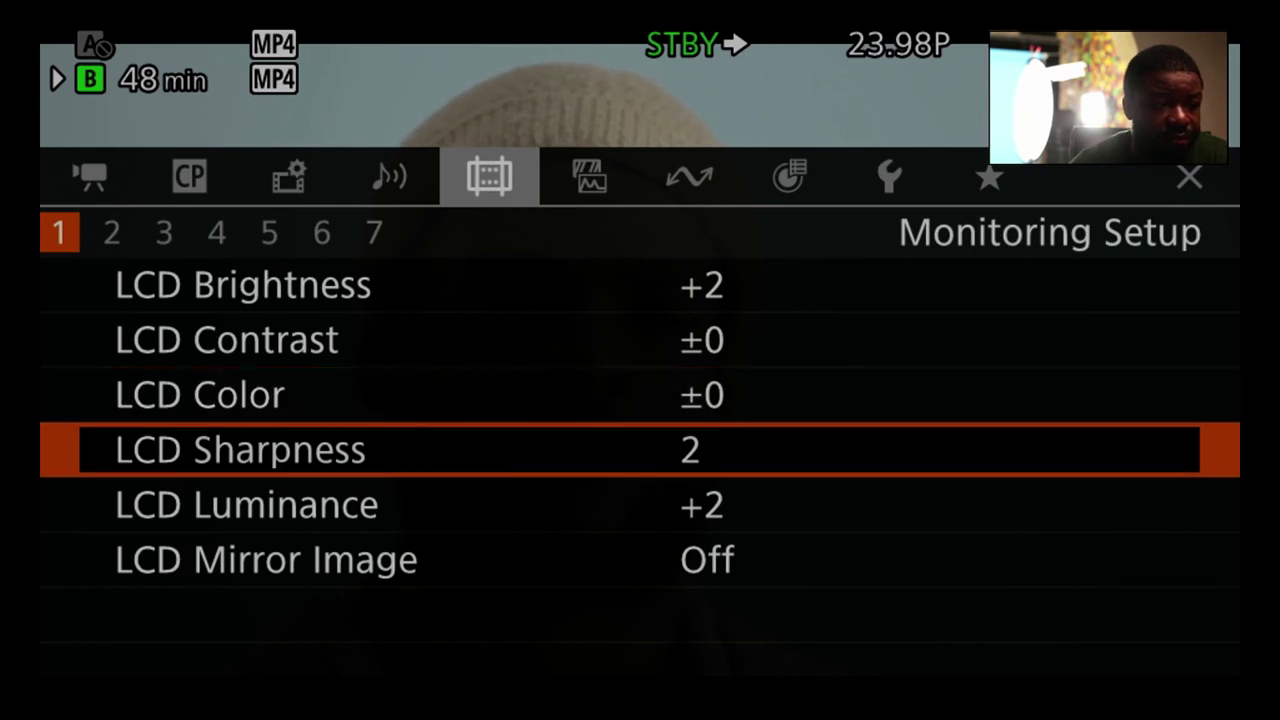
key(Up)
key(Up)
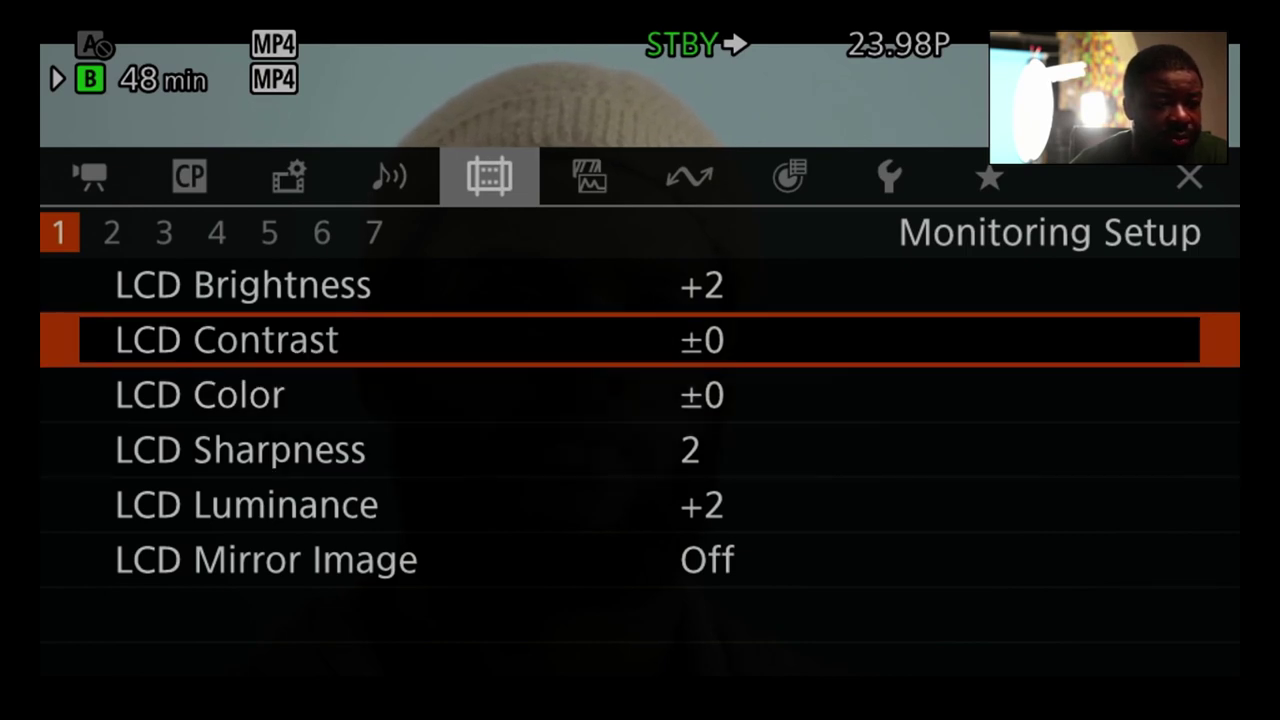
key(Up)
key(Down)
key(Down)
key(Down)
key(Down)
key(Down)
- Set Anamorphic: LCD to On on page 2 of Monitoring Setup
key(Down)
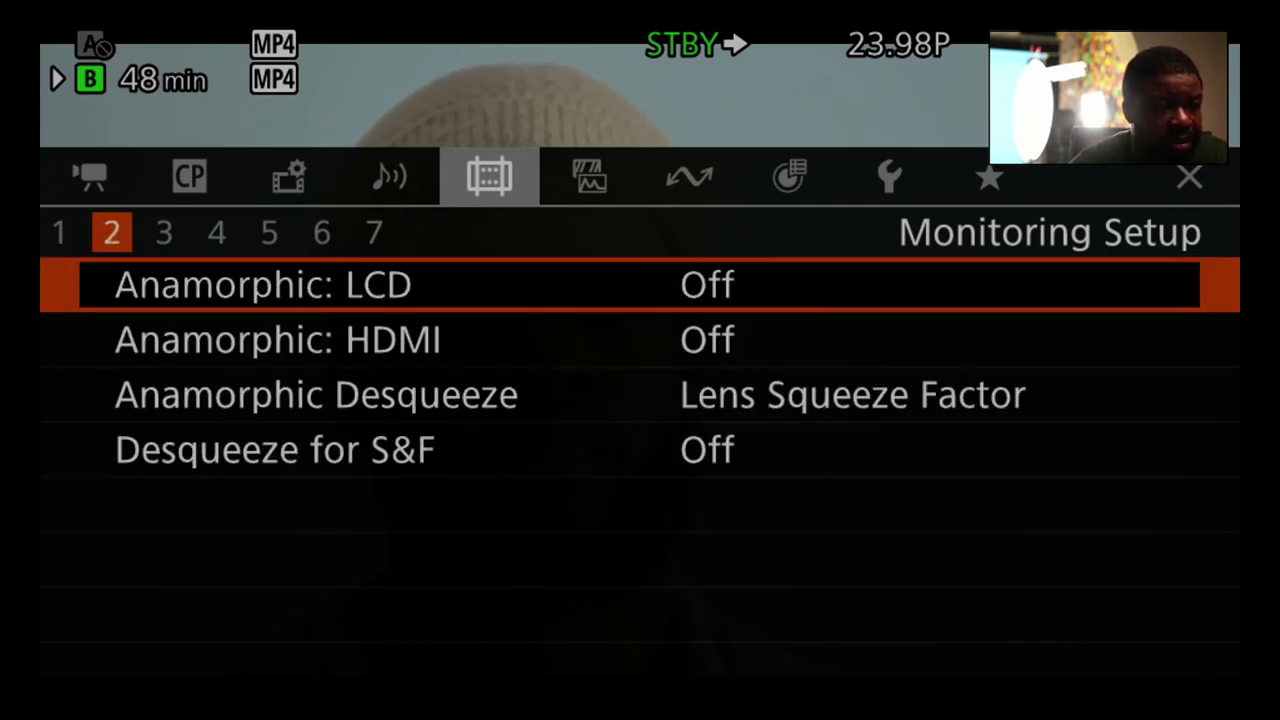
key(Return)
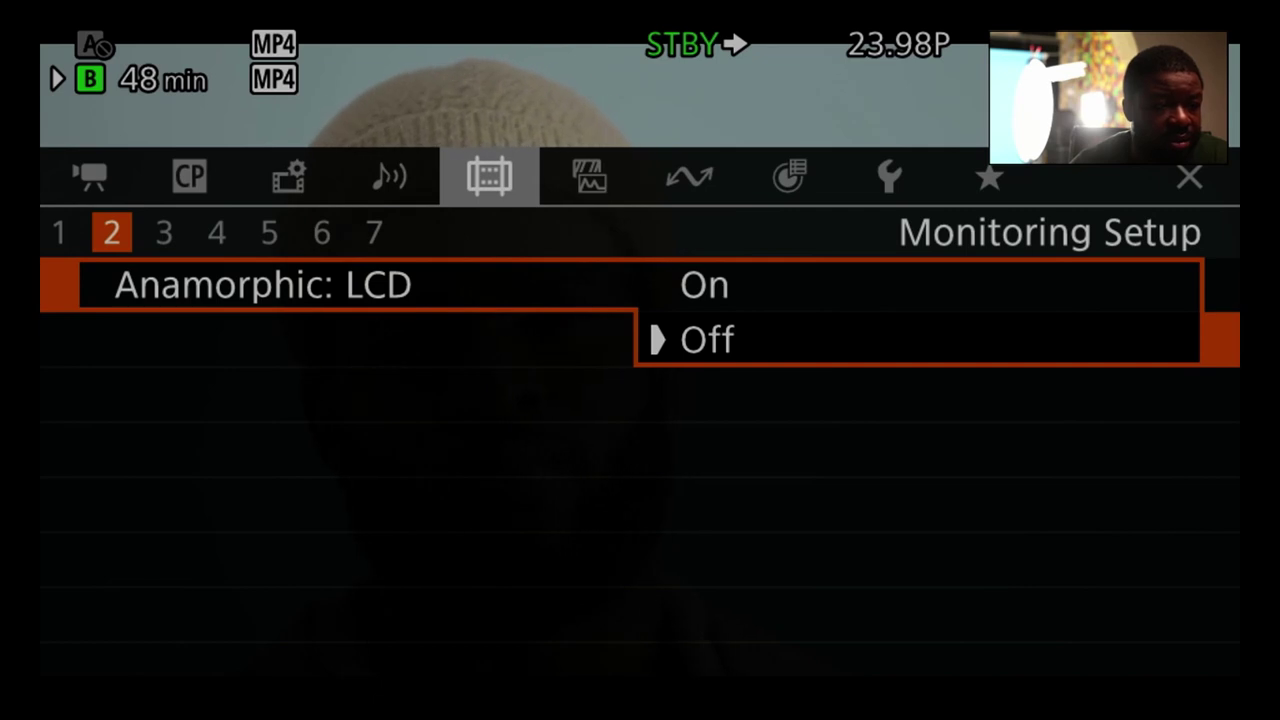
key(Up)
key(Return)
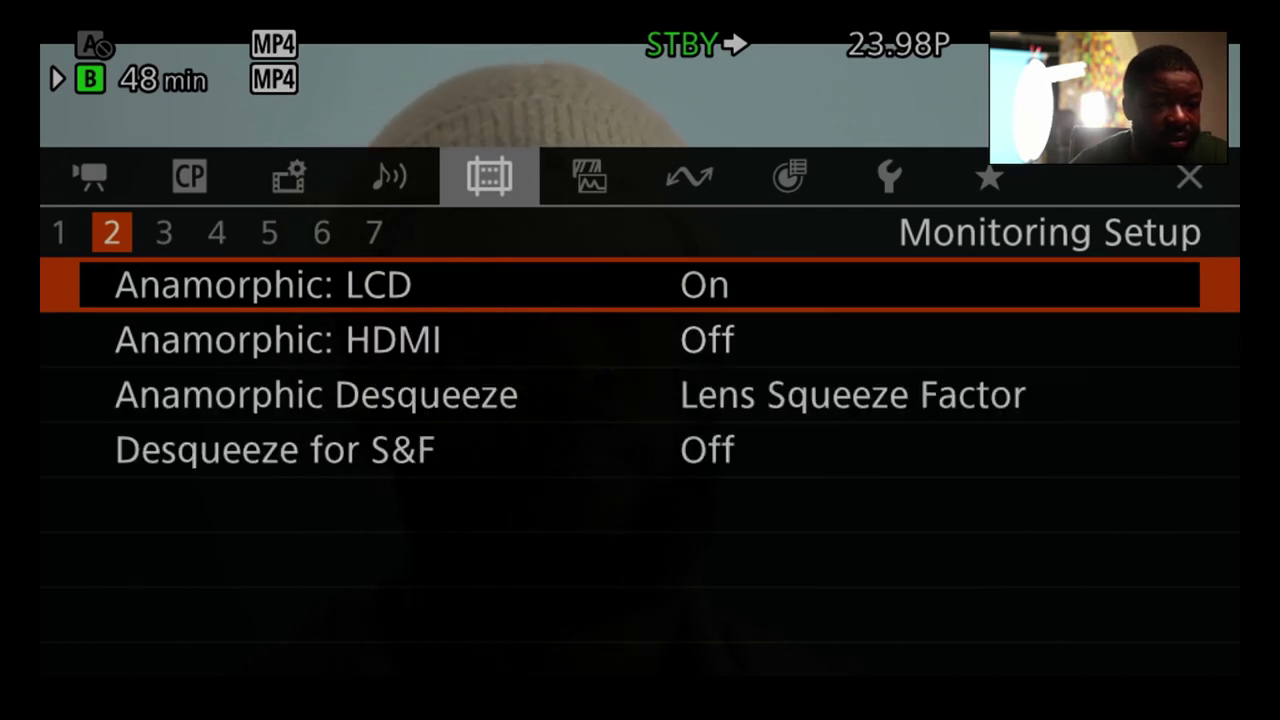
- Review the Anamorphic: HDMI and Anamorphic Desqueeze settings and the Desqueeze for S&F options, keeping Off
key(Up)
key(Down)
key(Down)
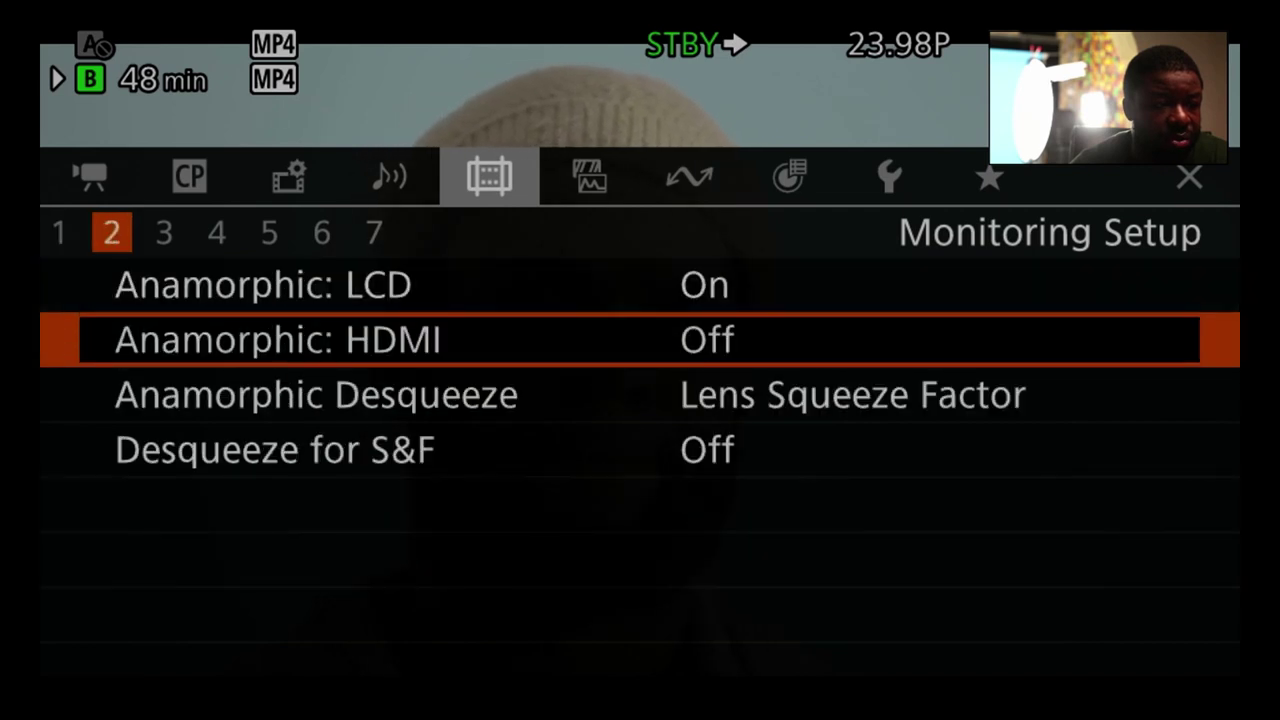
key(Down)
key(Down)
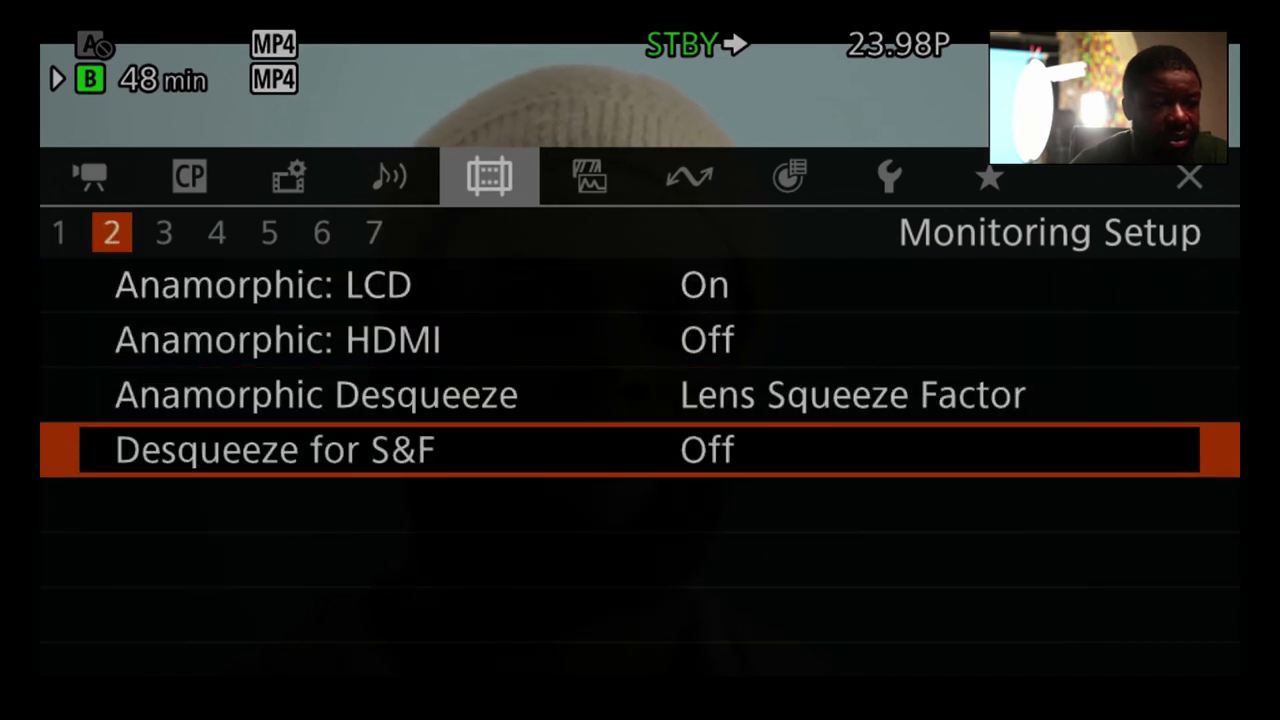
key(Return)
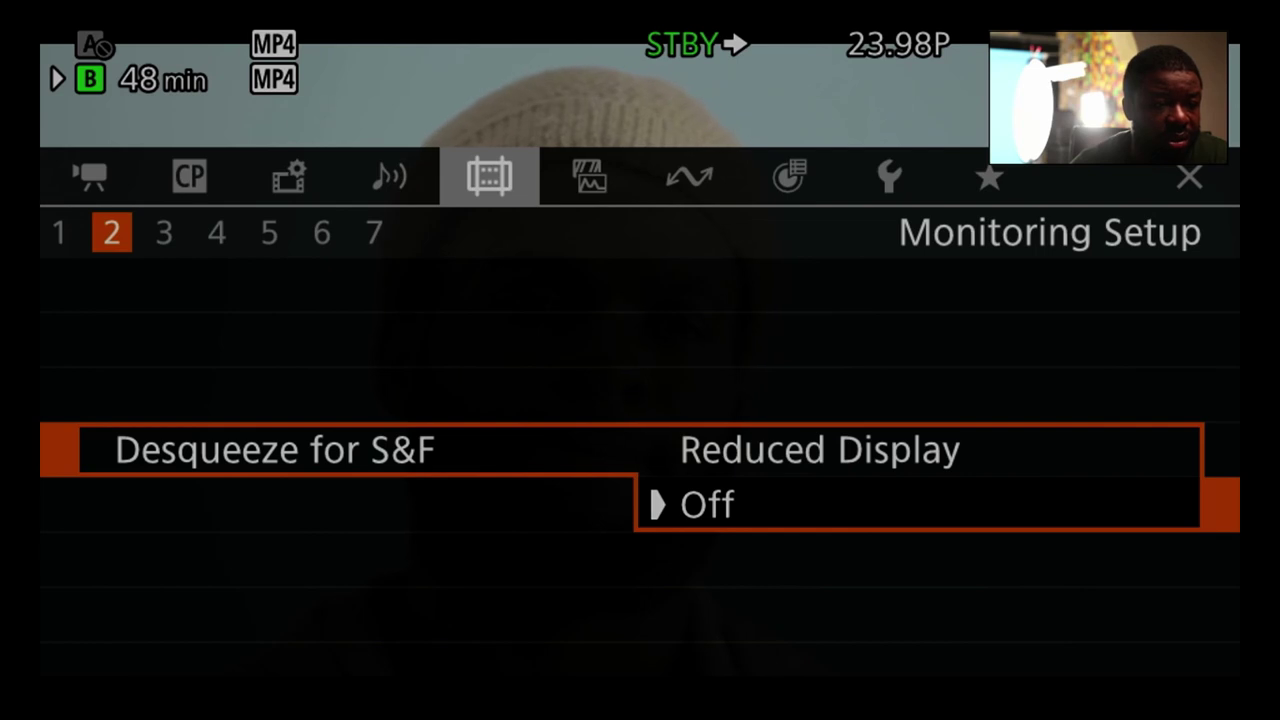
key(Up)
key(Down)
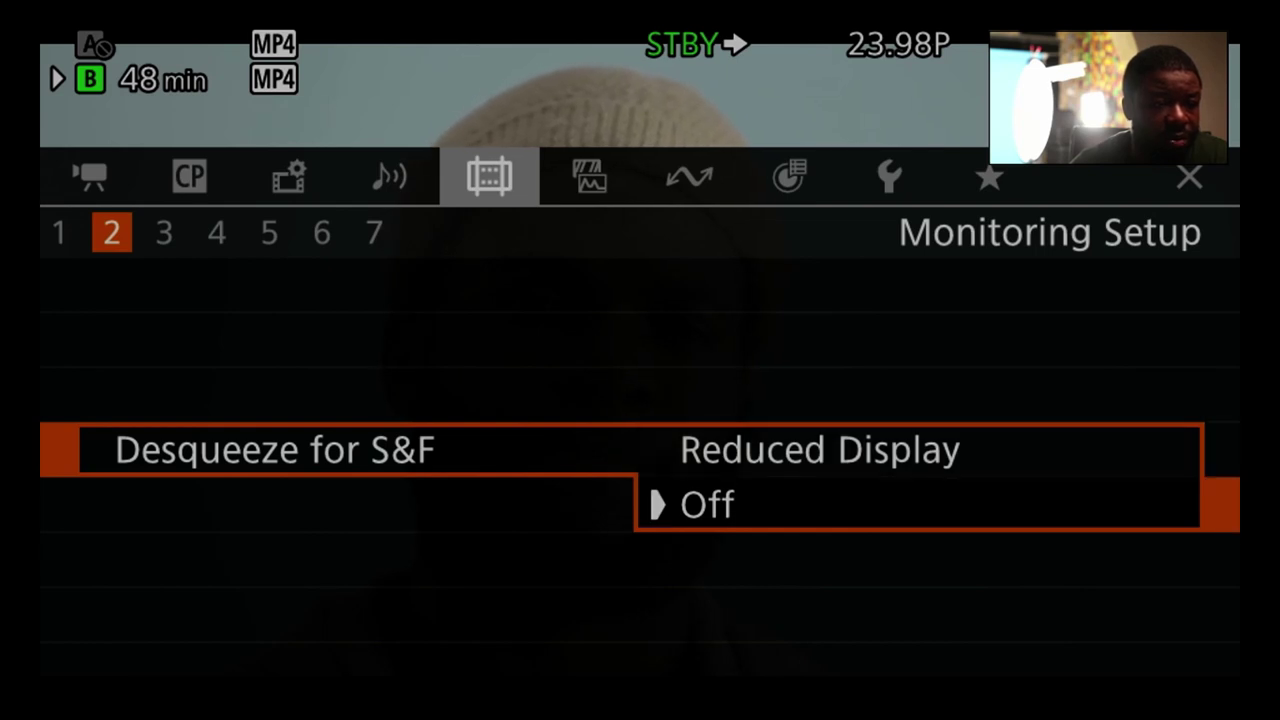
key(Return)
- Switch B&W Image: LCD to On and back to Off on page 3 of Monitoring Setup
key(Right)
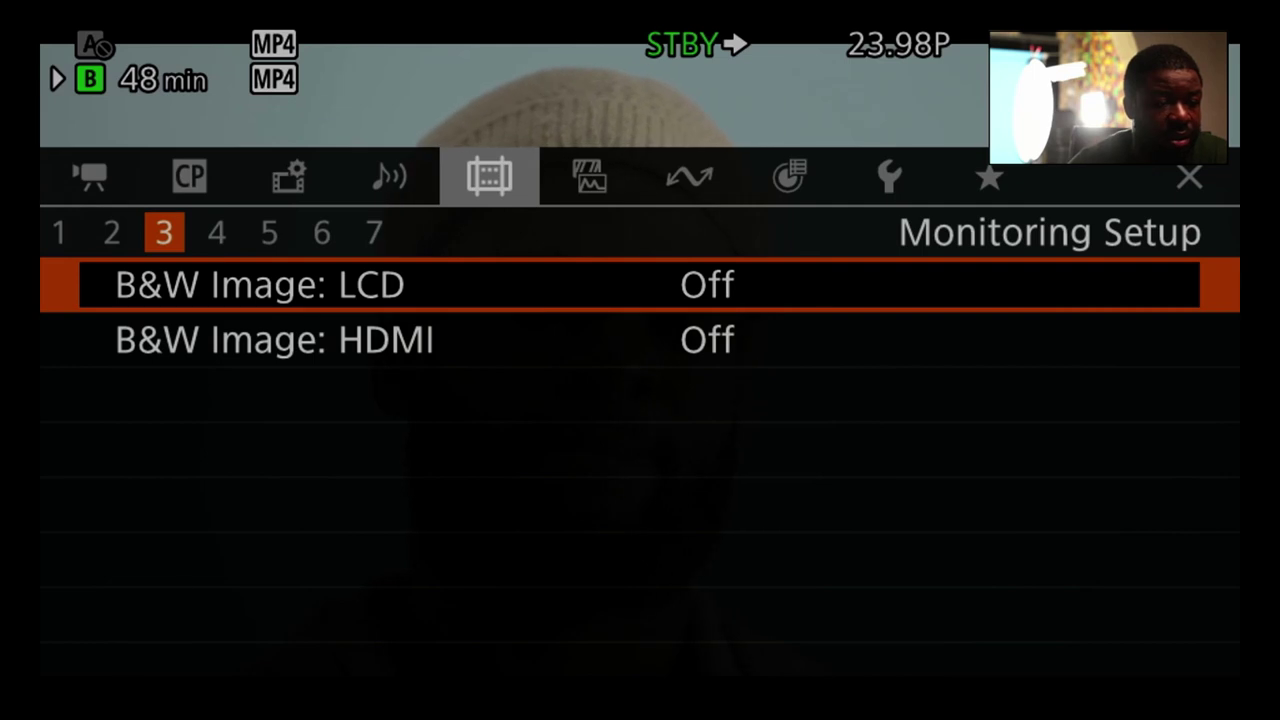
key(Return)
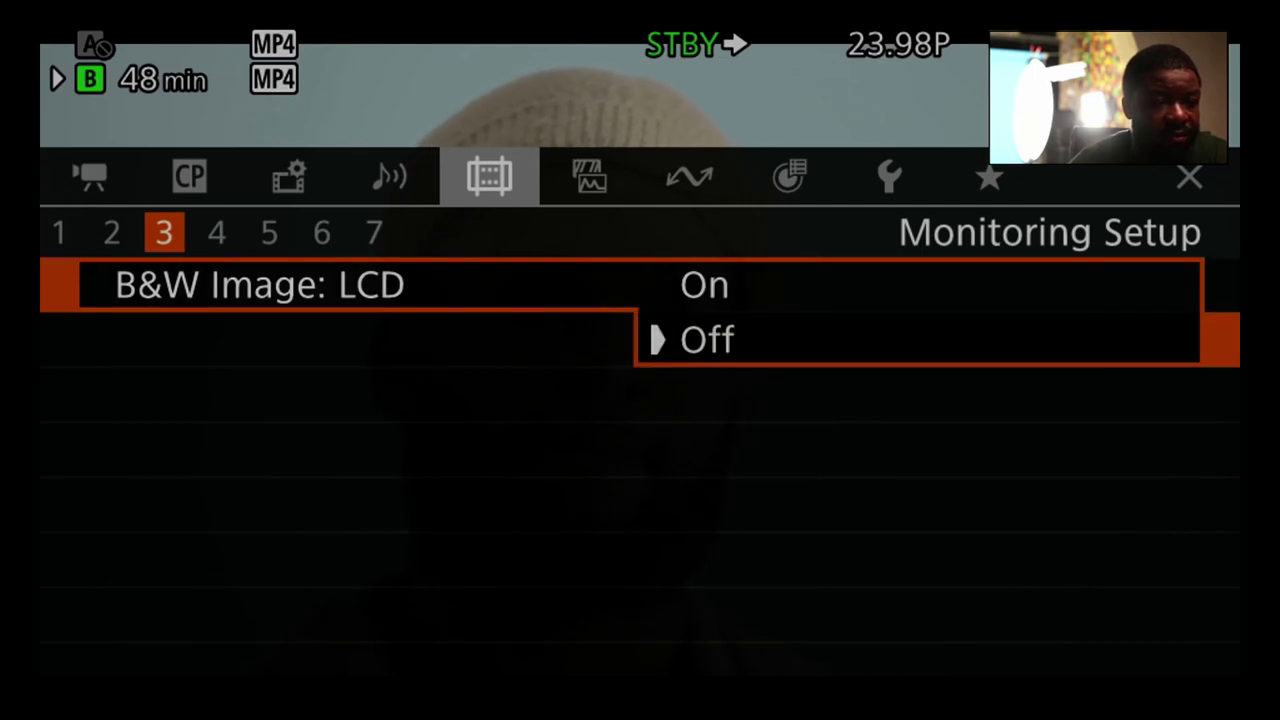
key(Up)
key(Return)
key(Return)
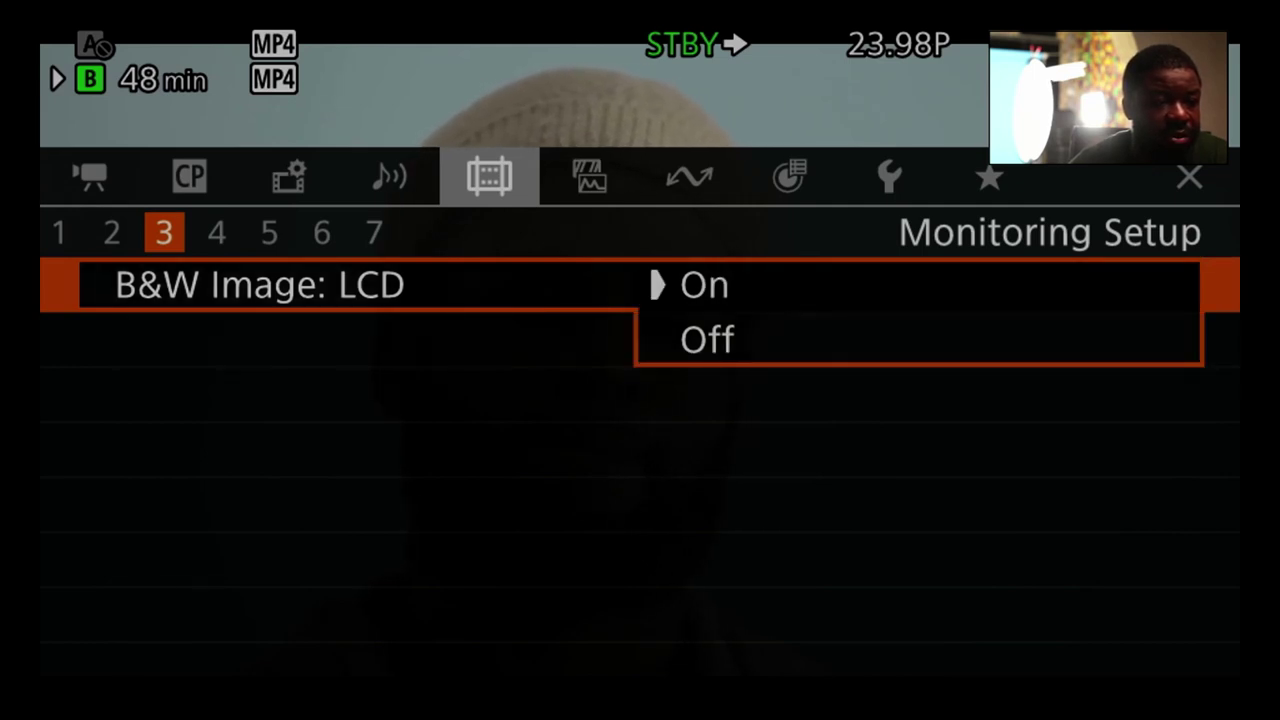
key(Down)
key(Return)
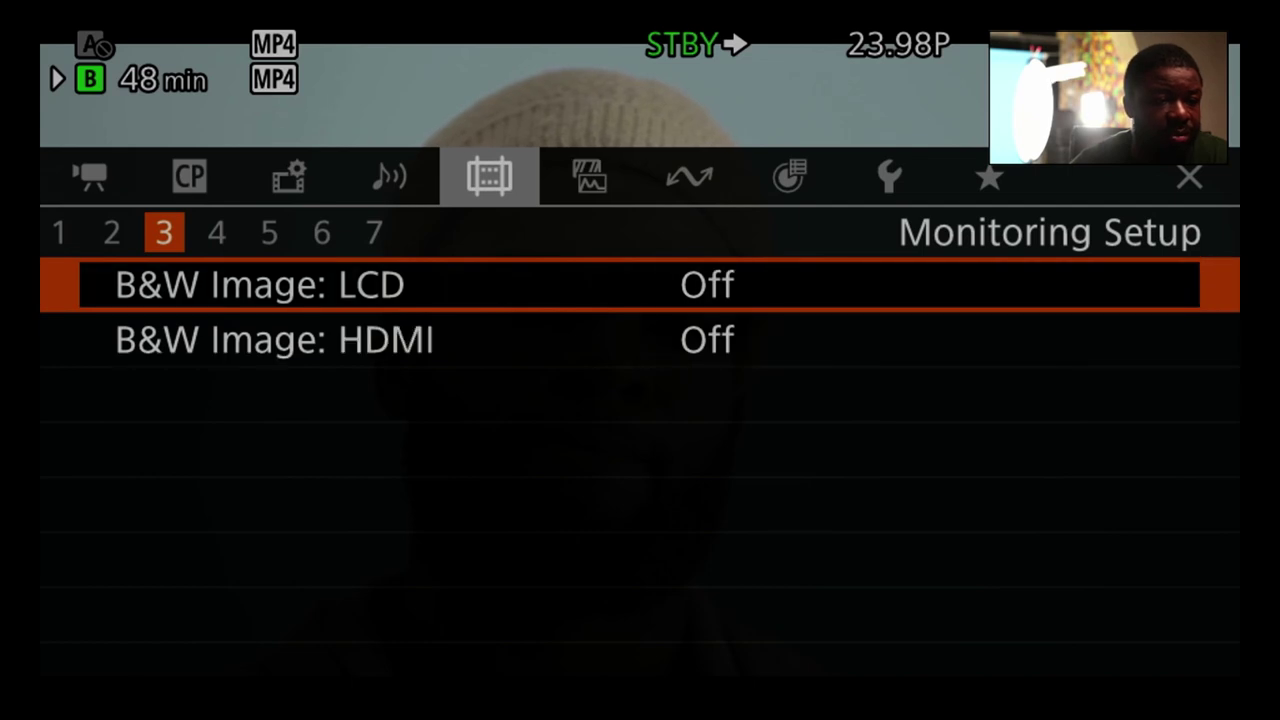
- Set B&W Image: HDMI to On and check the effect on the live picture
key(Down)
key(Down)
key(Up)
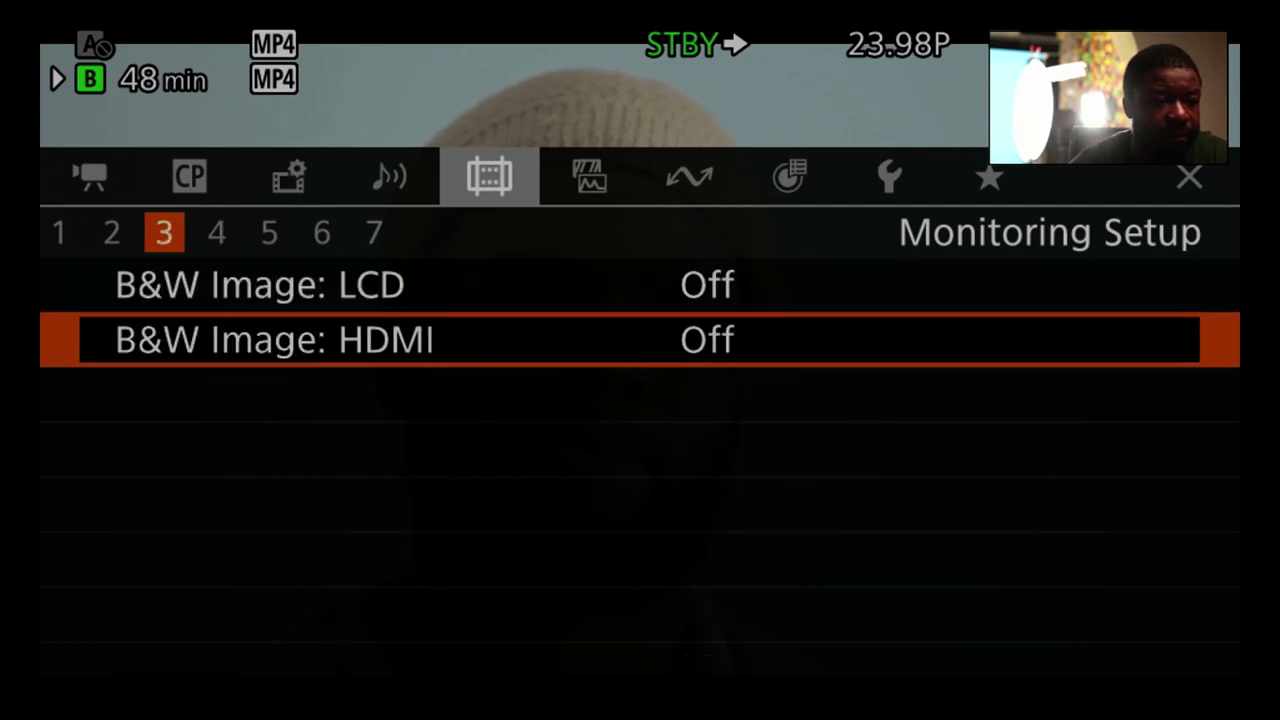
key(Return)
key(Up)
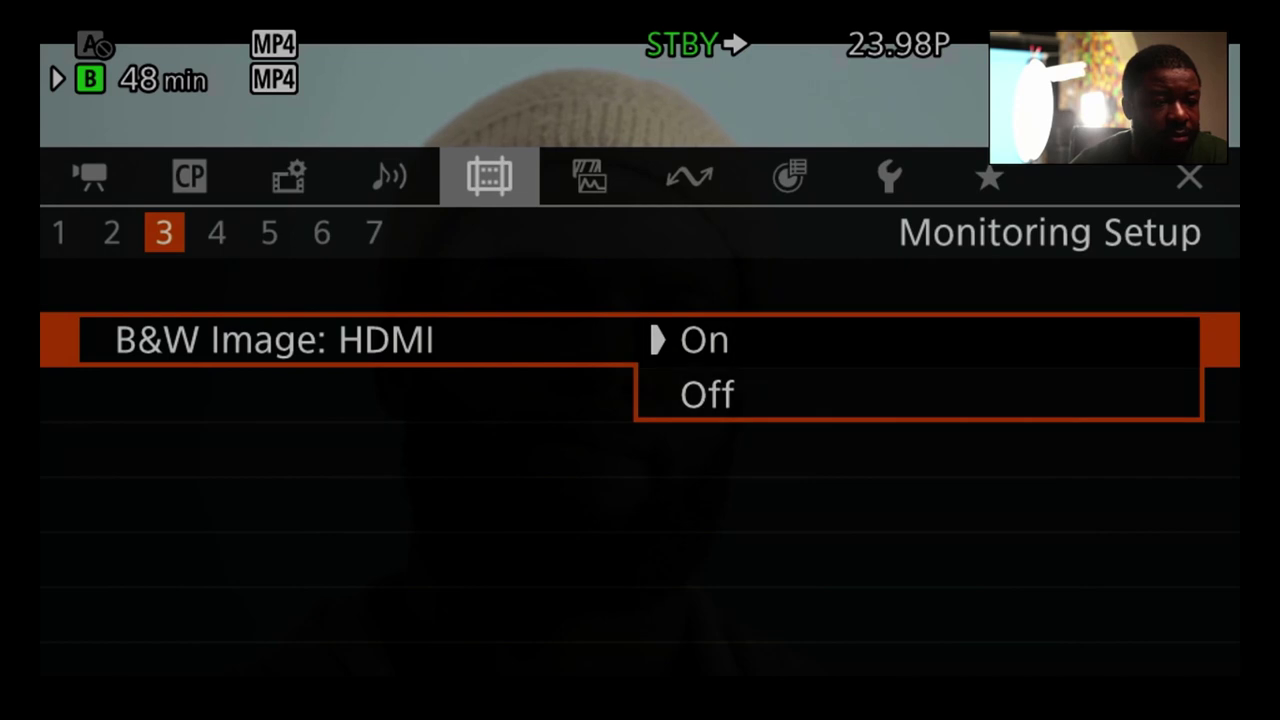
key(Return)
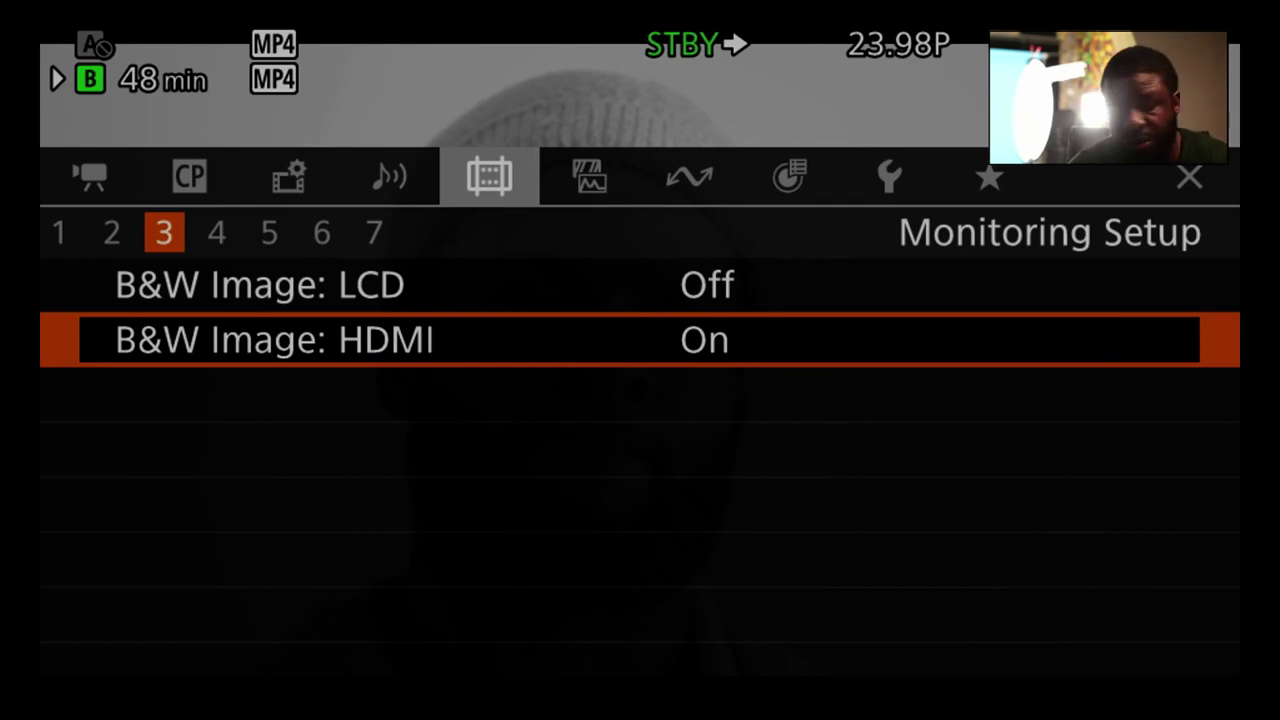
key(Escape)
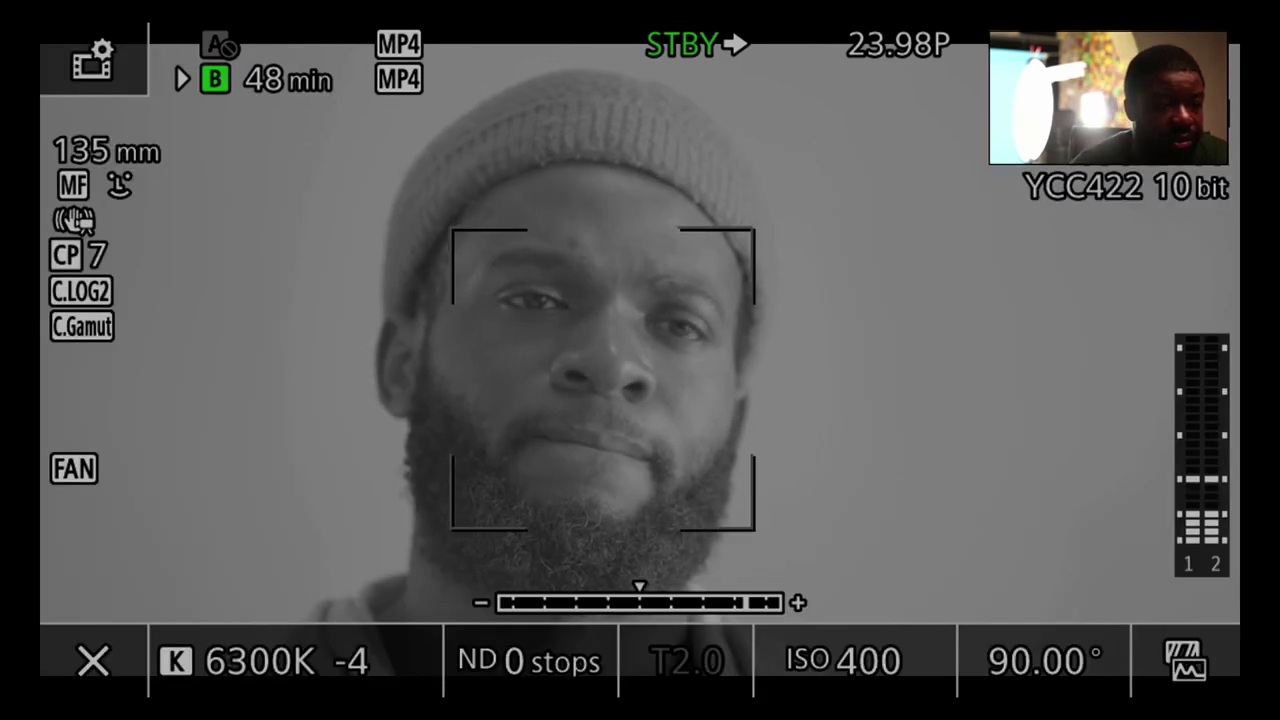
- Review the OSD output, DISP Level, peripheral border, custom display and unit settings on page 4 of Monitoring Setup
key(Menu)
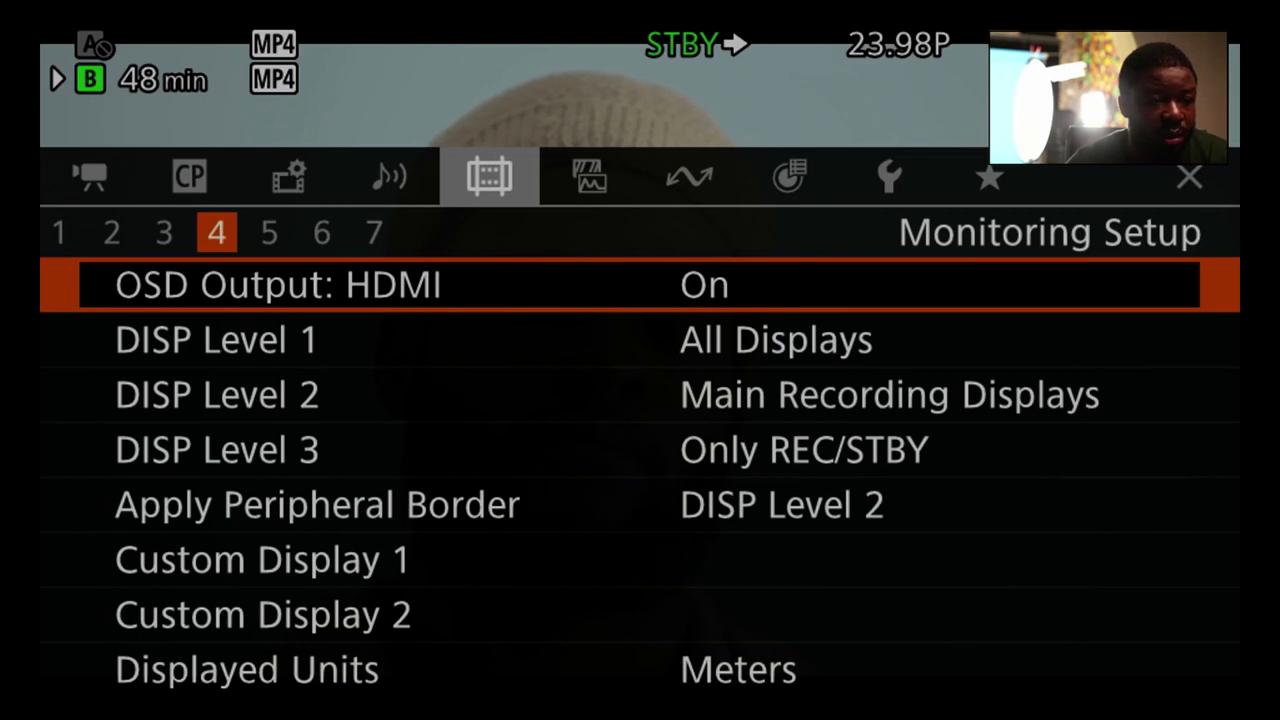
key(Down)
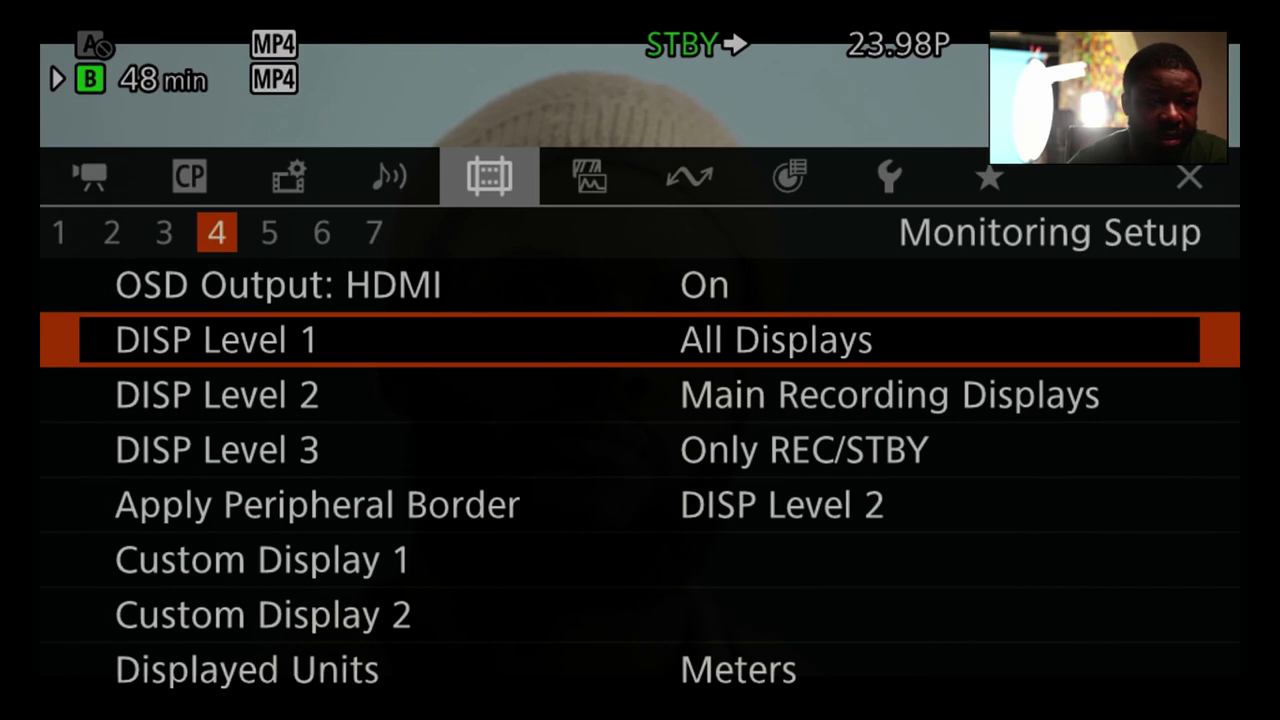
key(Down)
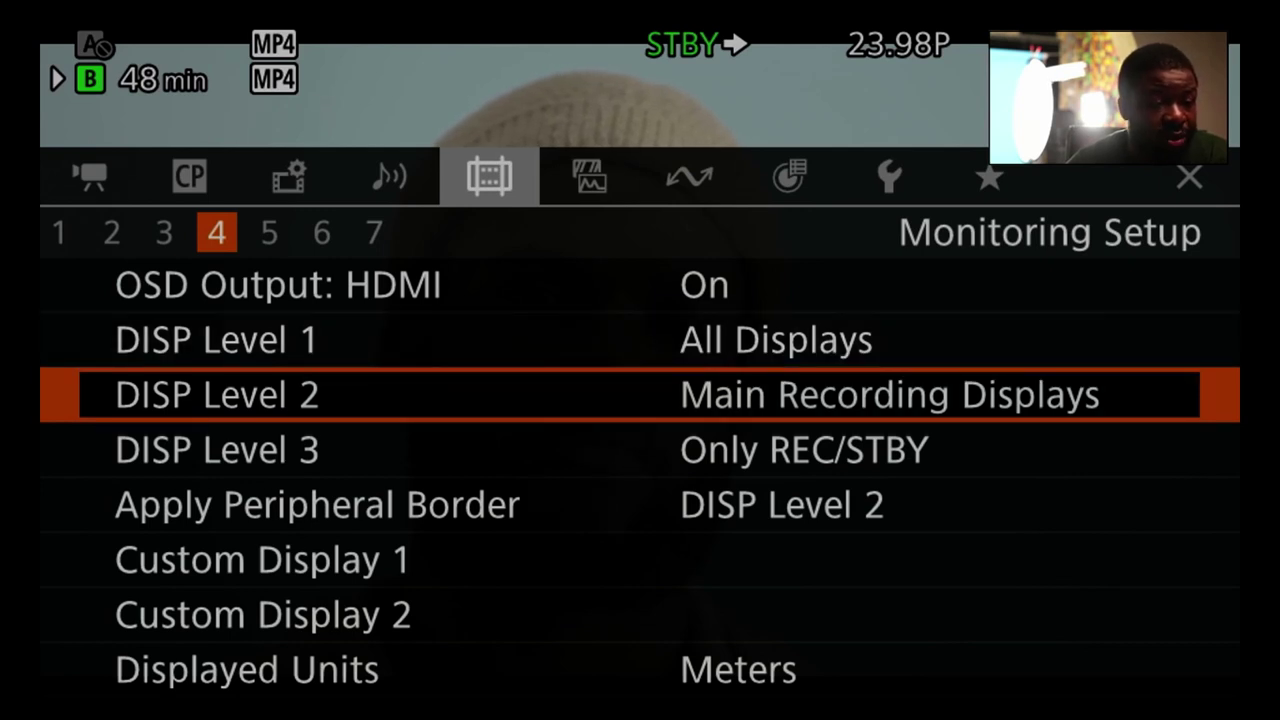
key(Down)
key(Down)
key(Down)
key(Down)
key(Down)
key(Down)
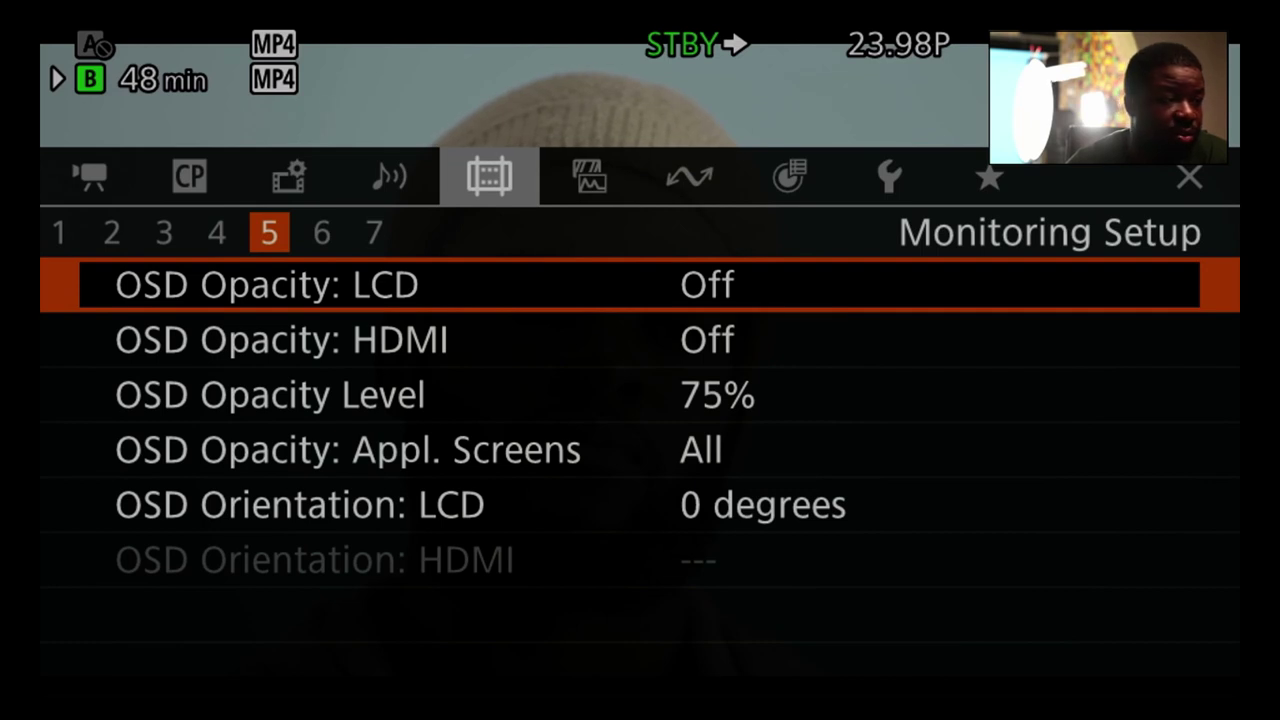
key(Up)
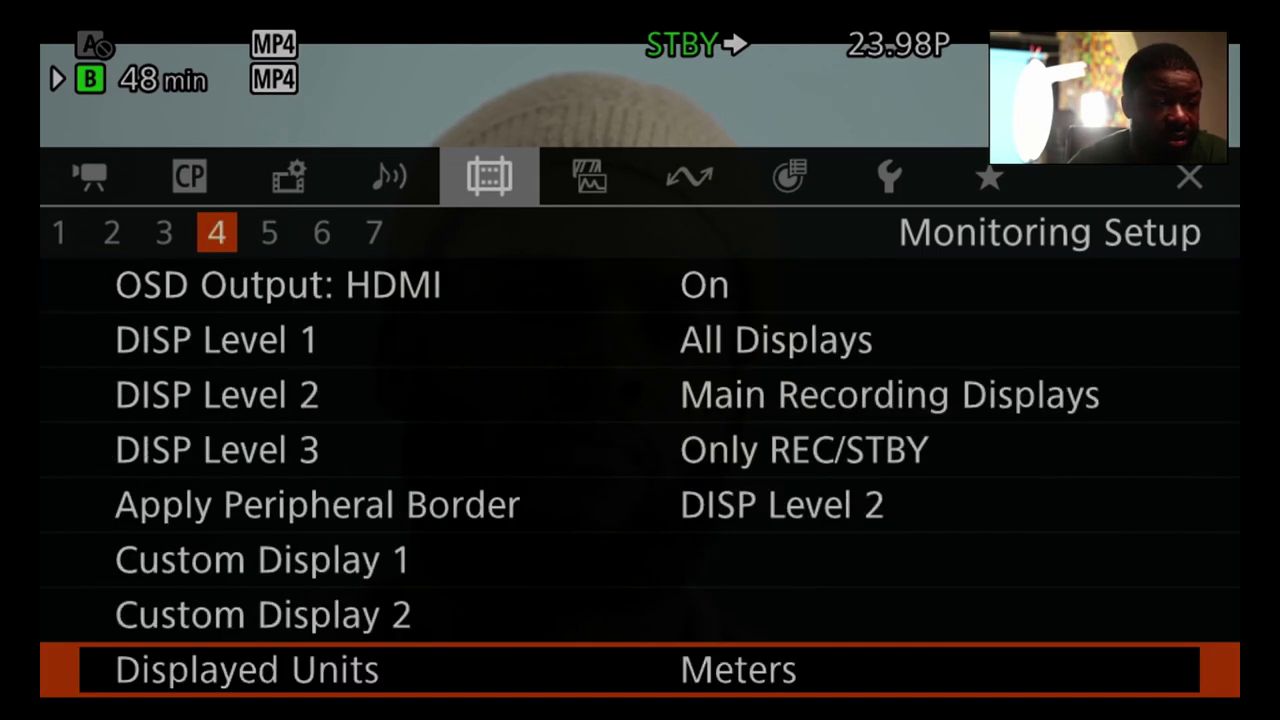
- Look through the list of on-screen display items in Custom Display 1 and return to Monitoring Setup
key(Up)
key(Up)
key(Return)
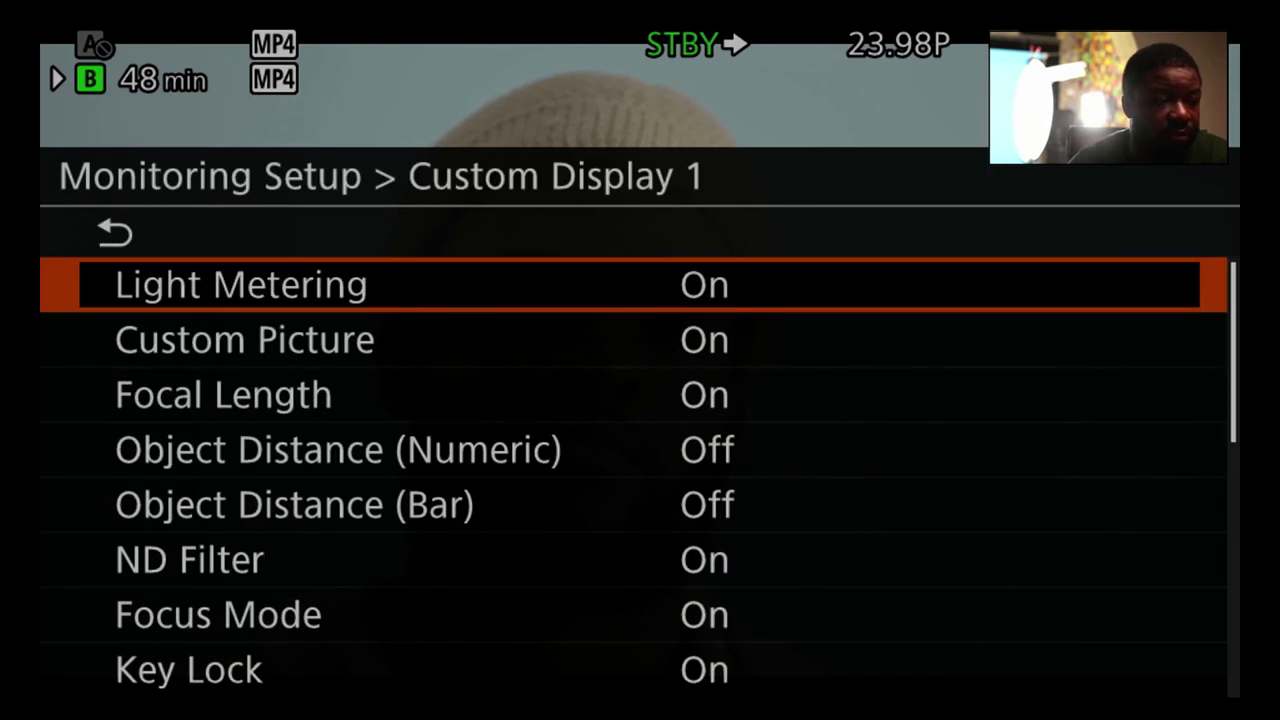
key(Down)
key(Down)
key(Down)
key(Down)
key(Down)
key(Down)
key(Down)
key(Down)
key(Down)
key(Down)
key(Down)
key(Down)
key(Down)
key(Down)
key(Down)
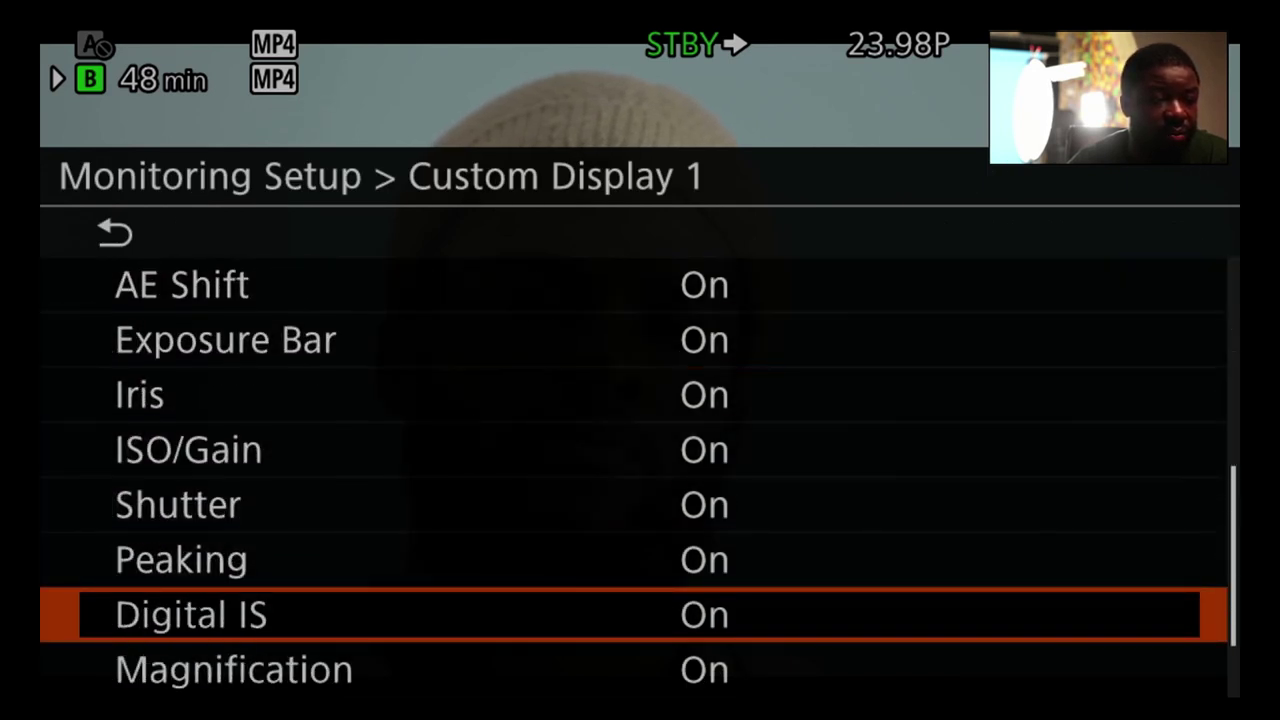
key(Down)
key(Down)
key(Down)
key(Down)
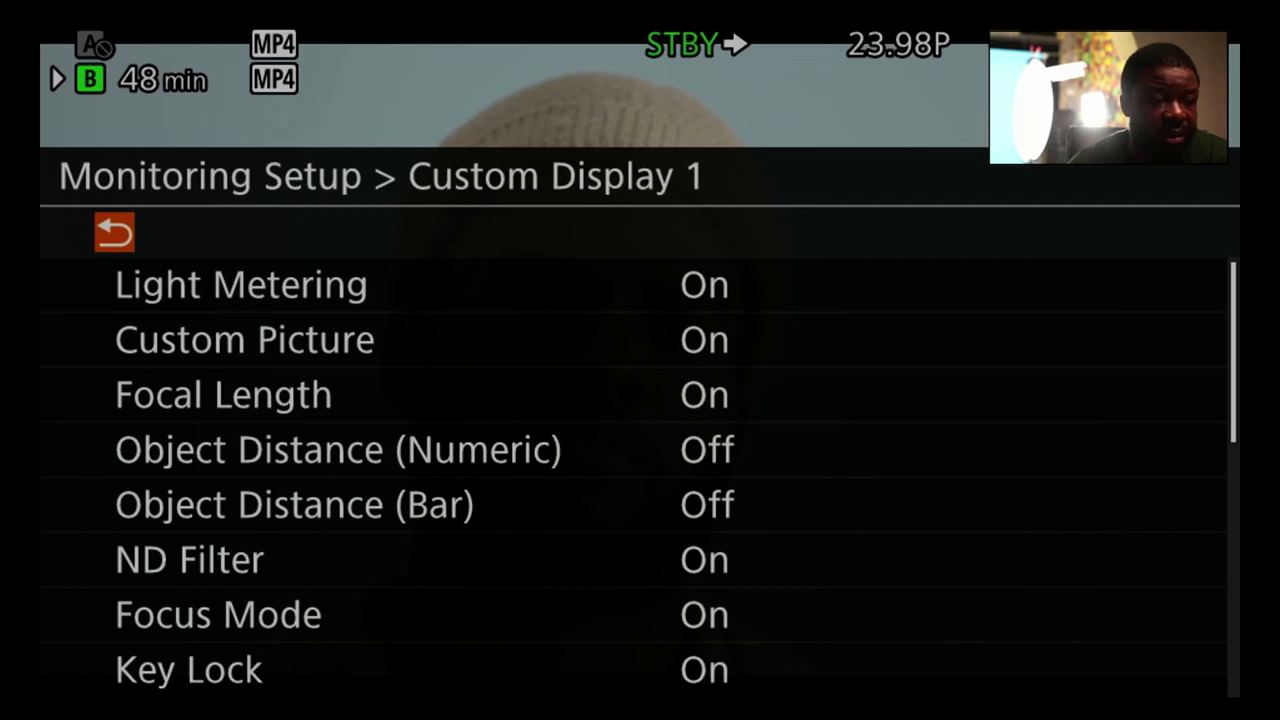
key(Return)
- Review the OSD opacity and OSD orientation settings on page 5 of Monitoring Setup
key(Down)
key(Down)
key(Down)
key(Down)
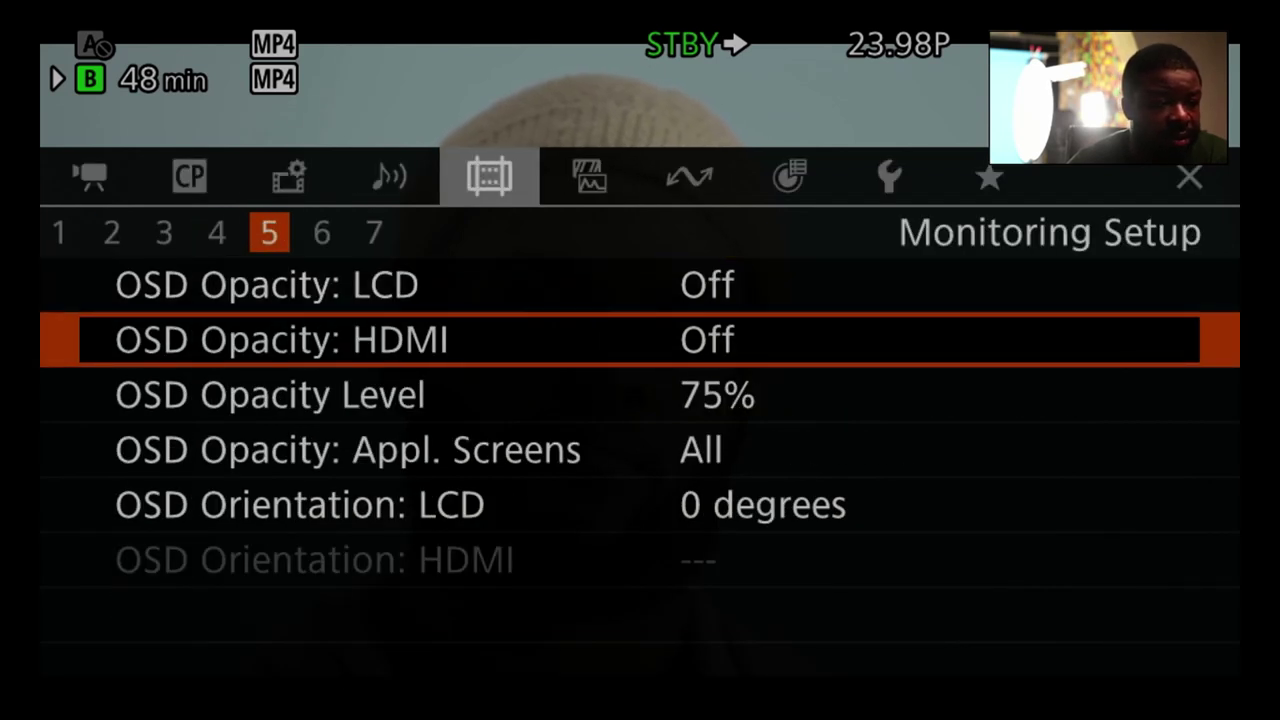
key(Up)
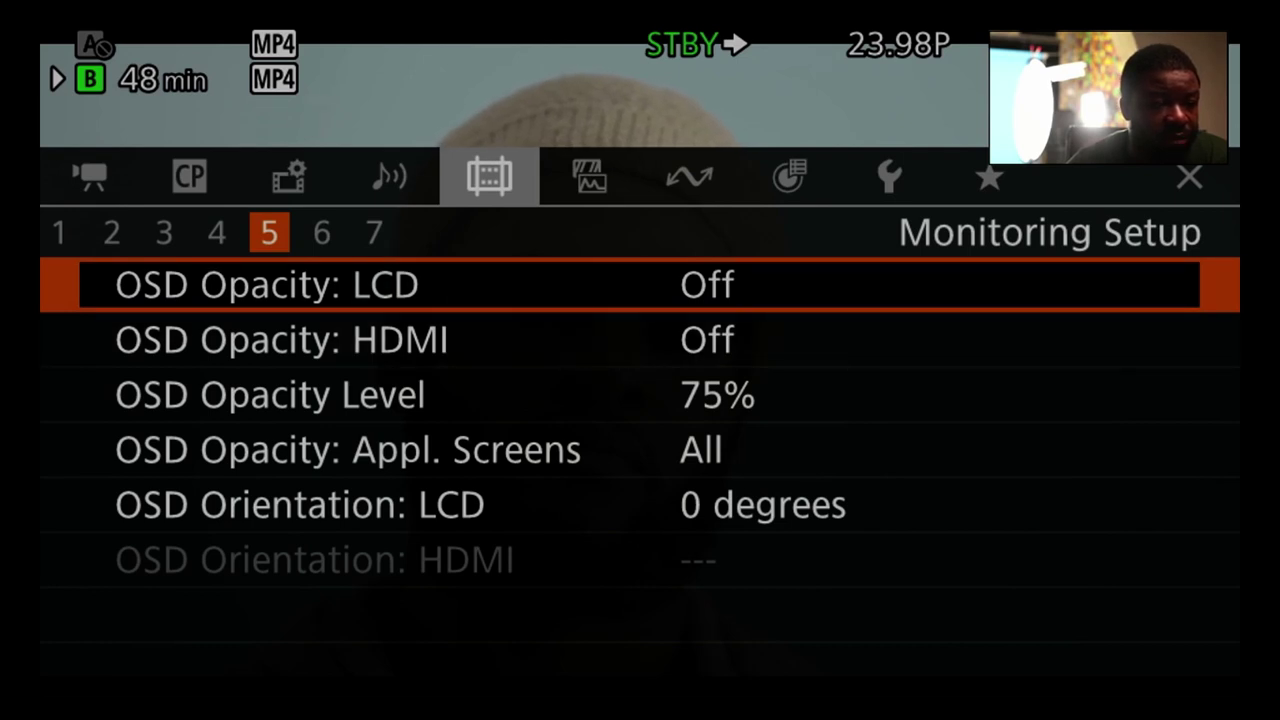
key(Down)
key(Down)
key(Down)
key(Down)
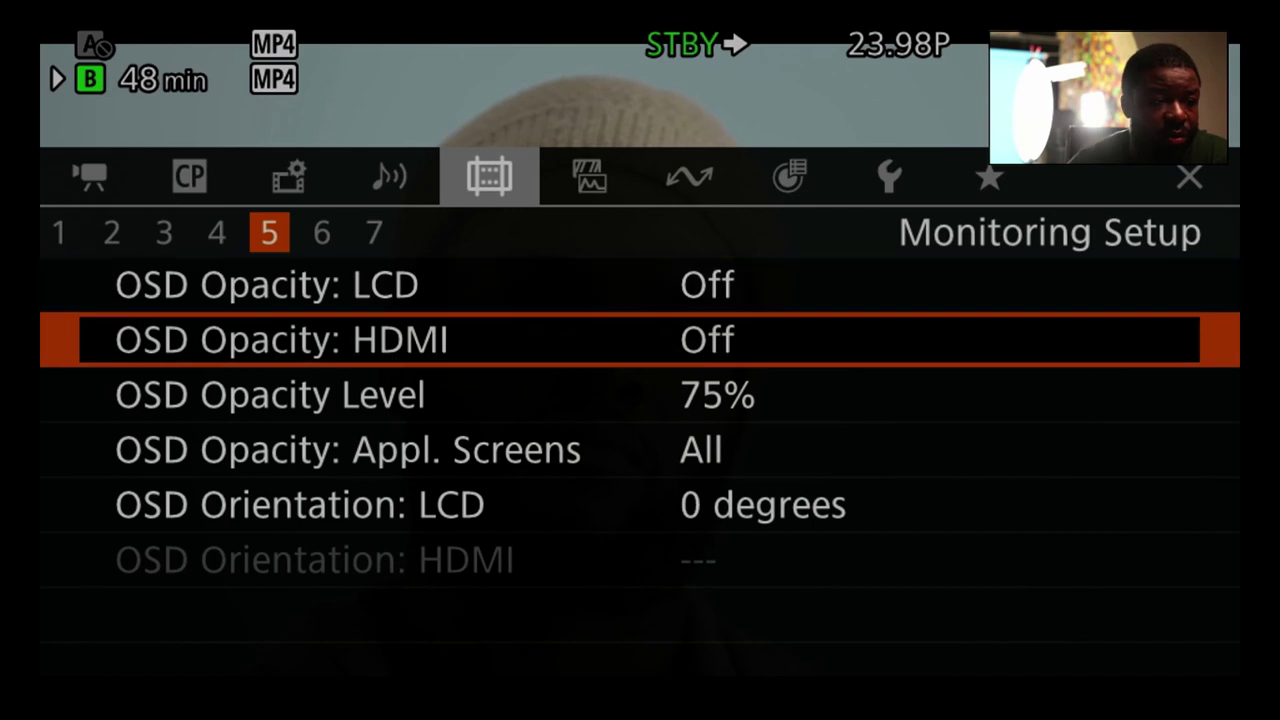
key(Down)
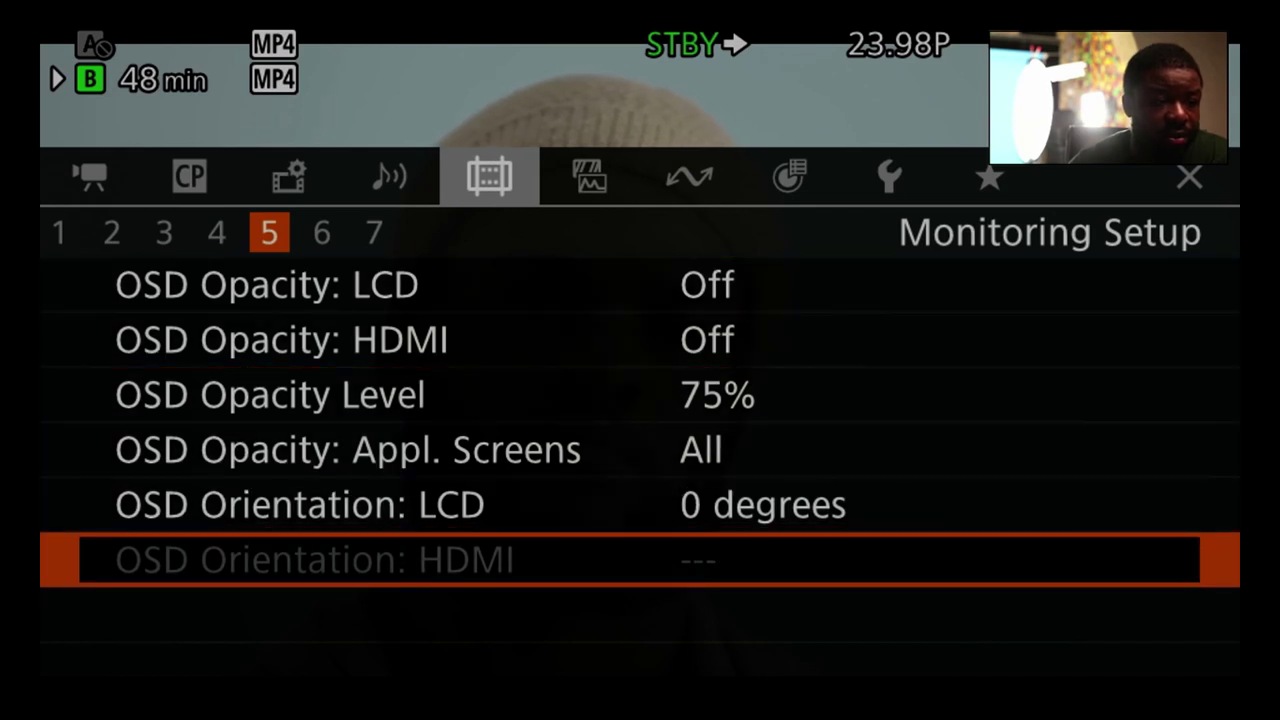
- Review the LCD LUT and HDR-to-SDR conversion gain settings on page 6 of Monitoring Setup, and open the Range: HDMI settings
key(Down)
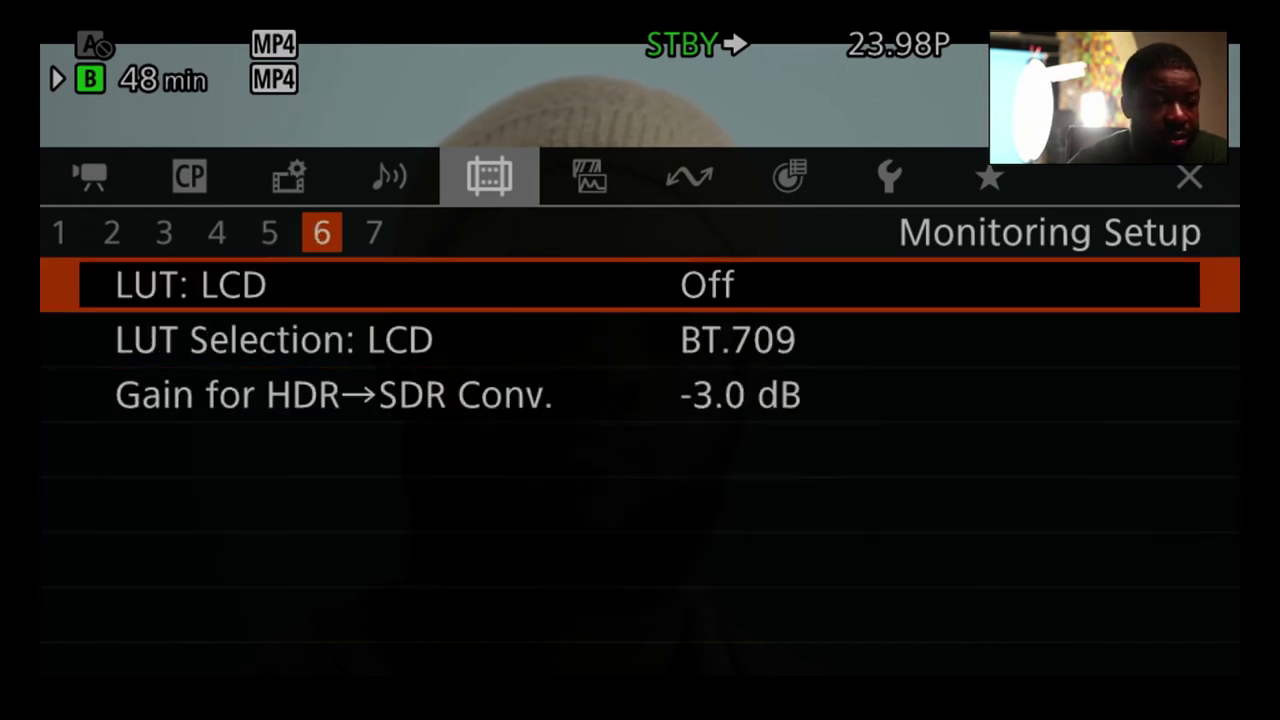
key(Down)
key(Down)
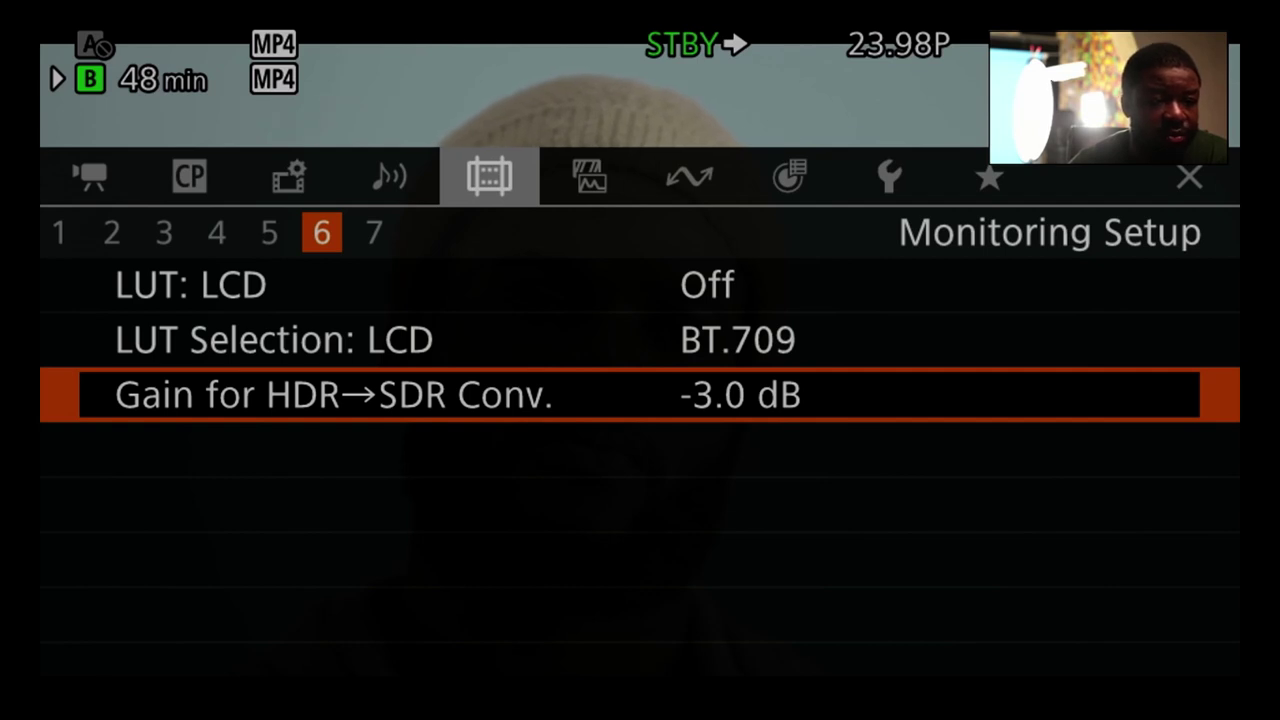
key(Down)
key(Return)
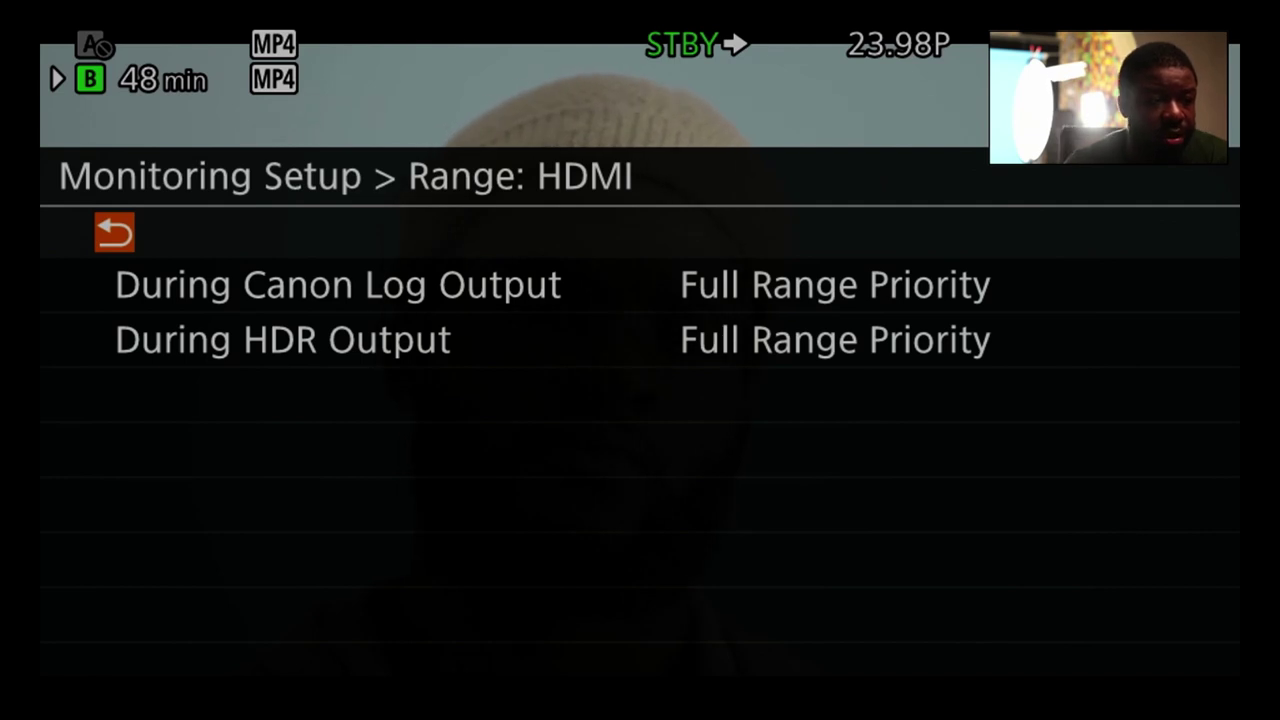
- Examine the HDMI range settings for HDR output and Canon Log output, keep Full Range Priority, and return to Monitoring Setup
key(Down)
key(Down)
key(Return)
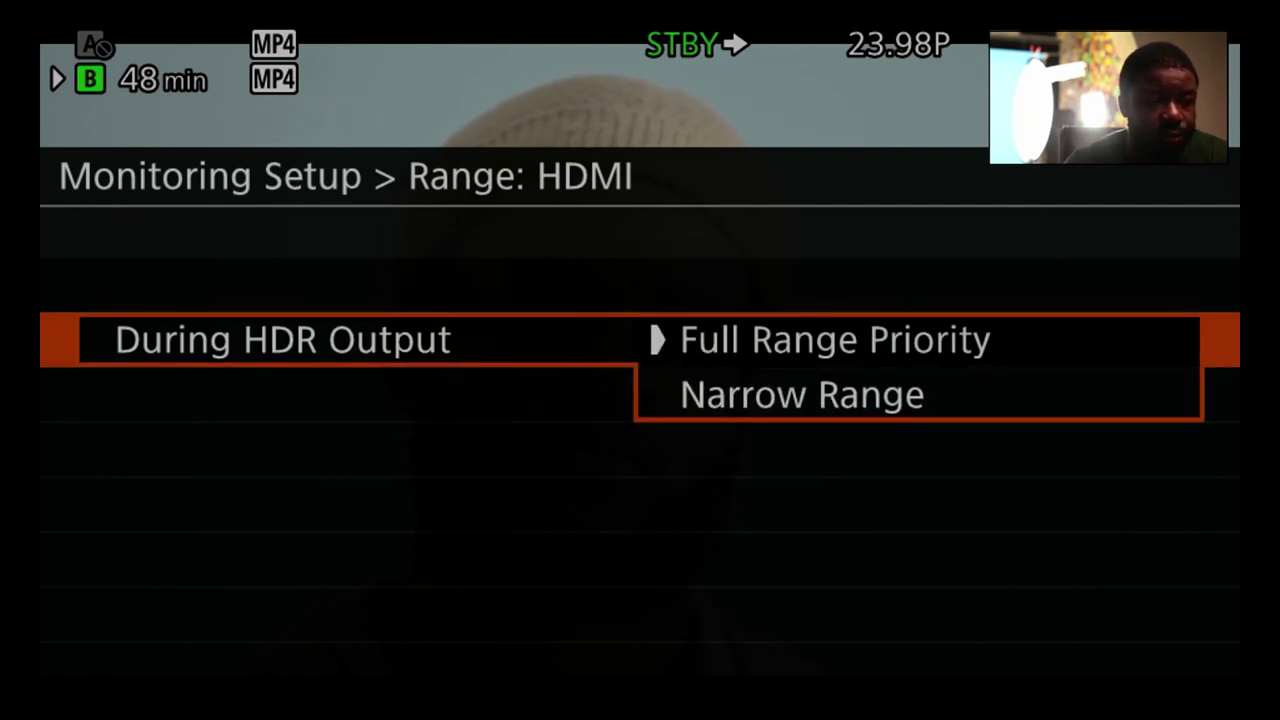
key(Down)
key(Up)
key(Return)
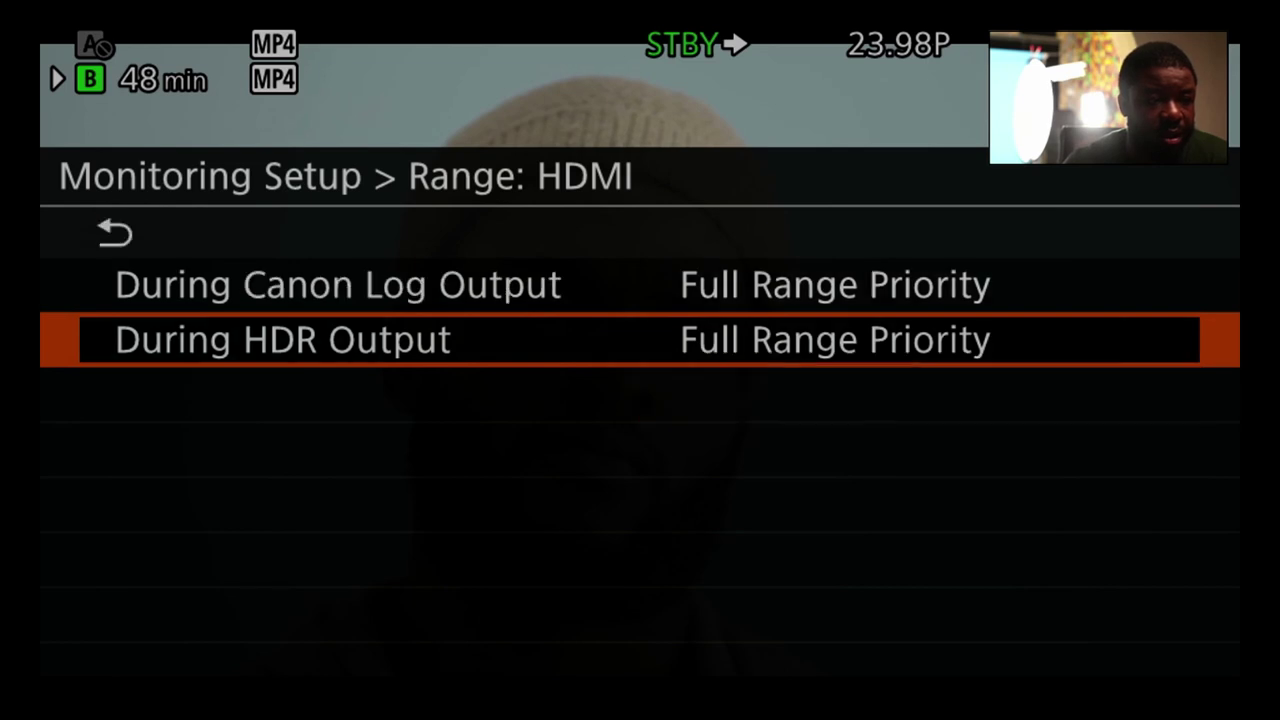
key(Up)
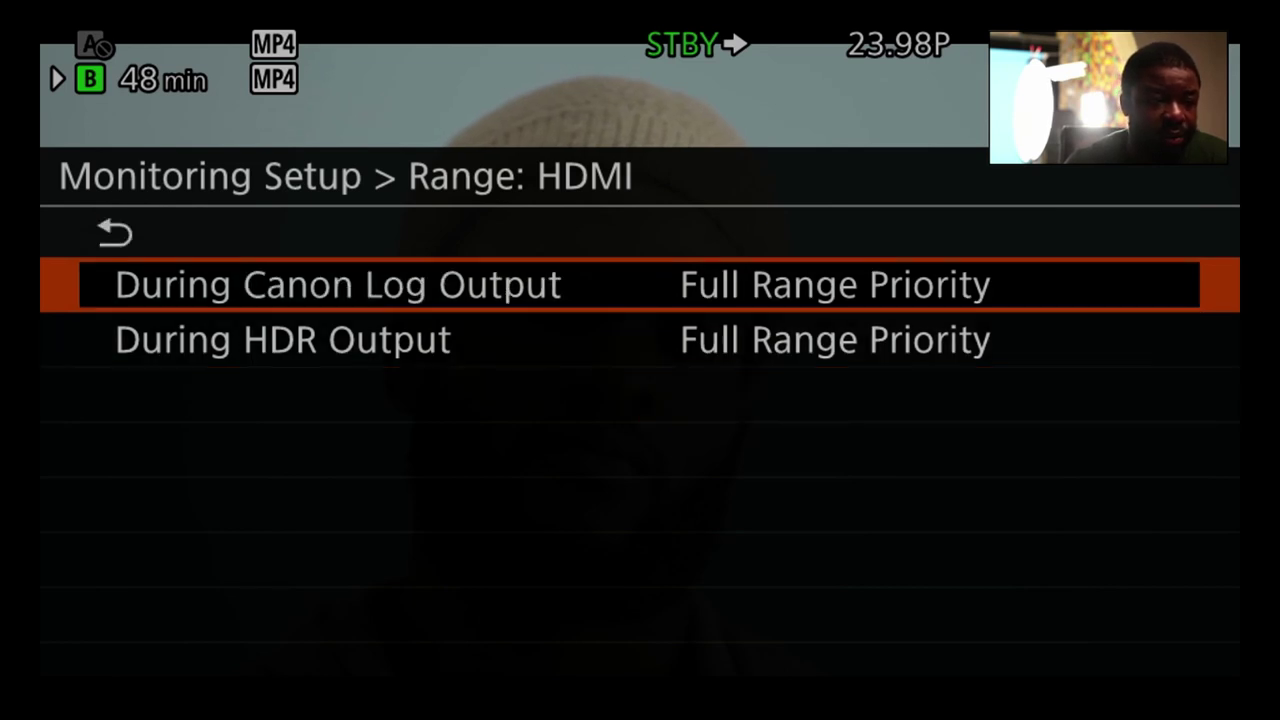
key(Down)
key(Down)
key(Return)
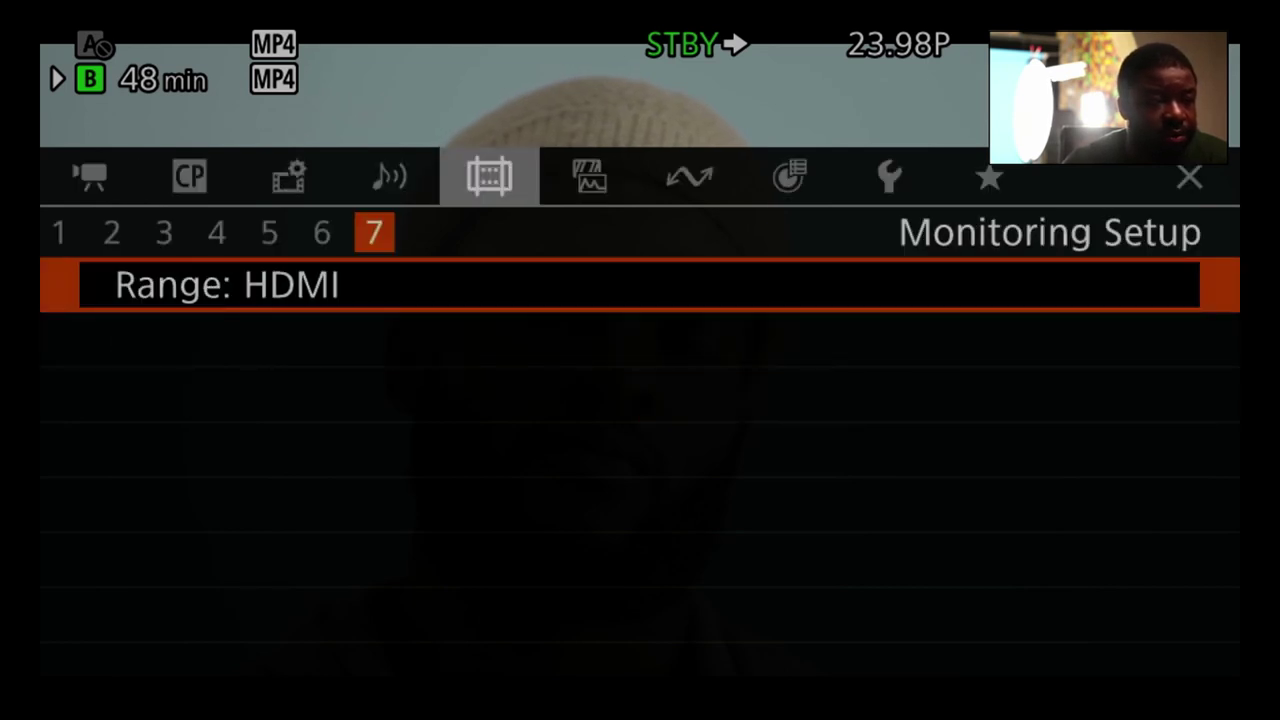
- Set Focus Guide to On on page 1 of Assistance Functions and return to the live view
key(Right)
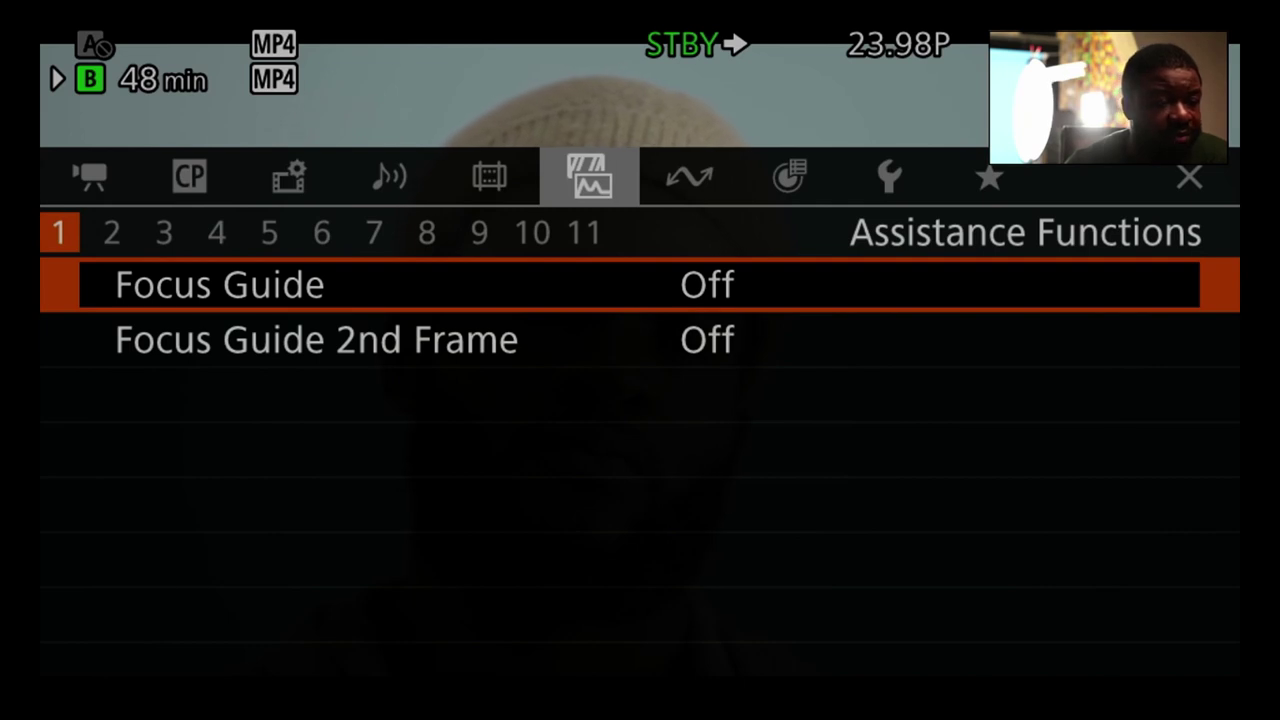
key(Return)
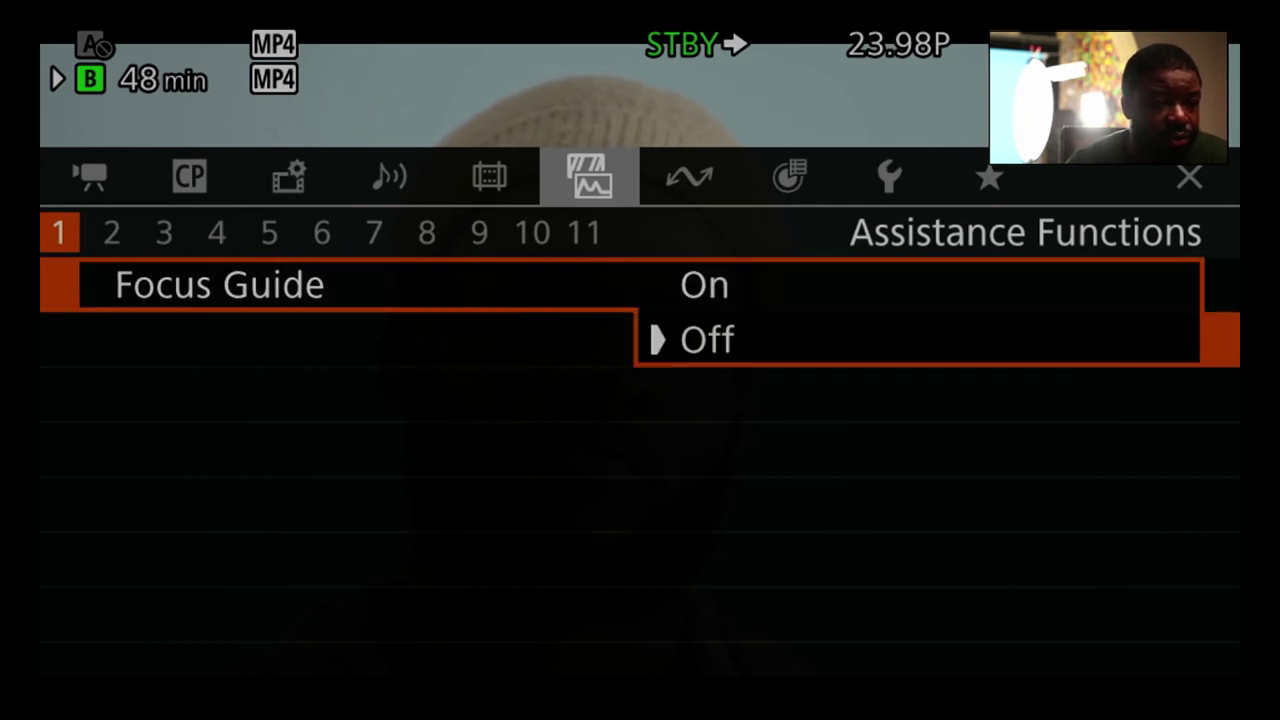
key(Up)
key(Return)
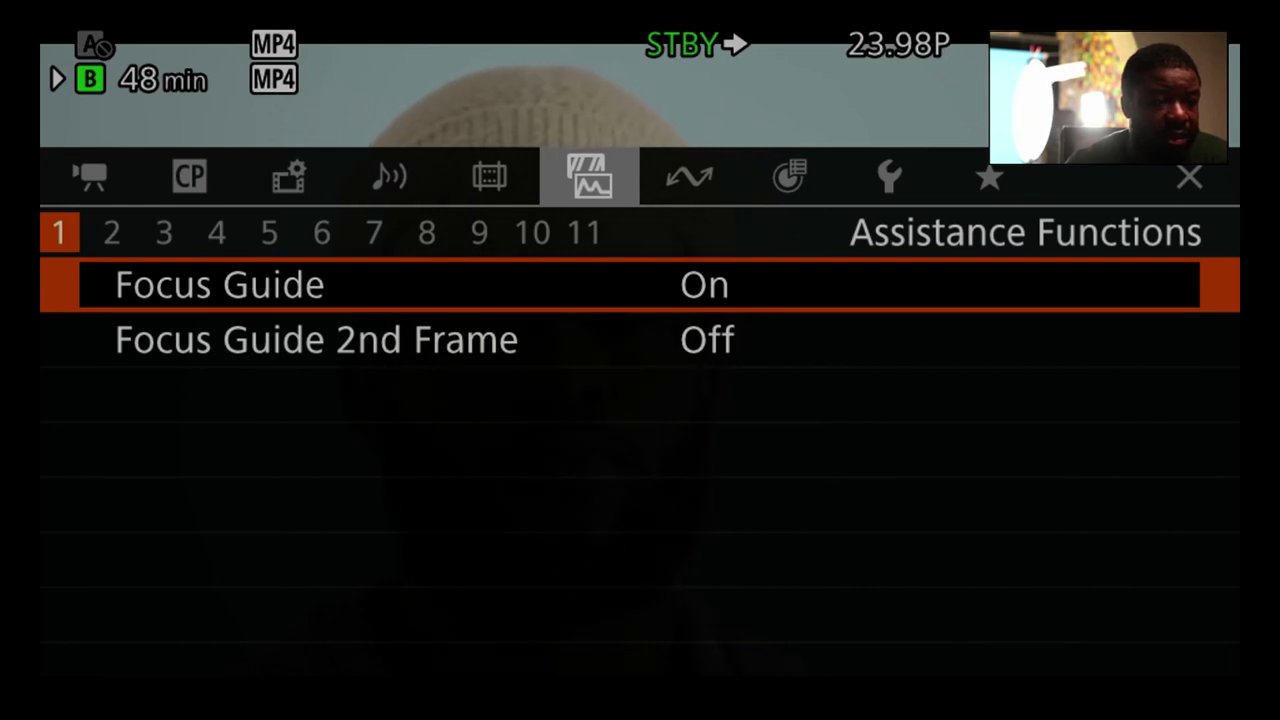
key(Escape)
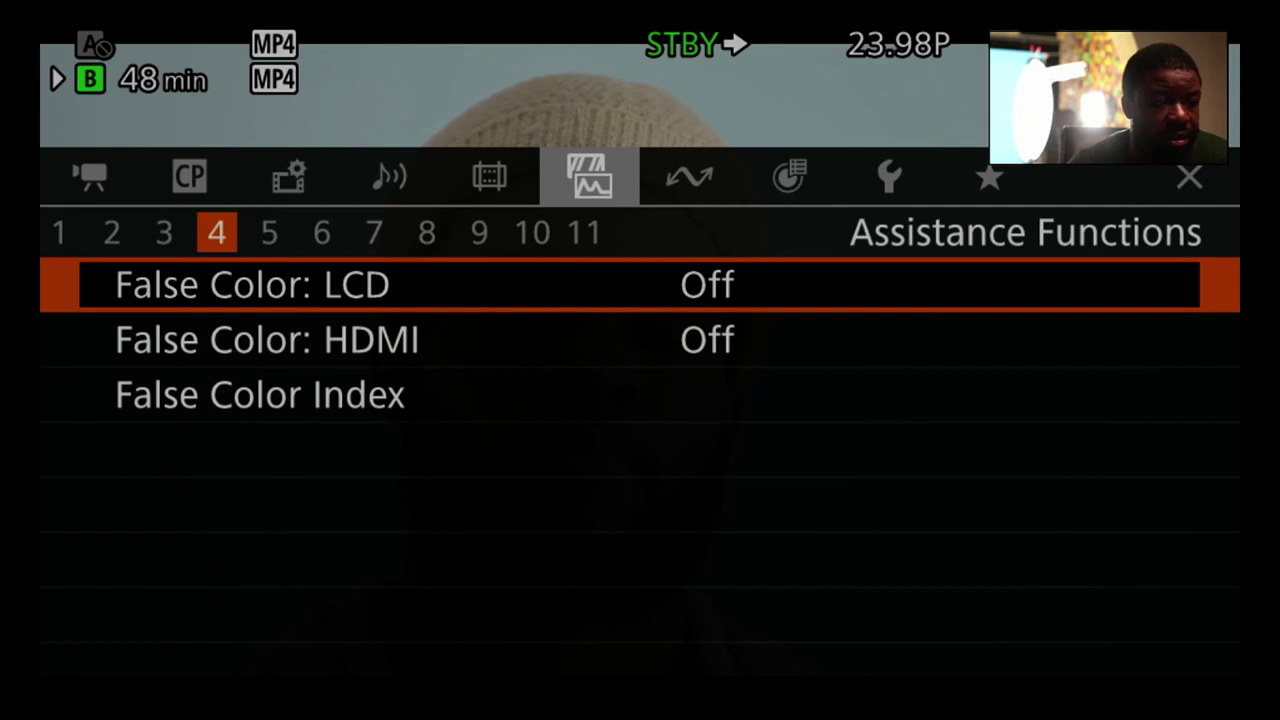
- Review the false color settings on page 4 and the waveform and vectorscope settings on page 6 of Assistance Functions
key(Down)
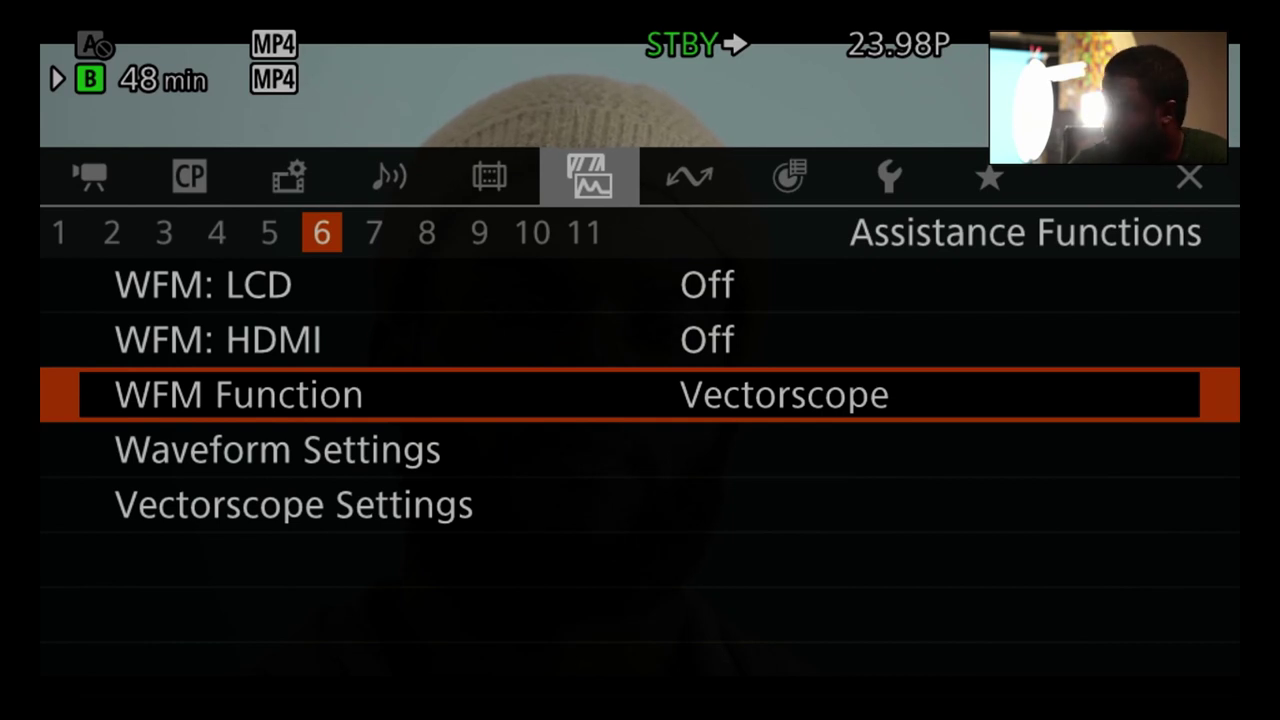
key(Down)
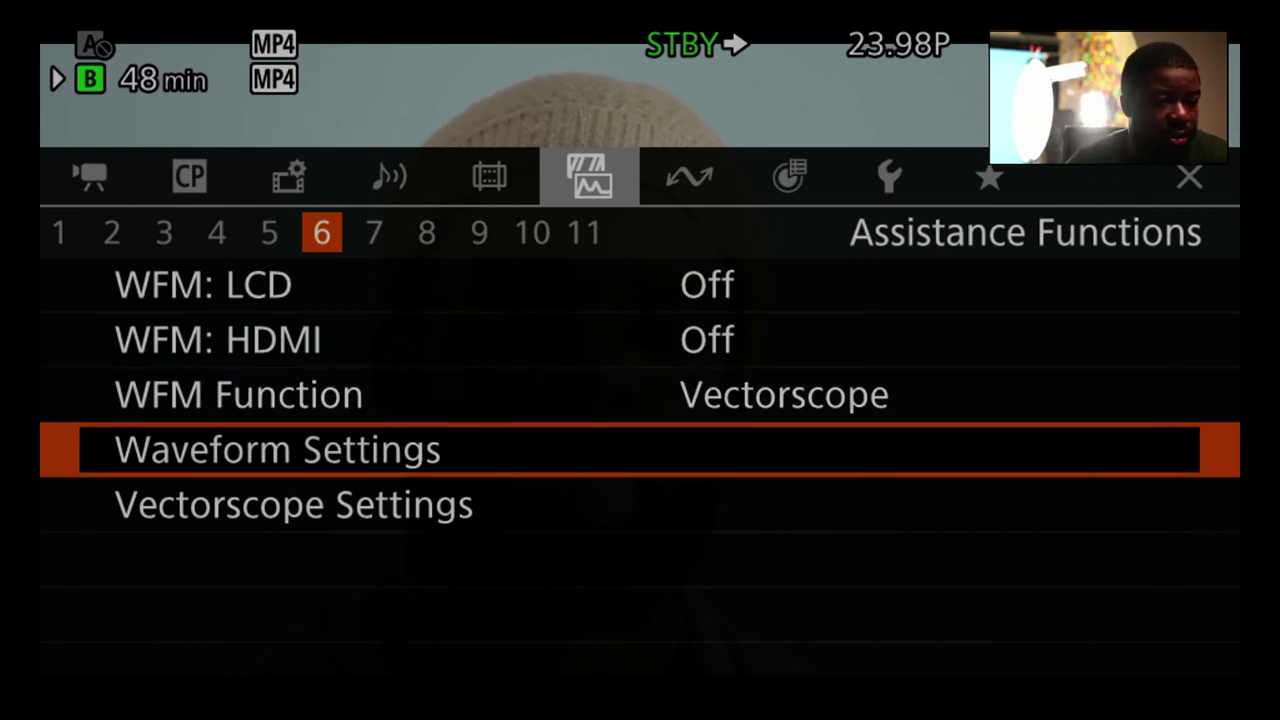
key(Down)
key(Down)
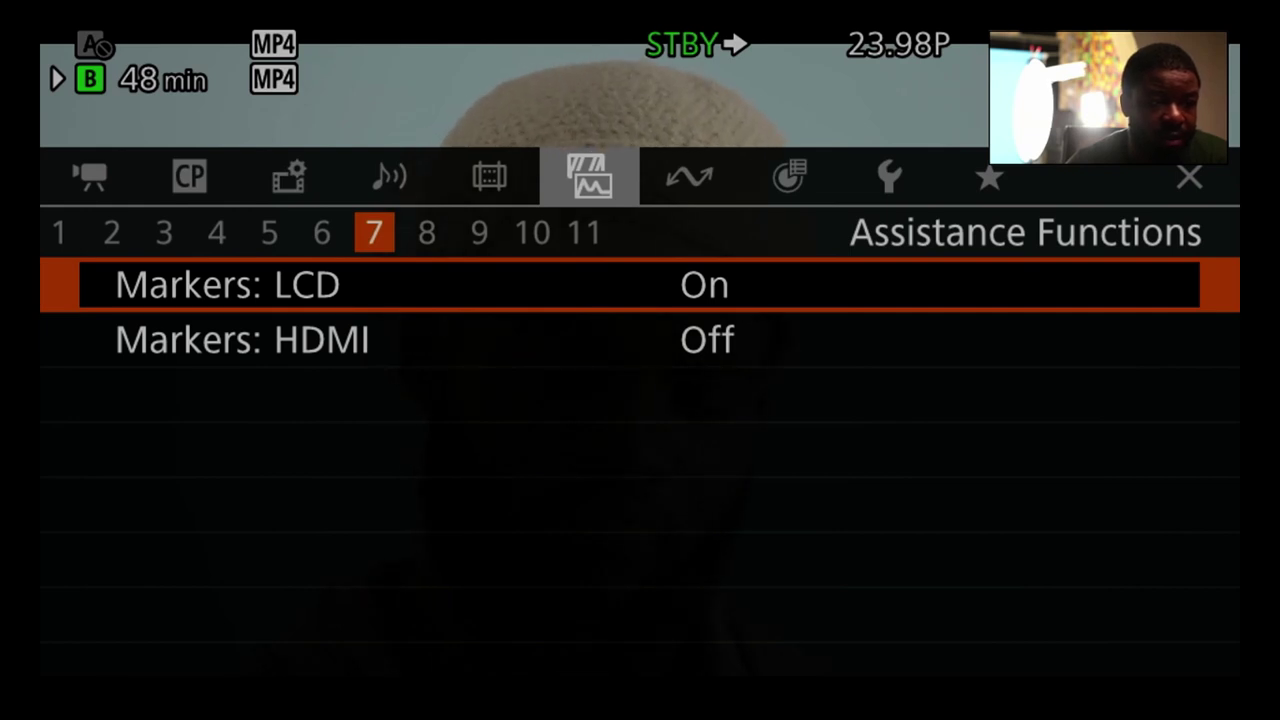
- Review the LCD and HDMI marker outputs and the center, horizontal, vertical and grid markers on pages 7 and 8
key(Down)
key(Down)
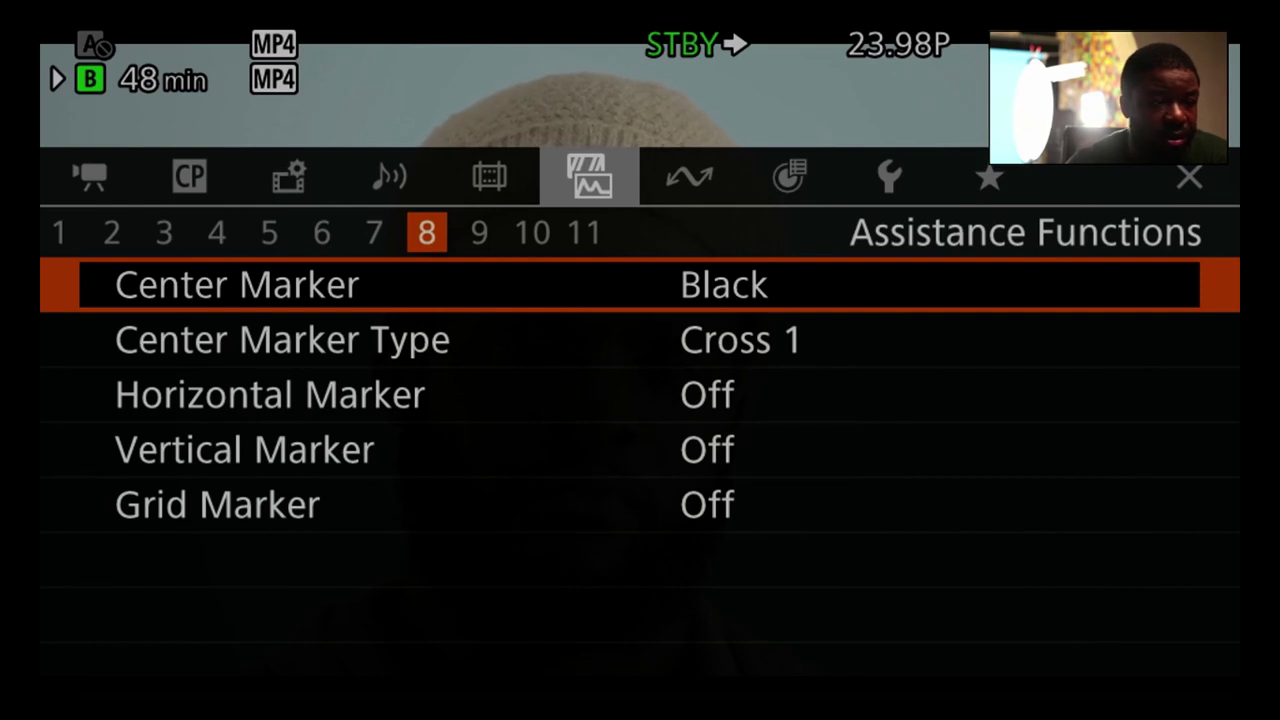
key(Down)
key(Down)
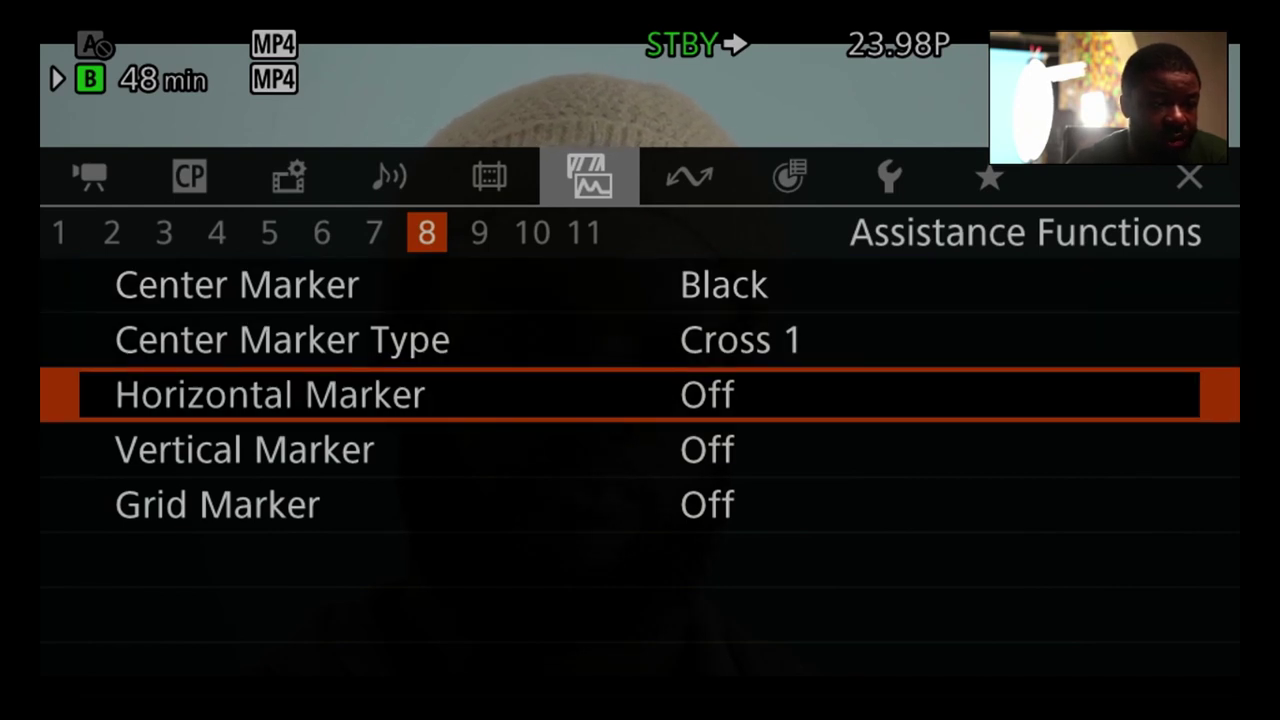
key(Down)
key(Down)
key(Down)
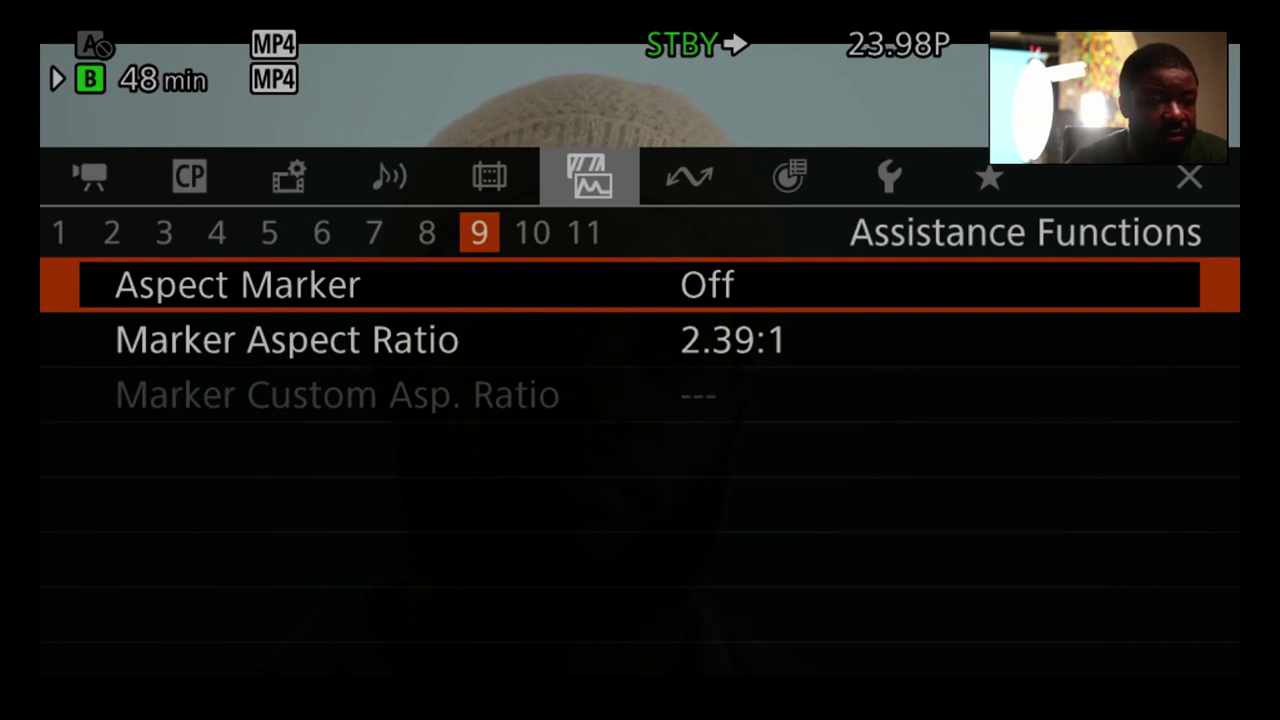
- Review the aspect marker settings on page 9 and the safe area marker settings on page 10 of Assistance Functions
key(Down)
key(Up)
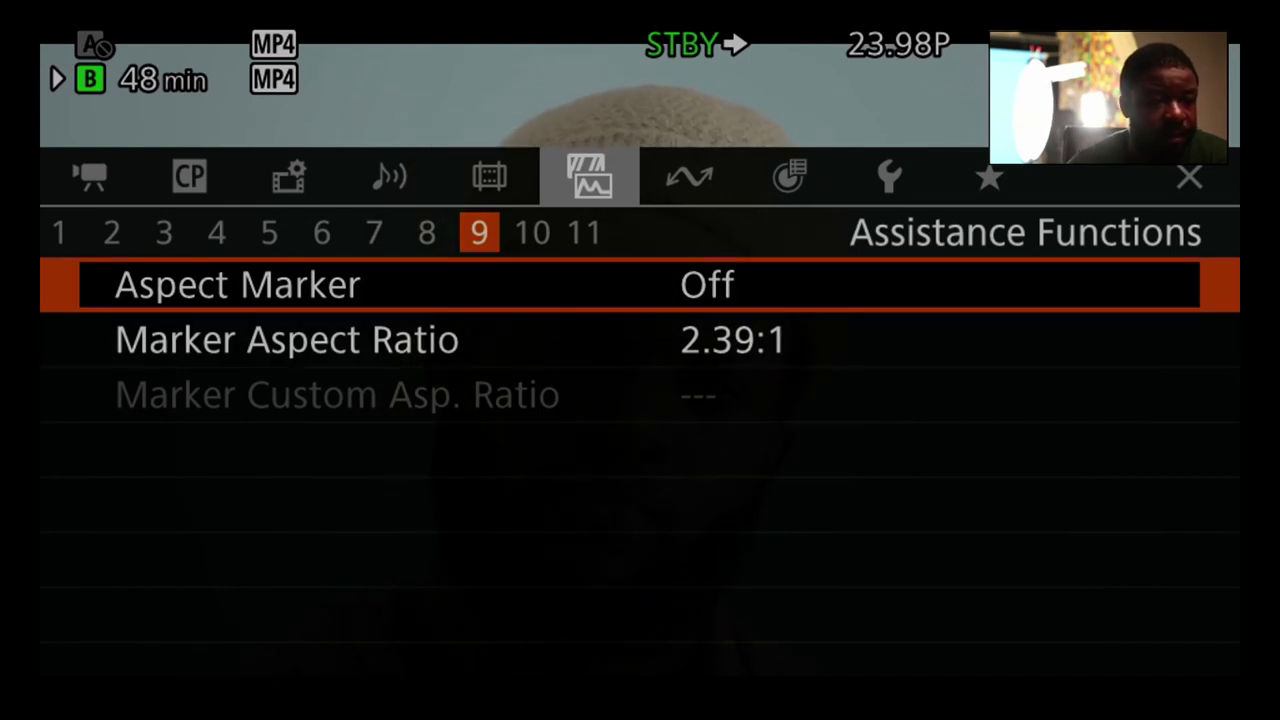
key(Down)
key(Down)
key(Down)
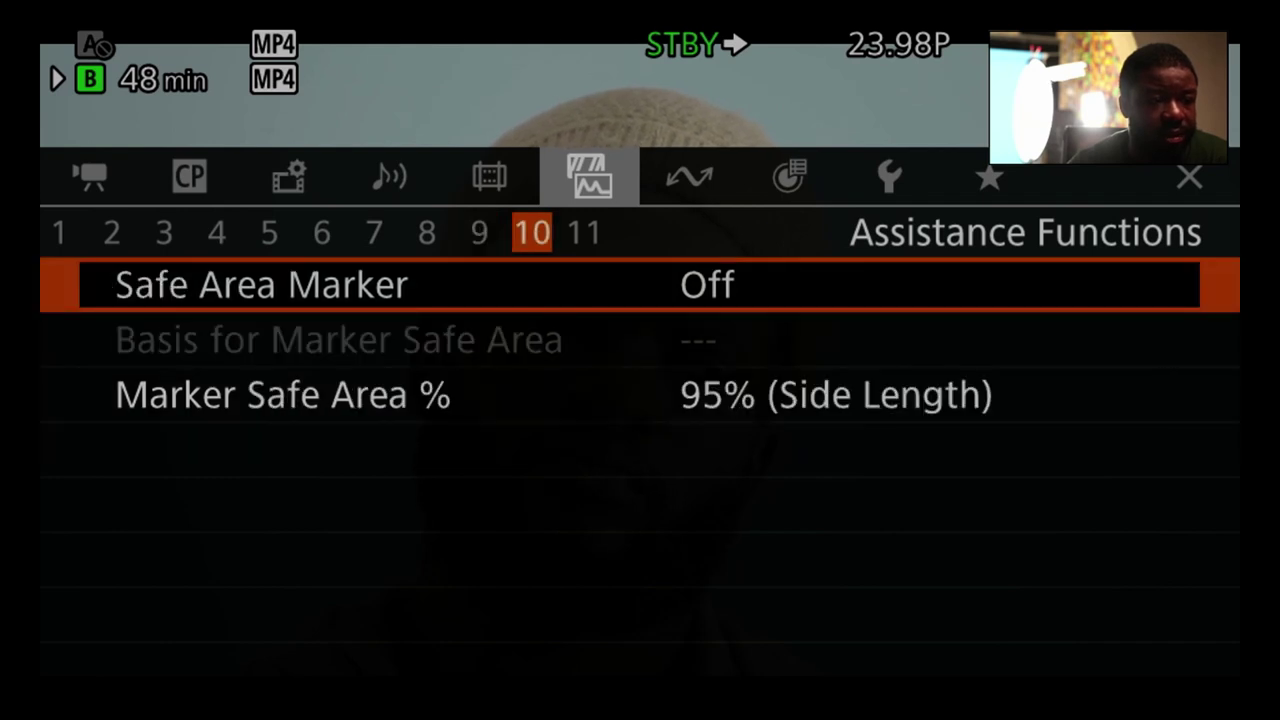
key(Down)
key(Down)
key(Down)
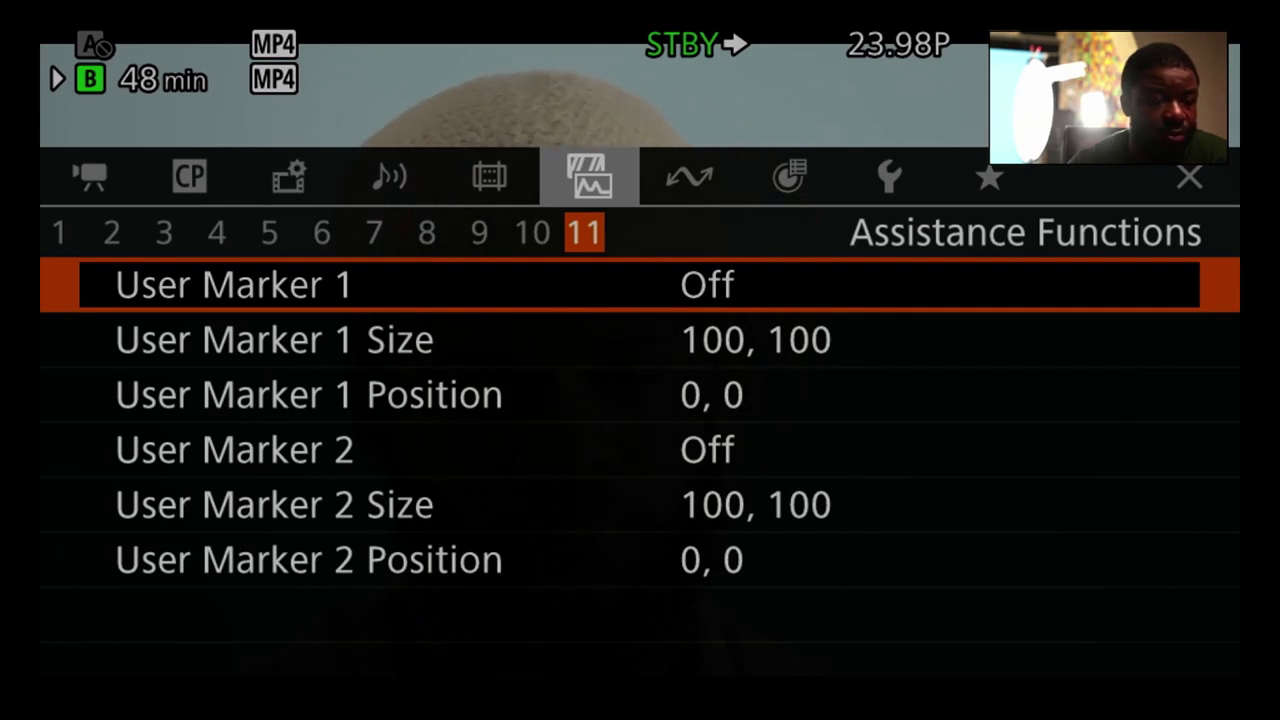
- Review the state, size and position settings of both user markers on page 11 of Assistance Functions
key(Down)
key(Down)
key(Down)
key(Down)
key(Down)
key(Down)
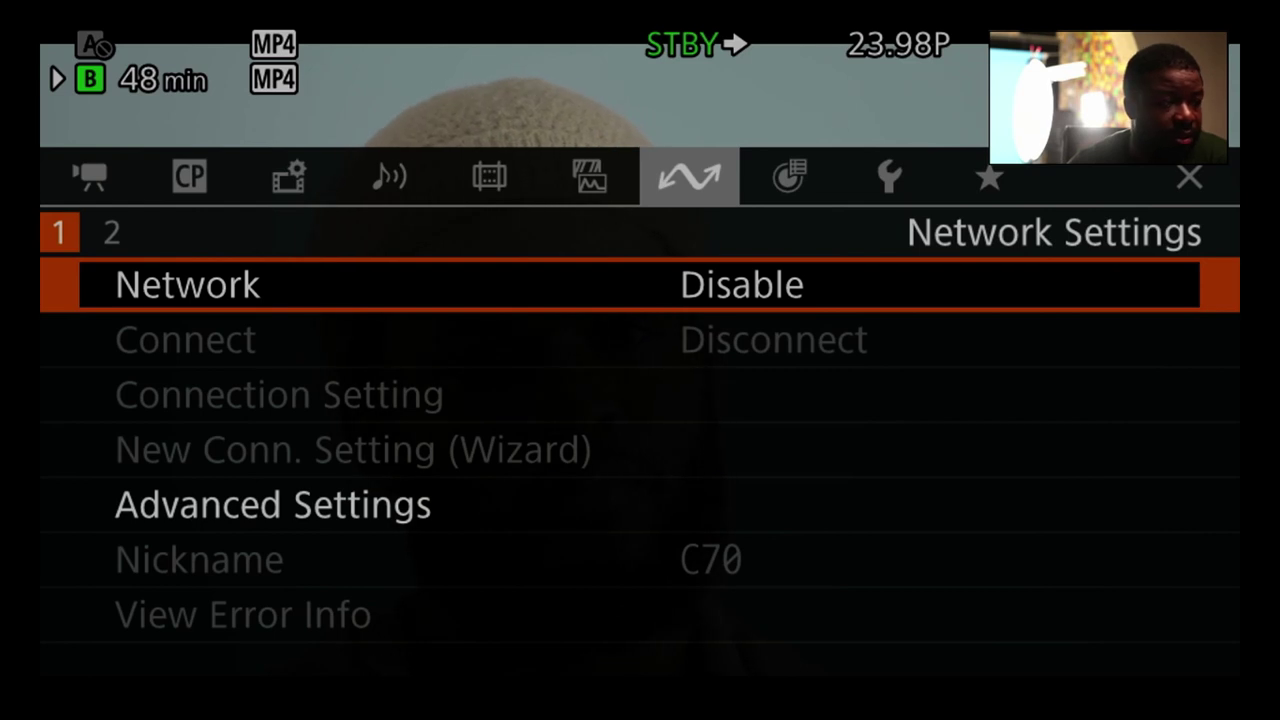
- Review both pages of Network Settings, including Advanced Settings and Activate IP Streaming
key(Down)
key(Down)
key(Down)
key(Down)
key(Down)
key(Down)
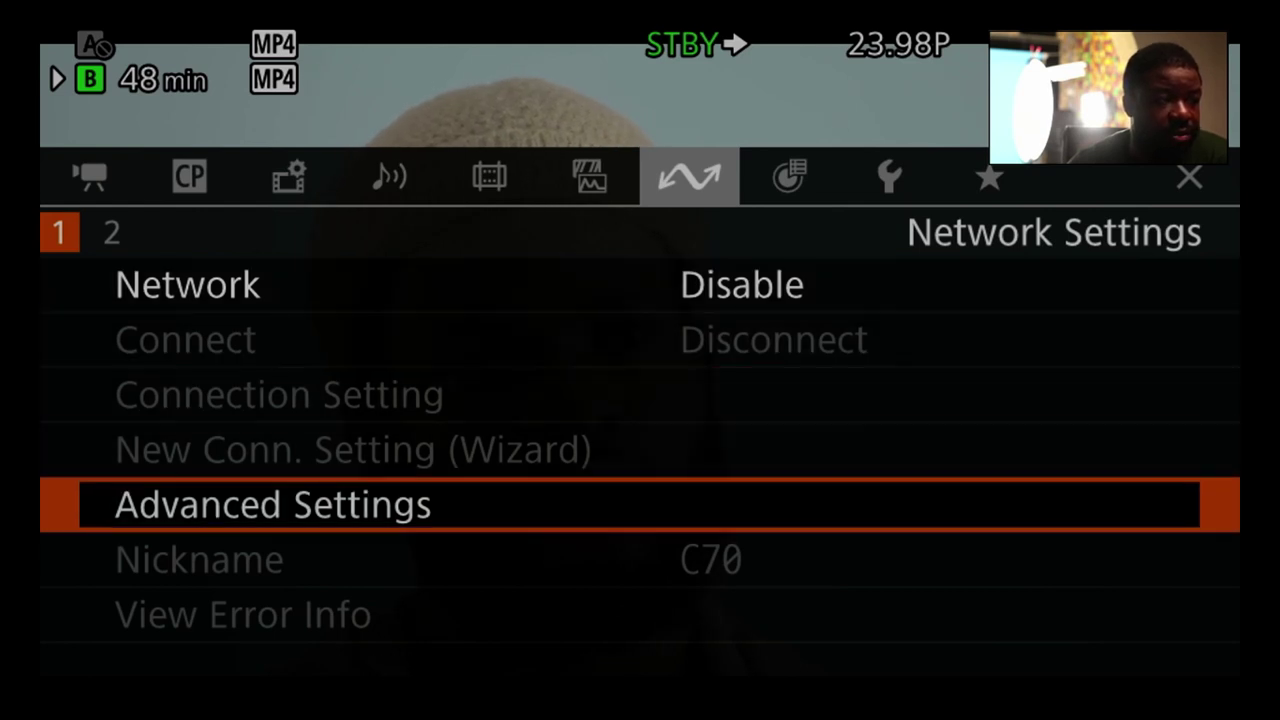
key(Down)
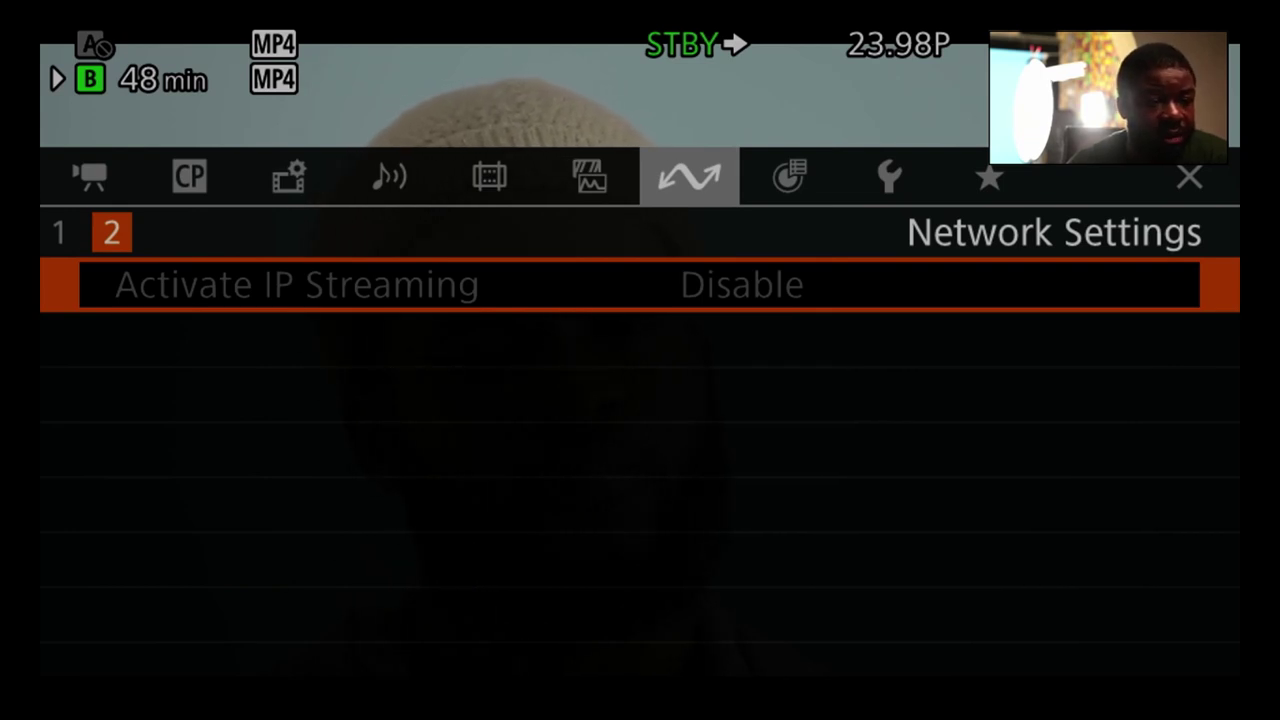
key(Down)
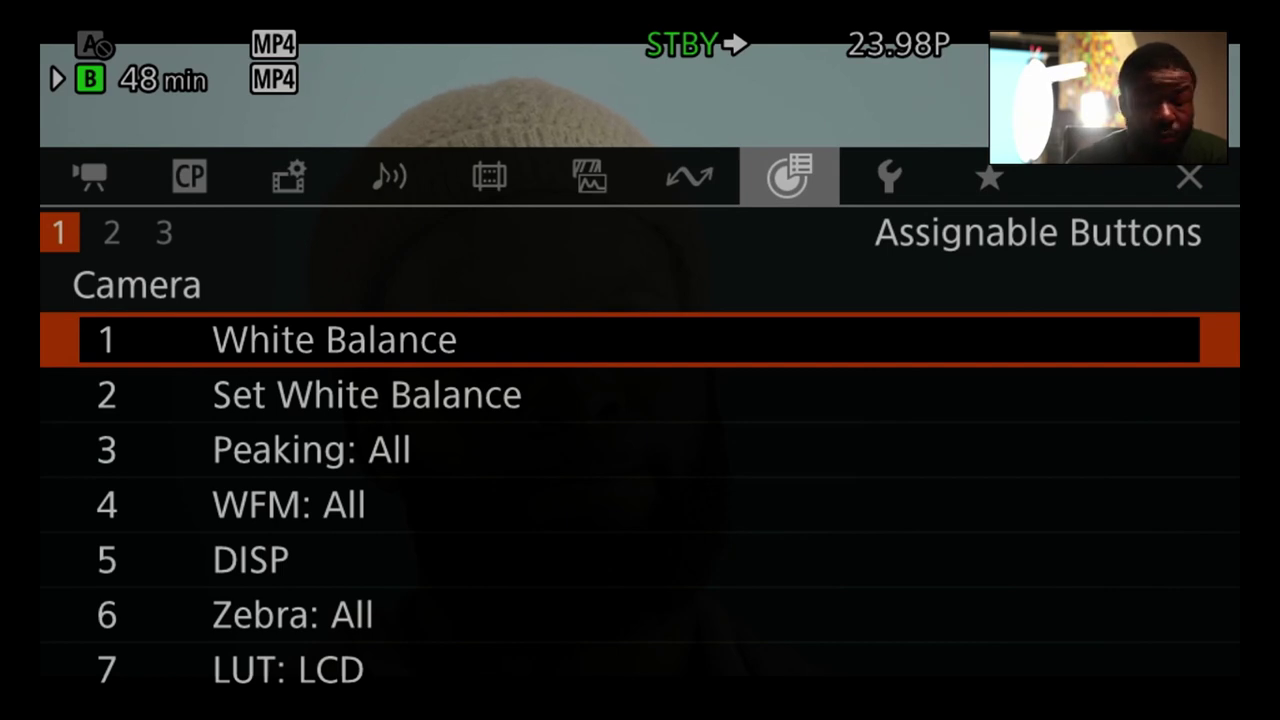
- Look through the functions assigned to camera buttons 1 to 13 on pages 1 and 2 of Assignable Buttons
key(Down)
key(Down)
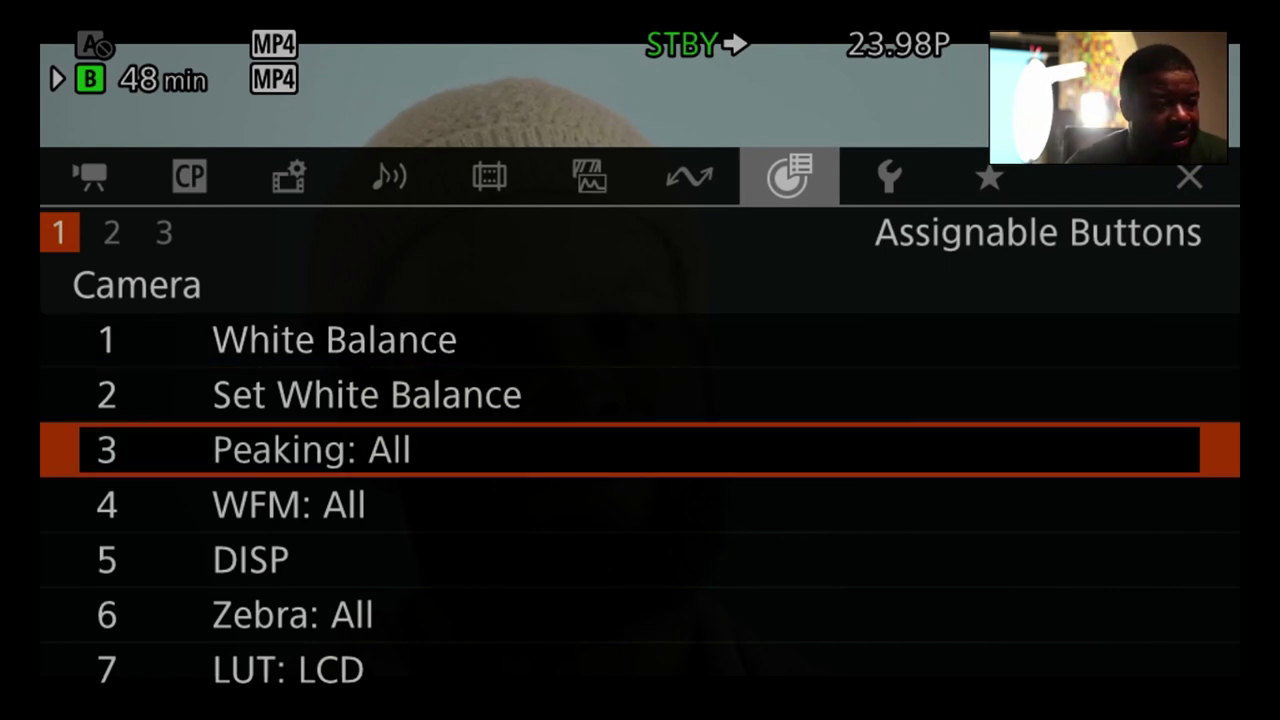
key(Down)
key(Down)
key(Down)
key(Down)
key(Down)
key(Down)
key(Down)
key(Down)
key(Down)
key(Down)
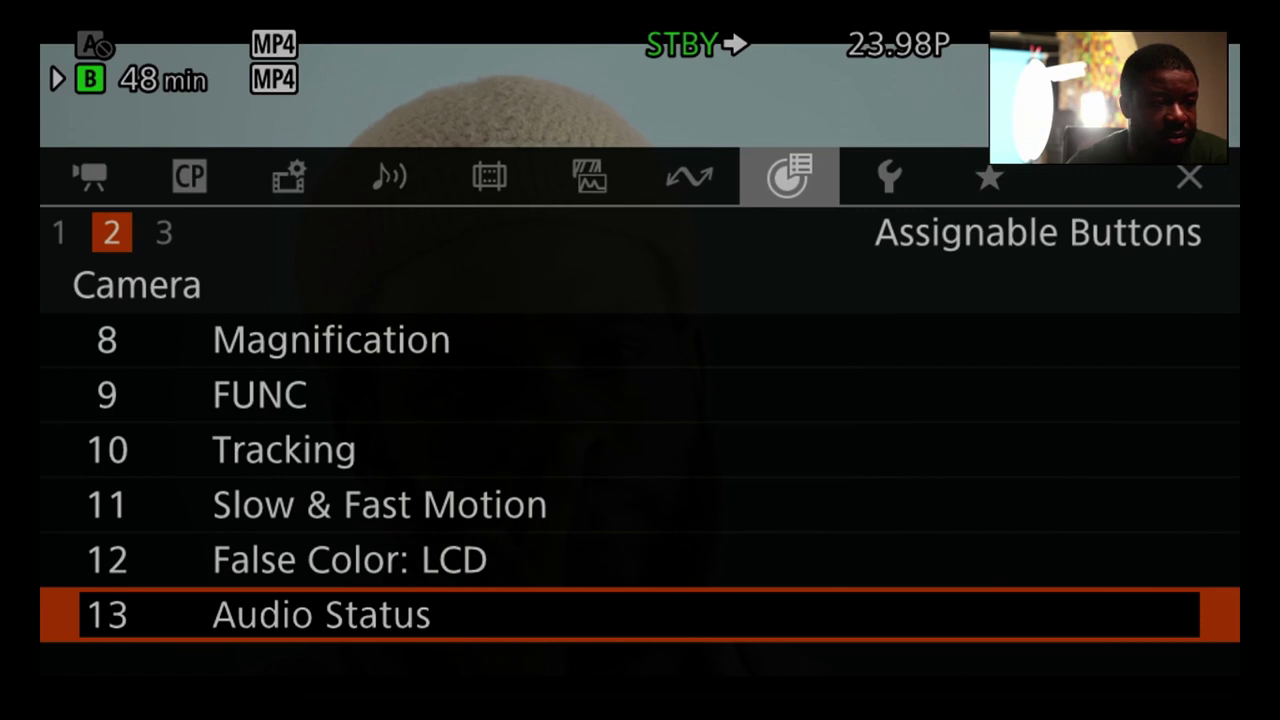
key(Up)
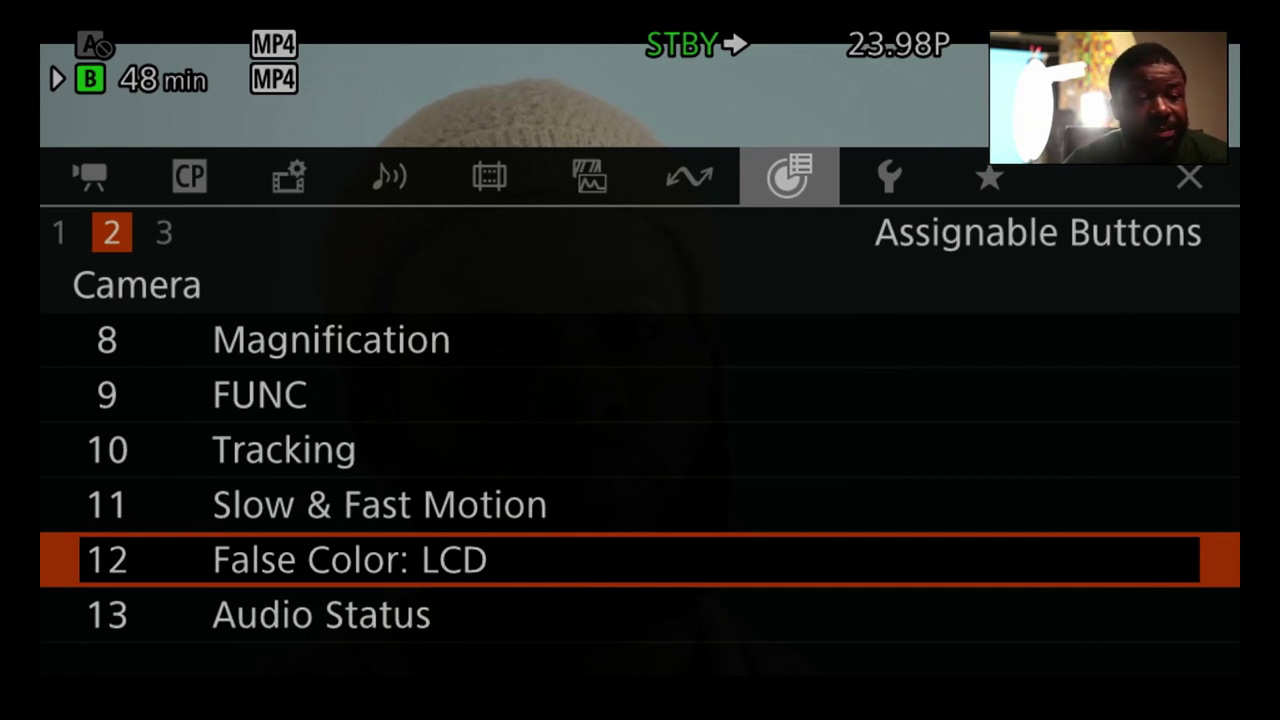
key(Down)
key(Down)
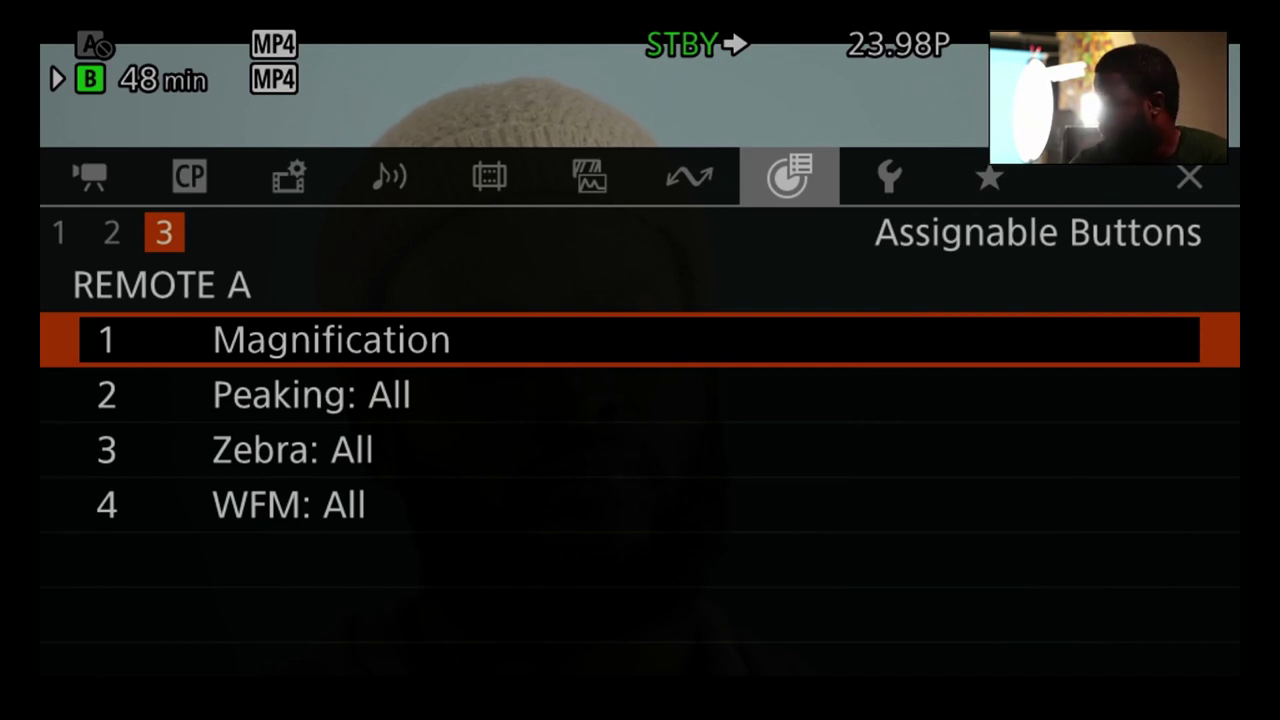
- Check the live view, then reopen the menu and review the four REMOTE A button assignments on page 3
key(Escape)
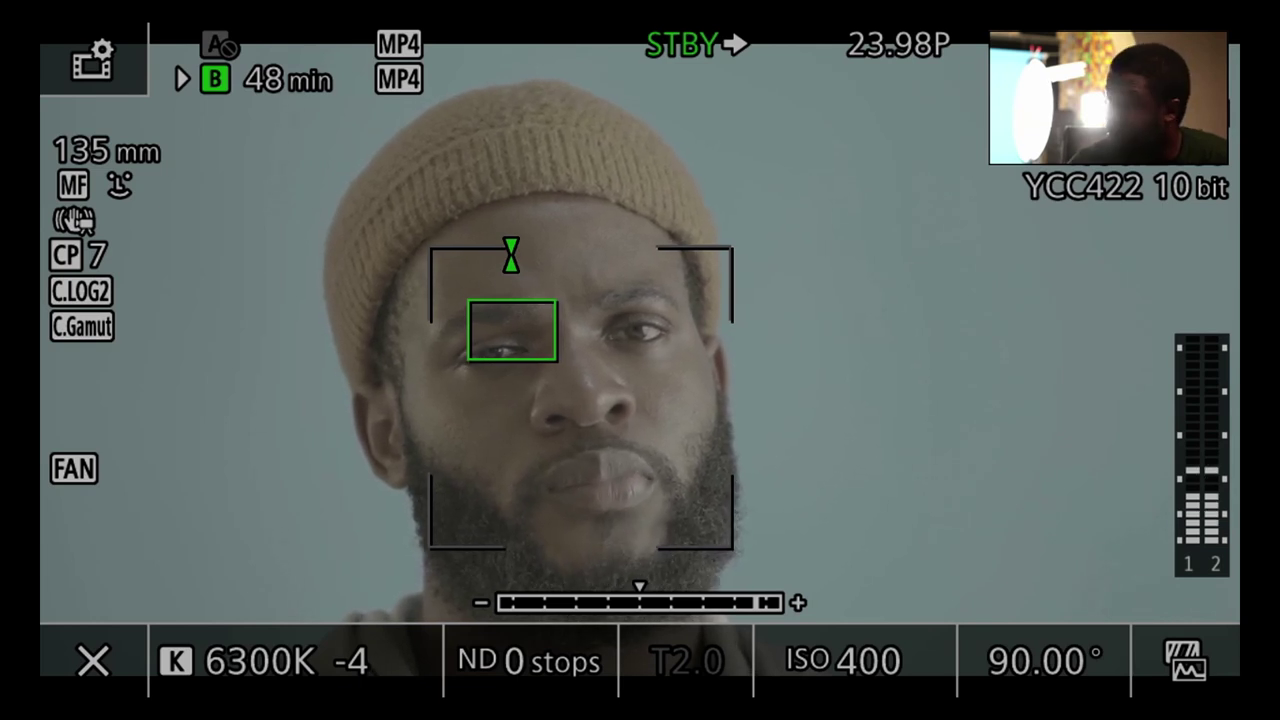
key(Menu)
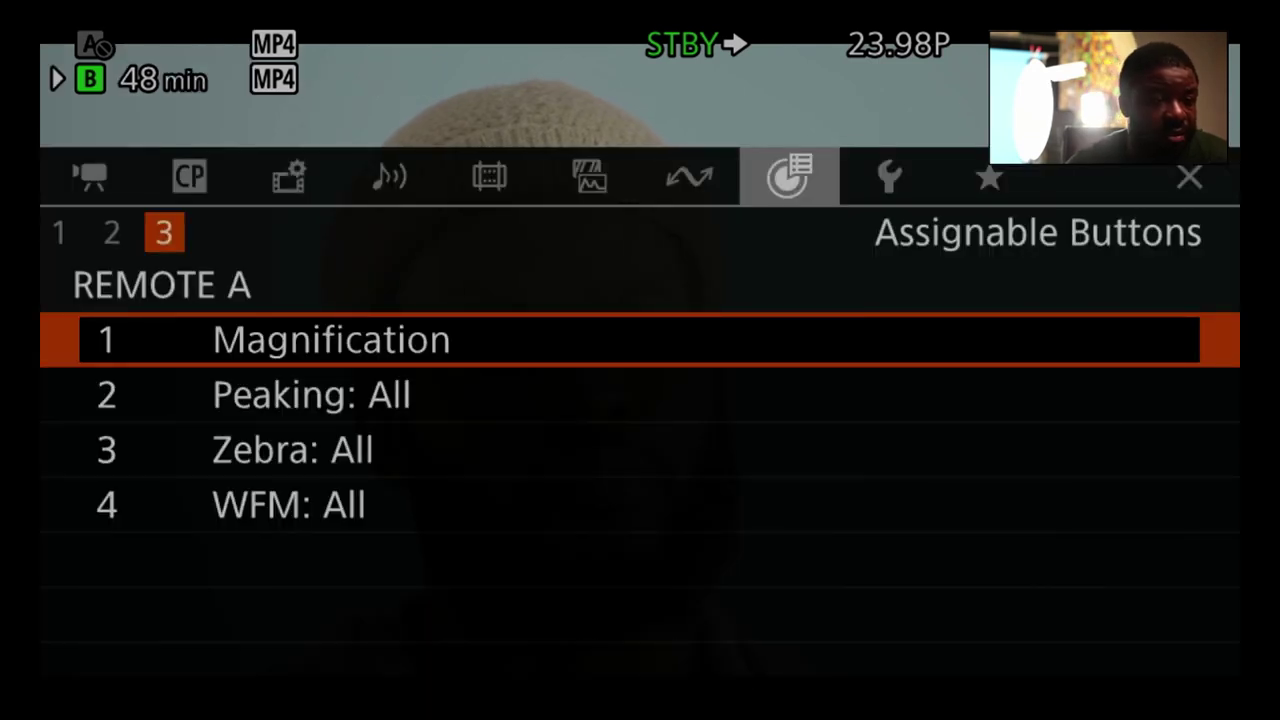
key(Down)
key(Down)
key(Down)
key(Down)
key(Down)
key(Down)
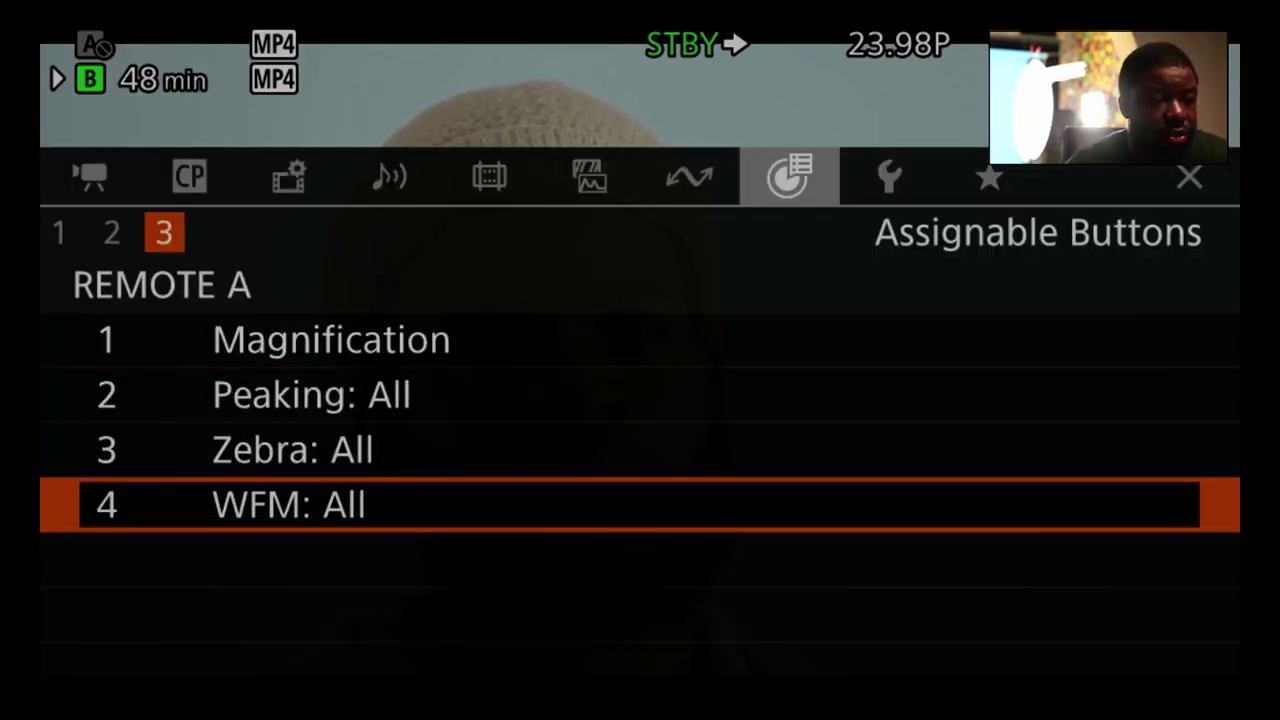
key(Up)
key(Up)
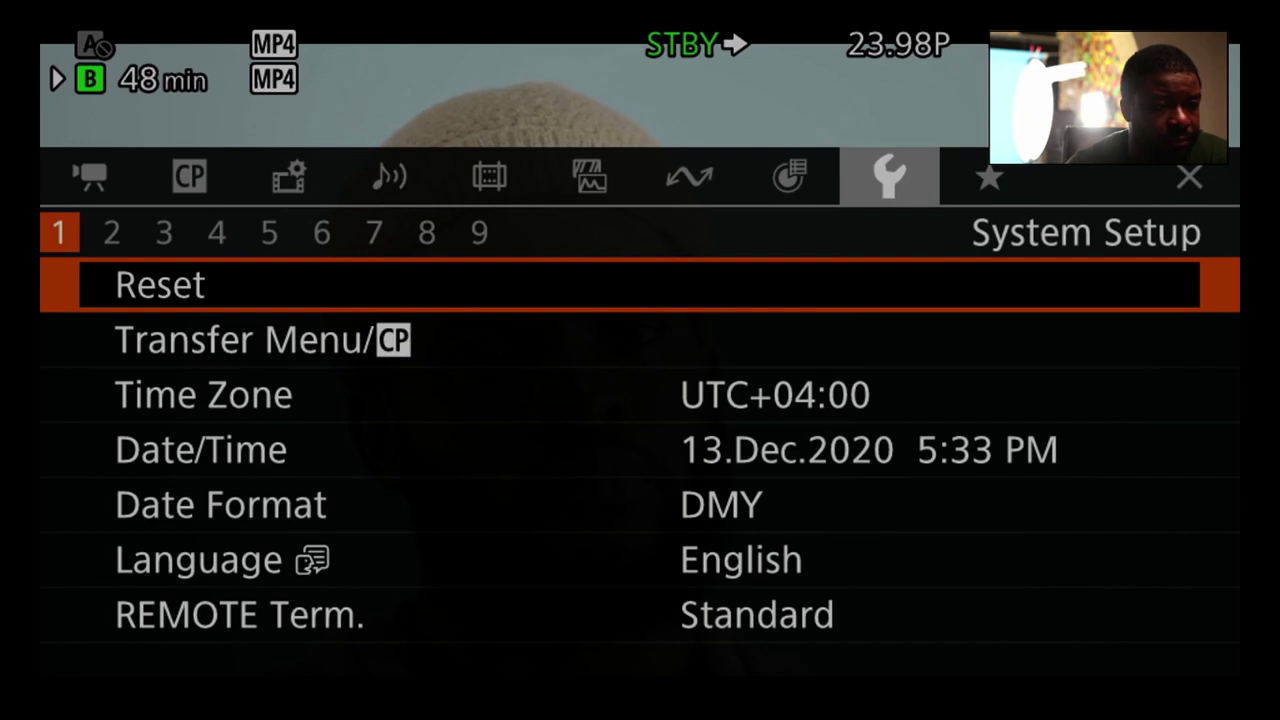
- Look into the Transfer Menu/CP setting on page 1 of System Setup and return to the settings list
key(Down)
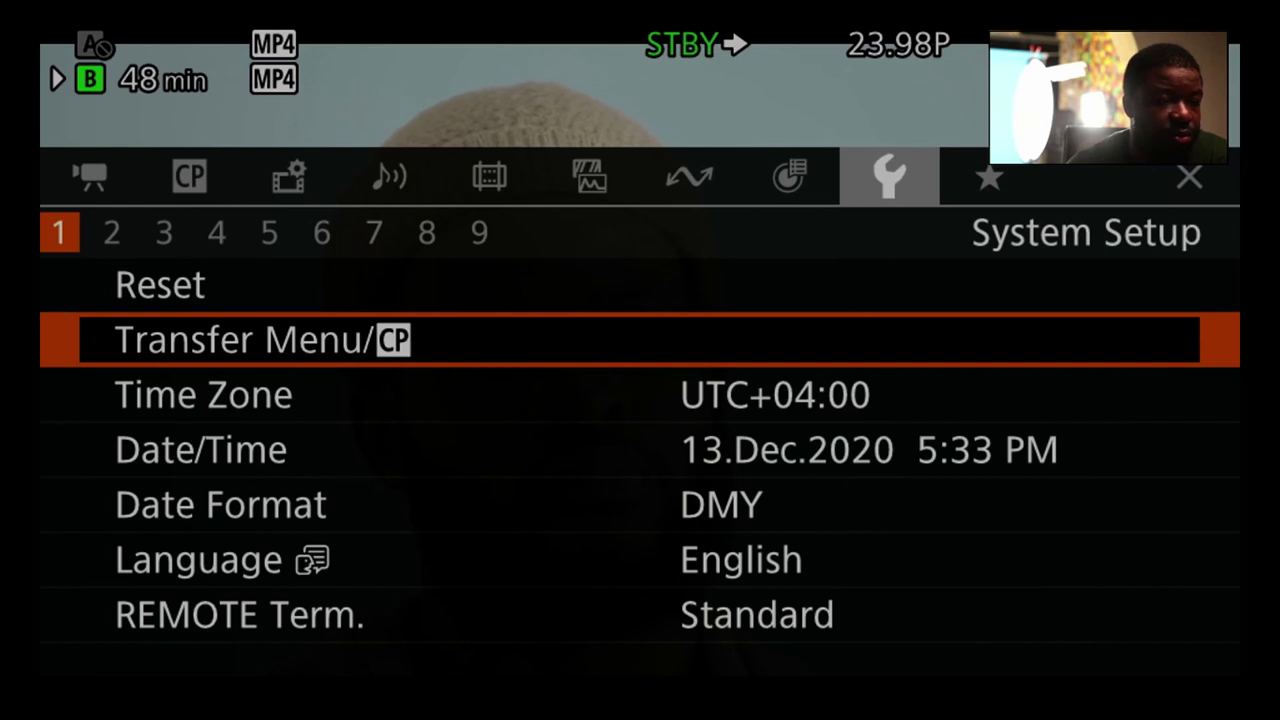
key(Down)
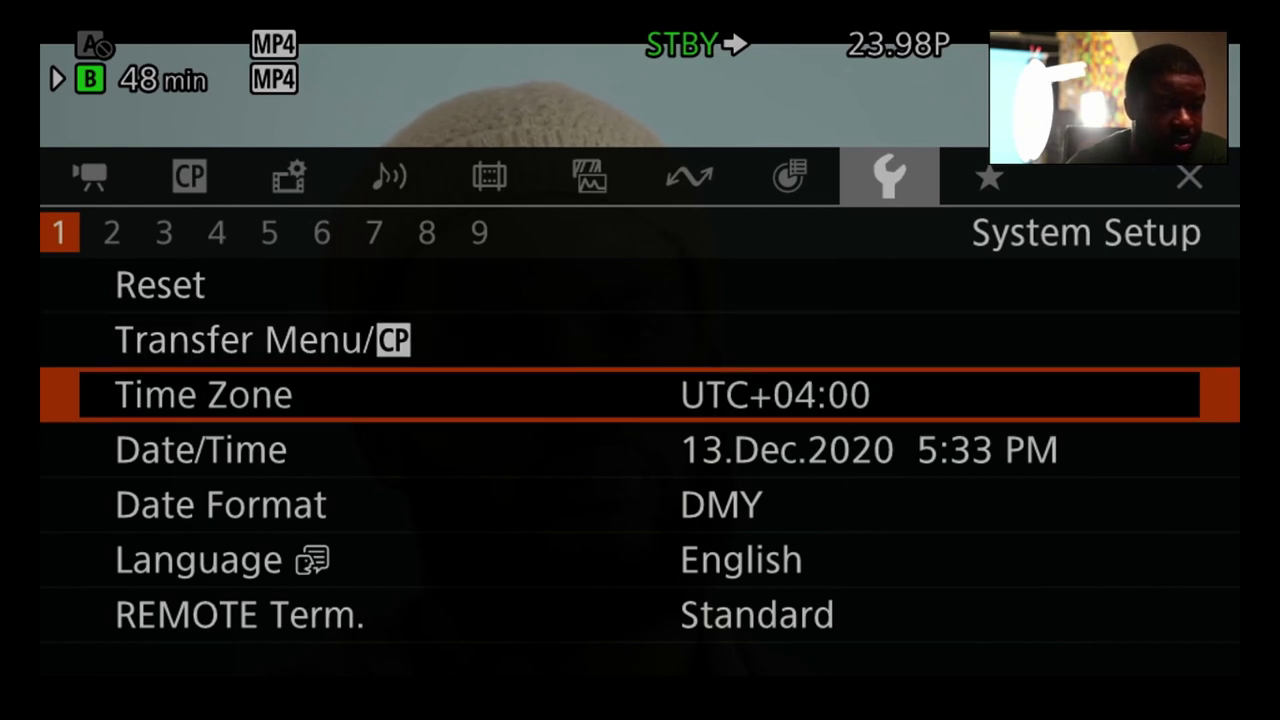
key(Up)
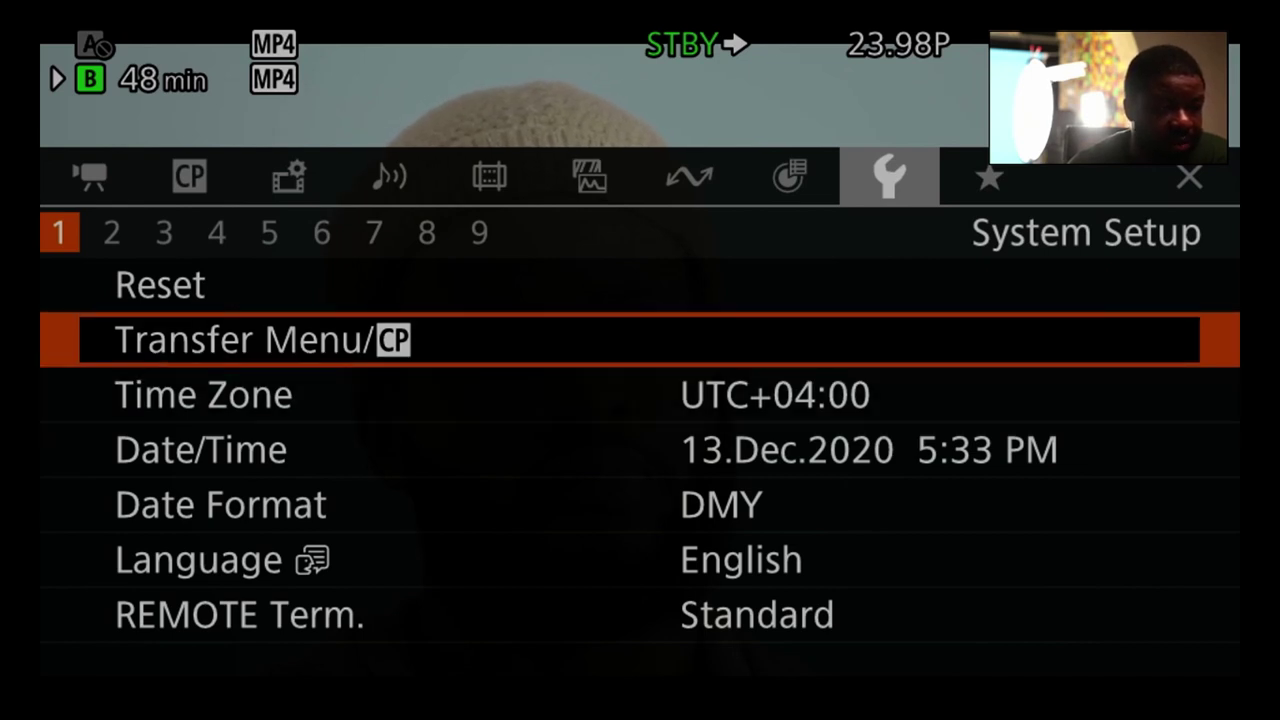
key(Return)
key(Up)
key(Return)
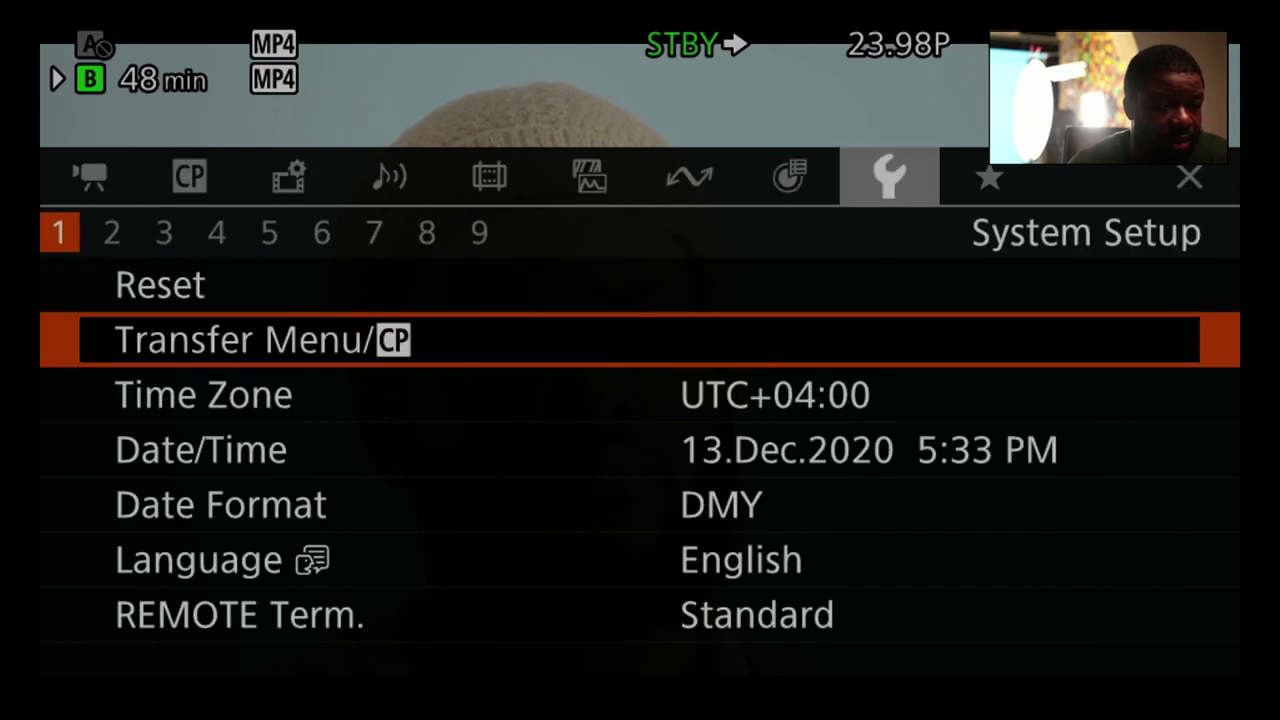
- Look through the remaining page 1 settings of System Setup and check the HDMI Max Res. options on page 2
key(Down)
key(Down)
key(Down)
key(Down)
key(Down)
key(Down)
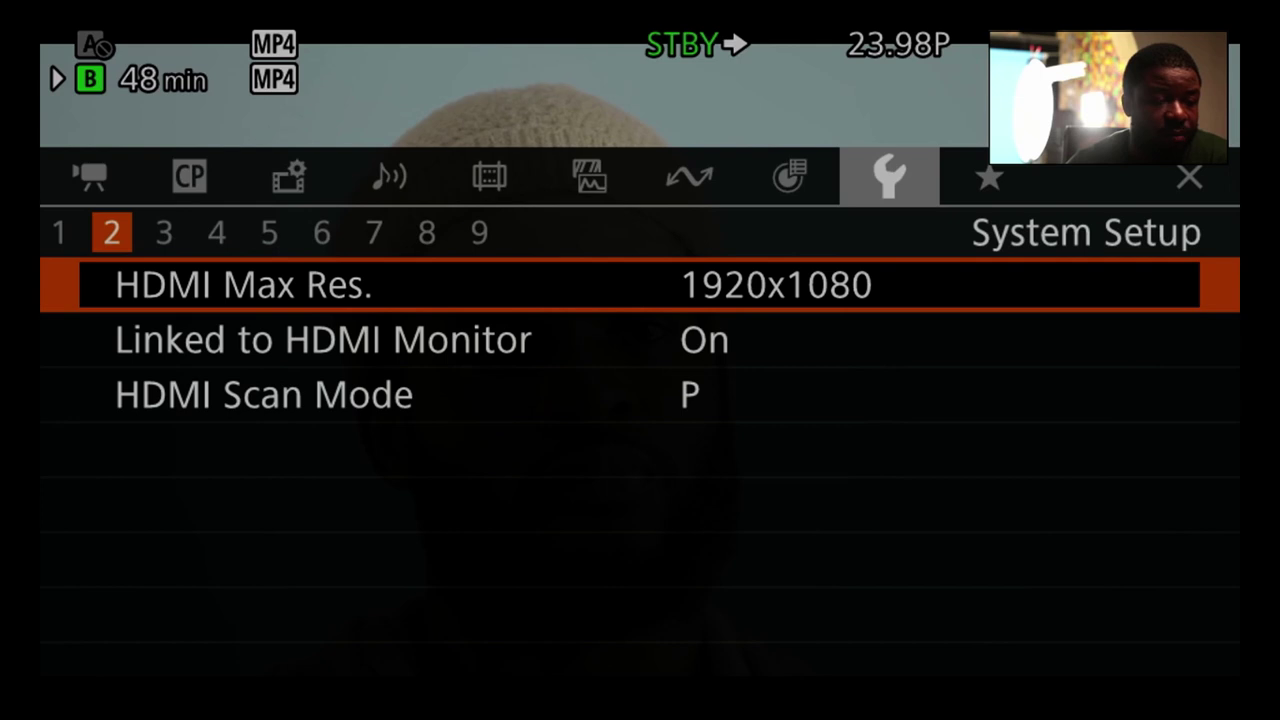
key(Return)
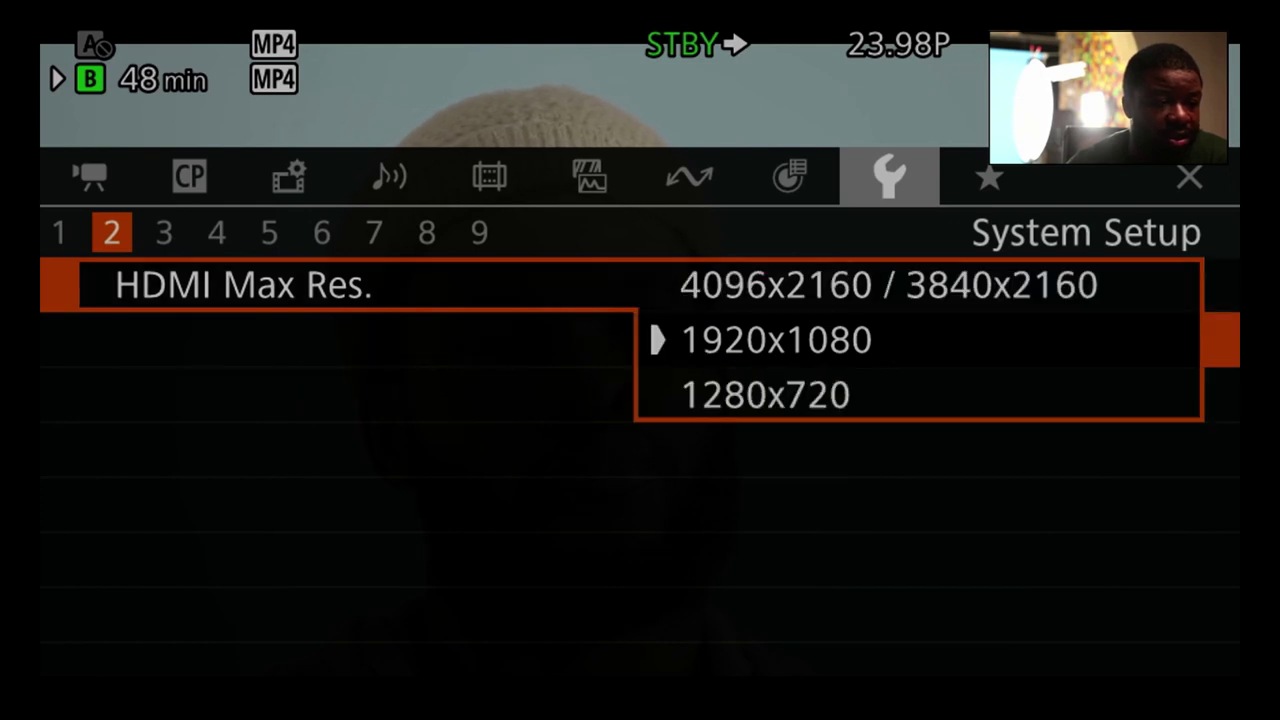
key(Return)
- Review the time code and user bit settings on page 3 of System Setup
key(Right)
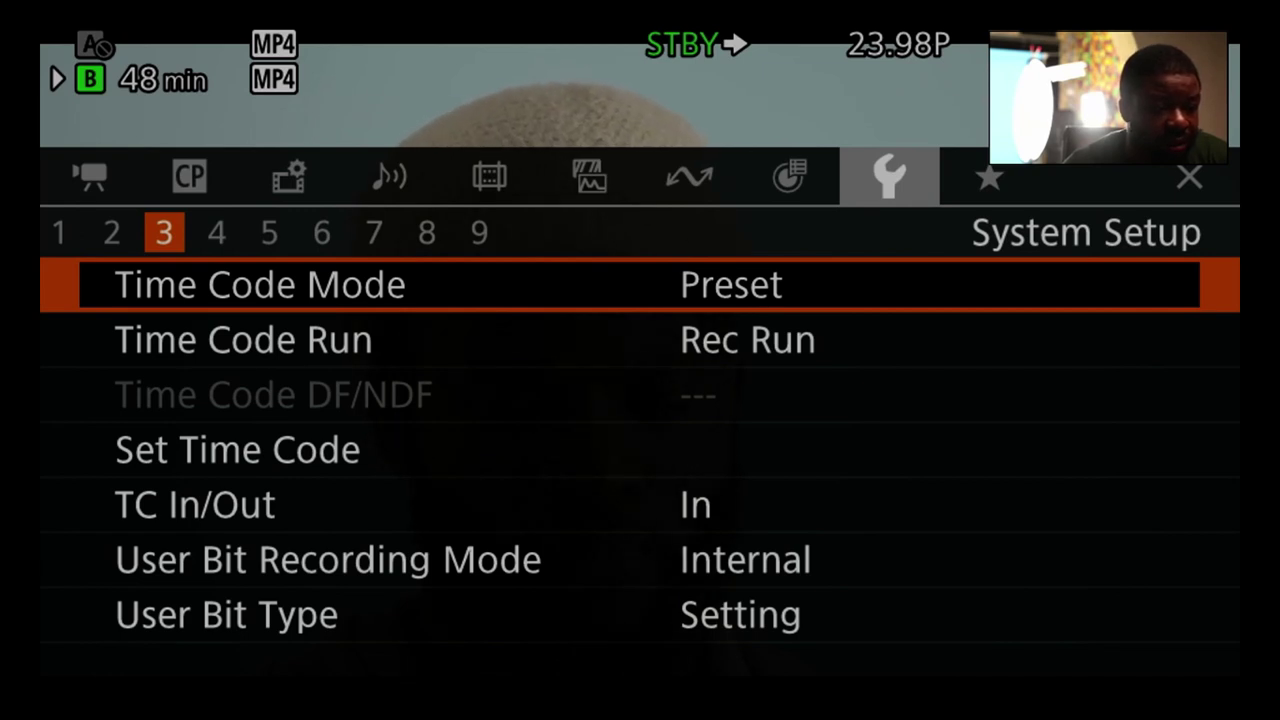
key(Down)
key(Down)
key(Down)
key(Down)
key(Down)
key(Down)
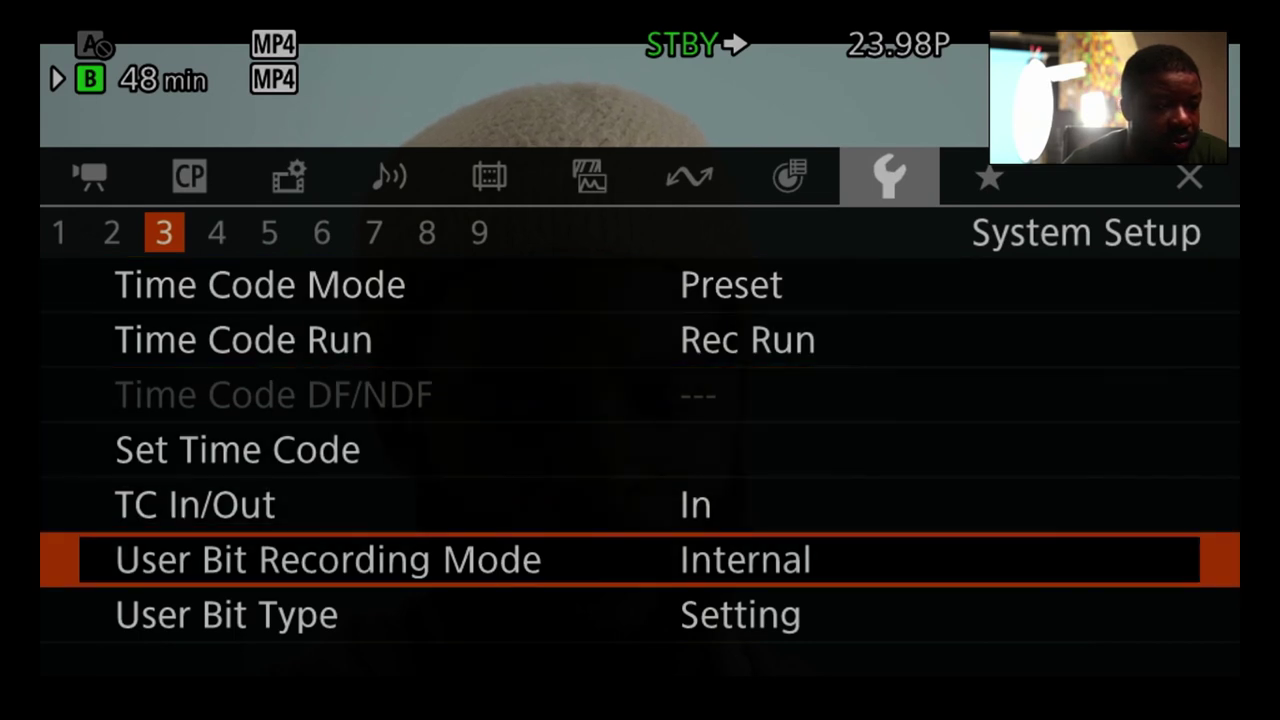
- Review the control dial and control ring settings on page 4 and continue through page 5 to page 6
key(Down)
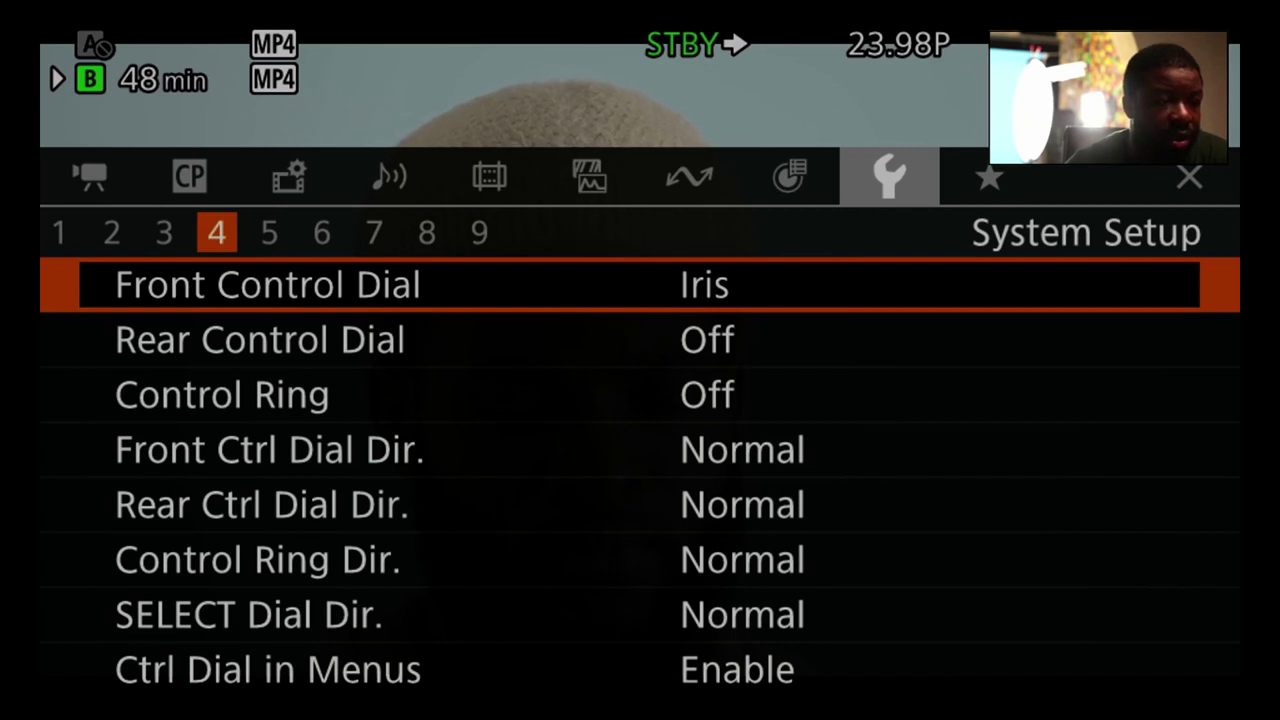
key(Down)
key(Down)
key(Down)
key(Down)
key(Down)
key(Down)
key(Down)
key(Down)
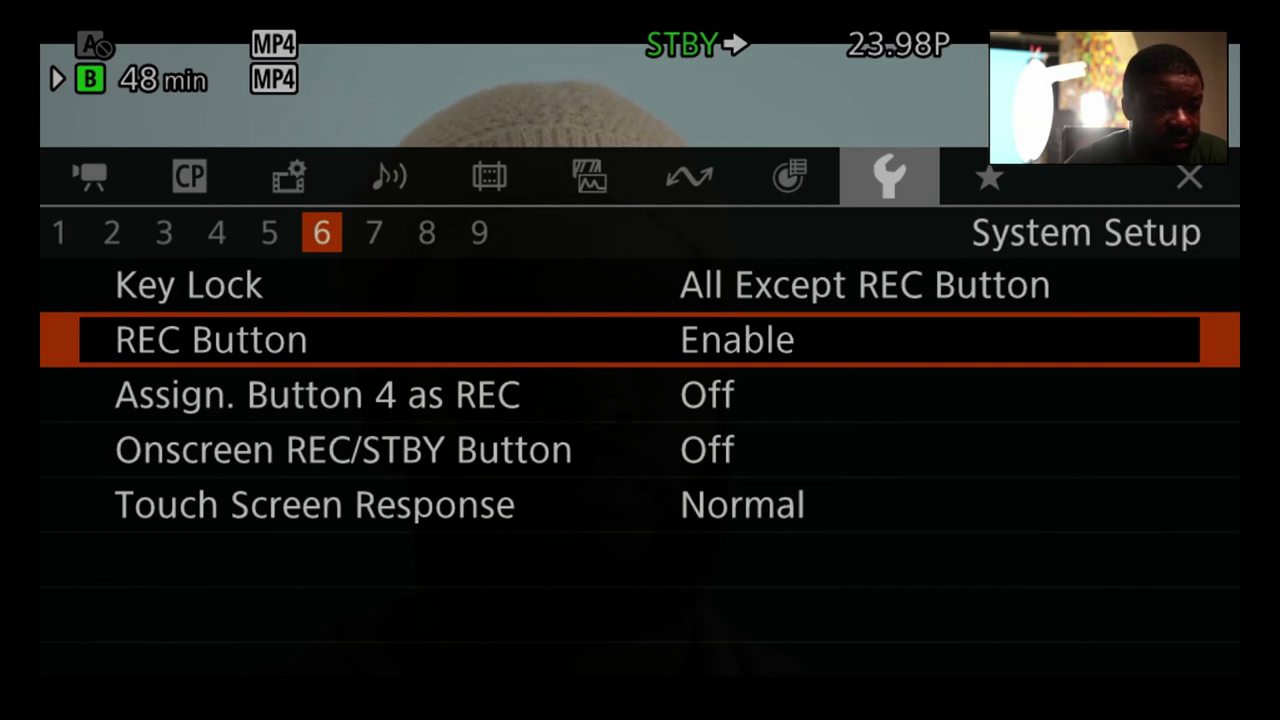
- Look through the button settings on page 6 and check the Touch Screen Response options
key(Down)
key(Down)
key(Down)
key(Down)
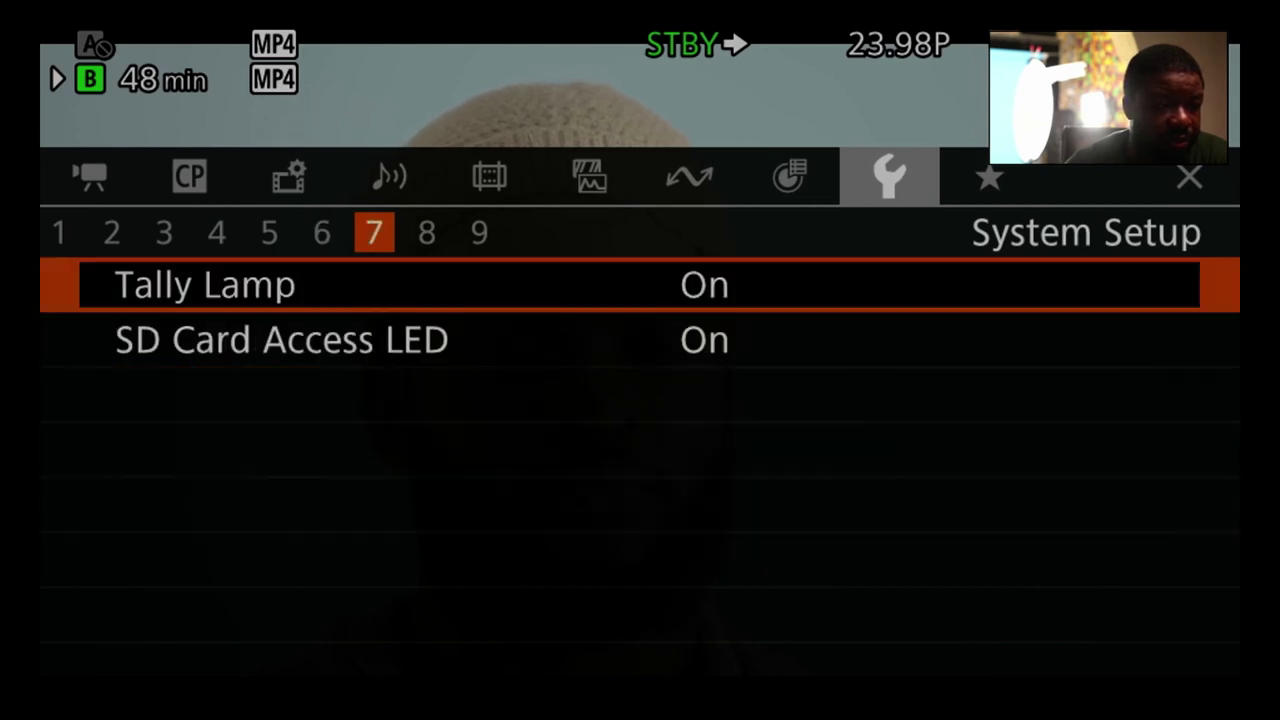
key(Down)
key(Up)
key(Up)
key(Return)
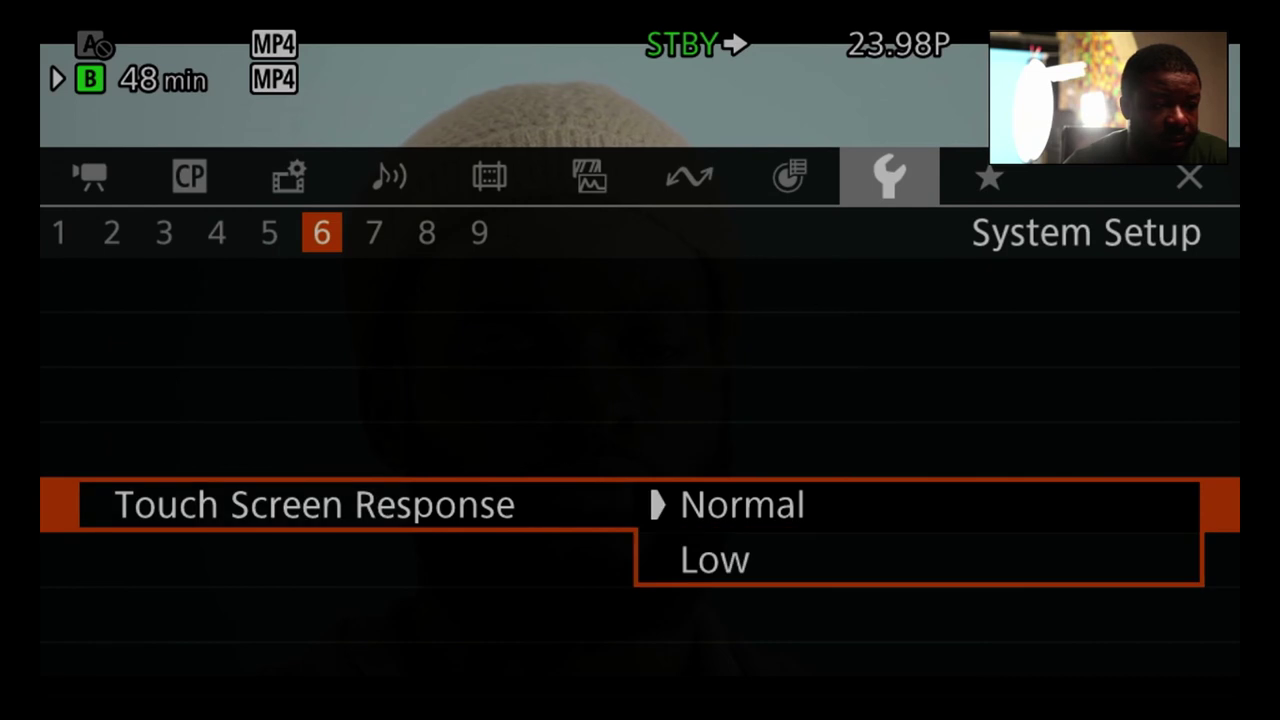
key(Return)
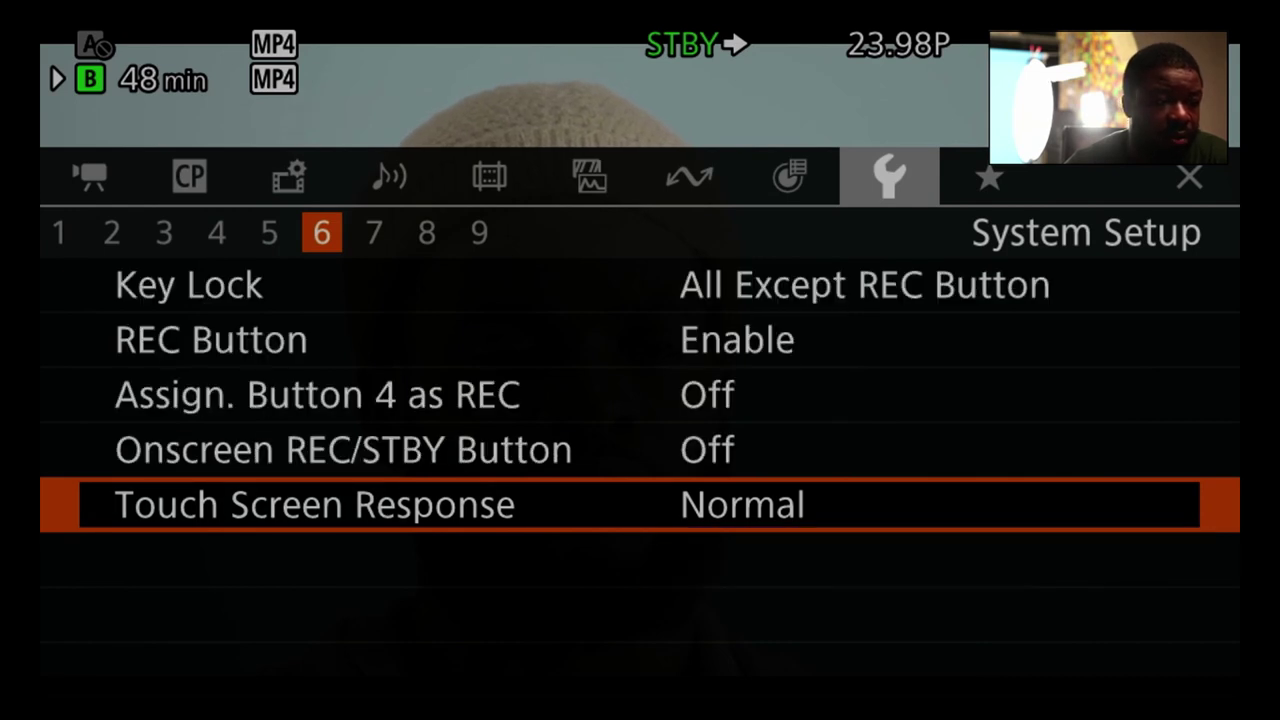
- Review the Tally Lamp and SD Card Access LED settings on page 7 of System Setup
key(Down)
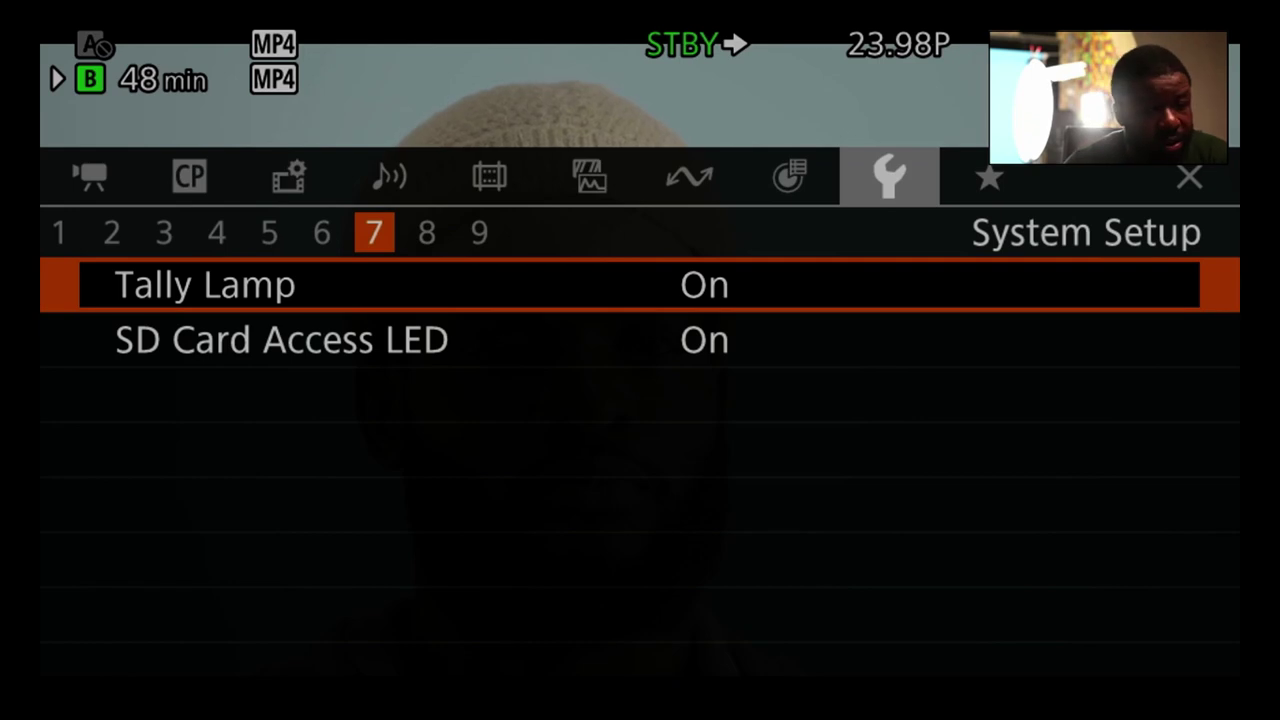
key(Down)
key(Down)
key(Down)
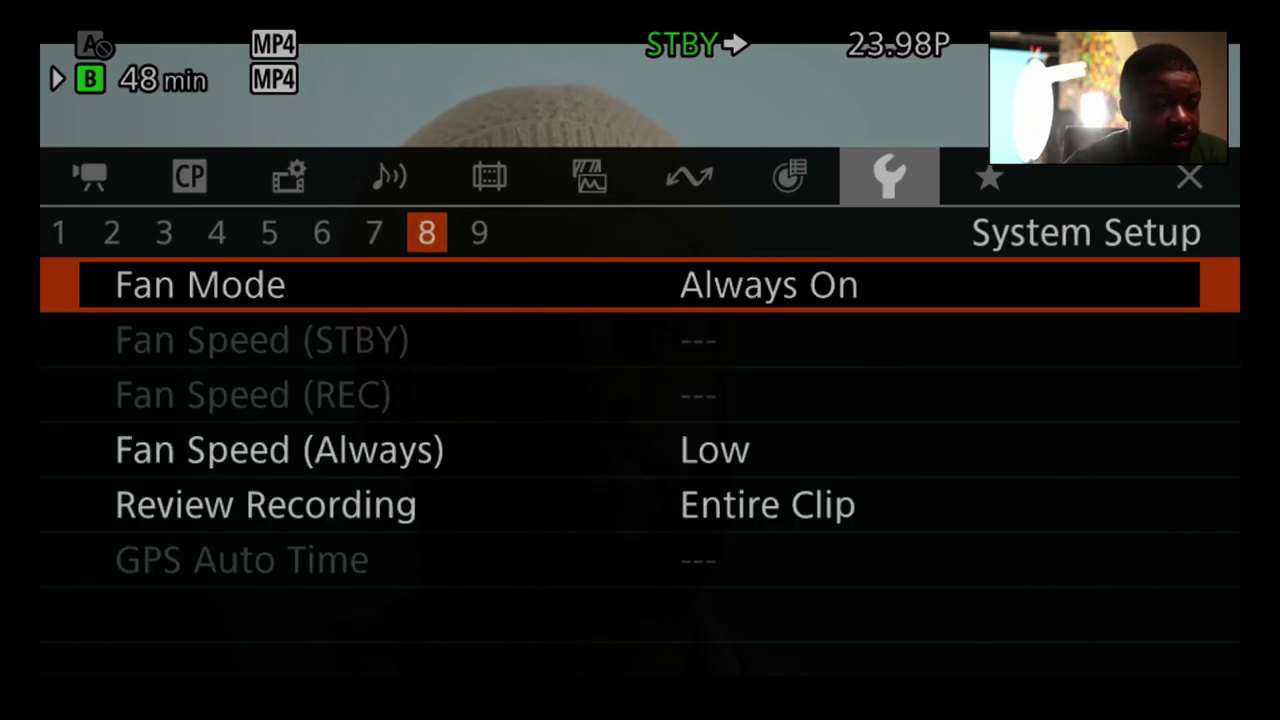
key(Up)
key(Up)
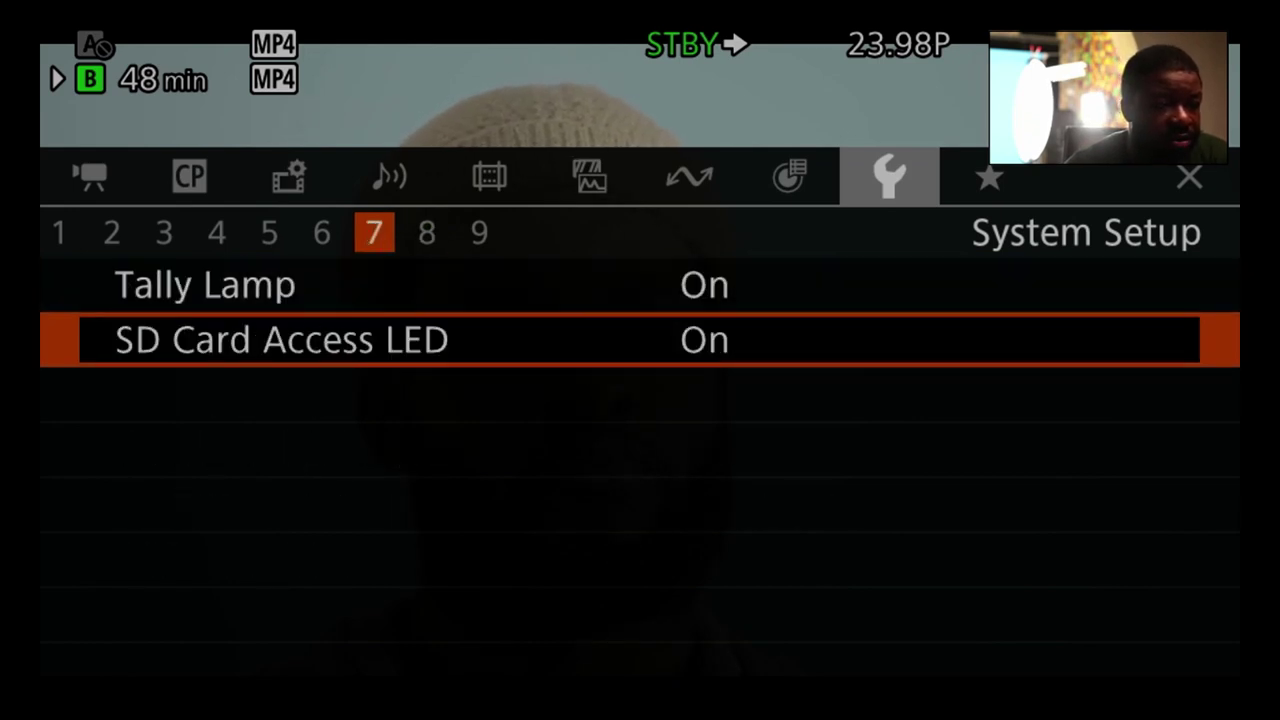
- Set Fan Mode to Automatic on page 8 of System Setup
key(Down)
key(Return)
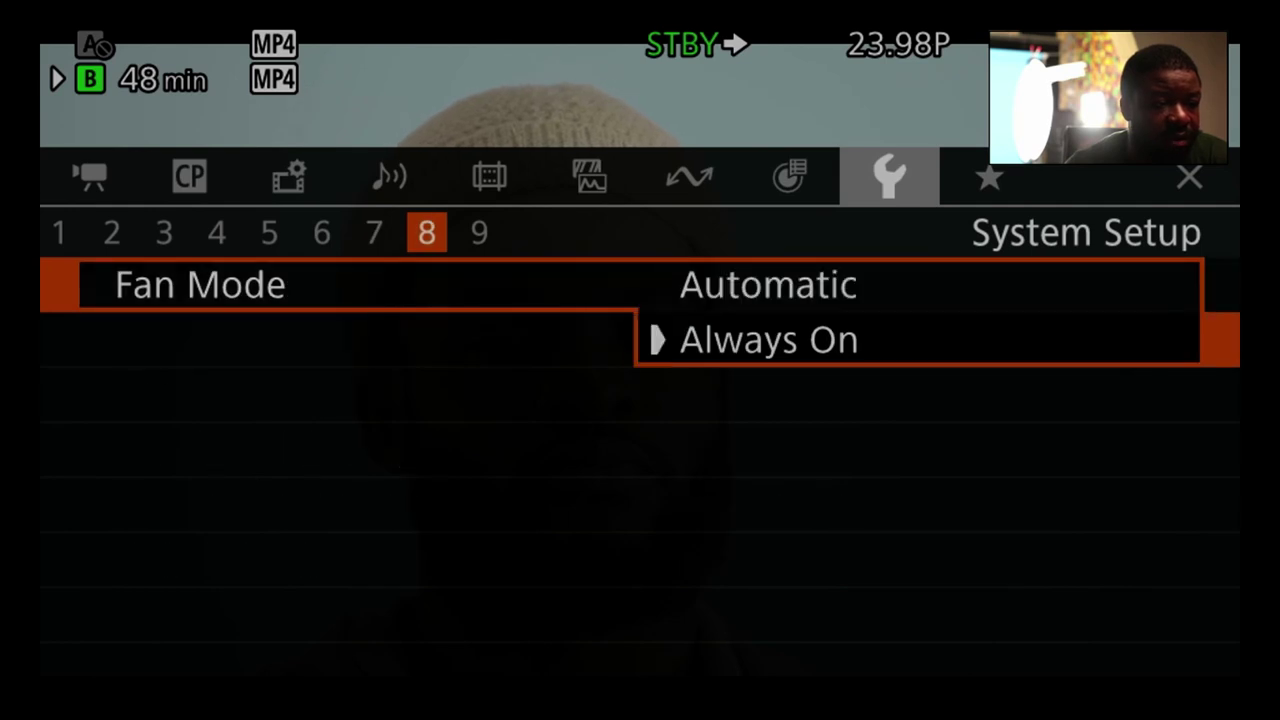
key(Up)
key(Return)
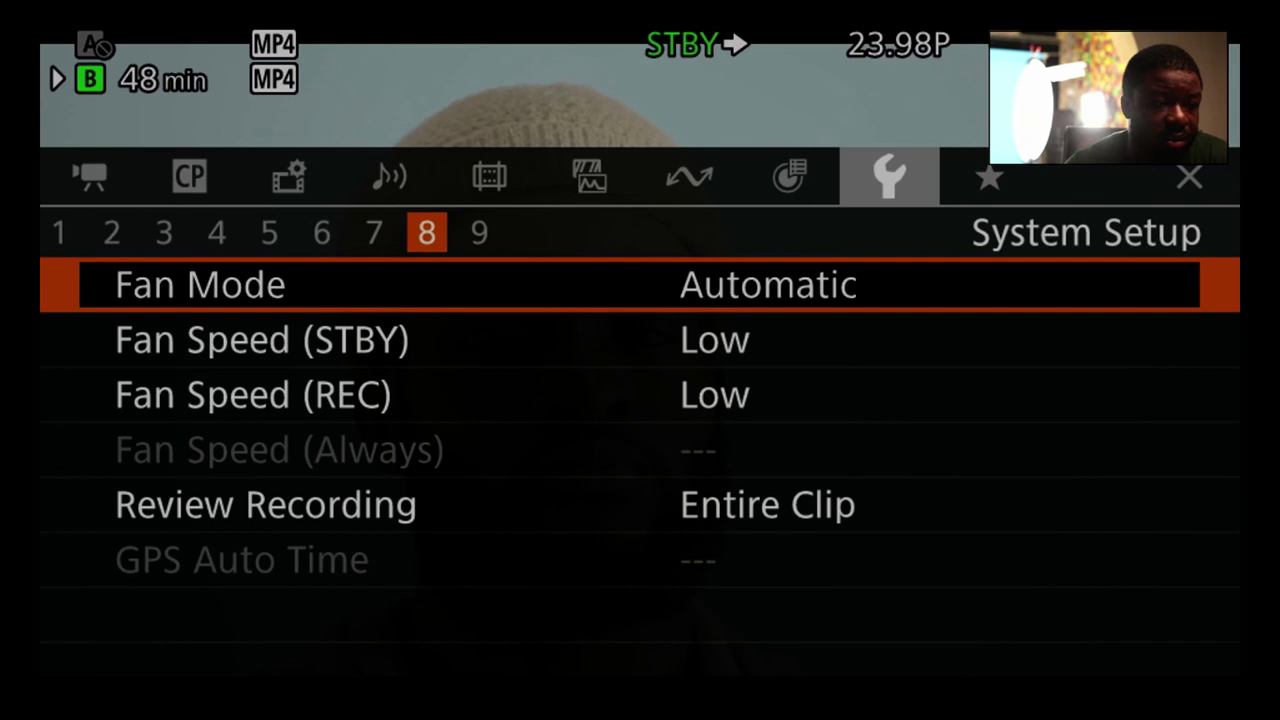
- Review the Fan Speed, Review Recording and GPS Auto Time settings on page 8
key(Down)
key(Down)
key(Down)
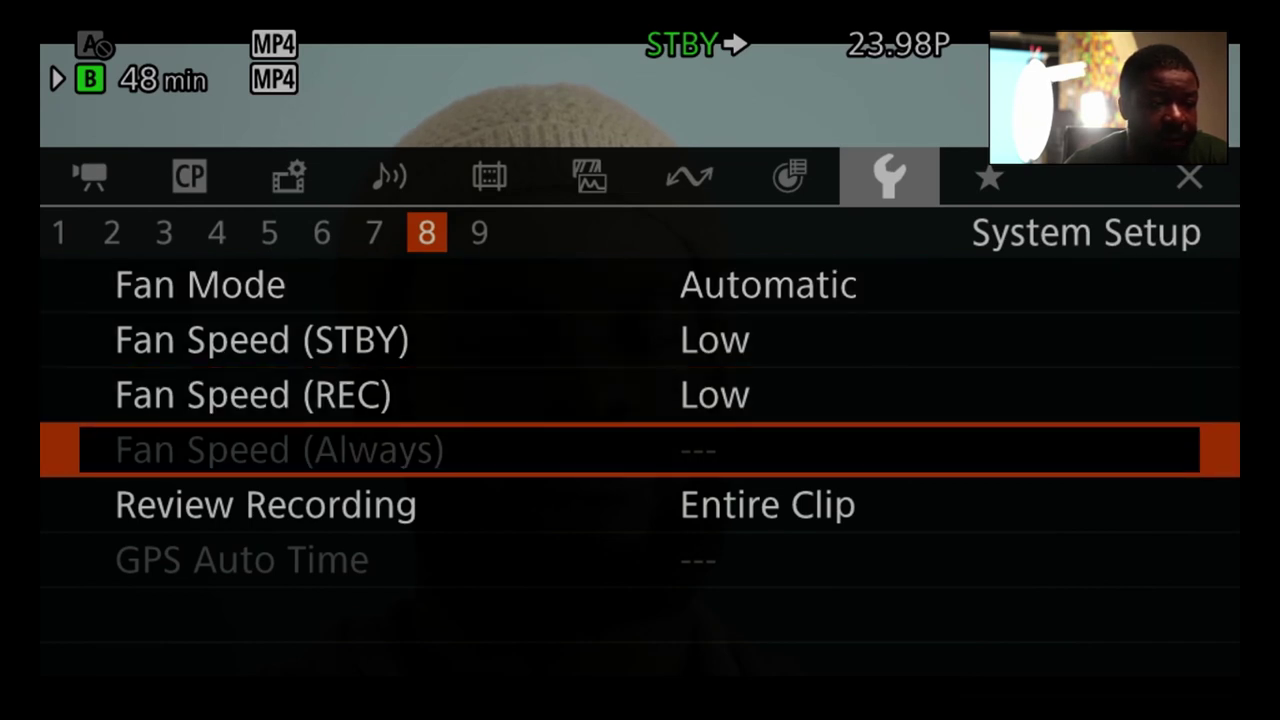
key(Down)
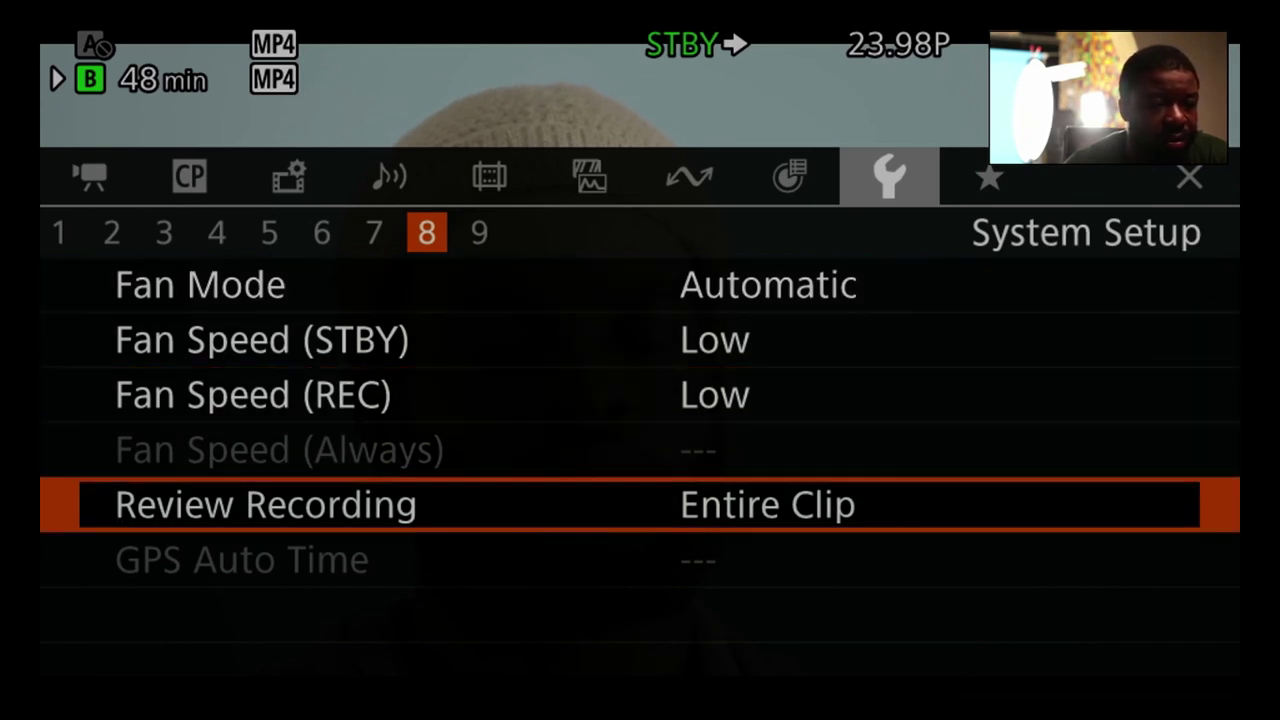
key(Down)
key(Down)
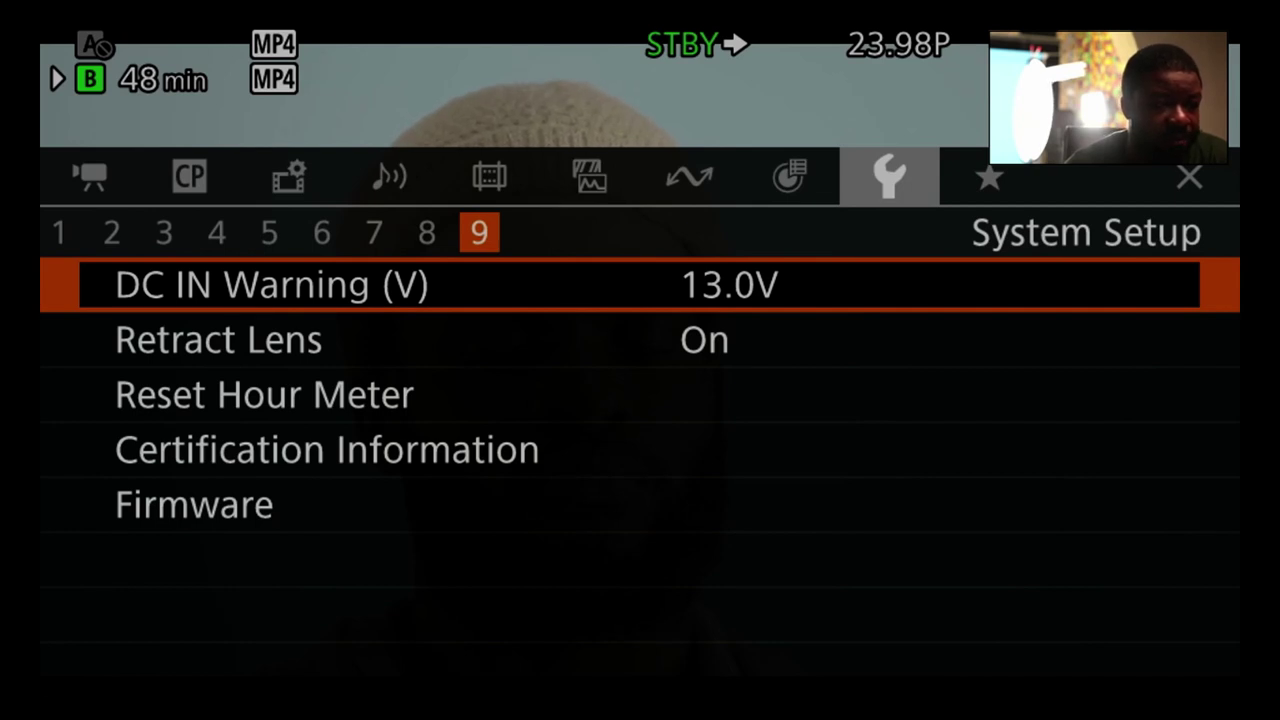
- Review page 9 of System Setup, from DC IN Warning and Retract Lens to Certification Information and Firmware
key(Down)
key(Down)
key(Down)
key(Down)
key(Down)
- Look through the My Menu pages and close the menu to return to the live view
key(Down)
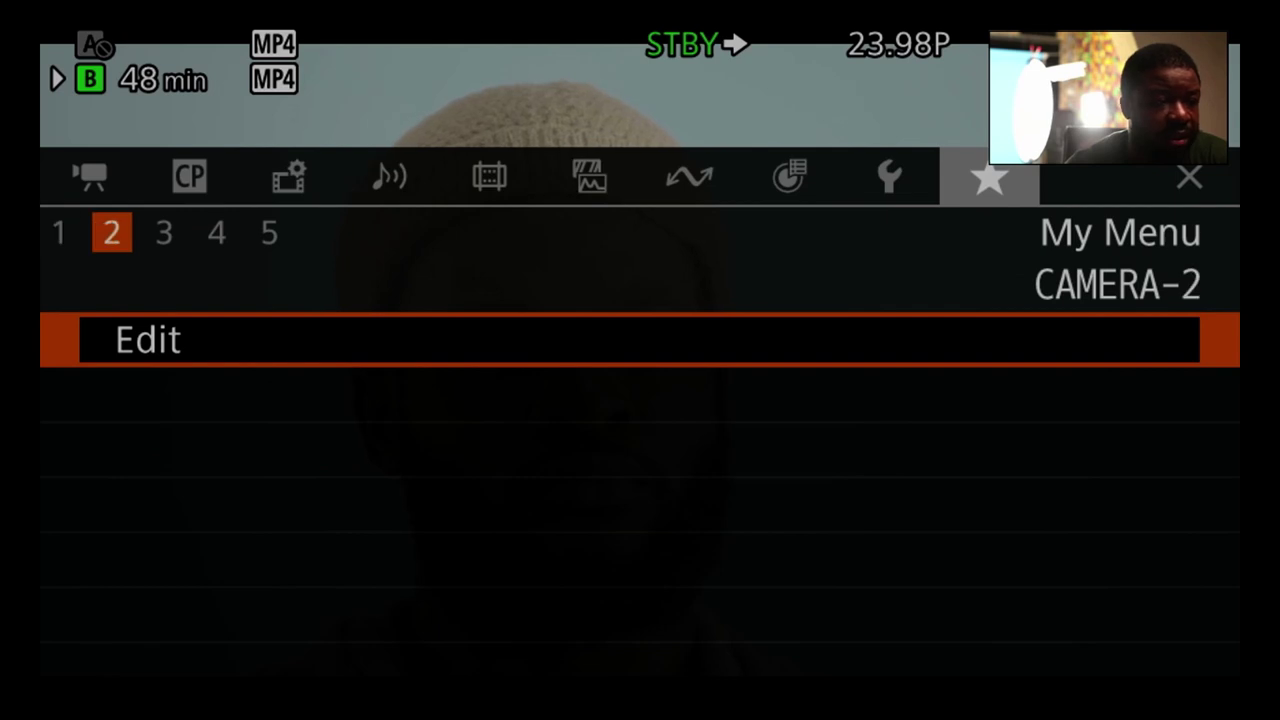
key(Down)
key(Down)
key(Down)
key(Down)
key(Escape)
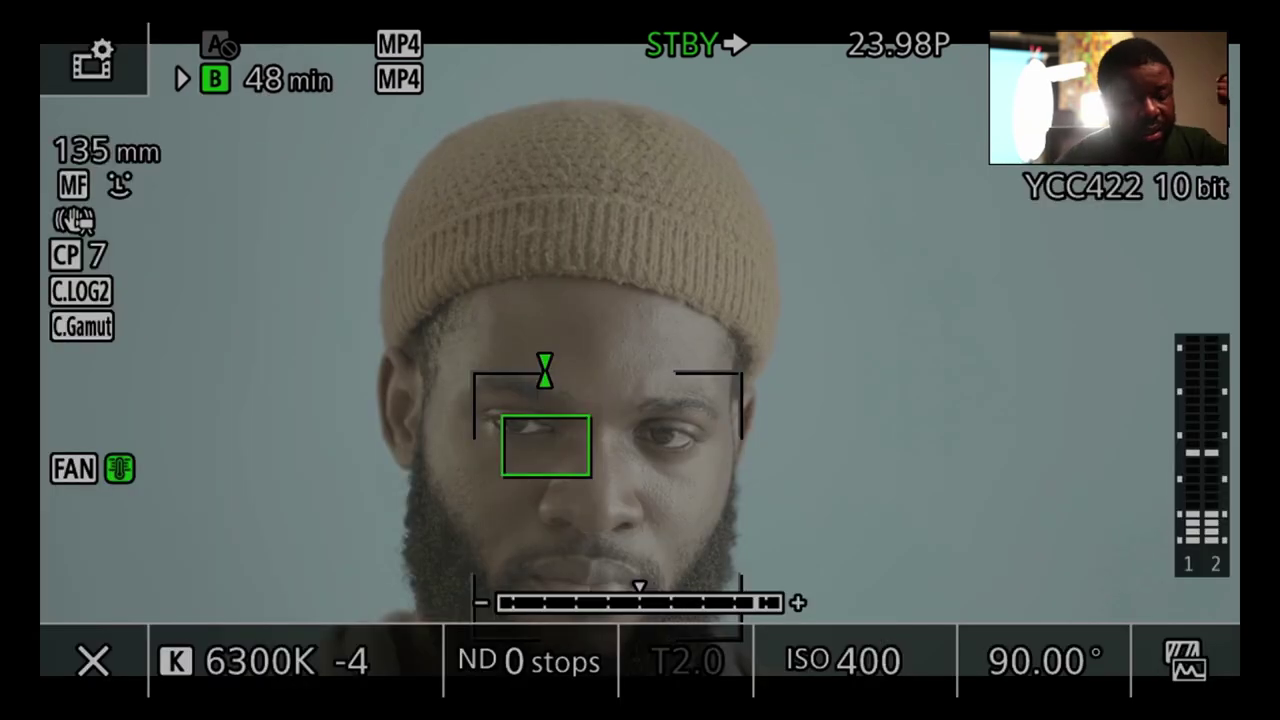